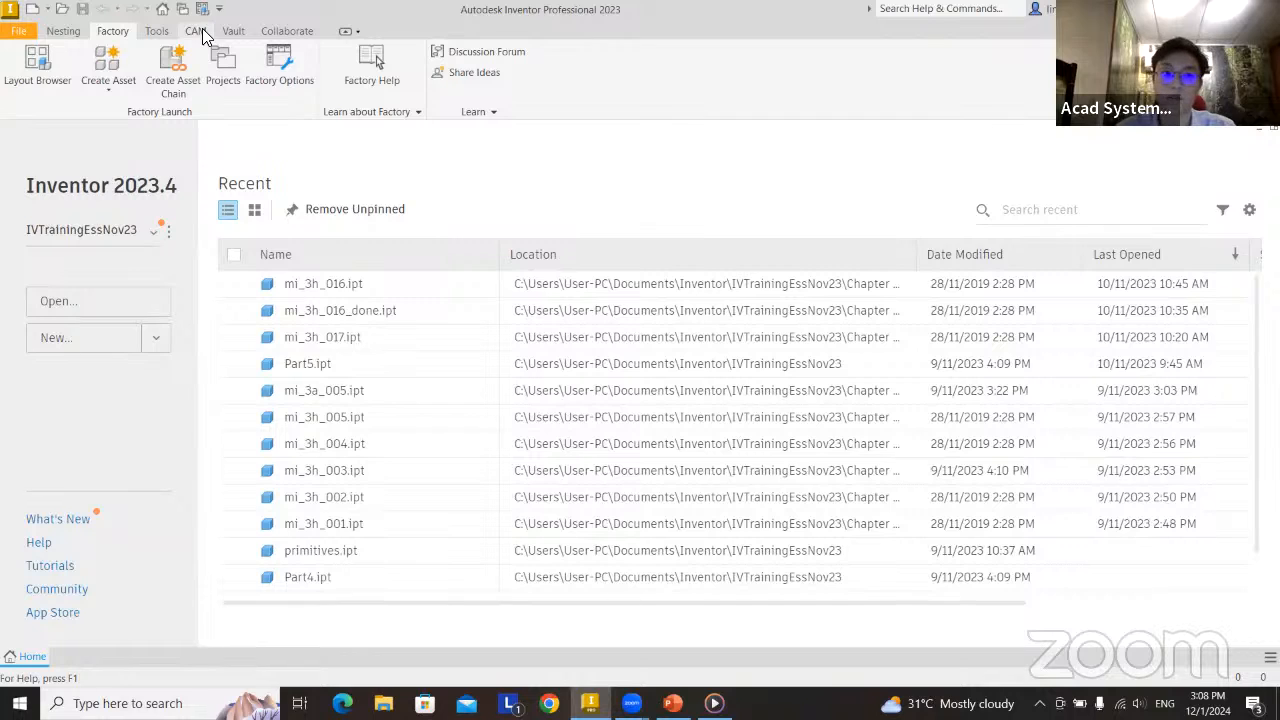
Open Tutorial6.ipt from the Inventor CAM examples folder and start a new machining setup for it.
left_click(196, 31)
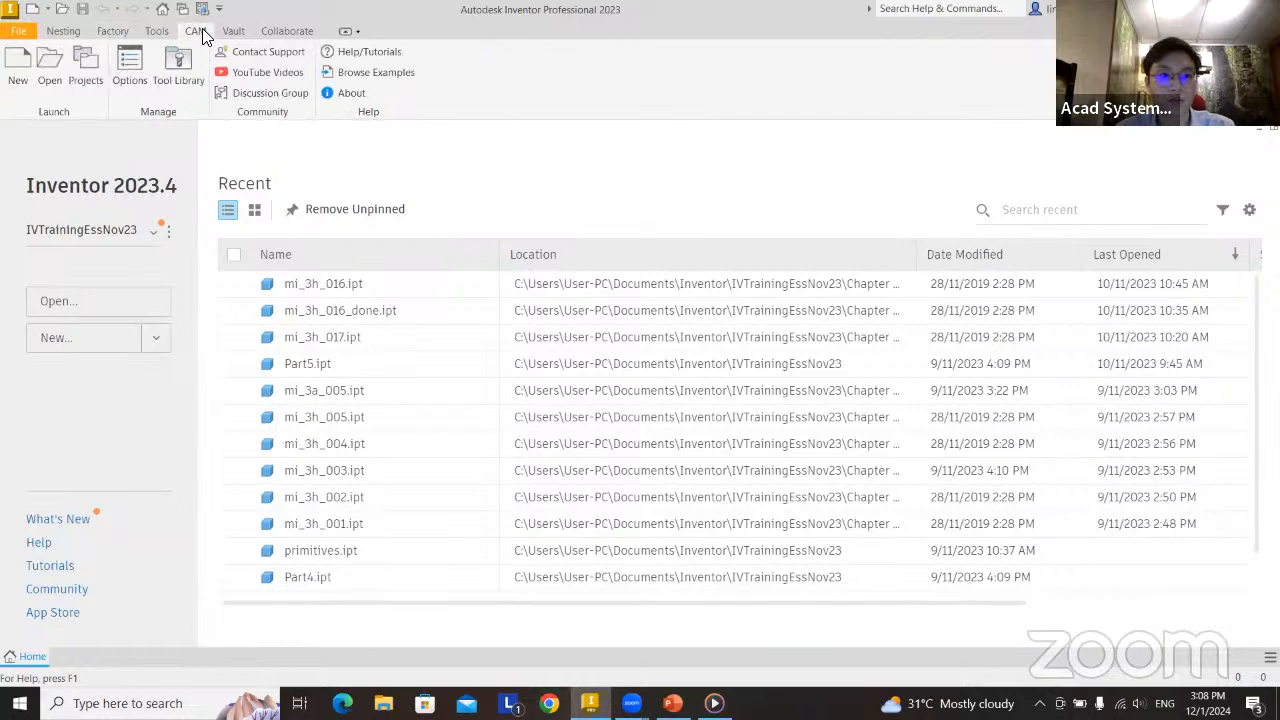
left_click(352, 76)
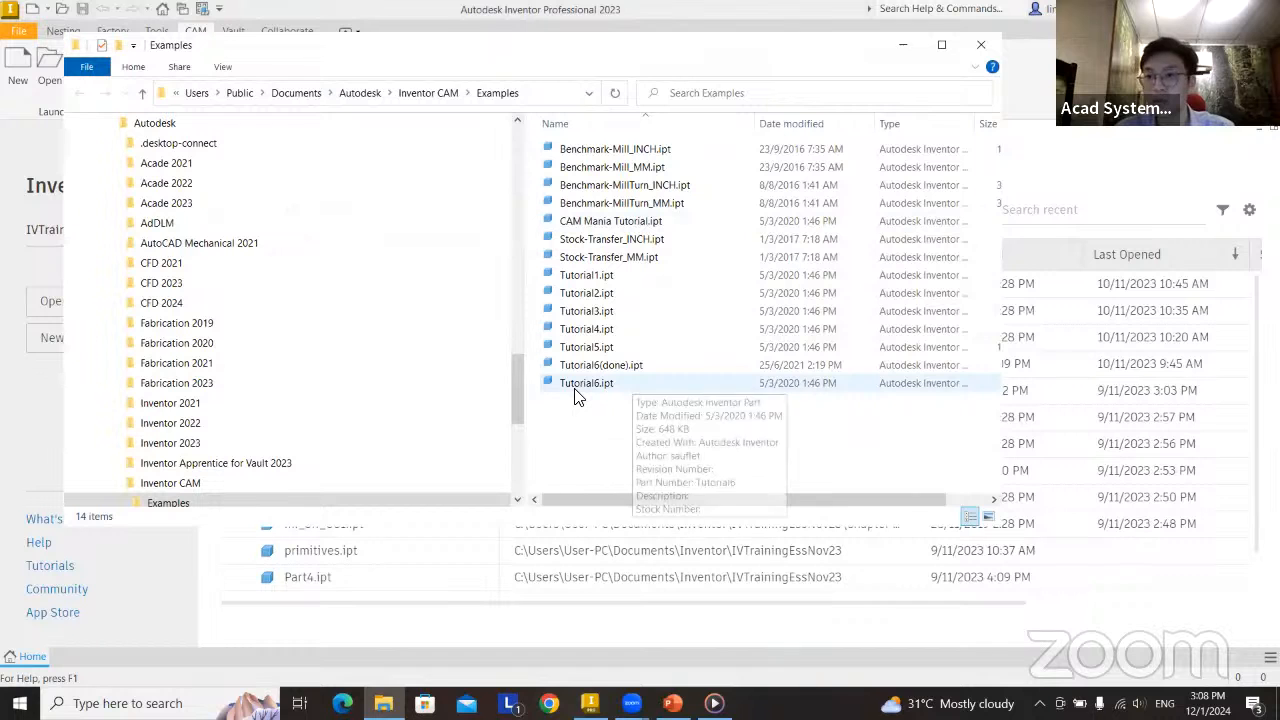
double_click(631, 385)
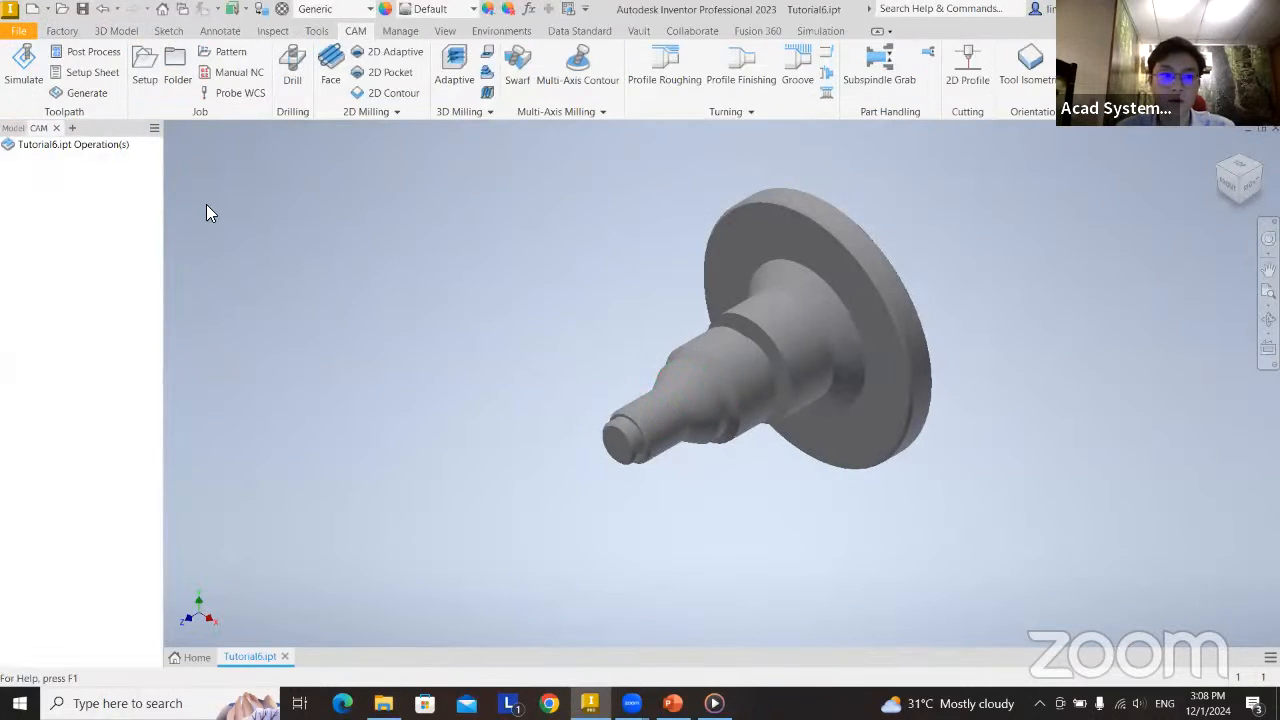
middle_click_drag(820, 346, 696, 345)
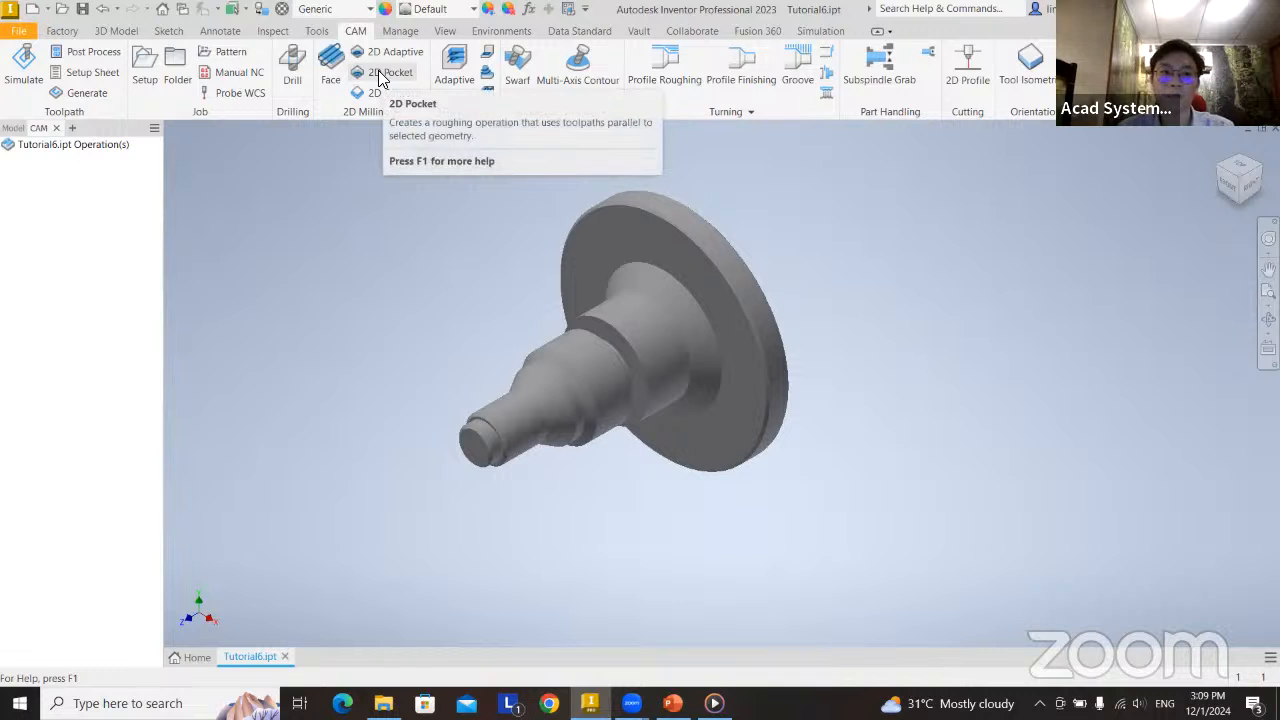
left_click(145, 75)
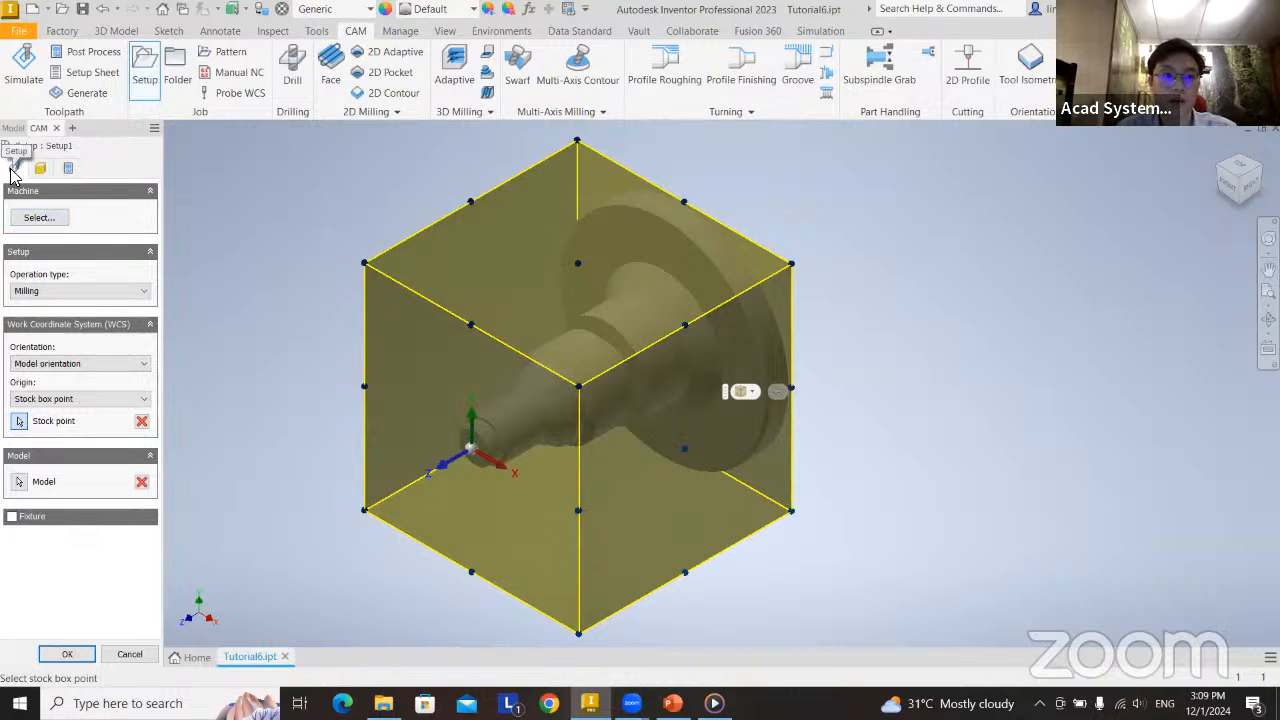
Look through the turning machines in the system machine library without choosing one.
left_click(40, 219)
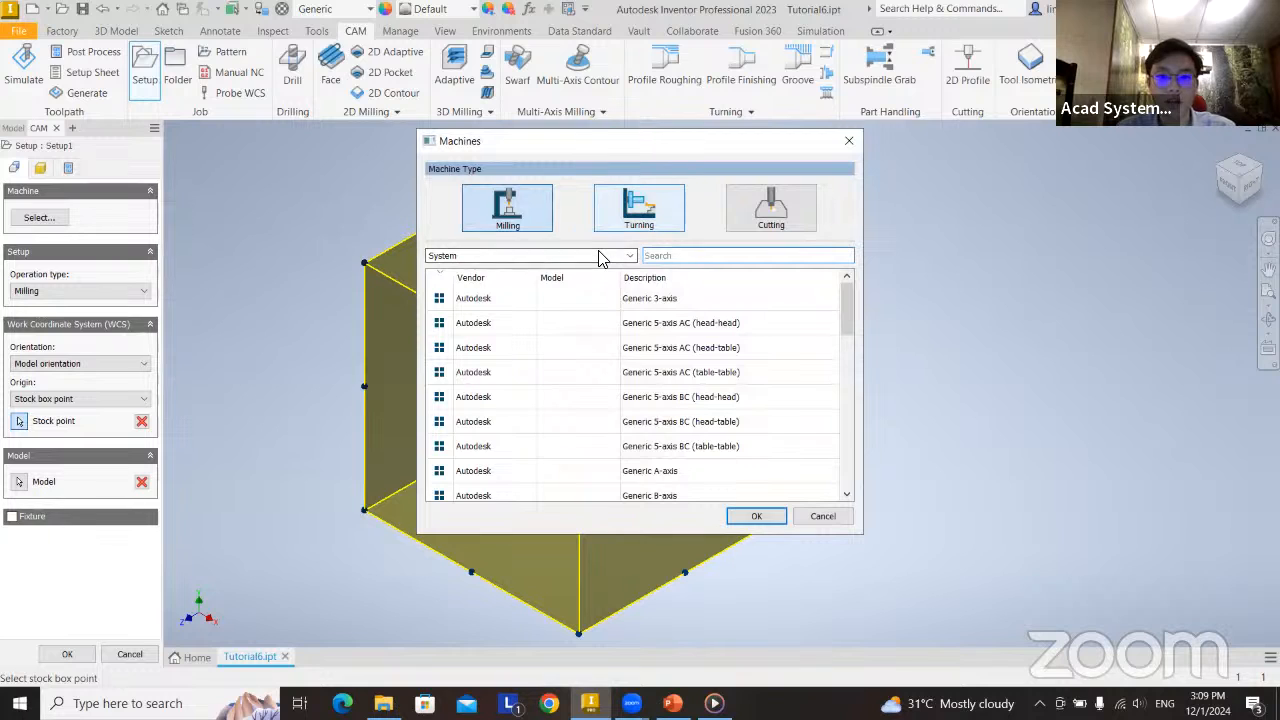
left_click(644, 222)
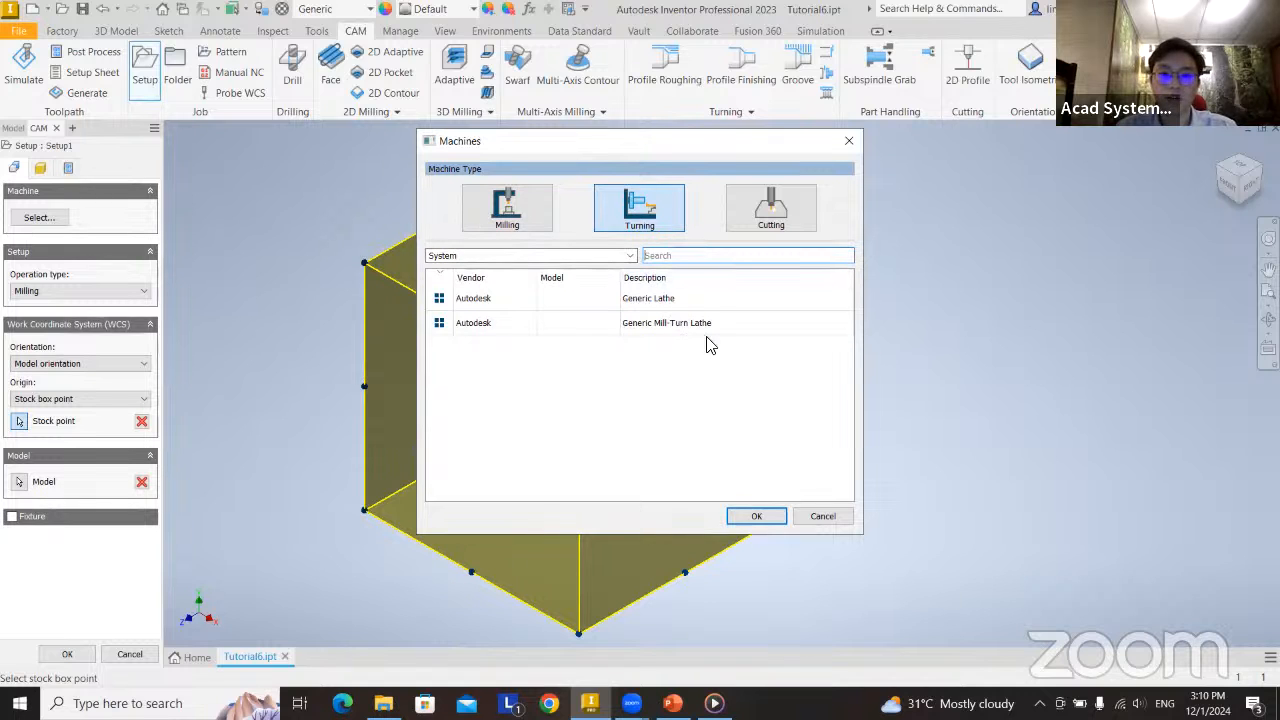
left_click(821, 516)
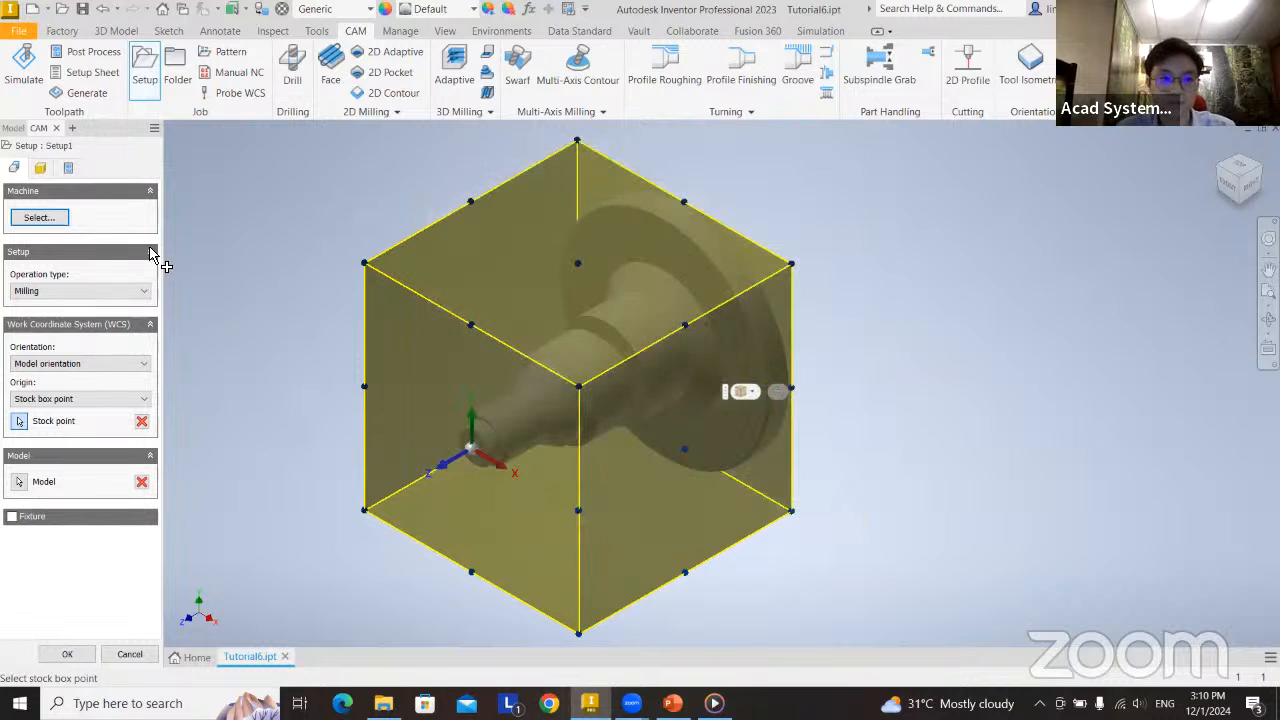
Set the setup's operation type to Turning or mill/turn with the primary spindle.
left_click(86, 297)
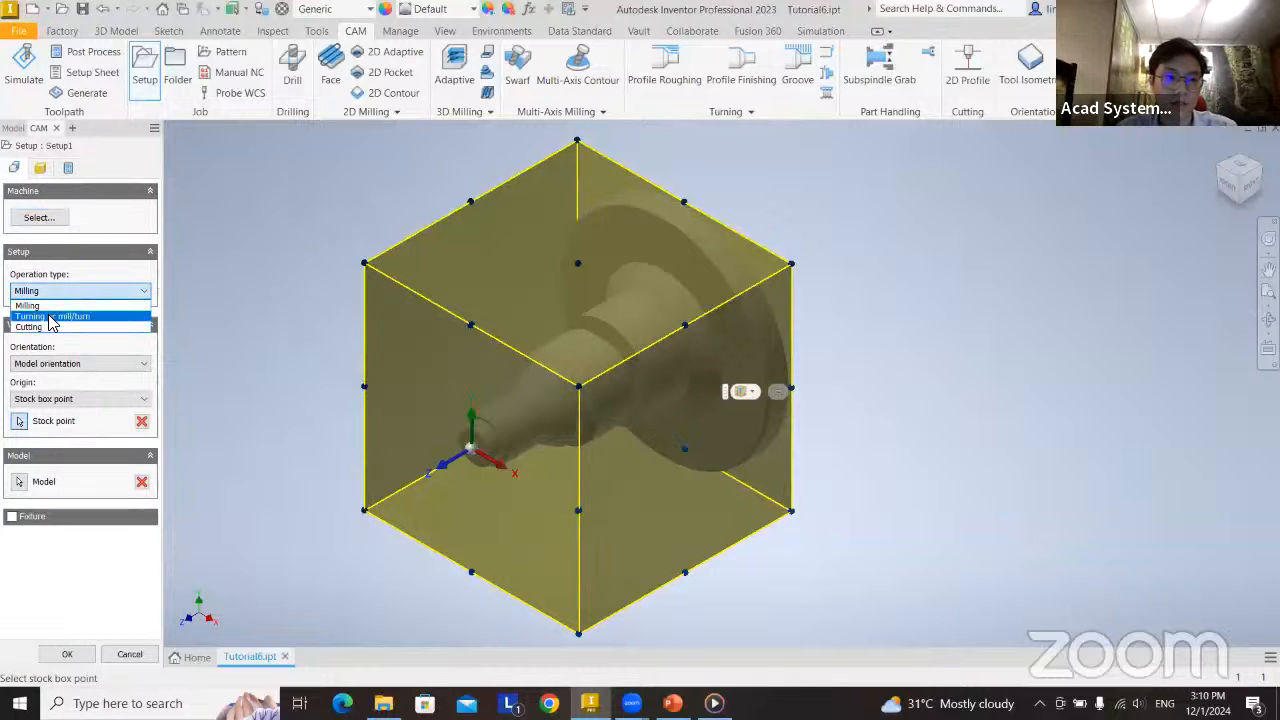
left_click(49, 316)
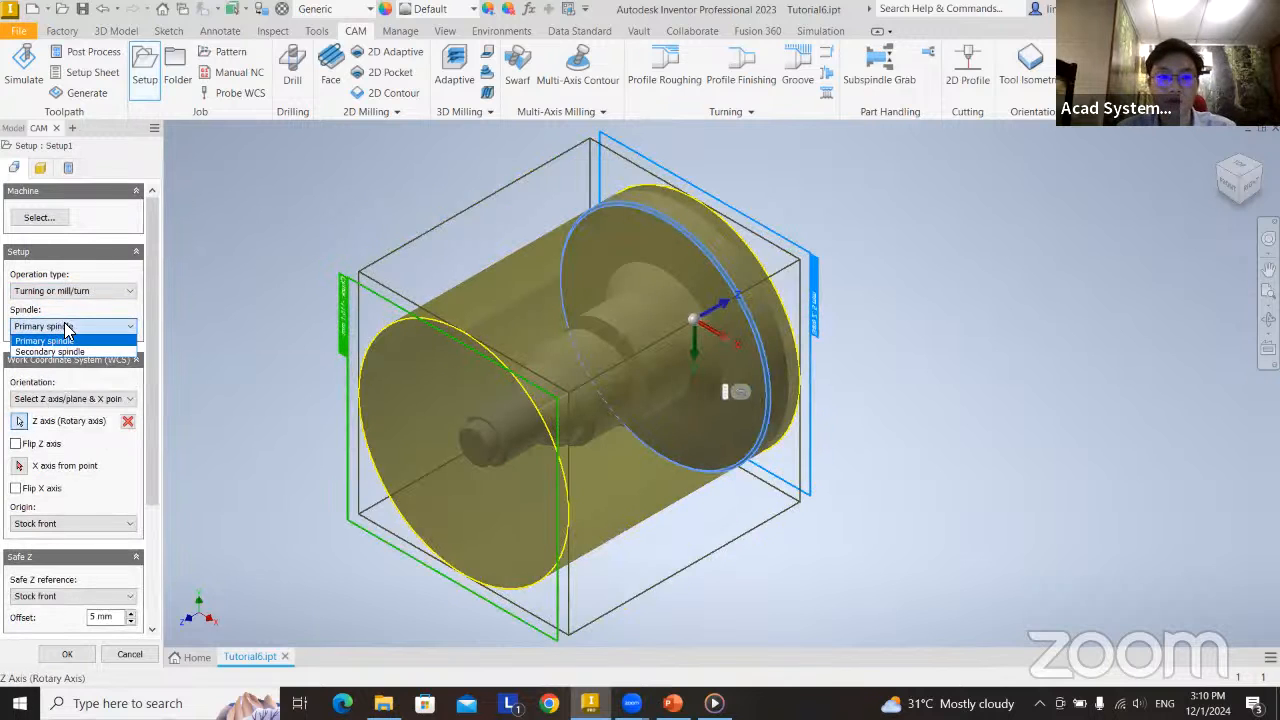
left_click(56, 342)
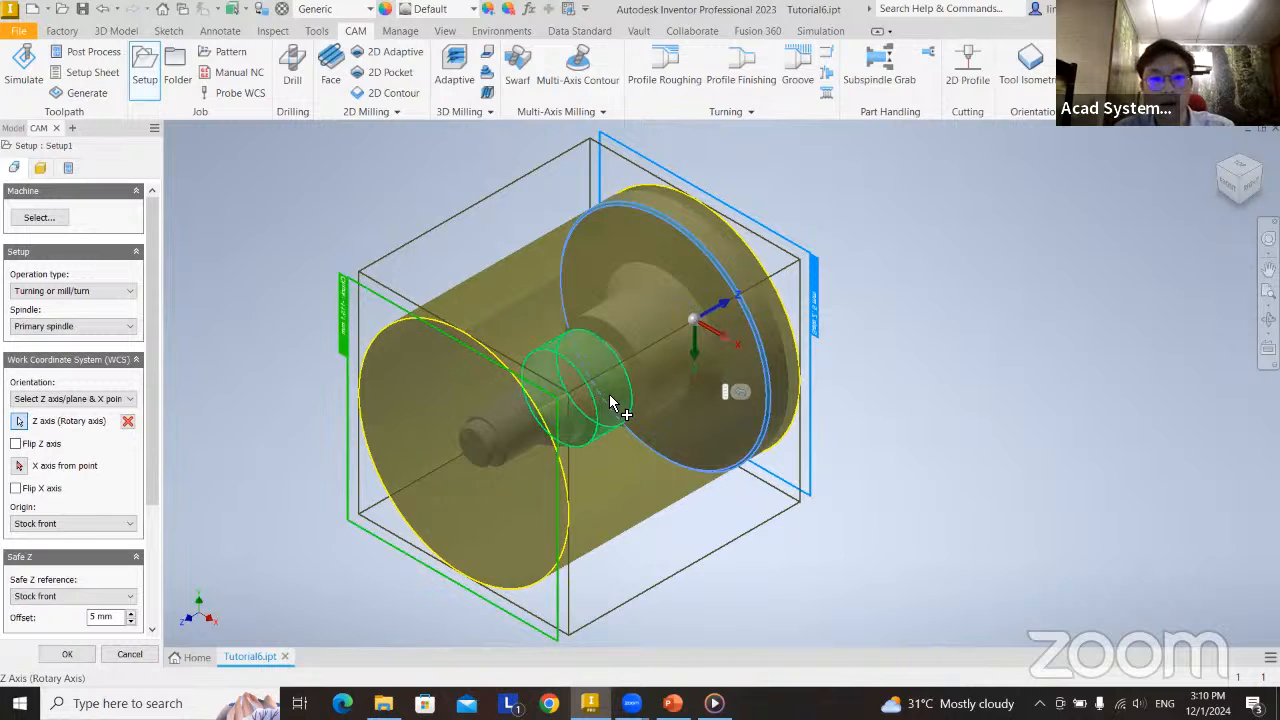
Clear the rotary Z axis selection and redefine it on the part's large flange so Z points toward the small shaft end.
left_click(49, 400)
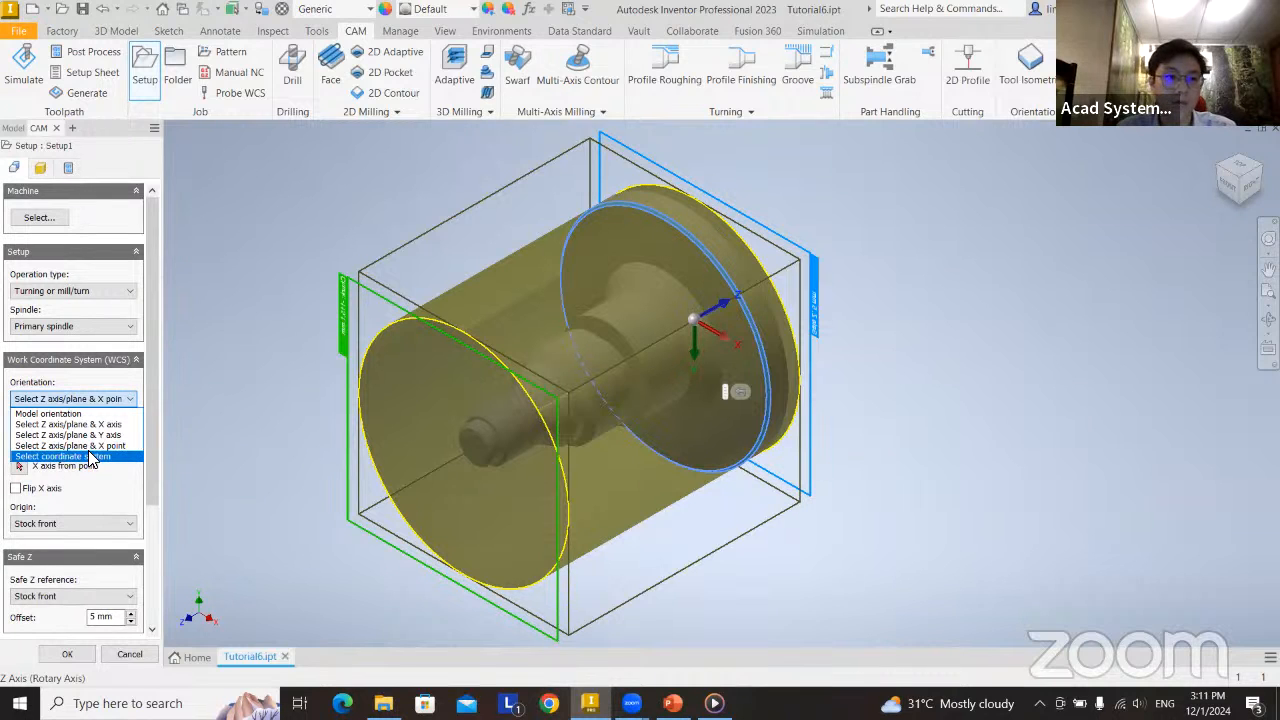
left_click(108, 468)
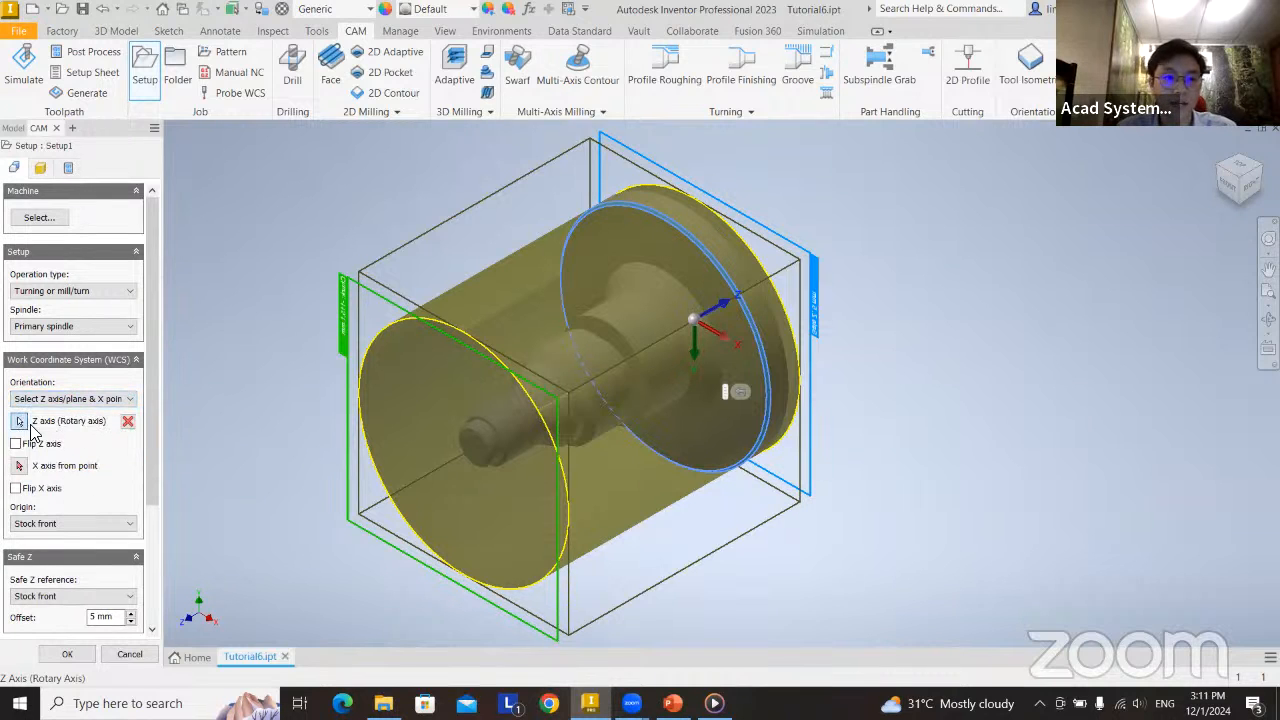
left_click(127, 423)
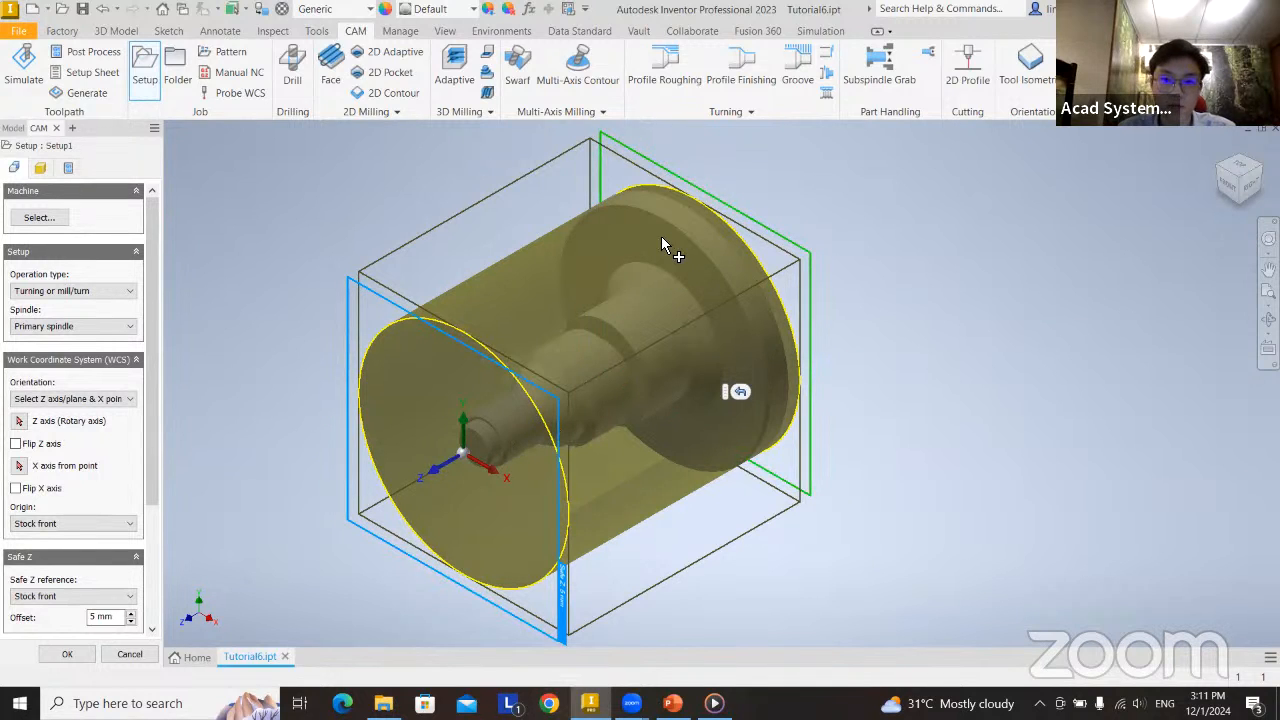
scroll(682, 275, "up", 3)
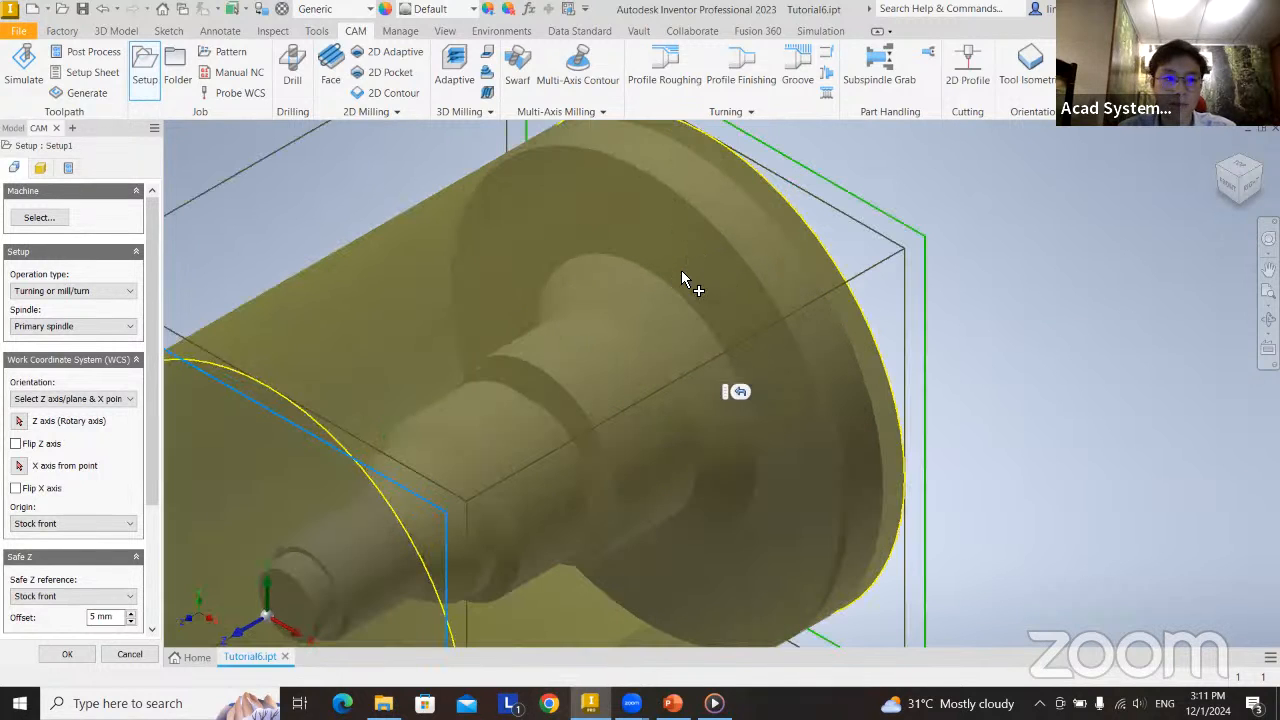
left_click(18, 421)
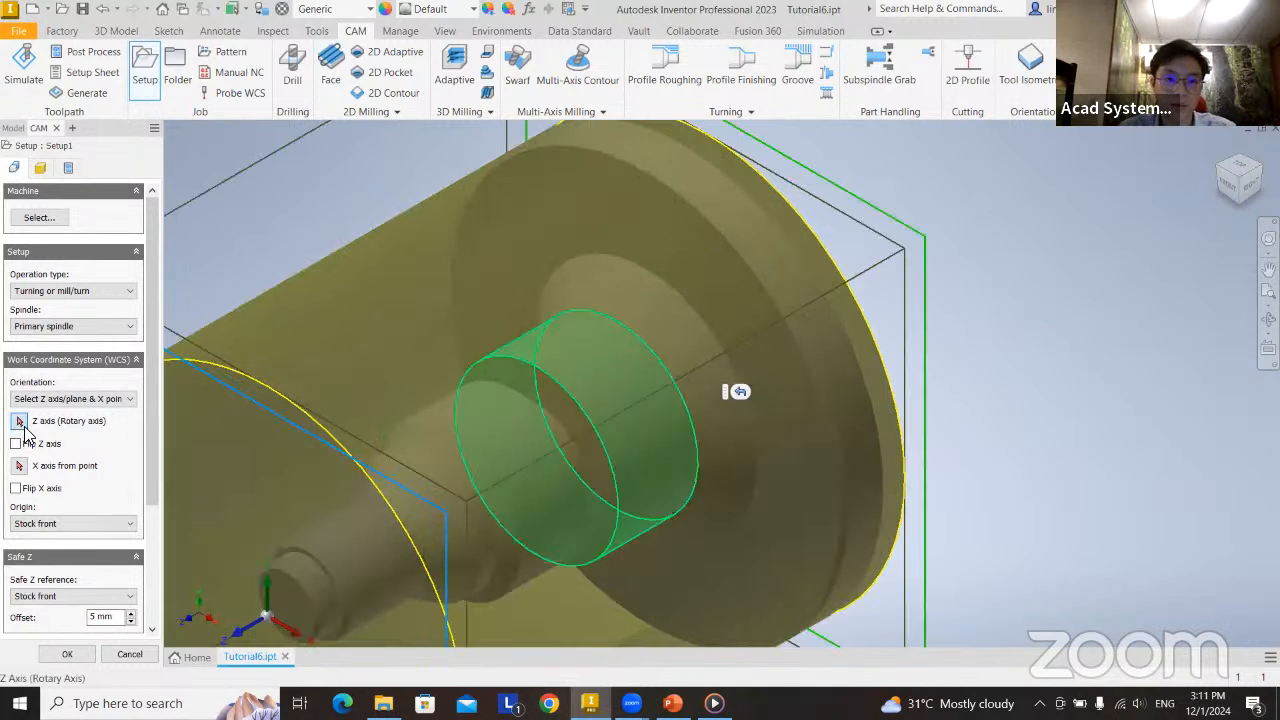
left_click(721, 233)
scroll(673, 419, "down", 3)
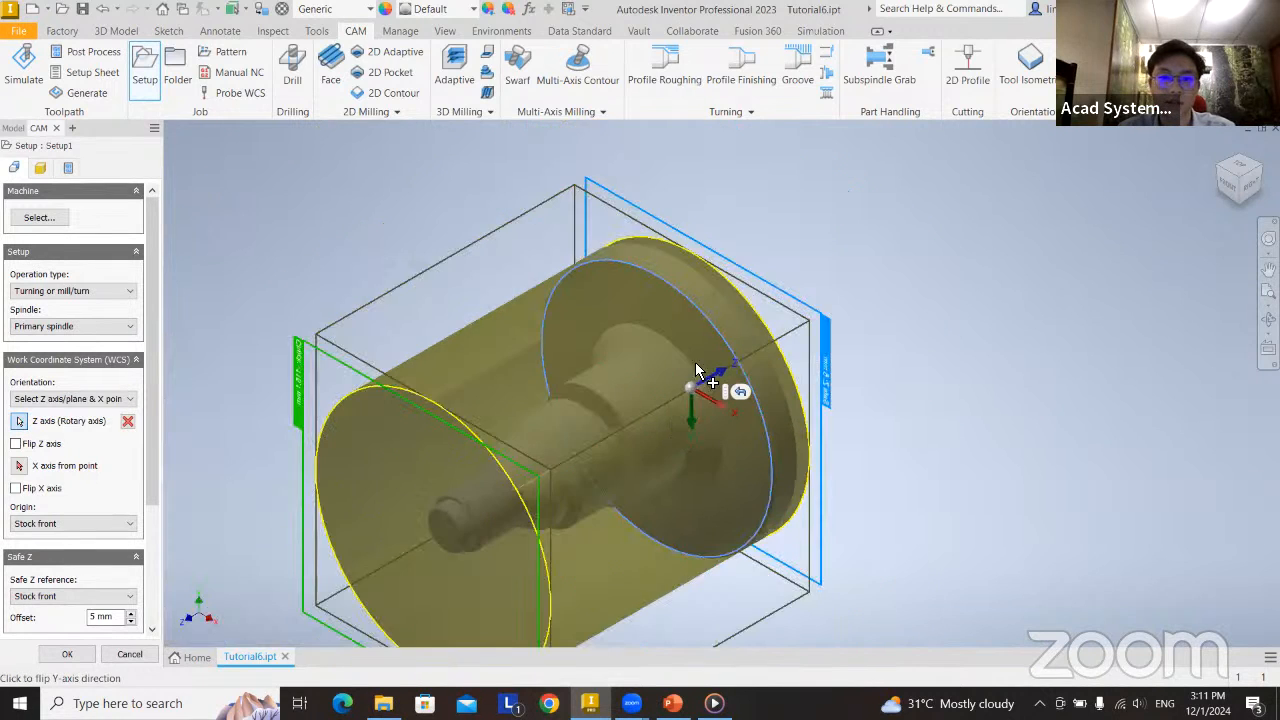
left_click(712, 310)
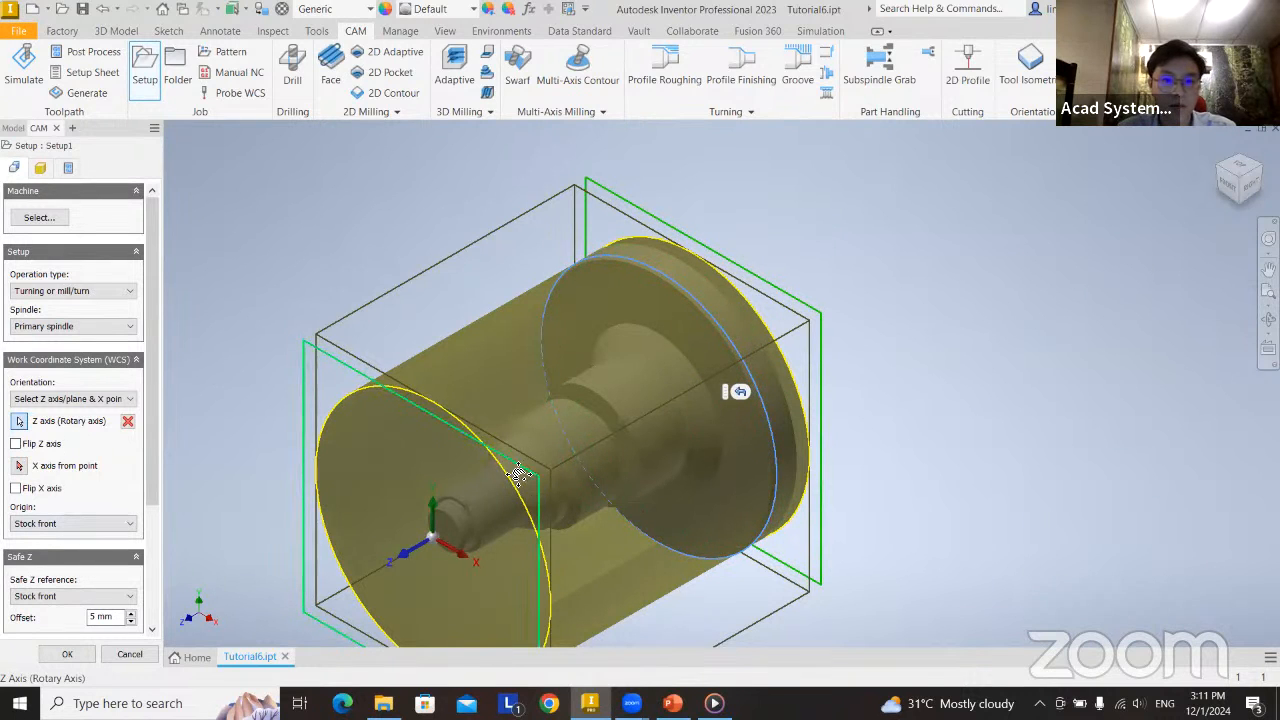
Examine the Safe Z plane and the work coordinate system at the stock front from several angles.
middle_click_drag(591, 588, 633, 454)
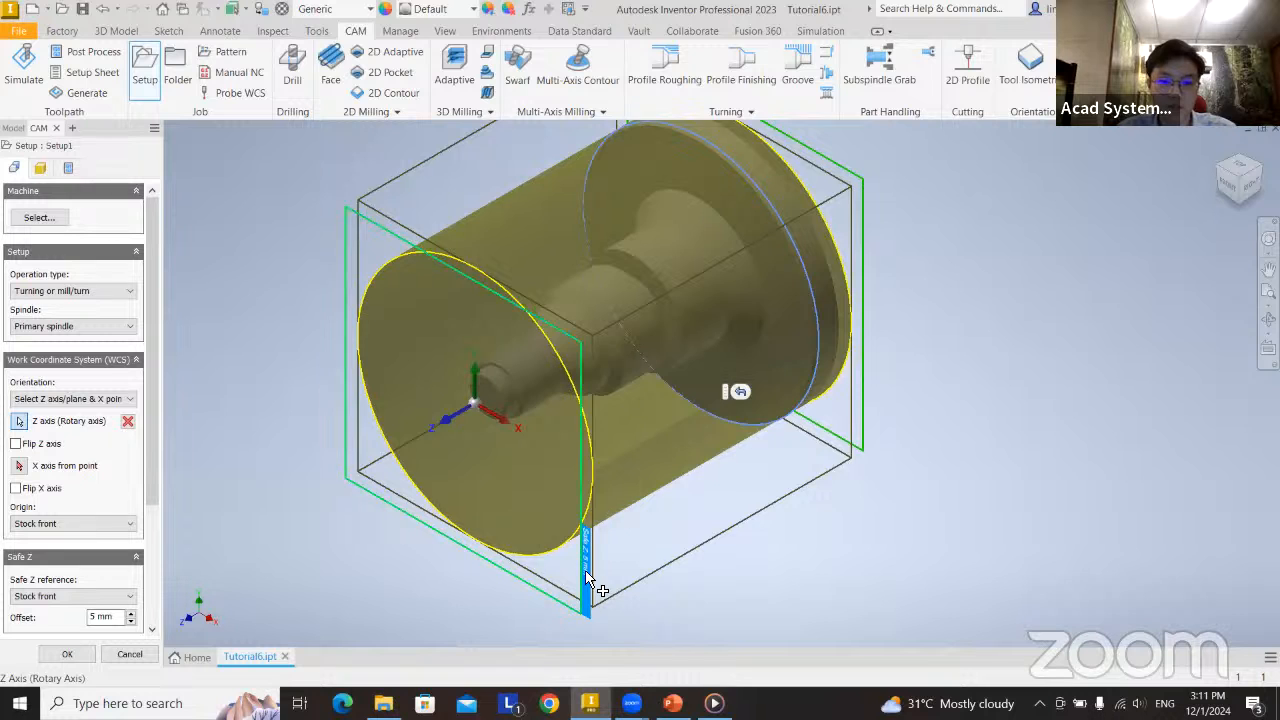
scroll(598, 588, "down", 5)
scroll(598, 588, "up", 10)
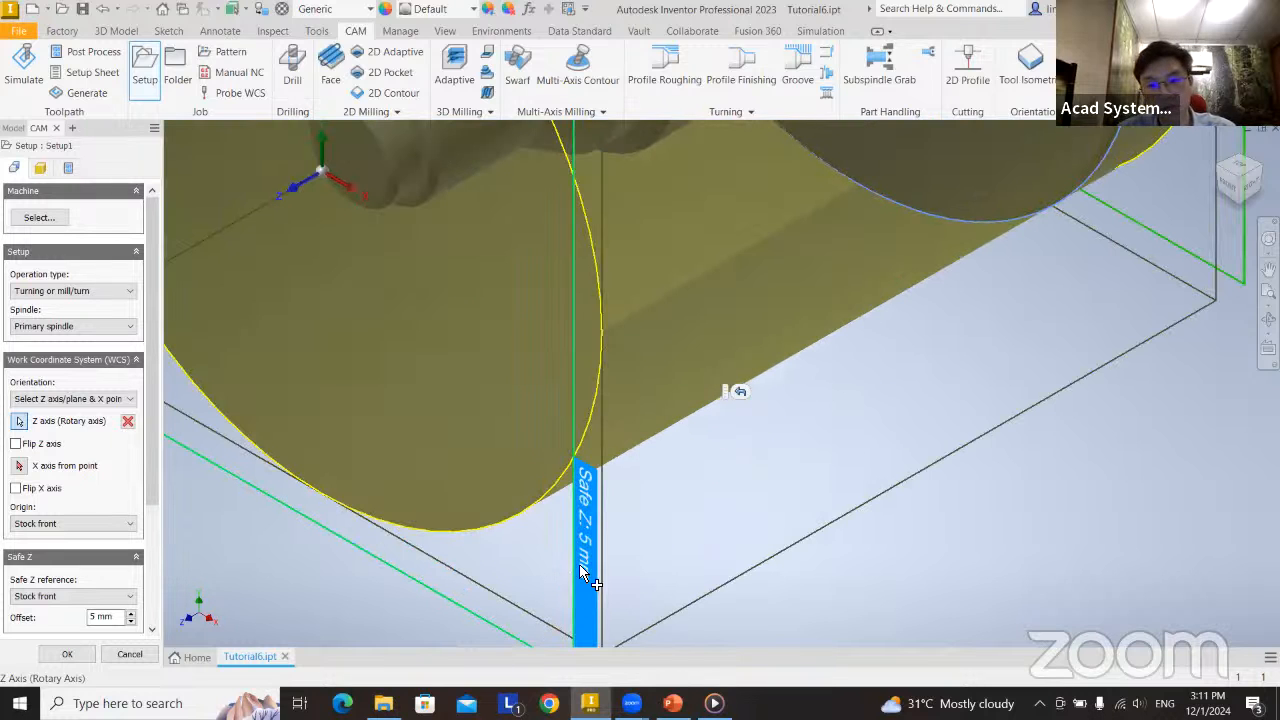
scroll(585, 570, "down", 5)
scroll(775, 445, "up", 3)
middle_click_drag(763, 450, 617, 450, "shift")
scroll(611, 434, "down", 3)
middle_click_drag(526, 424, 575, 438)
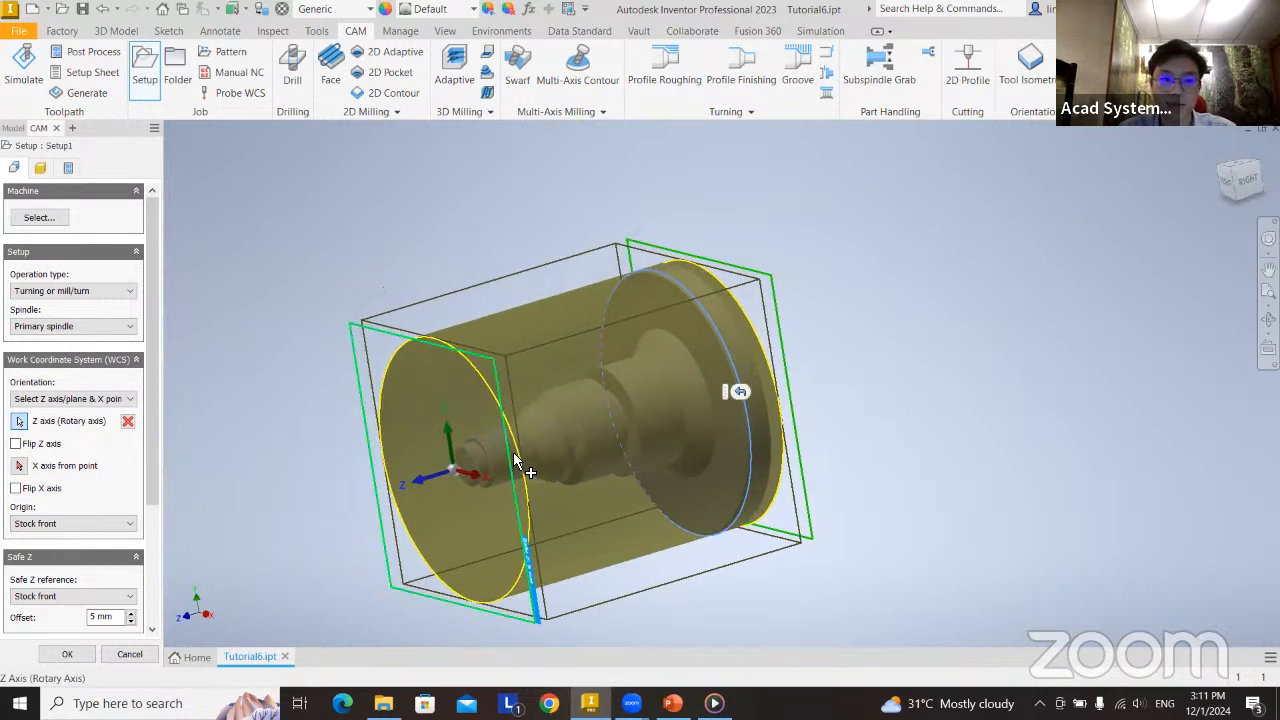
scroll(530, 455, "up", 3)
scroll(600, 415, "down", 3)
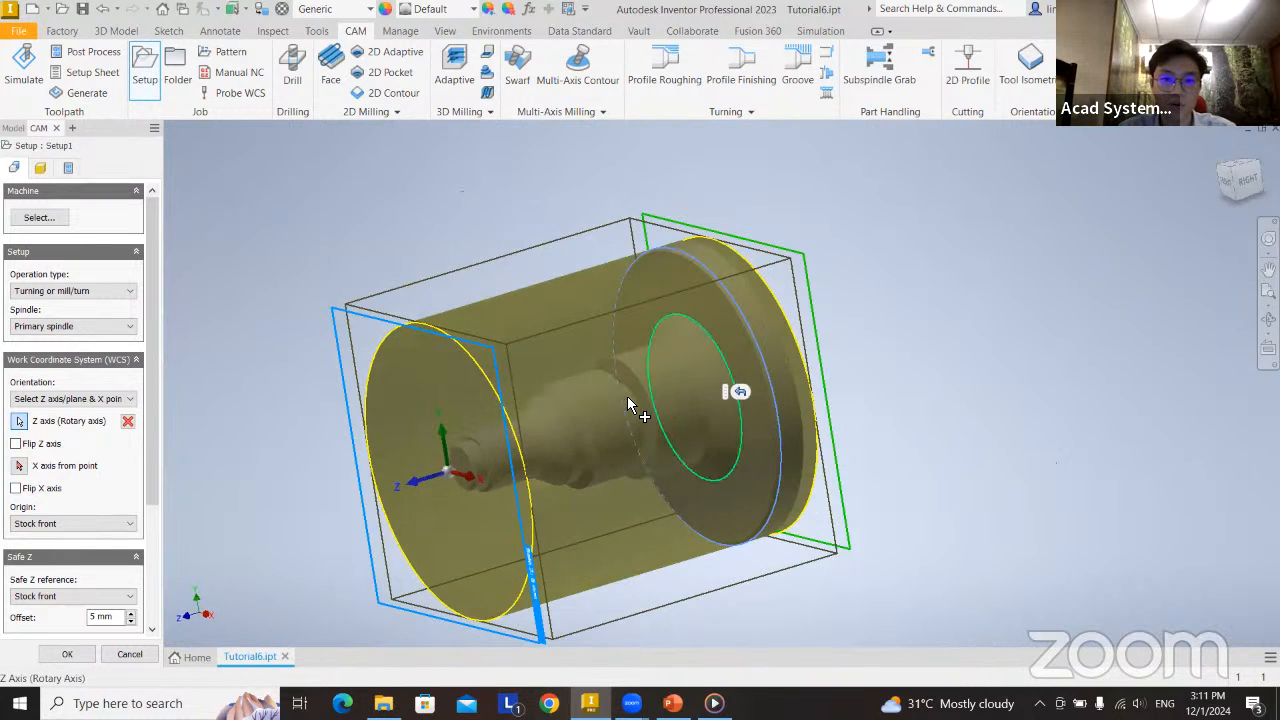
Try flipping the work coordinate system's Z axis, and restore its direction.
left_click(15, 444)
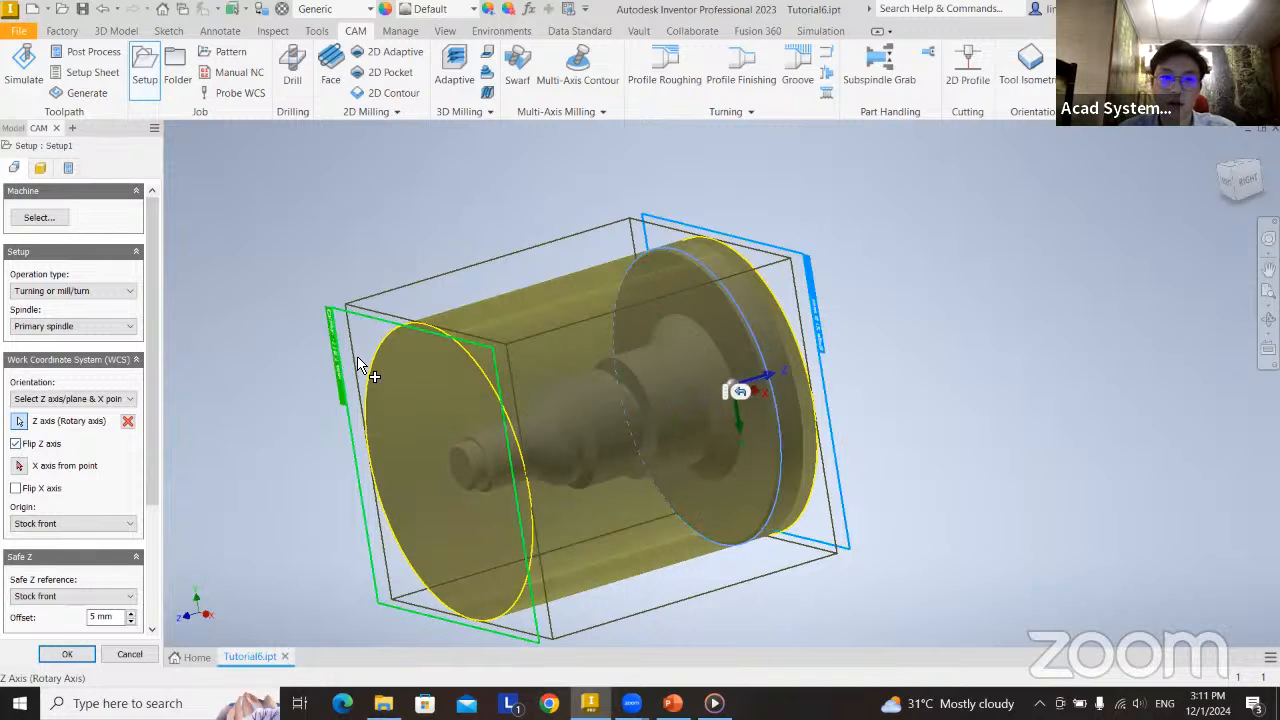
left_click(16, 444)
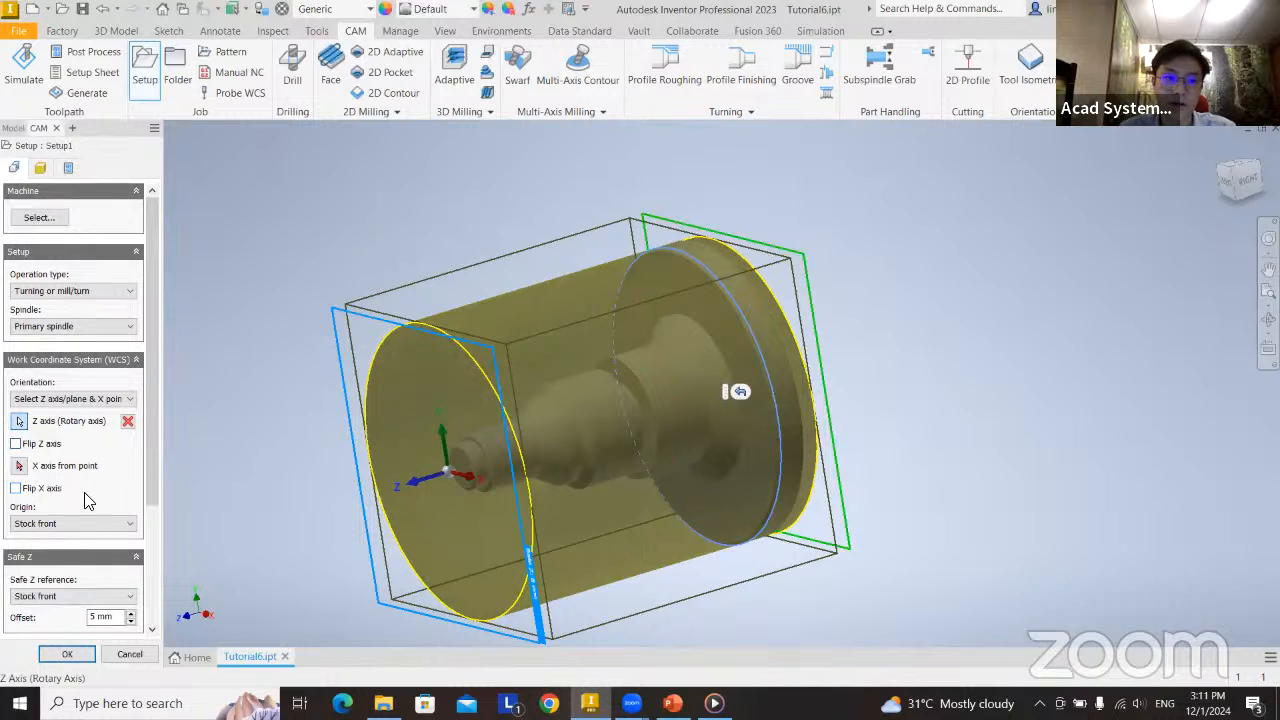
Set the Safe Z offset to 10 mm, keeping Stock front as its reference.
scroll(144, 526, "down", 4)
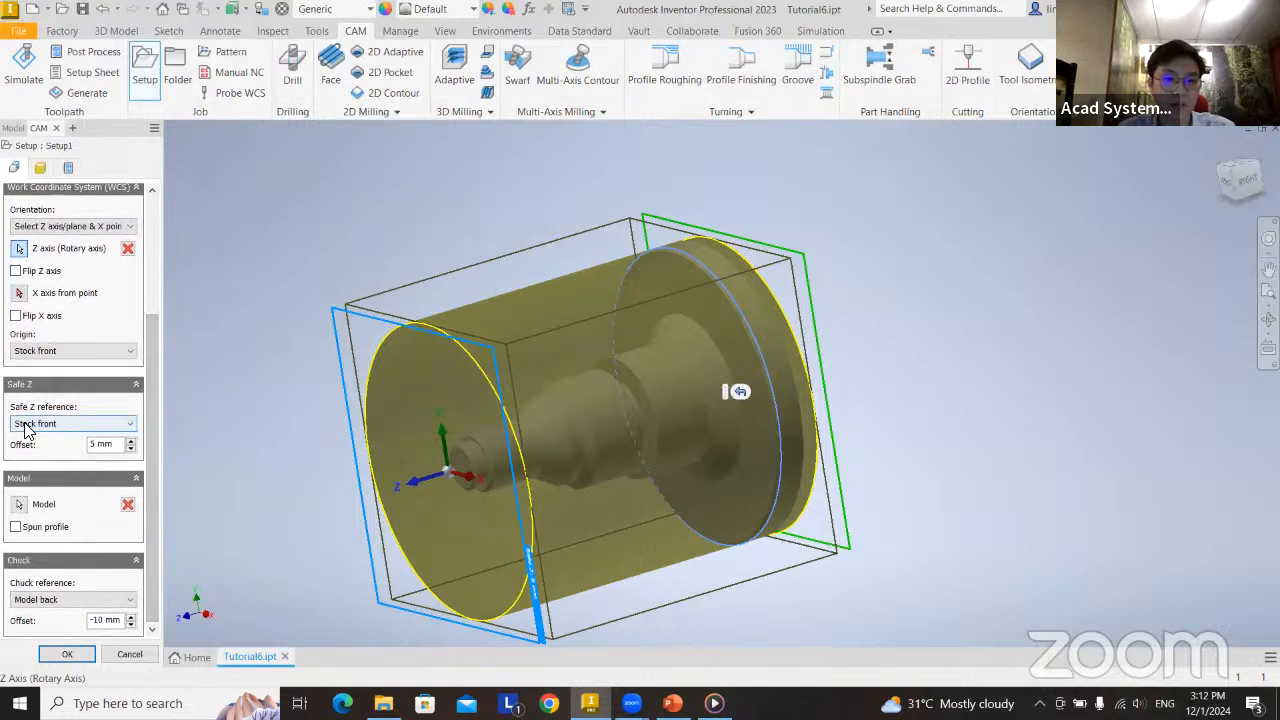
mouse_move(600, 506)
middle_mouse_down("shift")
mouse_move(643, 469)
mouse_move(623, 471)
mouse_move(608, 491)
mouse_move(645, 482)
mouse_move(610, 450)
middle_mouse_up("shift")
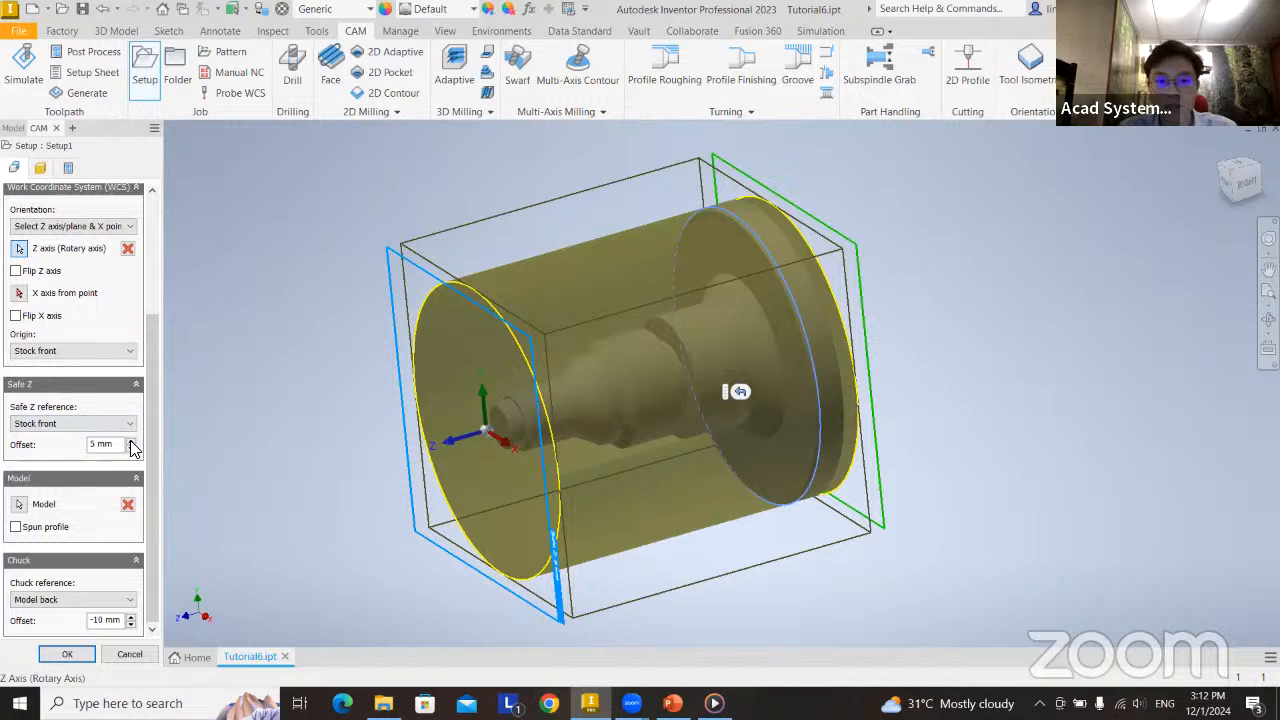
mouse_move(129, 448)
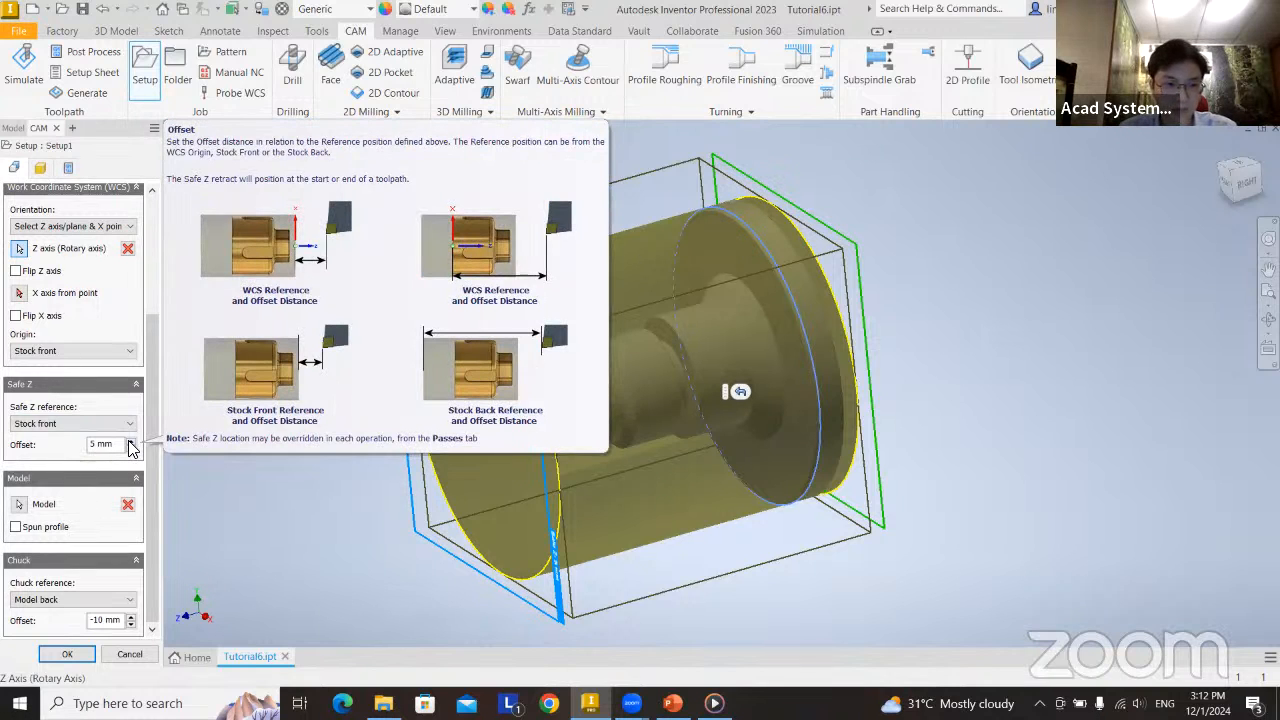
left_click(129, 448)
left_click(130, 441)
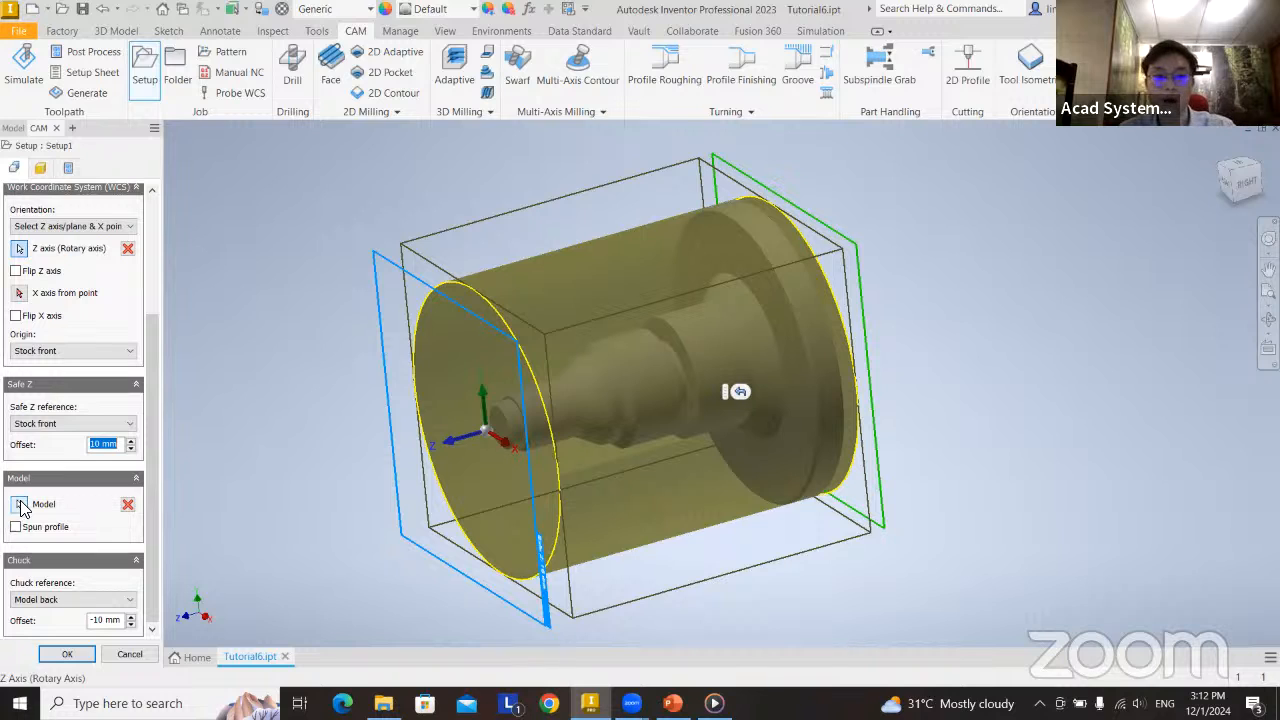
Clear the setup's model selection and select the stepped shaft body as the model.
left_click(128, 506)
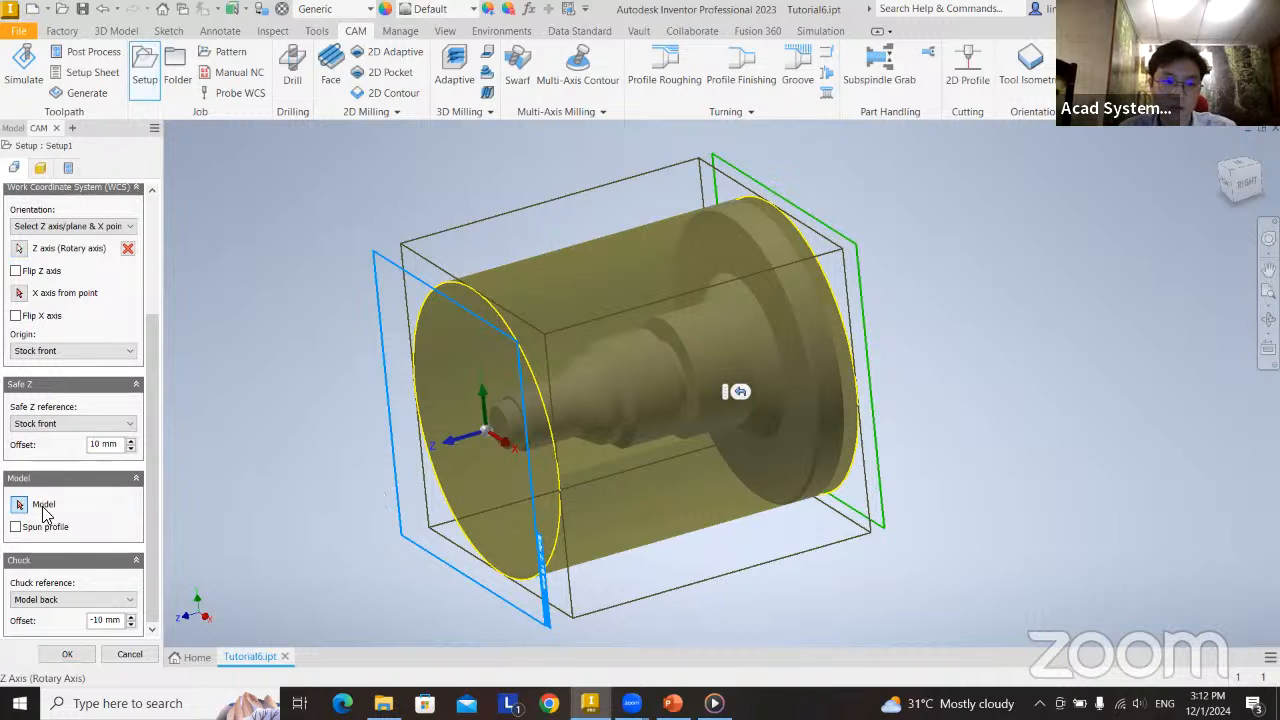
left_click(647, 412)
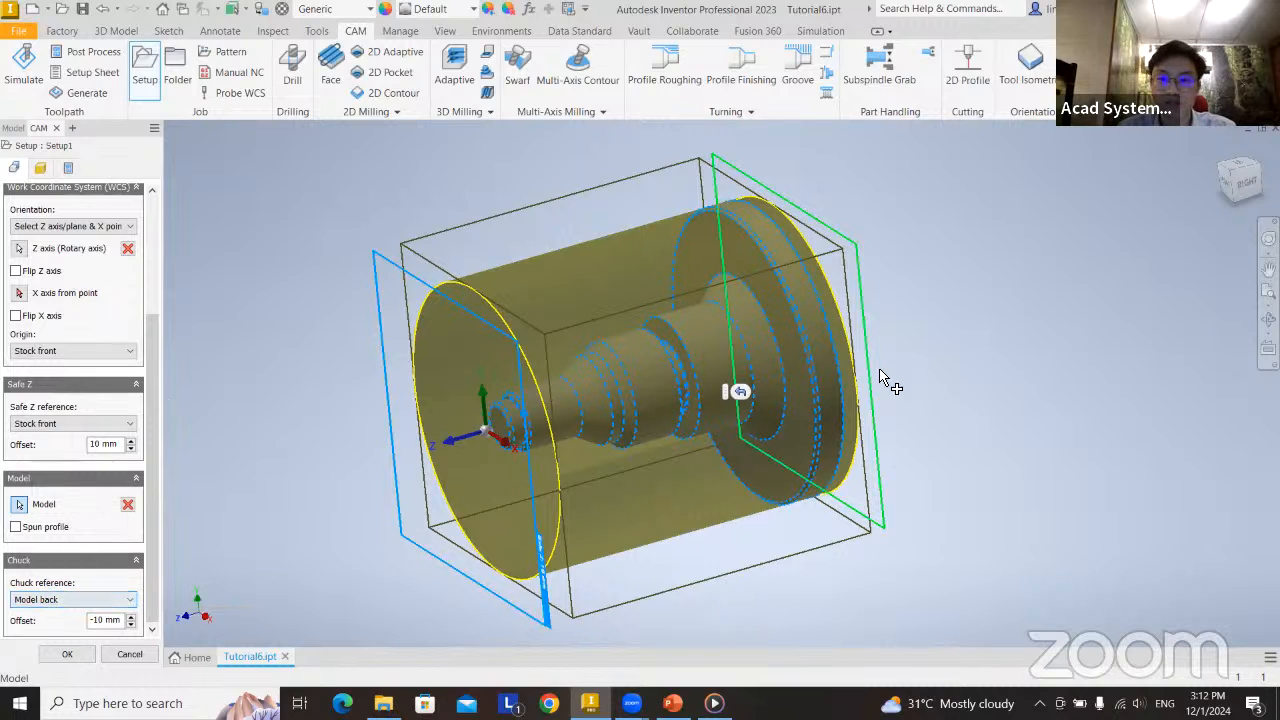
middle_click_drag(891, 466, 815, 450, "shift")
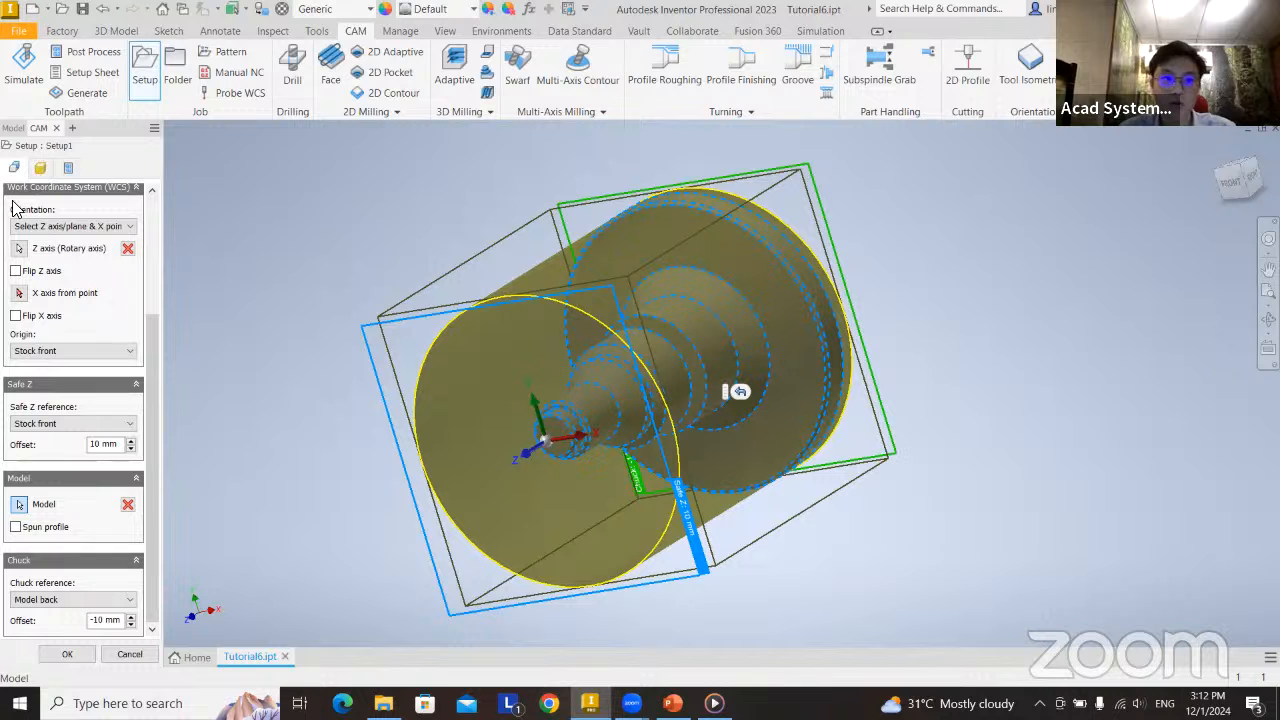
In the stock settings, try the Relative size cylinder mode and switch the mode to From solid.
left_click(39, 168)
mouse_move(625, 546)
middle_mouse_down()
mouse_move(643, 556)
mouse_move(557, 543)
mouse_move(620, 556)
middle_mouse_up()
left_click(72, 232)
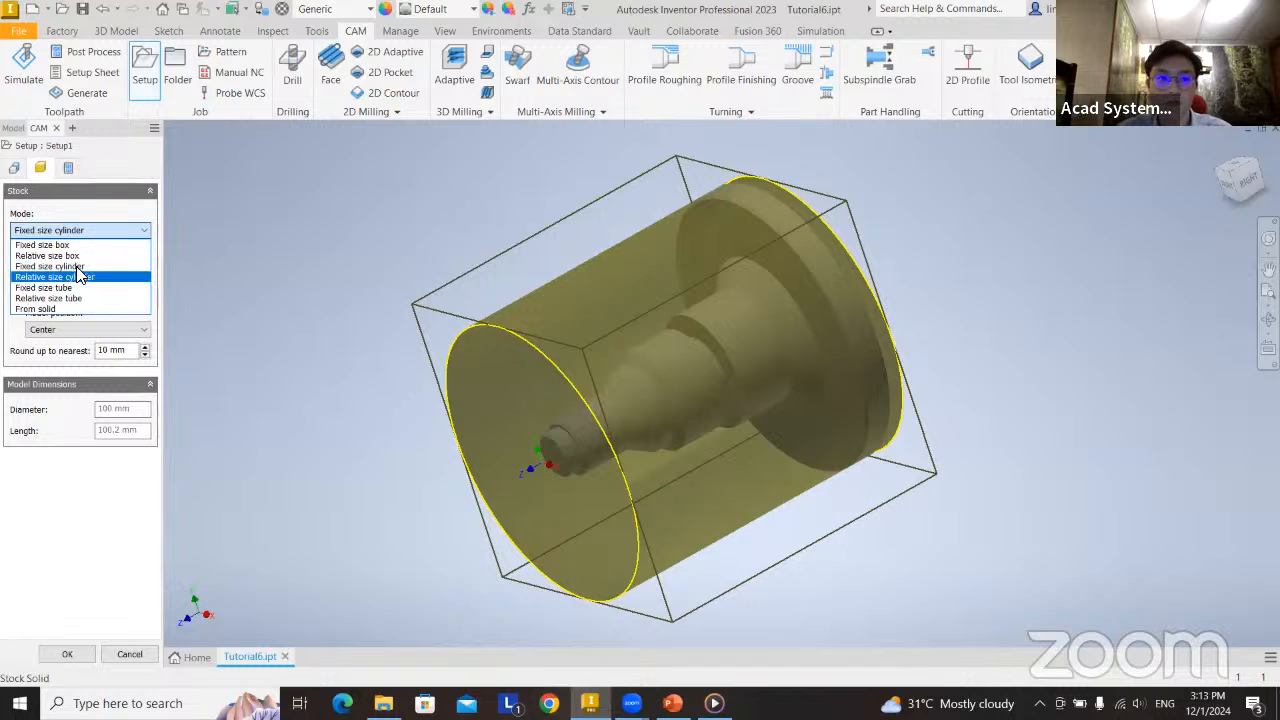
left_click(78, 276)
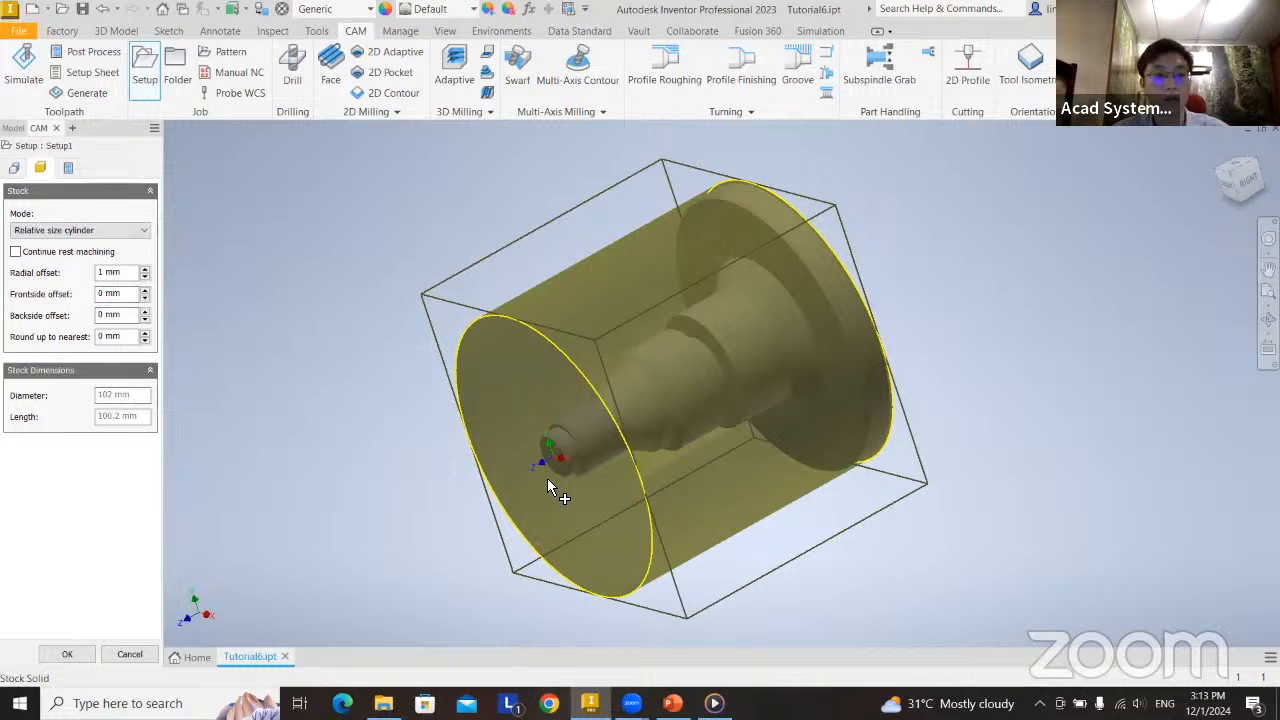
left_click(104, 232)
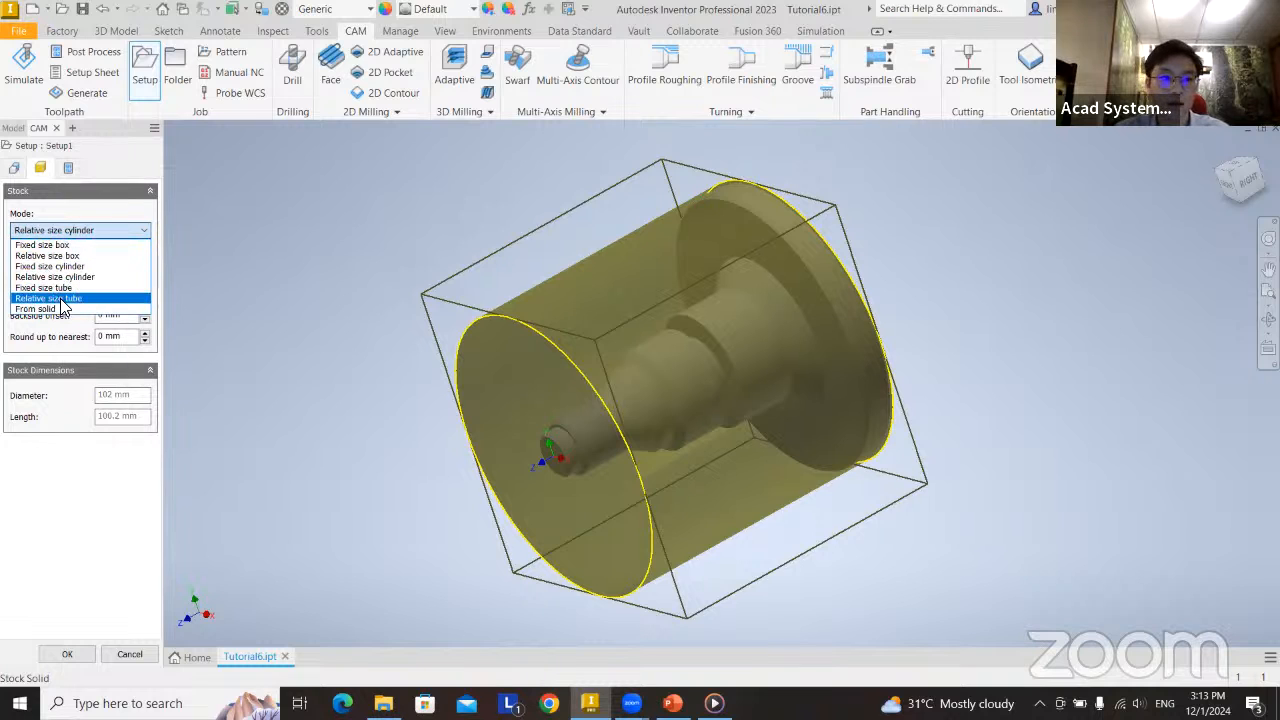
left_click(66, 309)
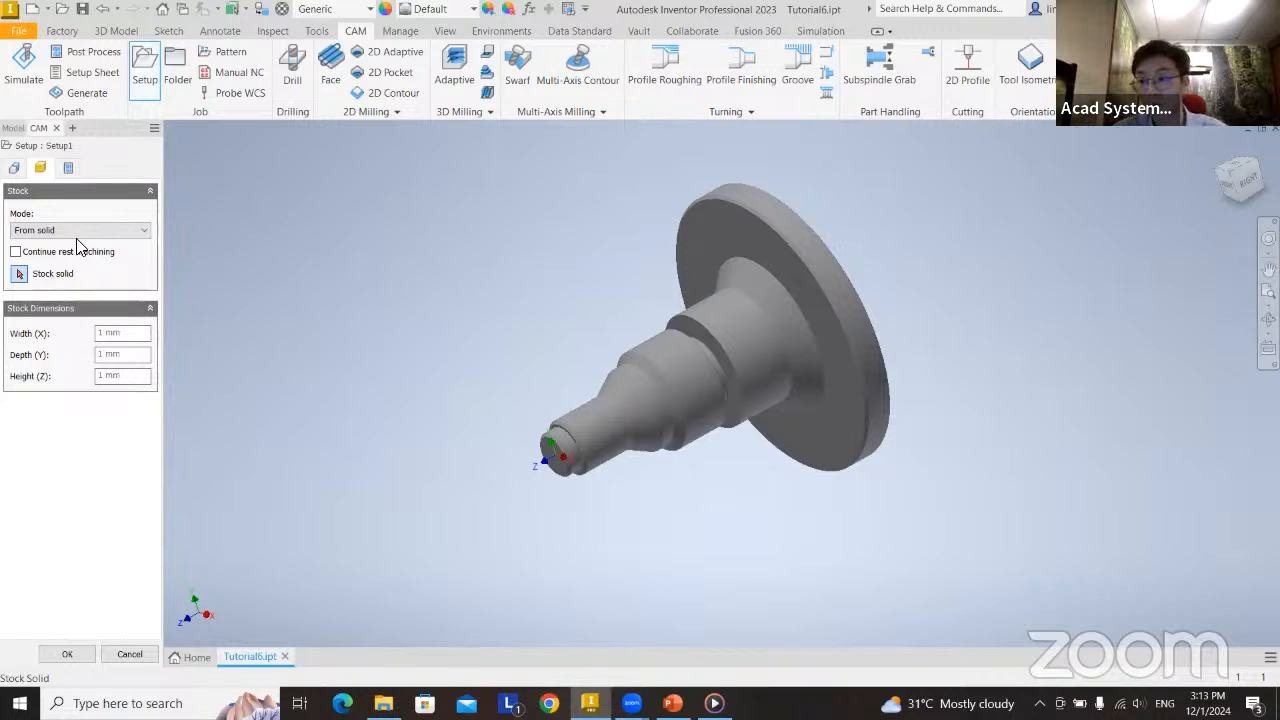
Try the Fixed size box mode for the setup's stock.
left_click(90, 232)
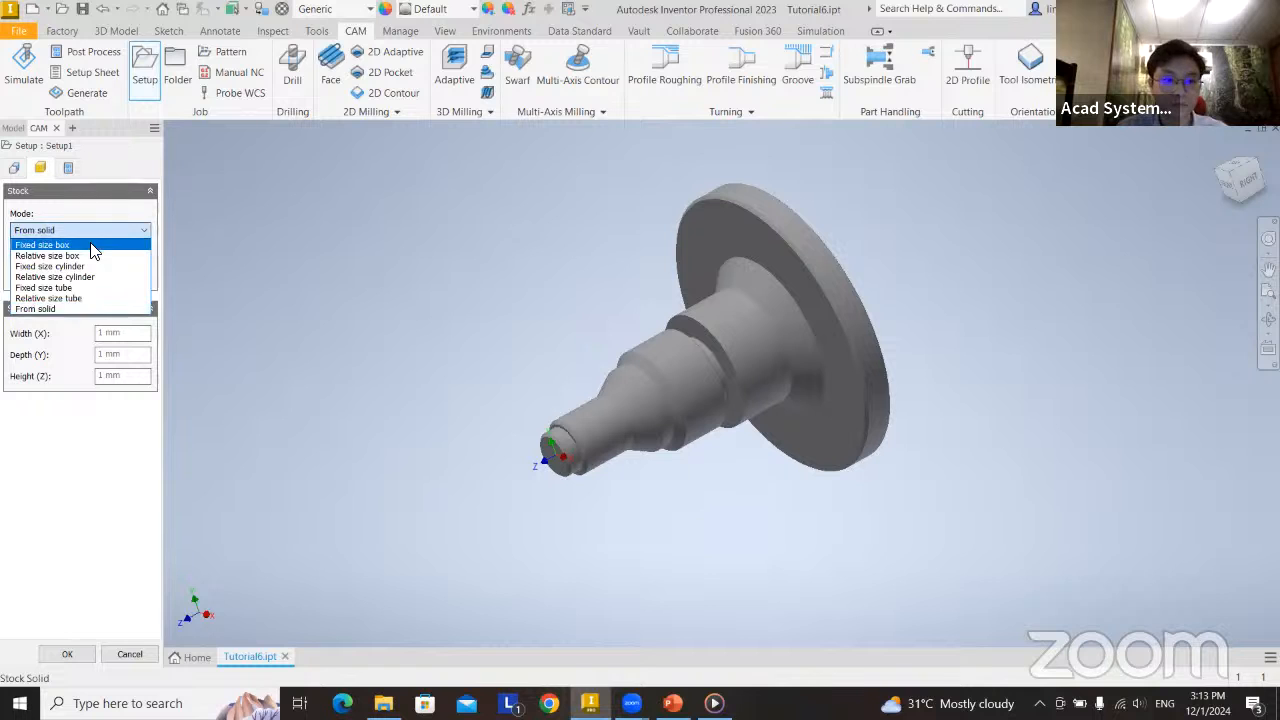
left_click(88, 246)
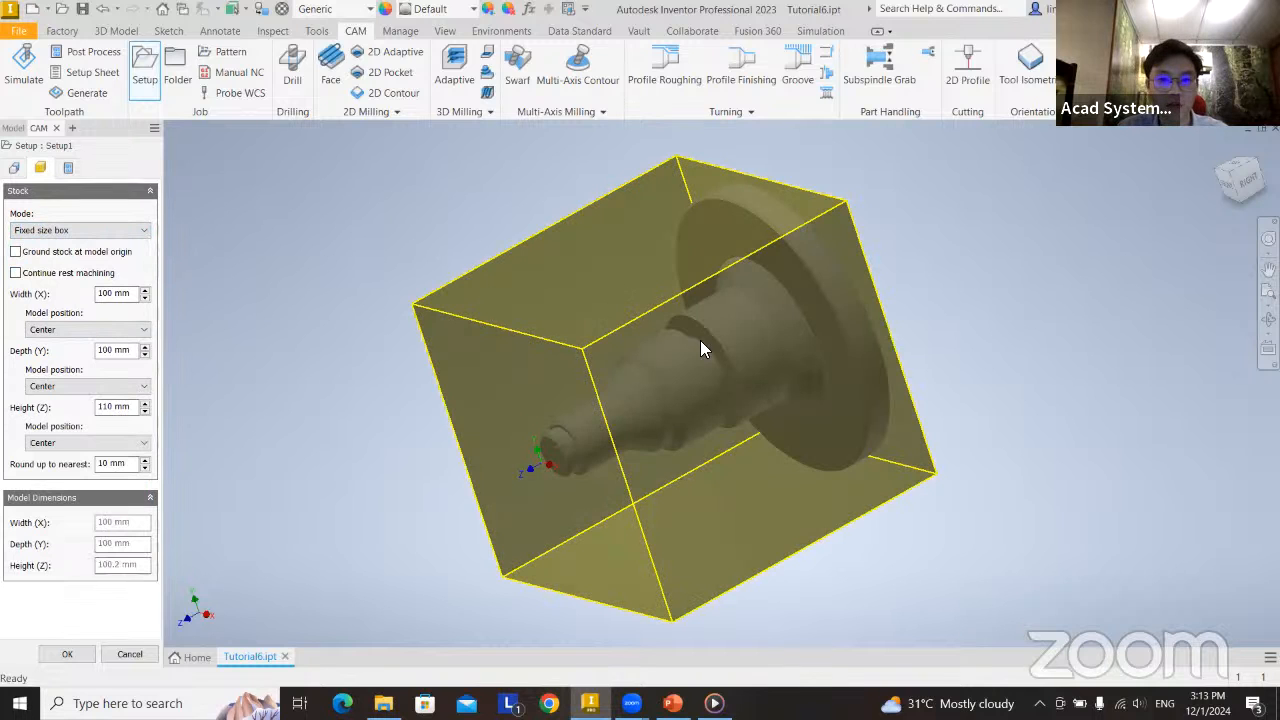
mouse_move(746, 396)
middle_mouse_down("shift")
mouse_move(765, 390)
mouse_move(730, 385)
middle_mouse_up("shift")
Set the stock mode to Fixed size cylinder, with a diameter of 110 mm and a length of 120 mm.
left_click(115, 231)
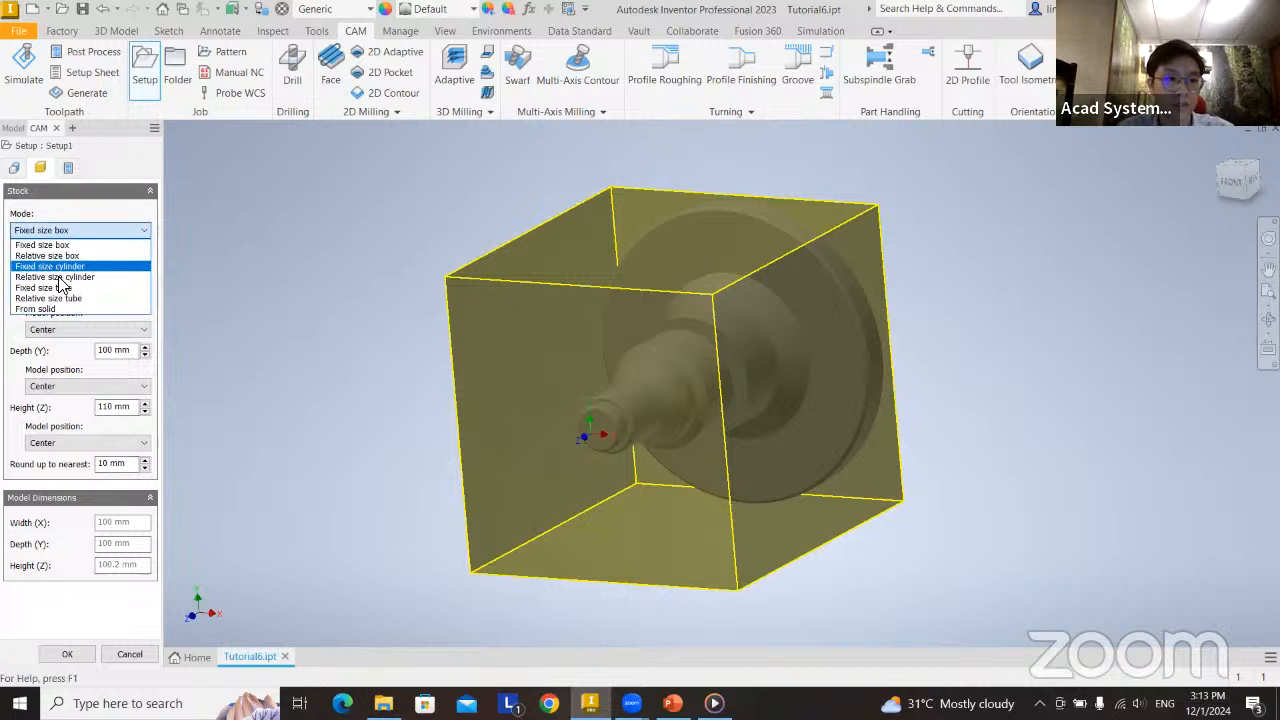
left_click(52, 266)
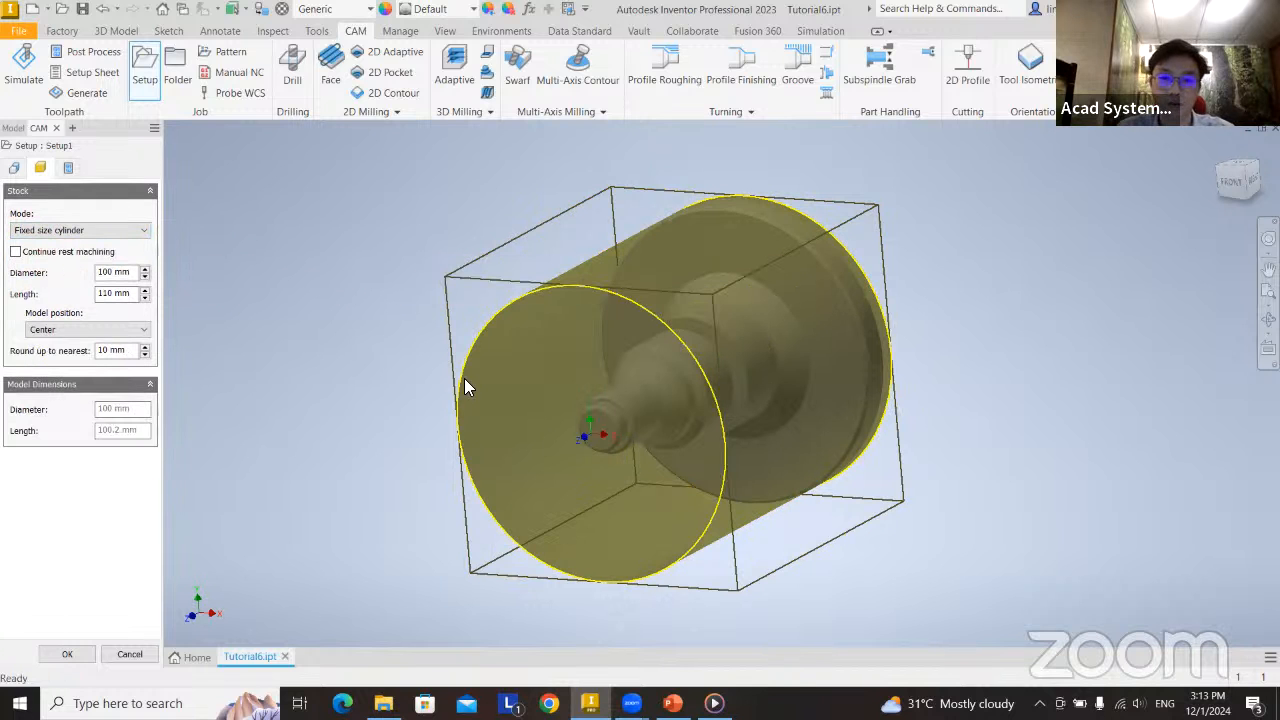
middle_click_drag(502, 491, 406, 545, "shift")
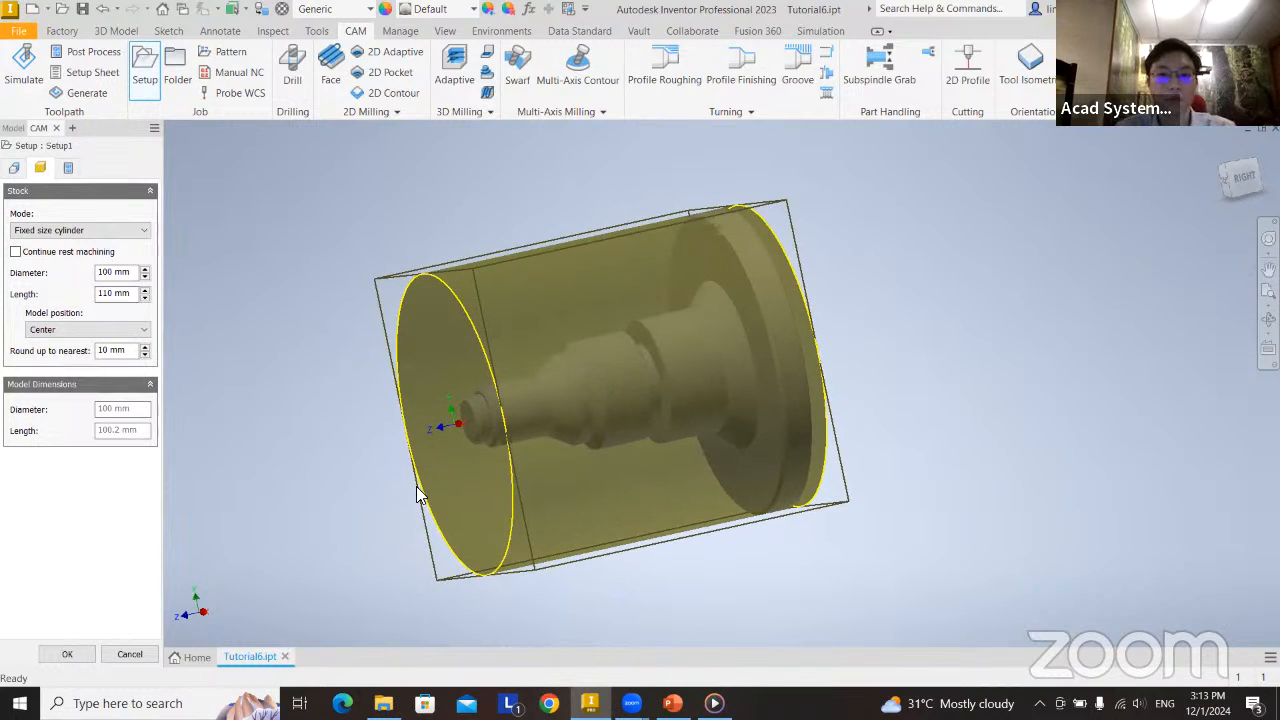
left_click(144, 270)
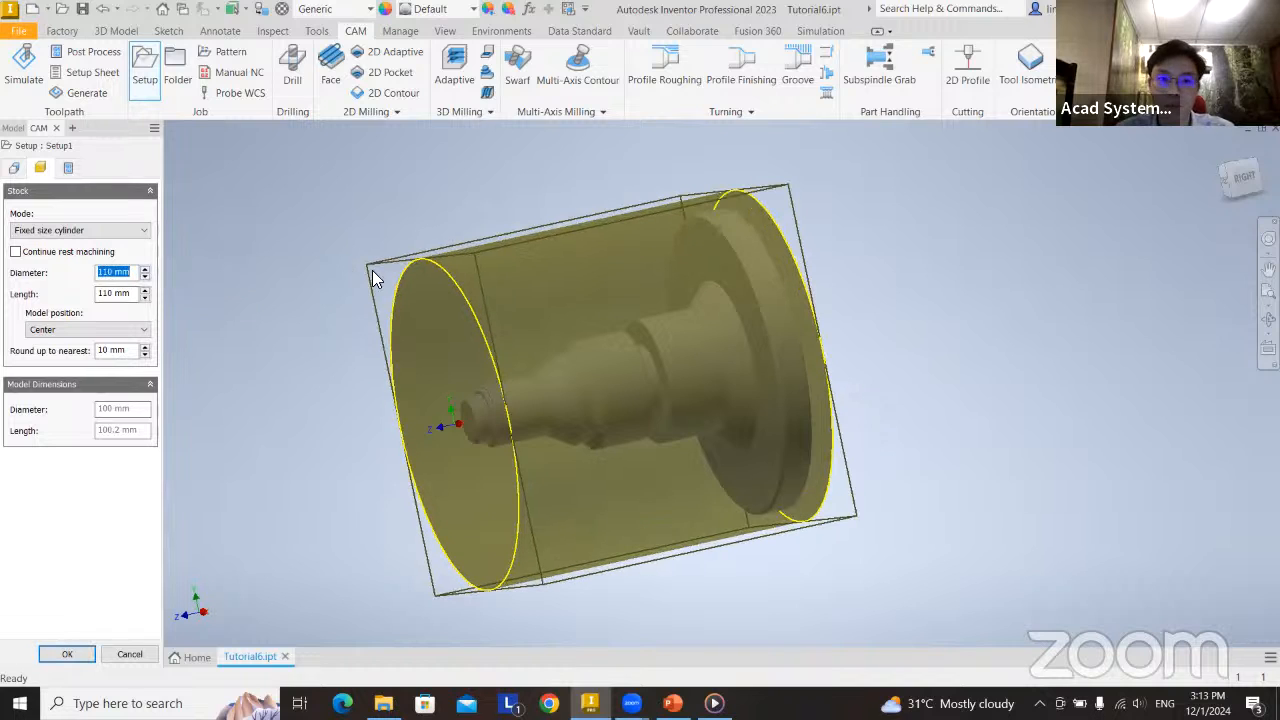
left_click(144, 289)
middle_click_drag(817, 453, 794, 487, "shift")
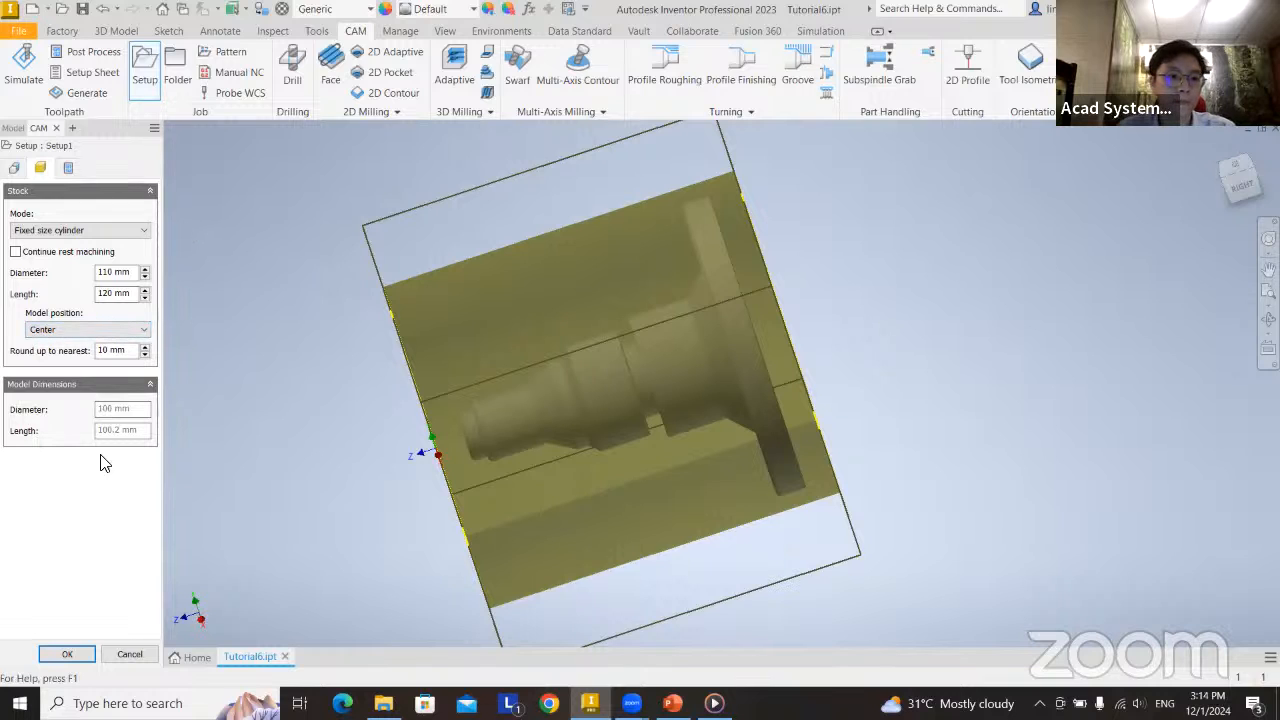
Name the setup's program "CAM turning", leave the program comment empty, and accept the setup.
left_click(70, 169)
left_click_drag(58, 236, 12, 231)
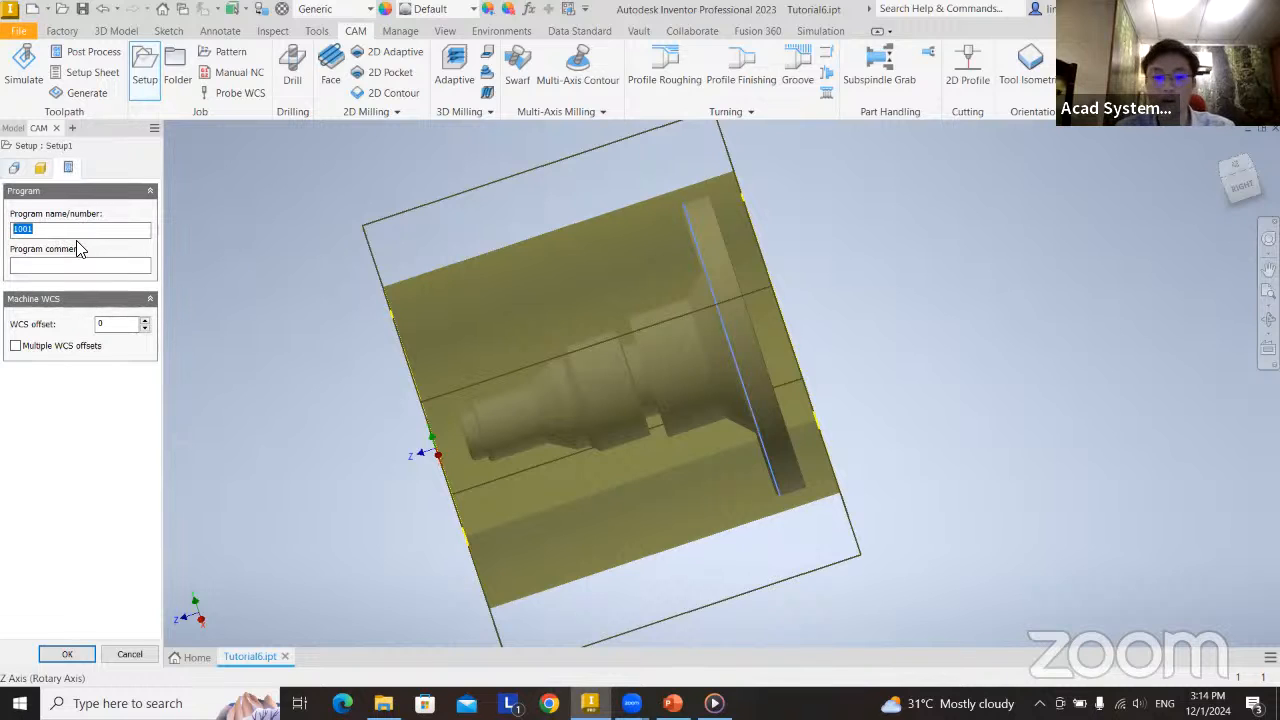
type("1N")
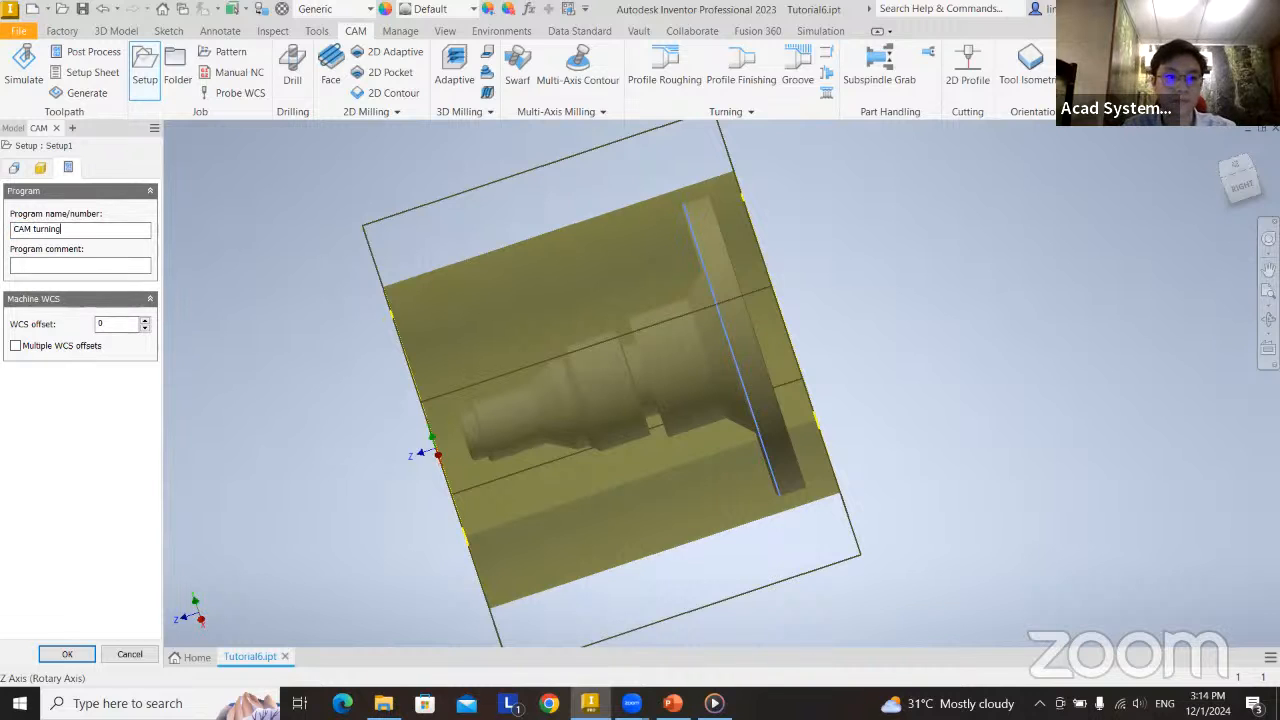
left_click(30, 269)
middle_click_drag(502, 432, 550, 420)
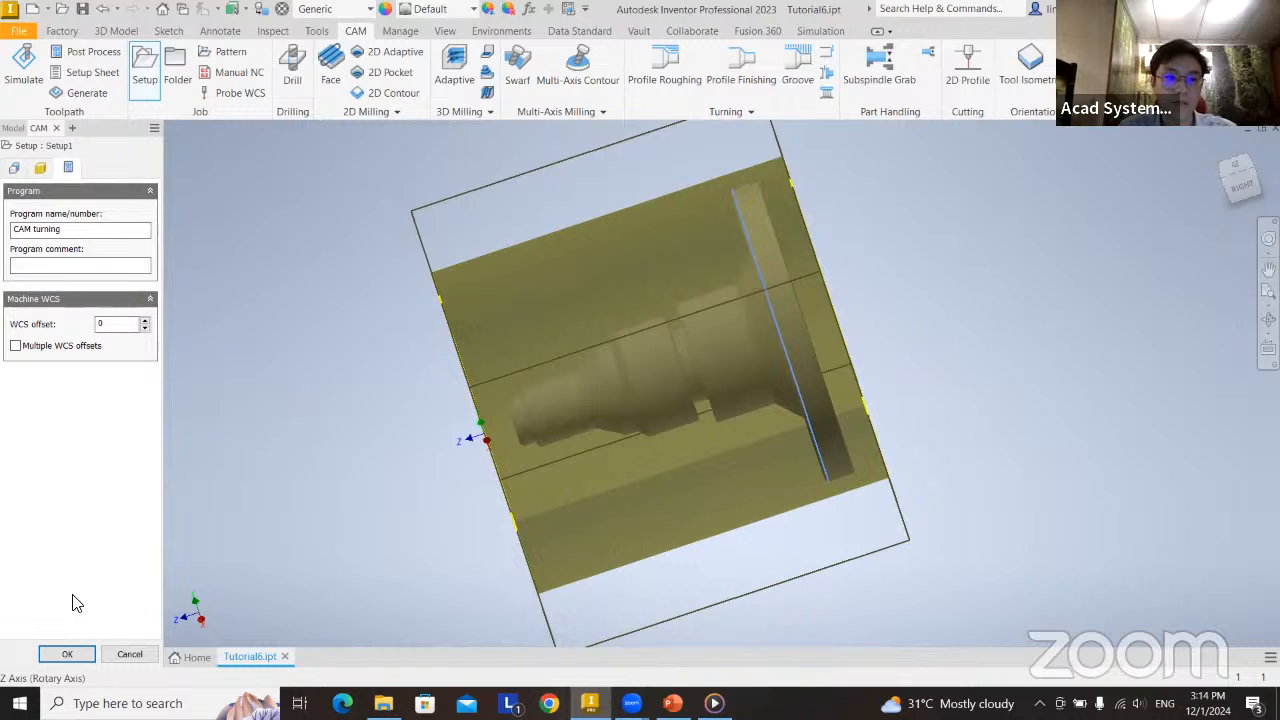
left_click(62, 655)
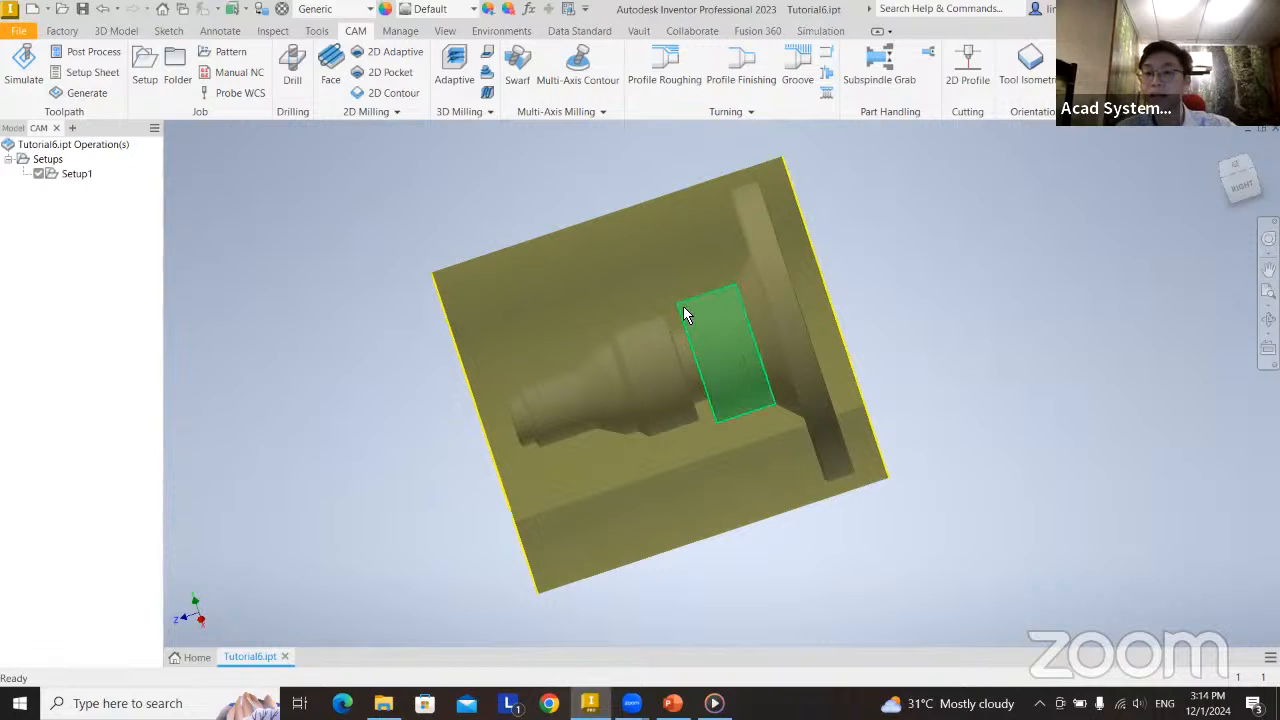
Start a turning Face operation on the shaft and open its tool selection.
mouse_move(707, 336)
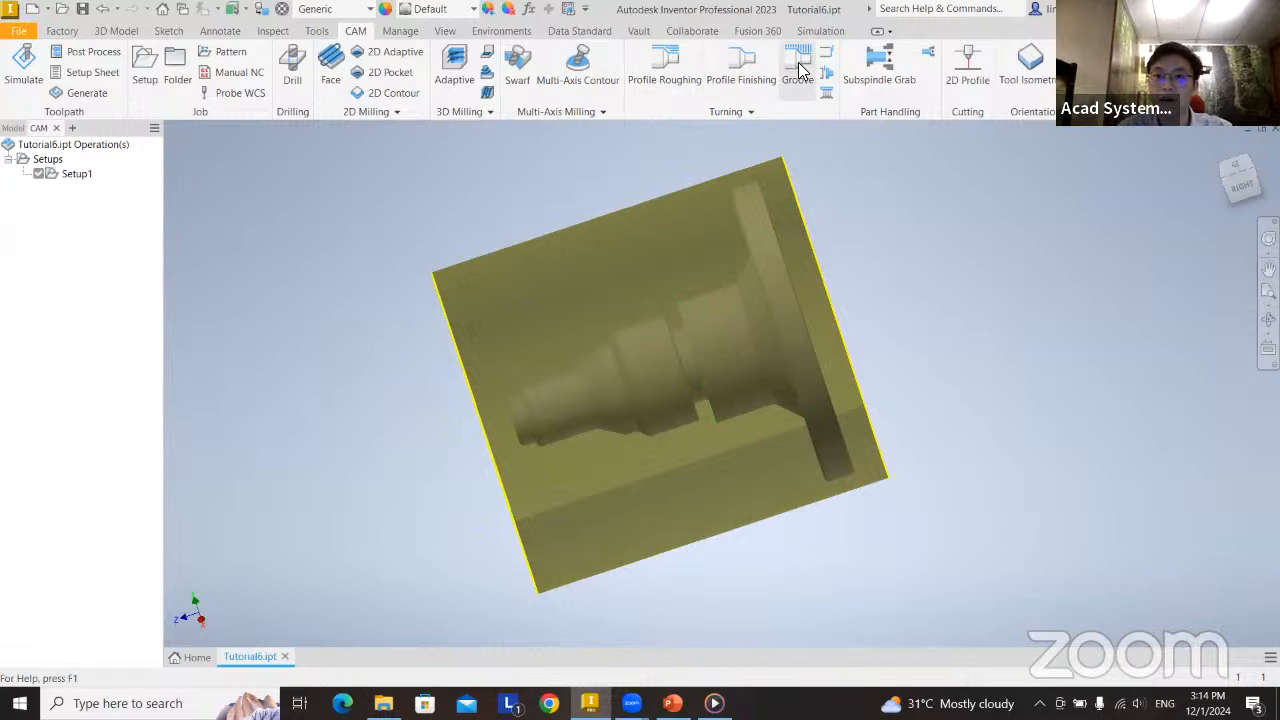
key("F4")
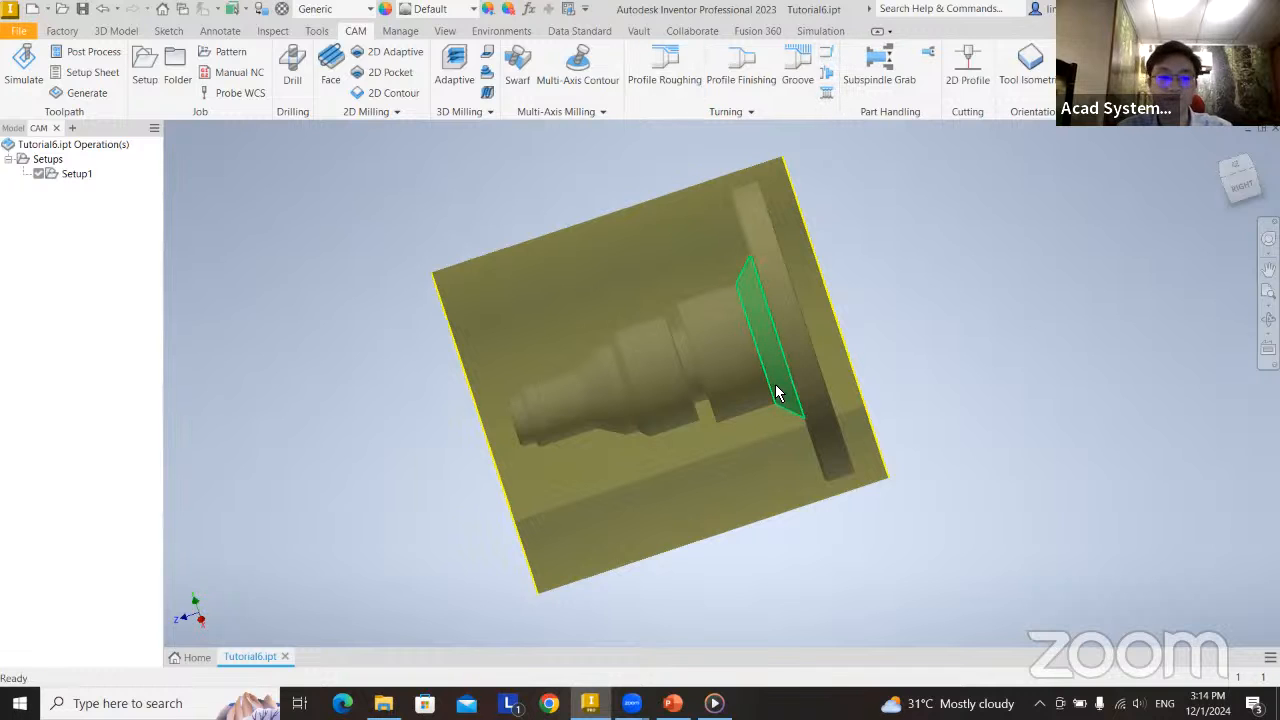
middle_click_drag(687, 373, 752, 350, "shift")
middle_click_drag(638, 368, 673, 398, "shift")
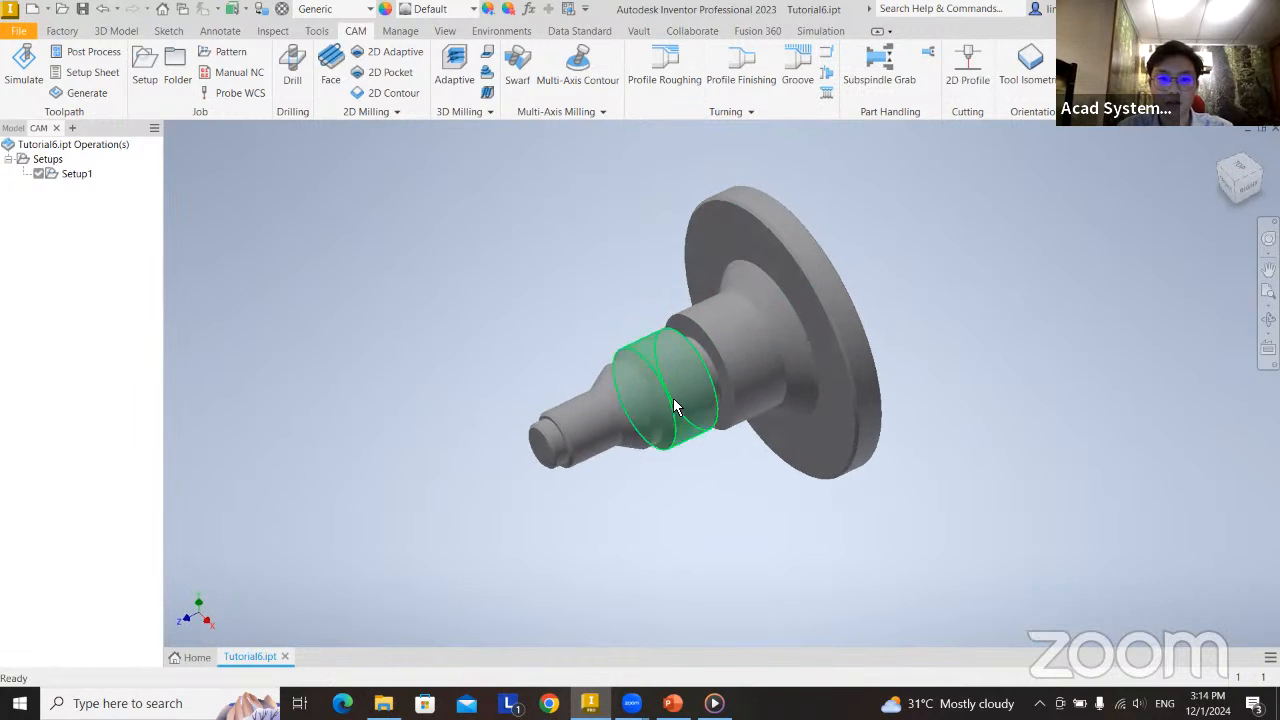
left_click(826, 56)
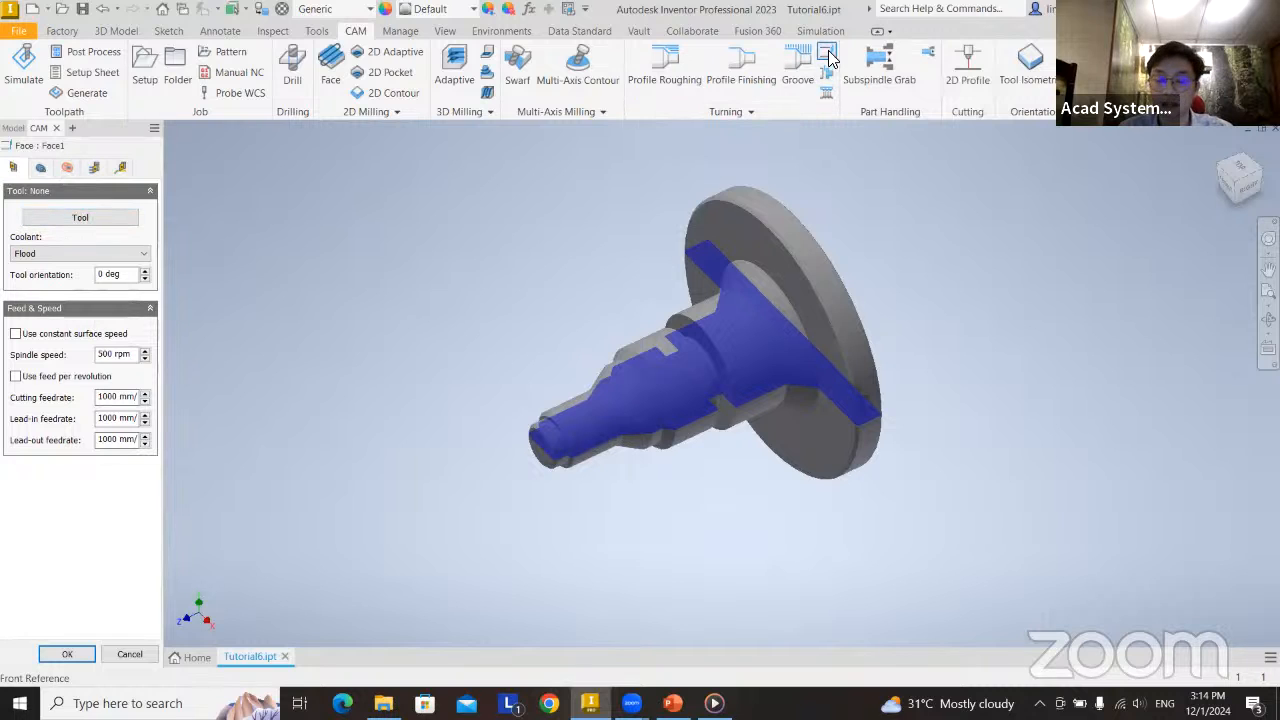
left_click(84, 220)
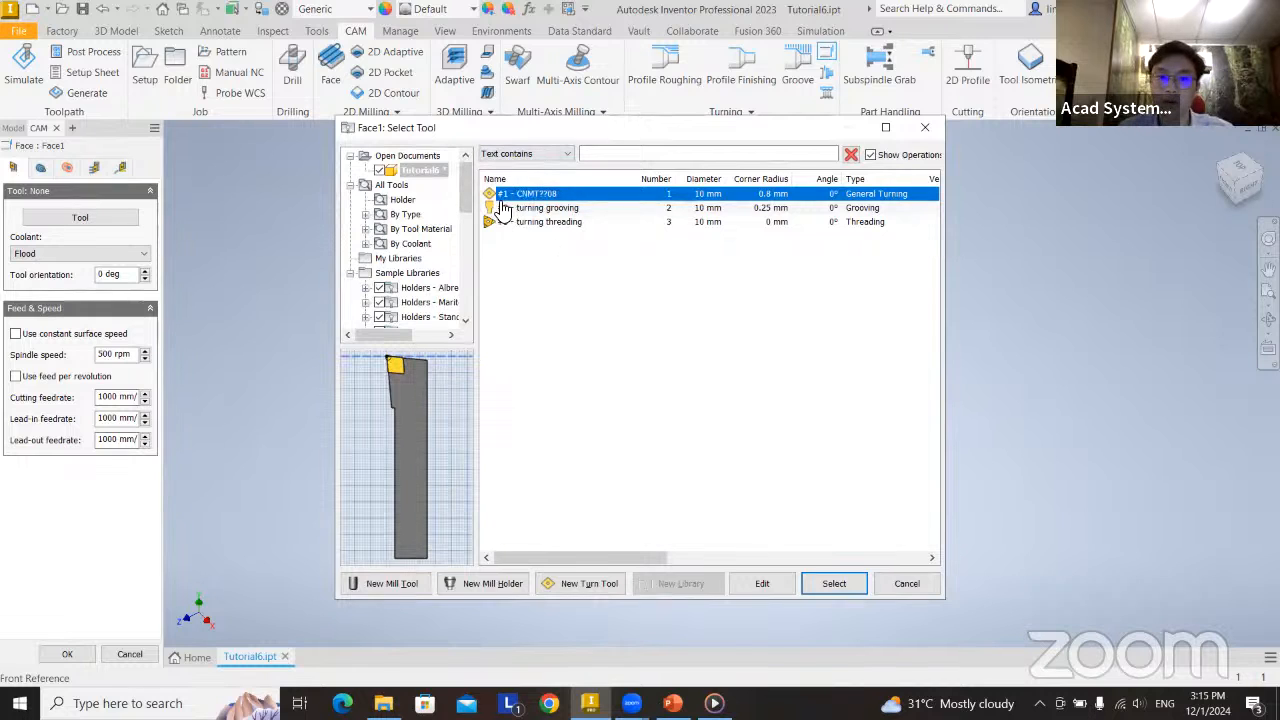
Browse all library tools by type and list the General Turning tools.
mouse_move(463, 204)
left_mouse_down()
mouse_move(465, 217)
mouse_move(464, 192)
left_mouse_up()
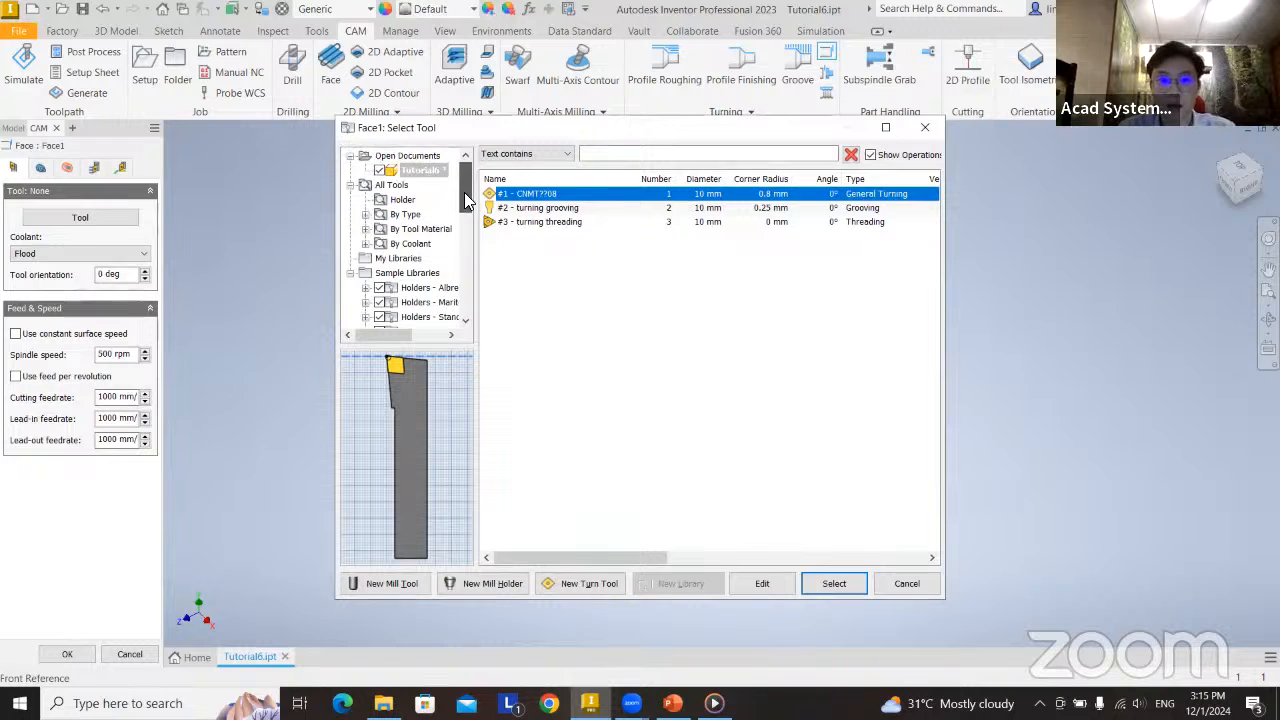
left_click(366, 187)
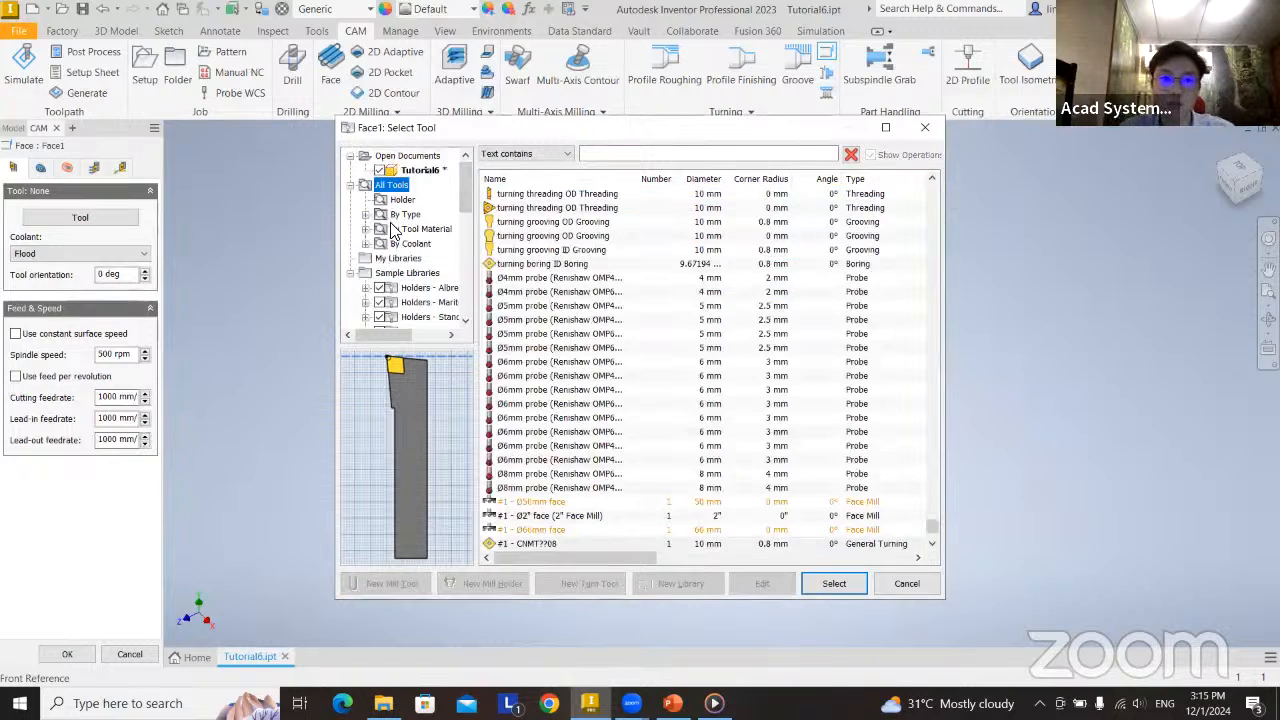
left_click(380, 214)
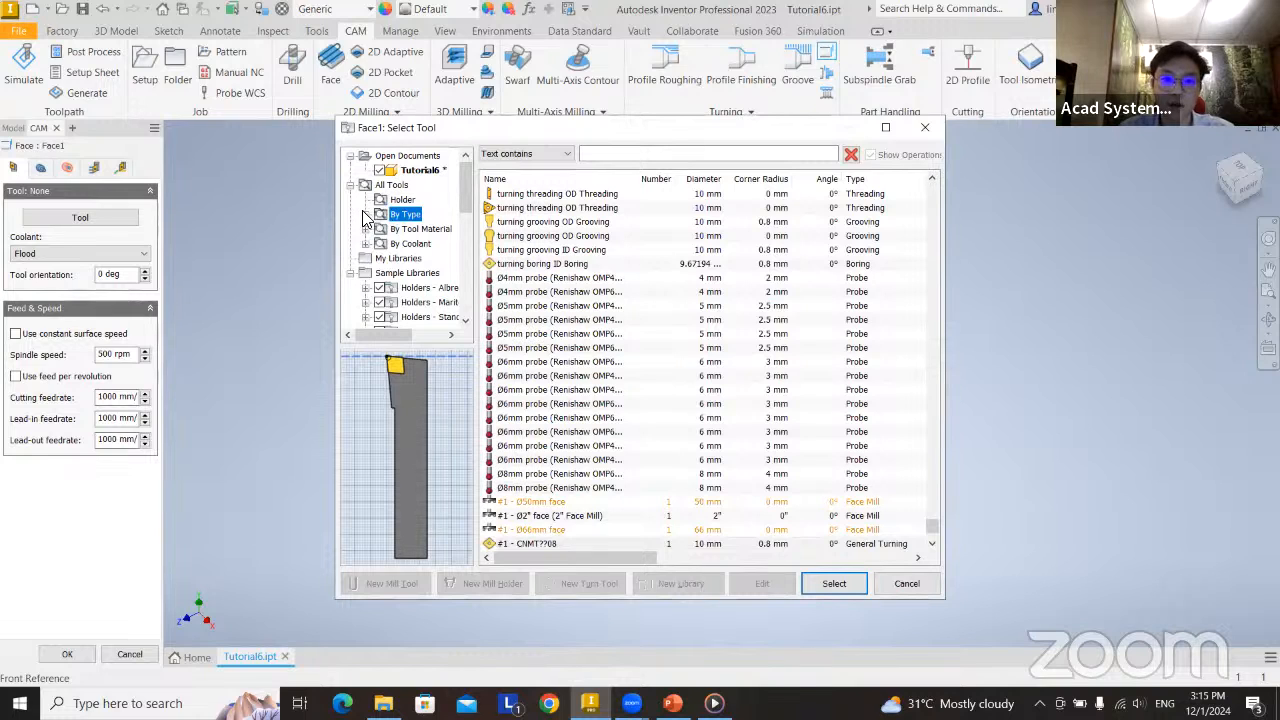
left_click(366, 214)
scroll(433, 275, "down", 5)
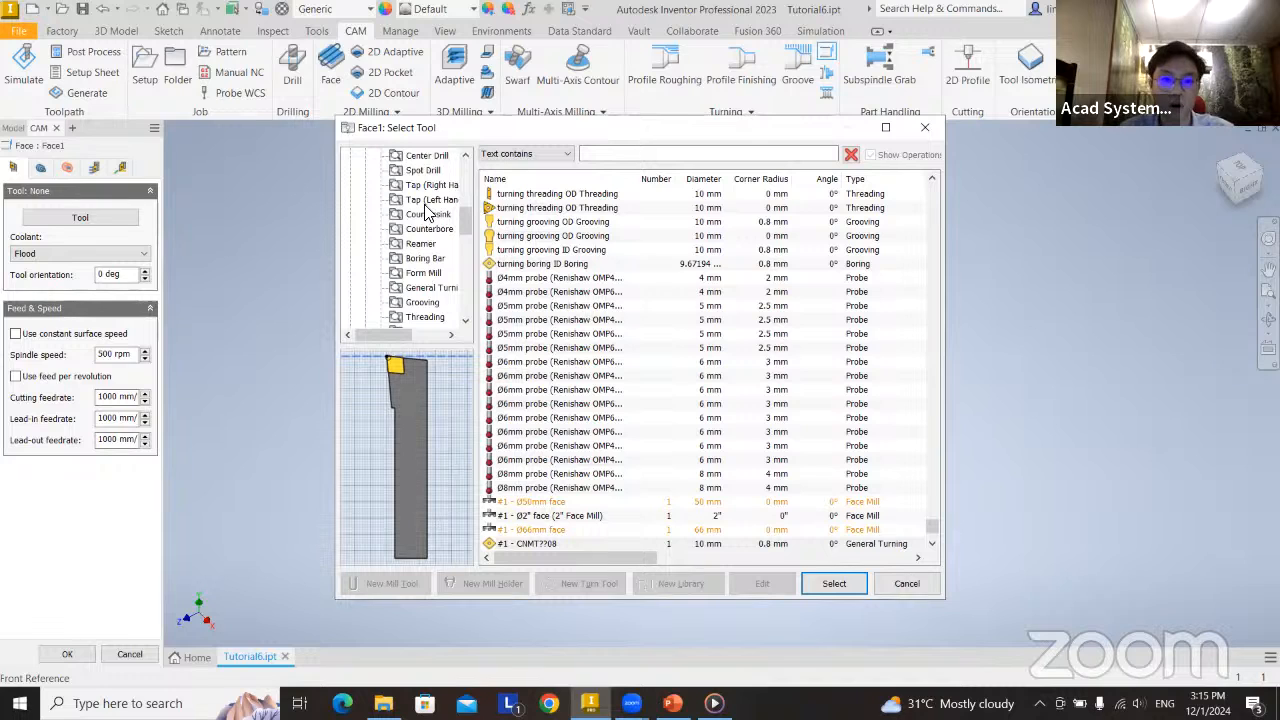
left_click(432, 288)
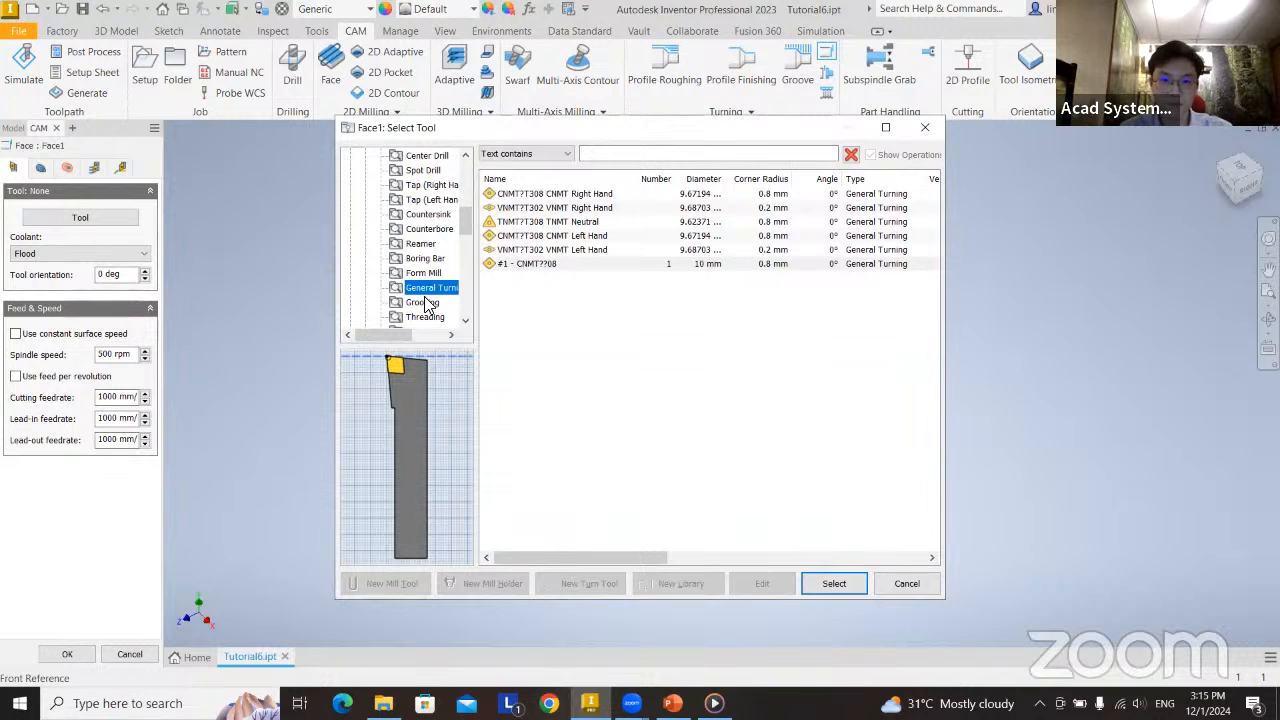
scroll(425, 304, "up", 5)
Return to the Tutorial6 document's tools and choose general turning tool #1 - CNMT??08.
left_click(420, 171)
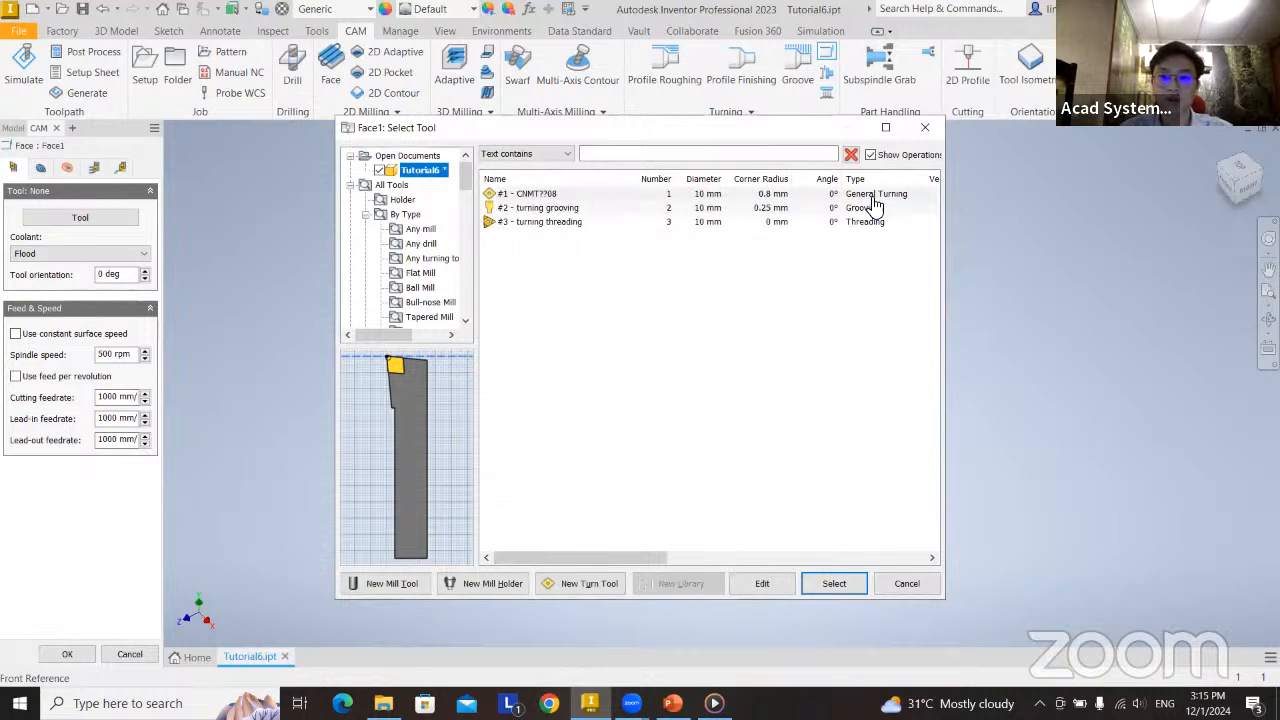
left_click_drag(564, 134, 514, 141)
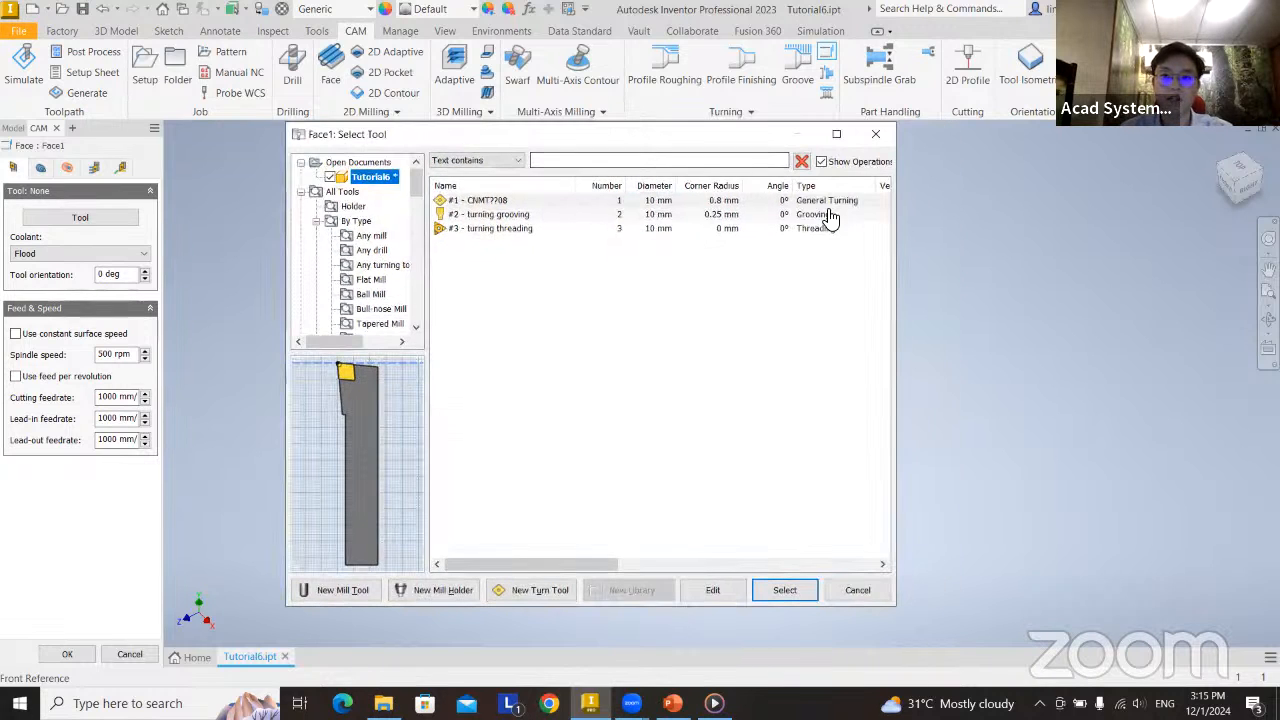
left_click(827, 203)
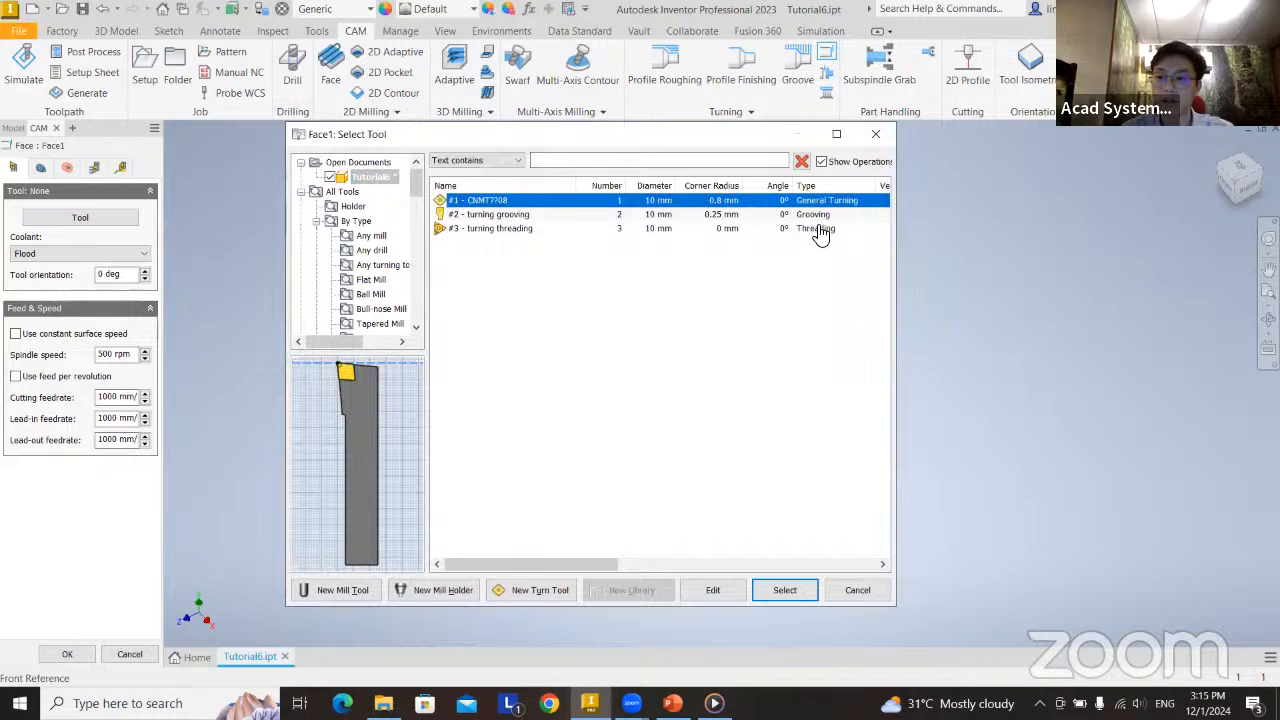
left_click(784, 592)
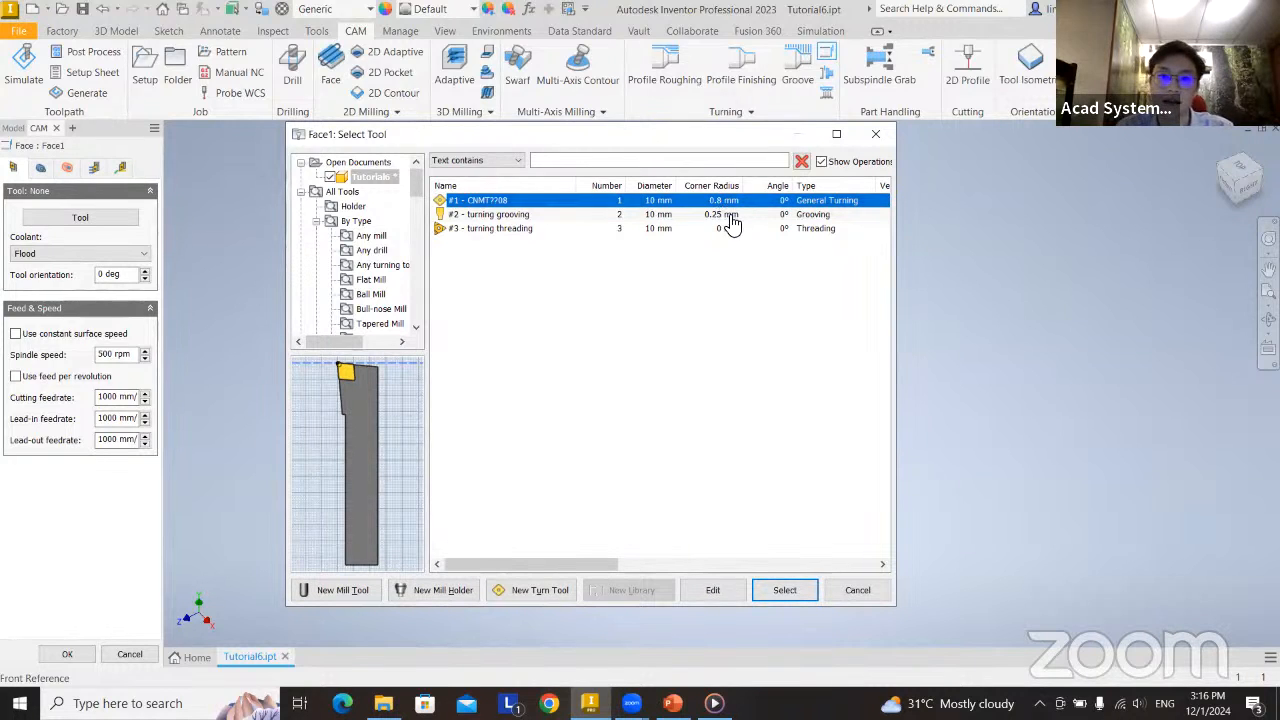
Review the general and insert settings of tool #1 - CNMT??08, and assign the tool to the Face operation.
left_click(712, 590)
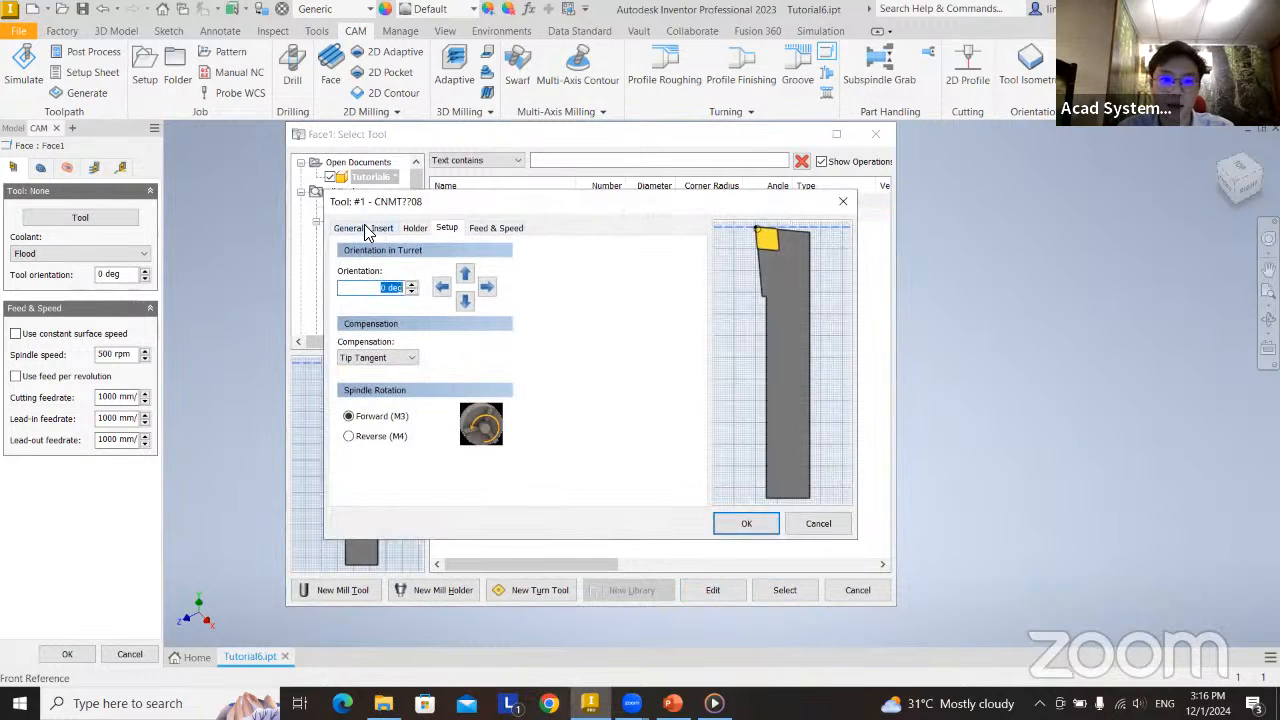
left_click(362, 228)
left_click(383, 229)
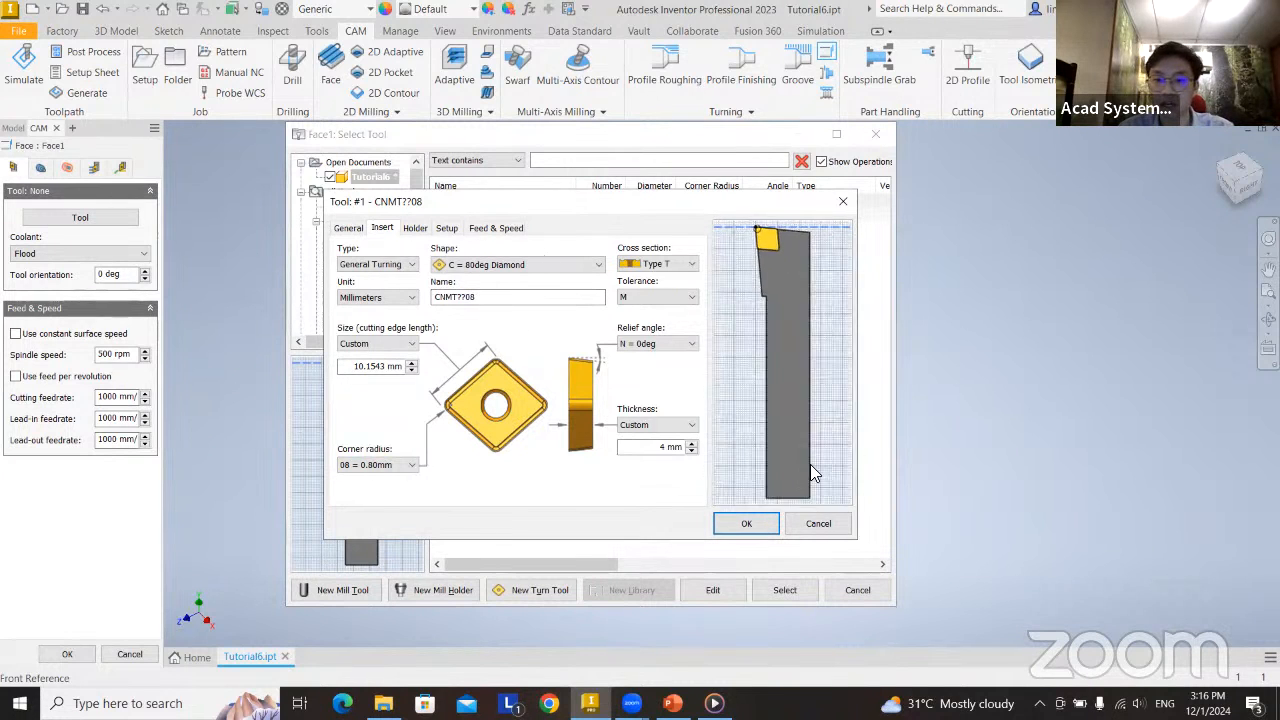
left_click(818, 524)
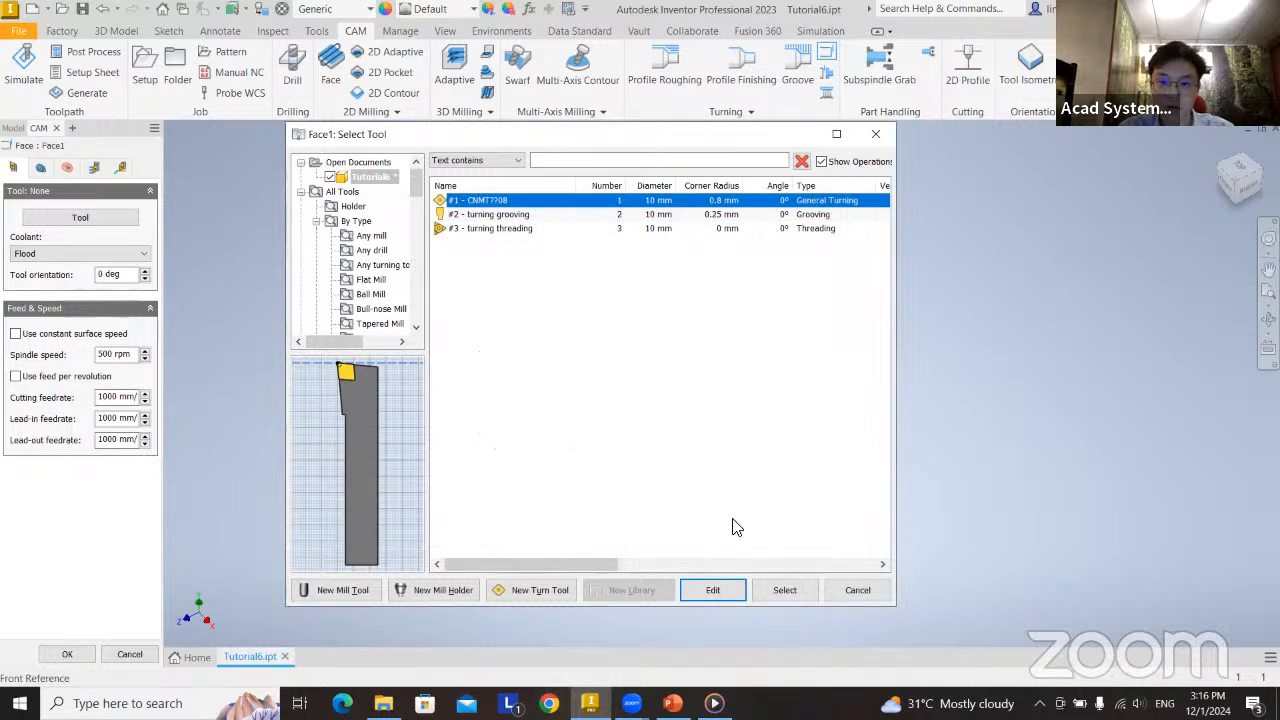
left_click(784, 591)
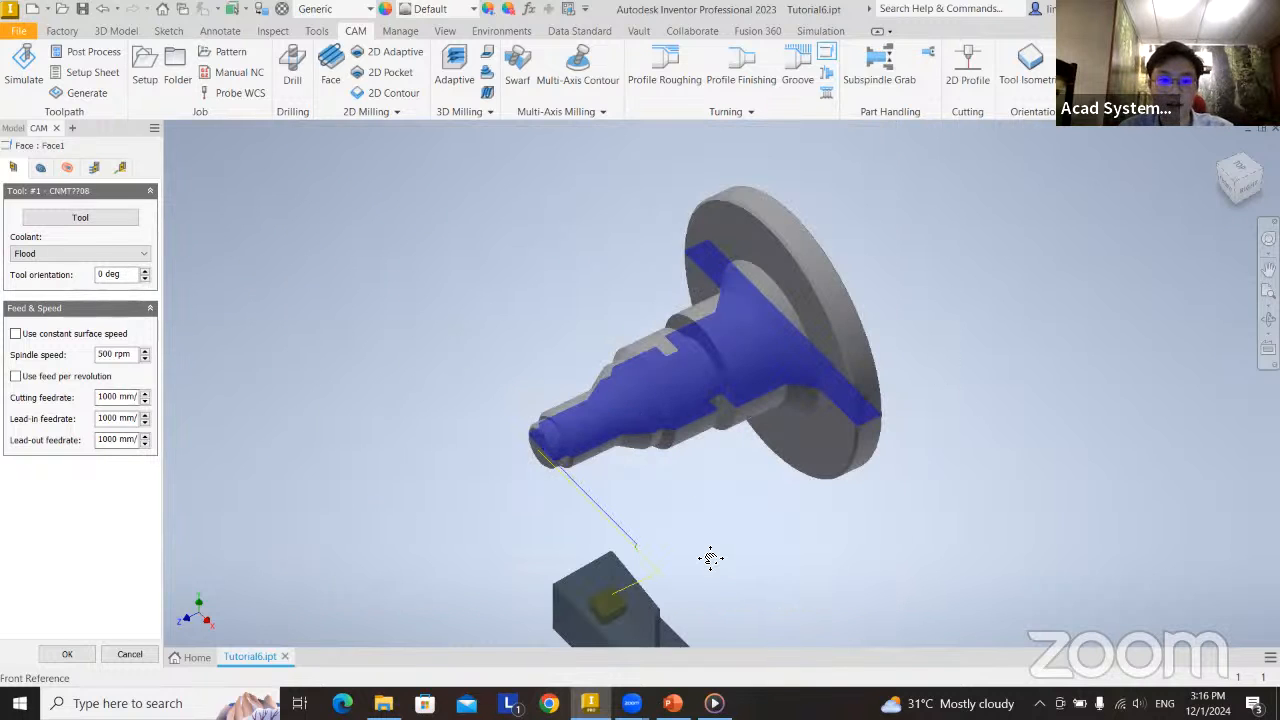
scroll(709, 557, "up", 2)
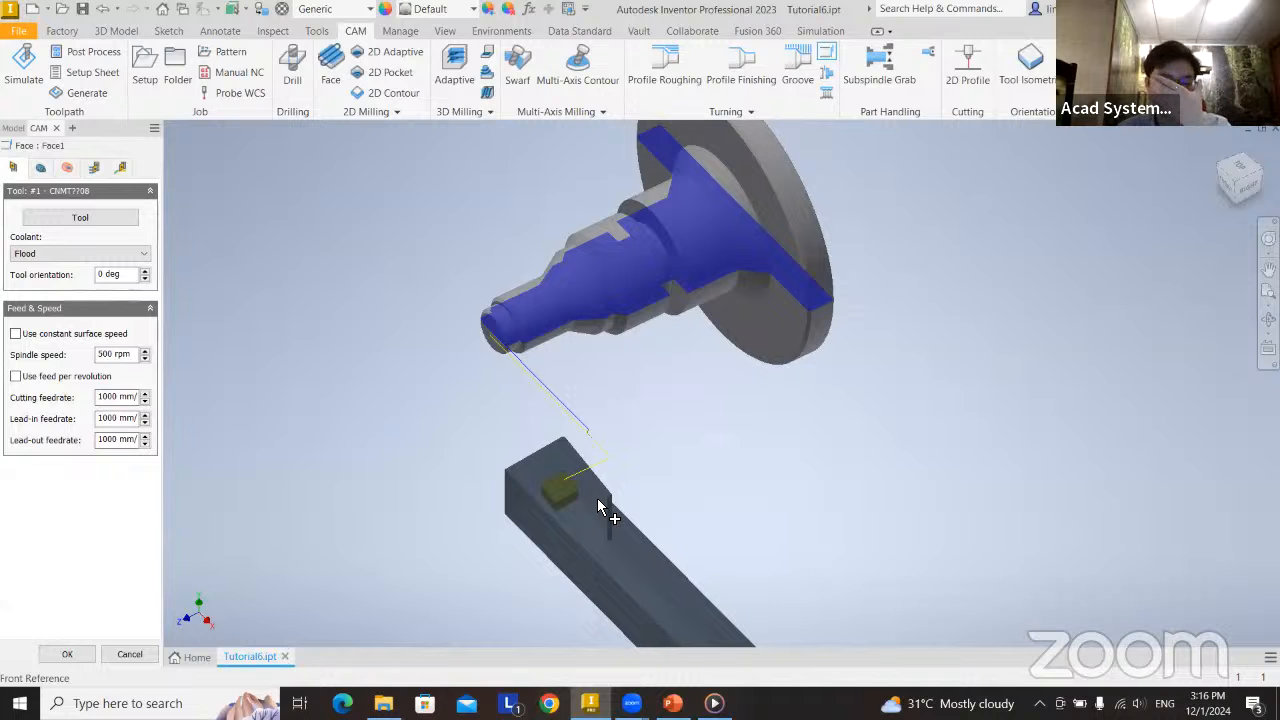
Keep Flood as the coolant, and try the constant surface speed option for the Face operation.
left_click(96, 256)
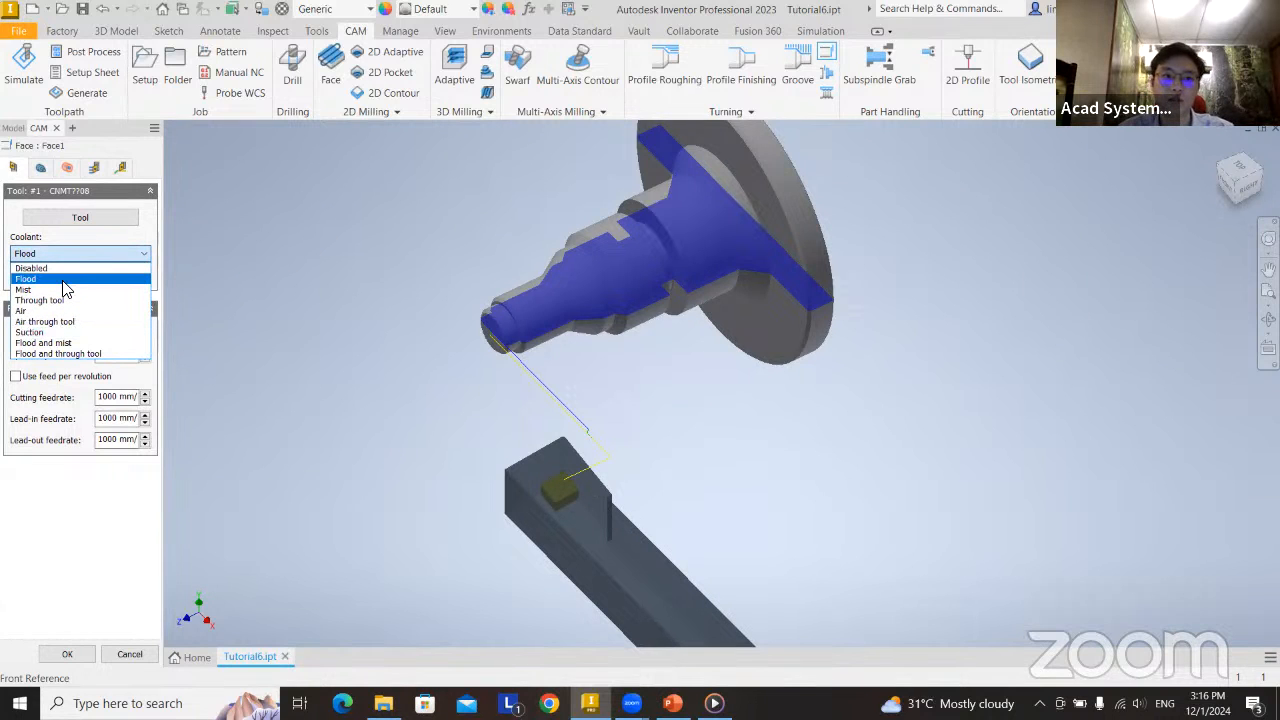
left_click(63, 280)
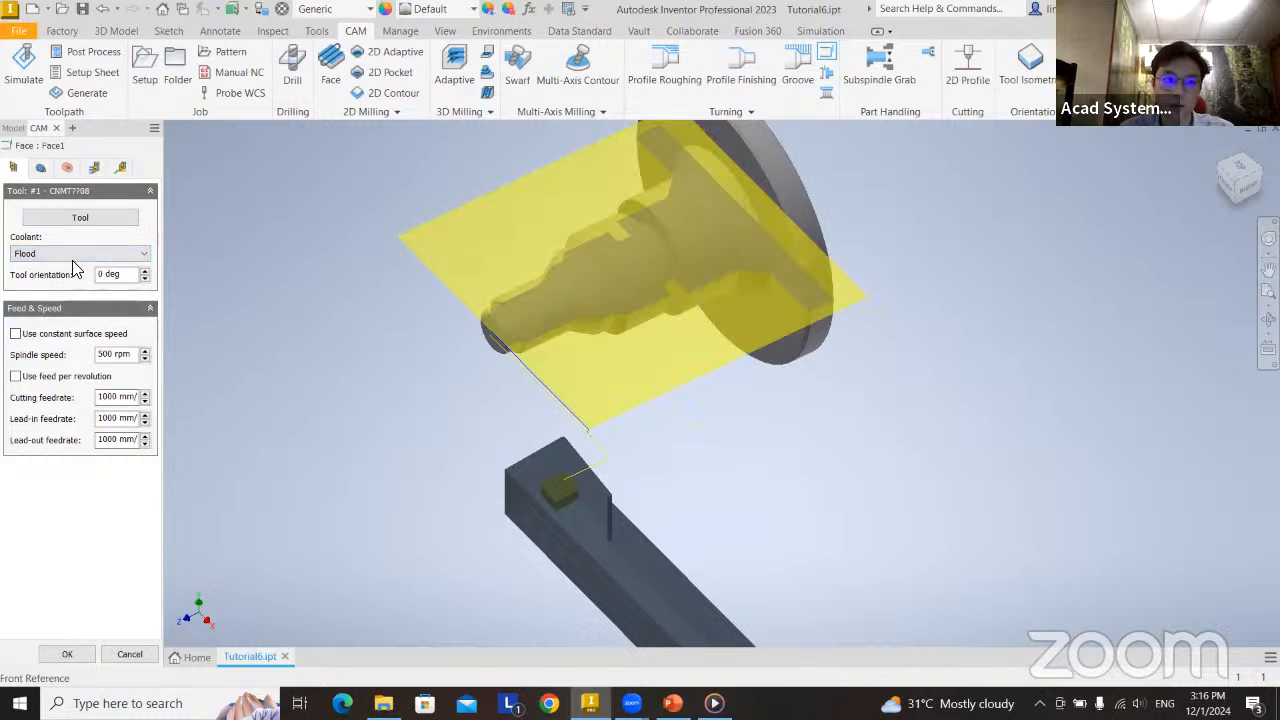
left_click(15, 334)
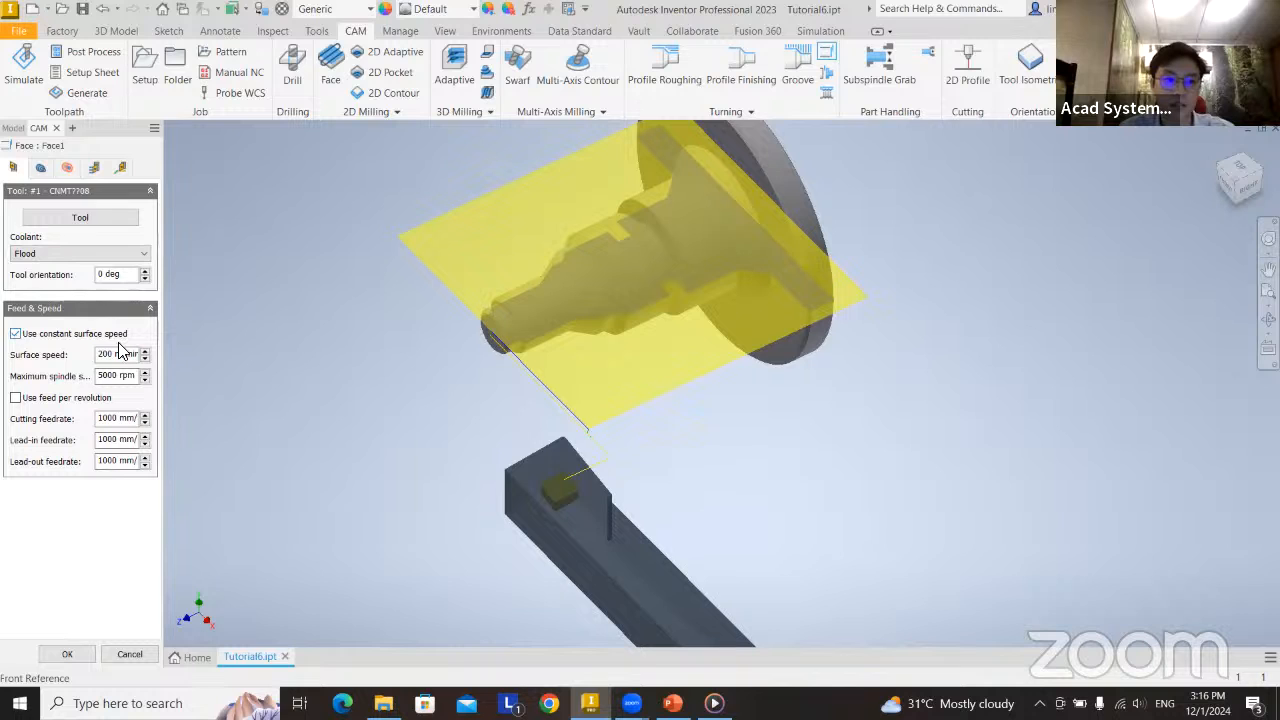
left_click(62, 335)
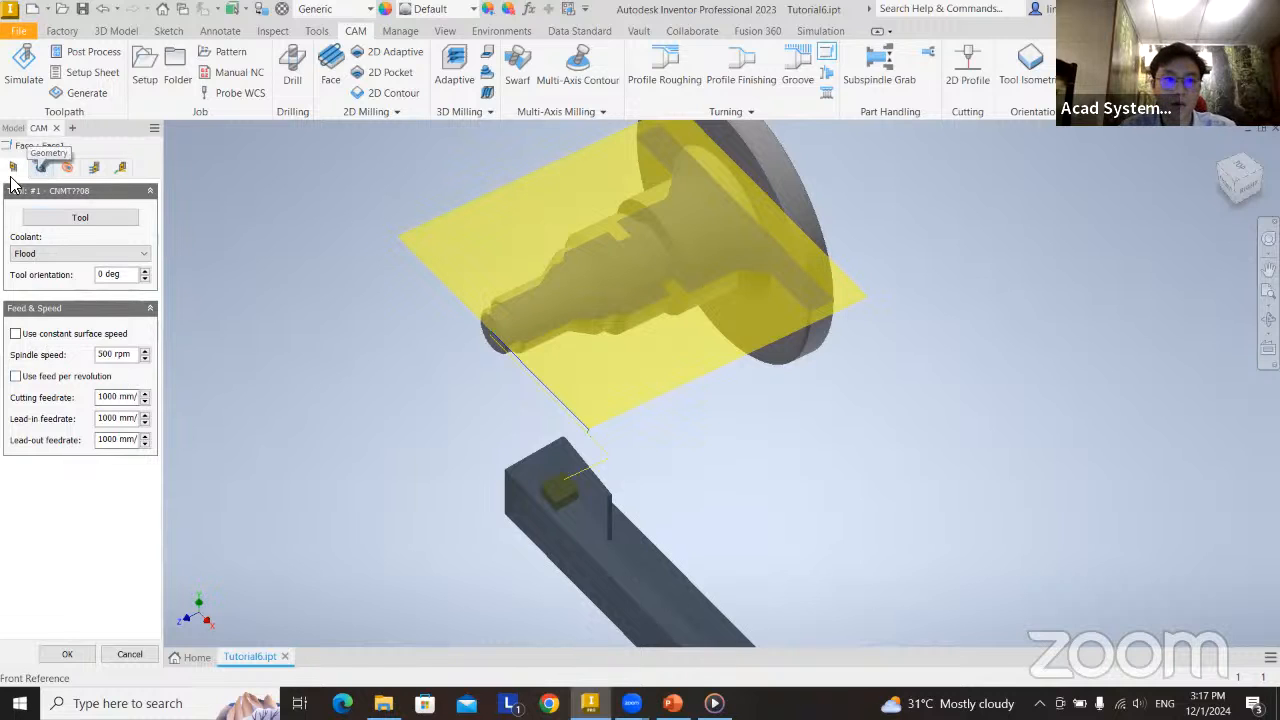
Examine the Face operation's model-front reference and its clearance, retract, outer radius and inner radius boundaries around the shaft.
left_click(40, 168)
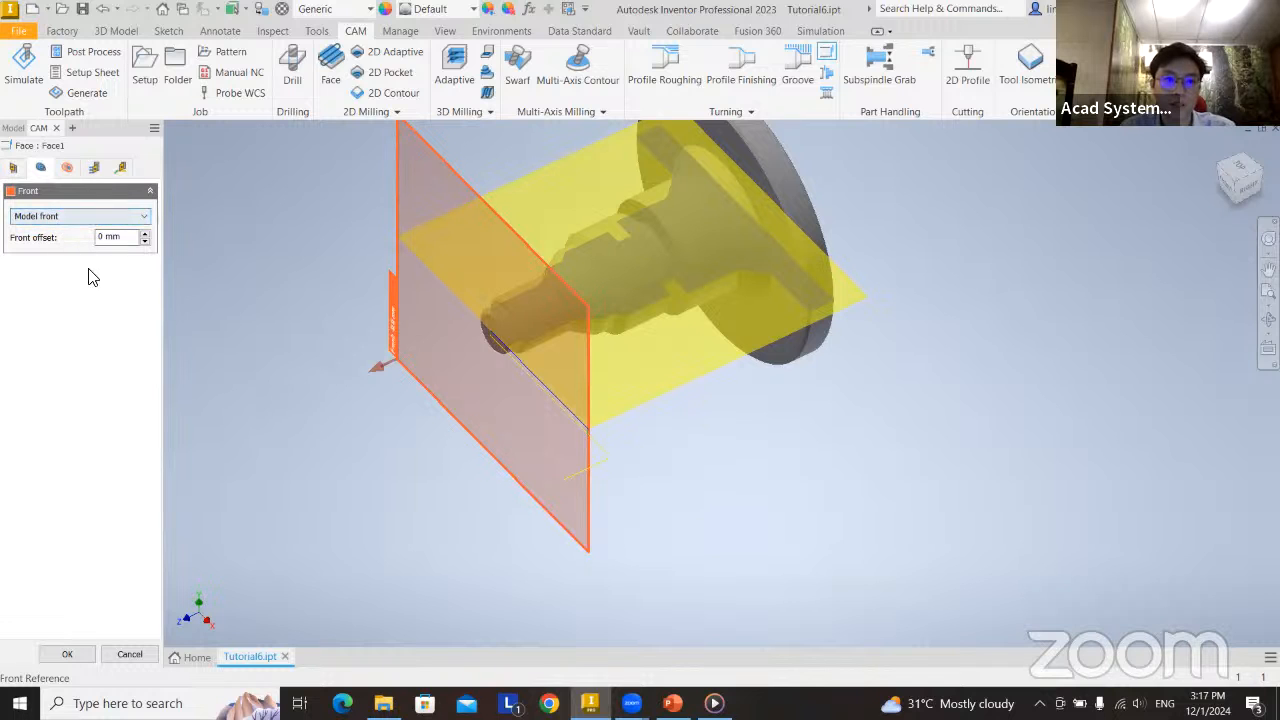
middle_click_drag(635, 477, 586, 466, "shift")
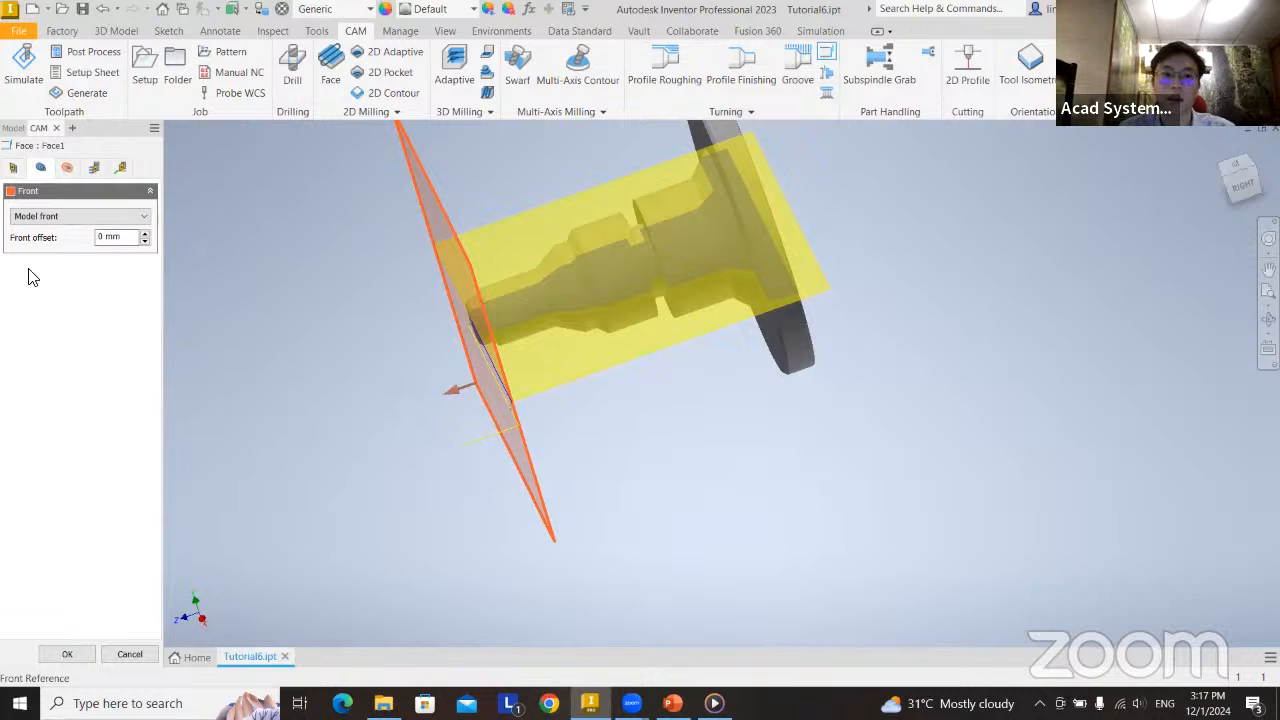
left_click(64, 170)
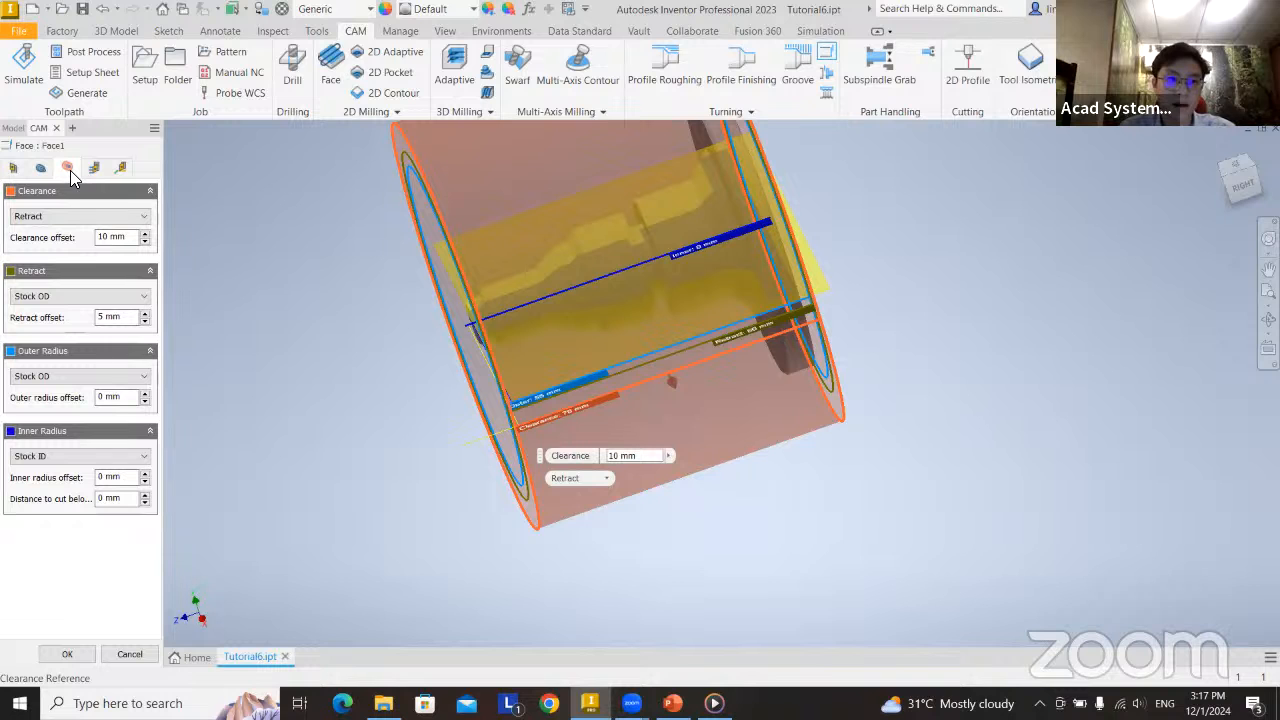
middle_click_drag(592, 312, 667, 314)
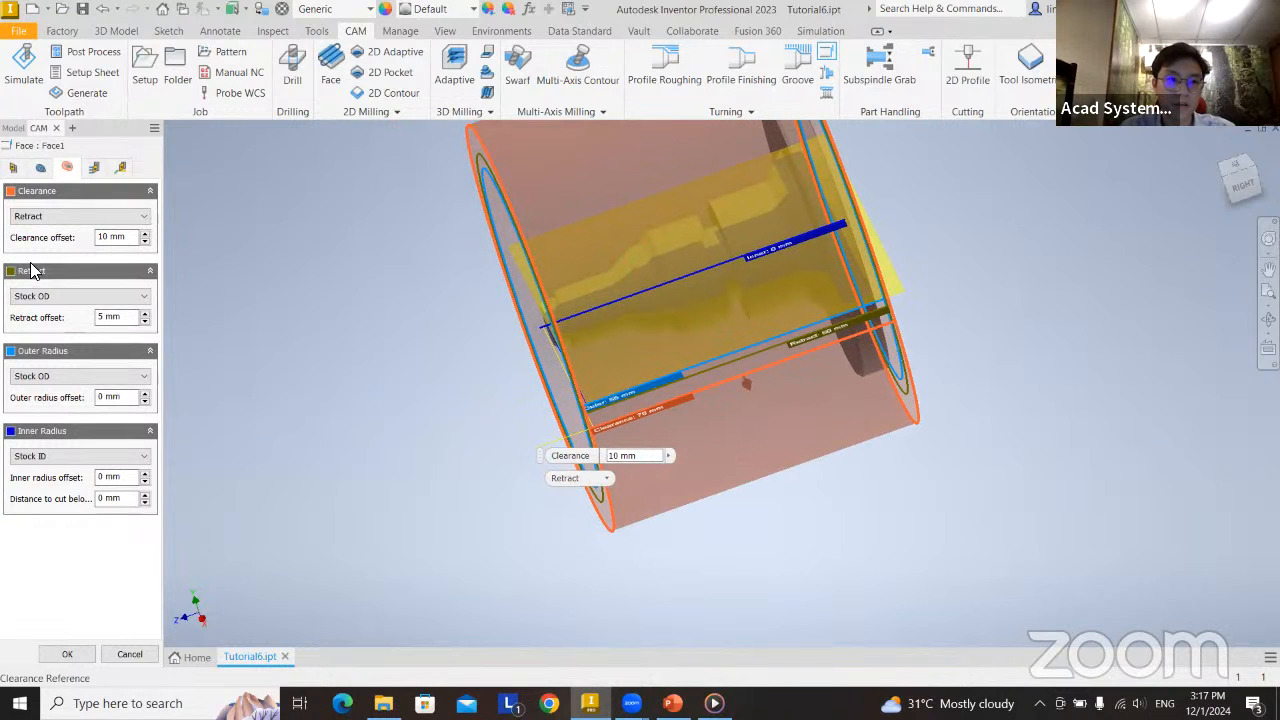
middle_click_drag(746, 432, 797, 434, "shift")
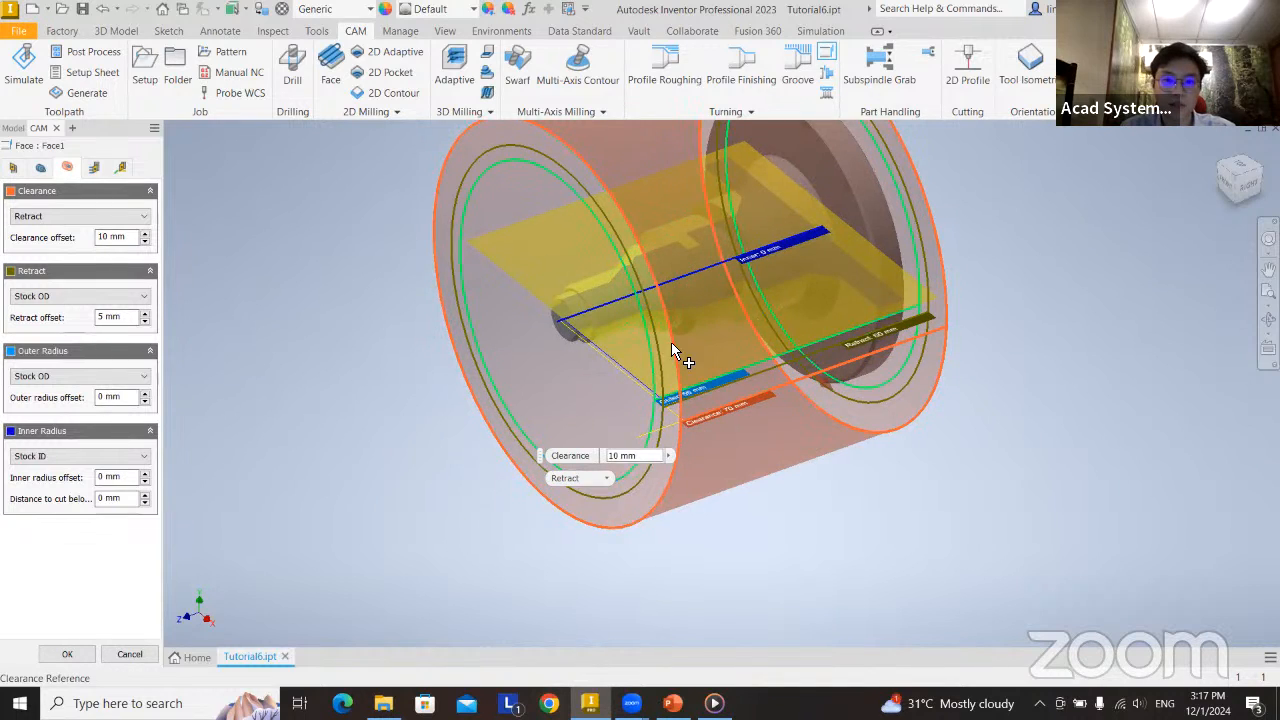
scroll(686, 437, "up", 2)
scroll(686, 437, "down", 3)
middle_click_drag(686, 437, 811, 357, "shift")
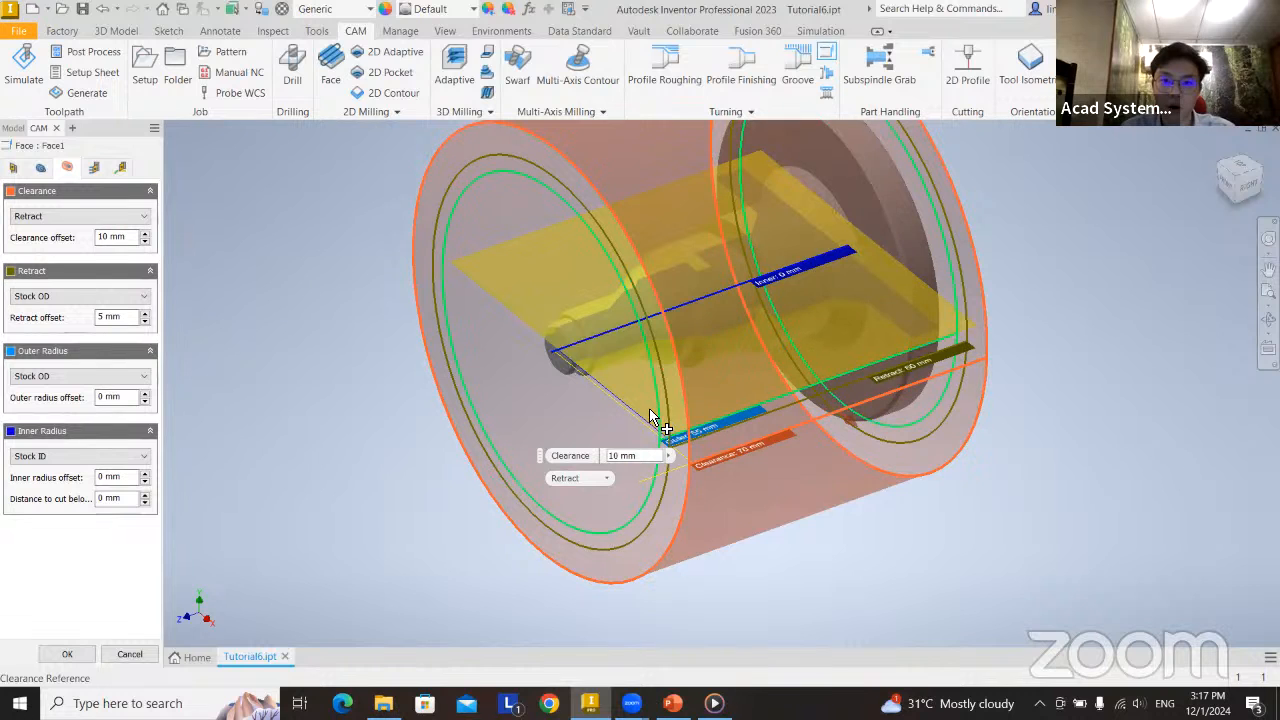
scroll(707, 470, "up", 3)
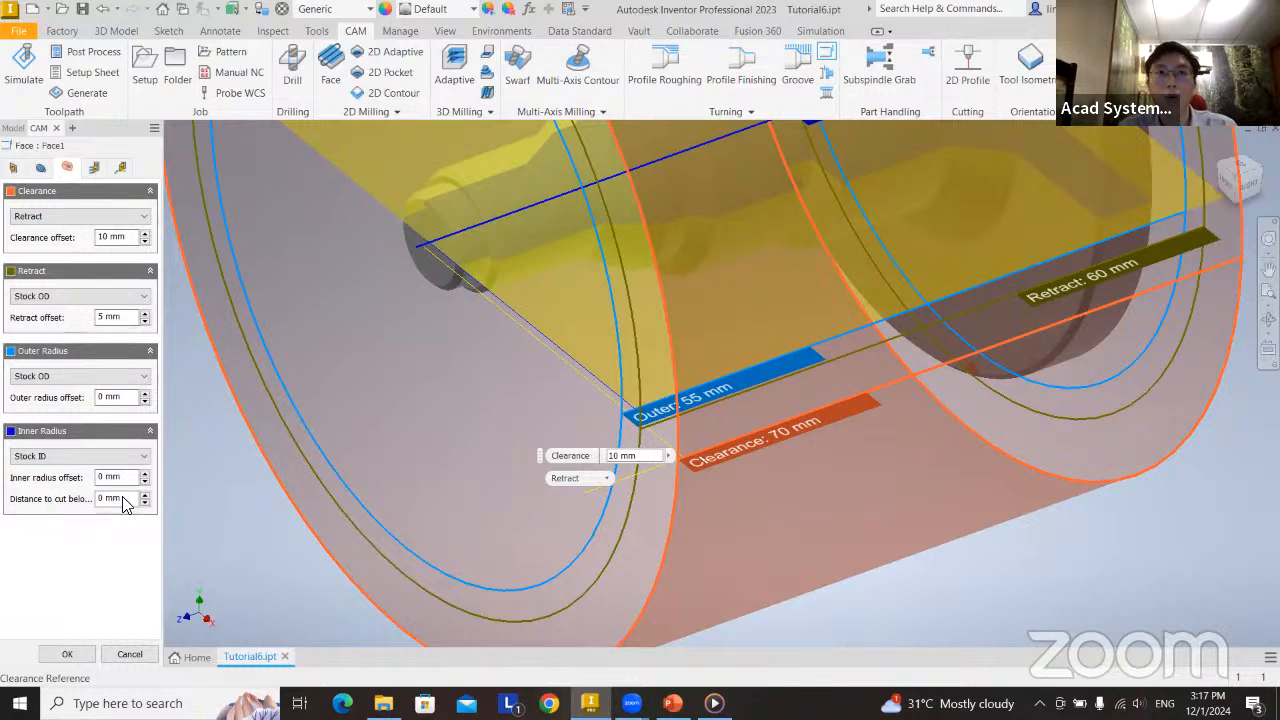
Set the Face operation's distance to cut below the inner radius to 2 mm, comparing the toolpath end with 0 mm.
mouse_move(123, 503)
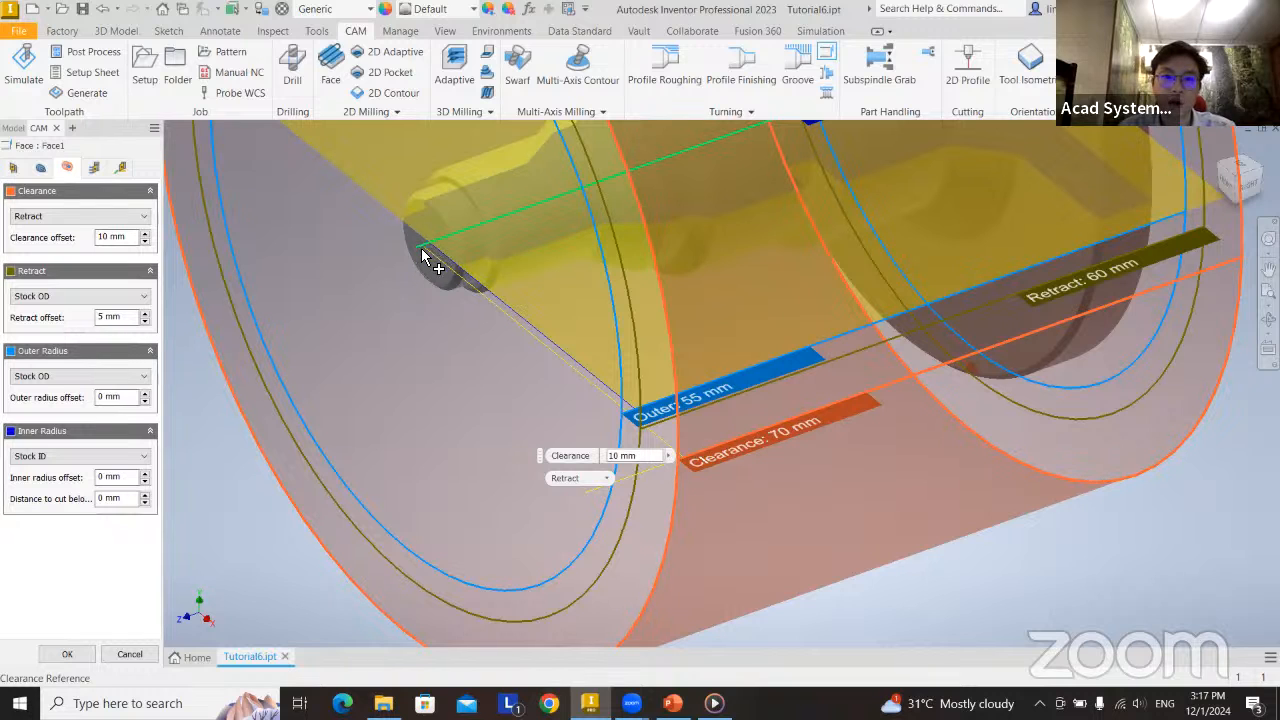
left_click(425, 249)
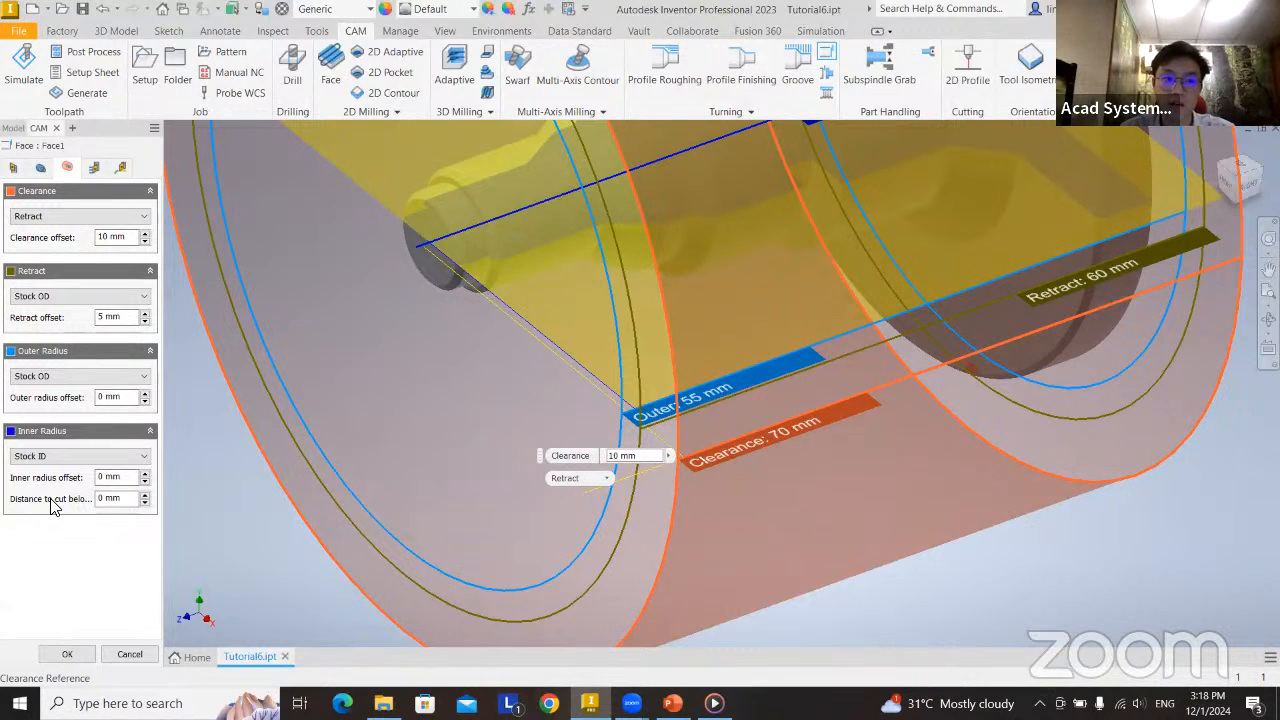
left_click(145, 494)
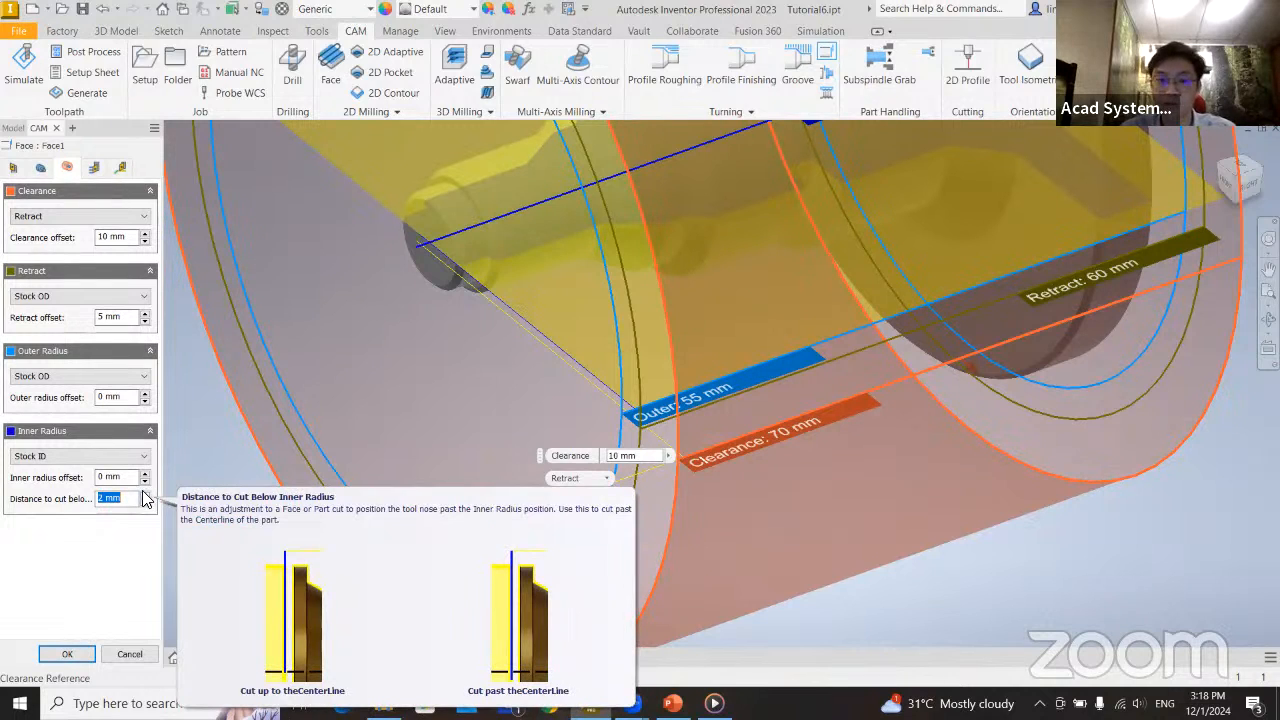
scroll(418, 240, "up", 5)
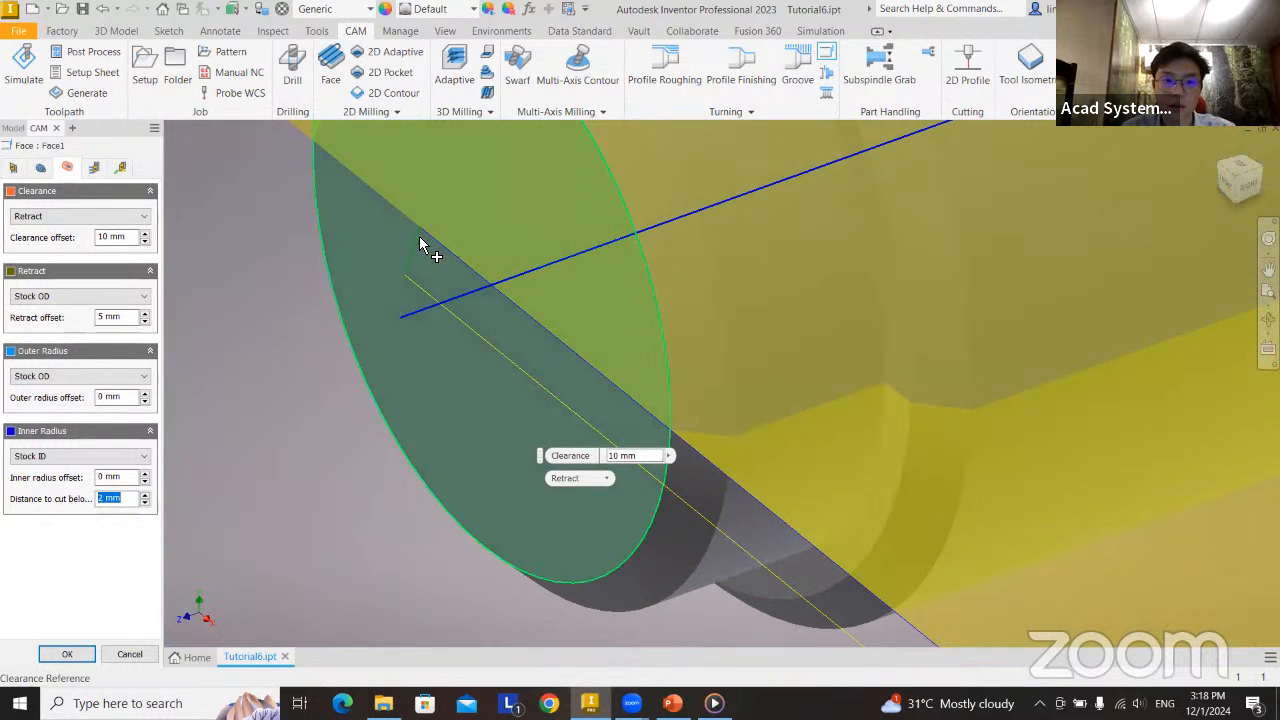
left_click(145, 503)
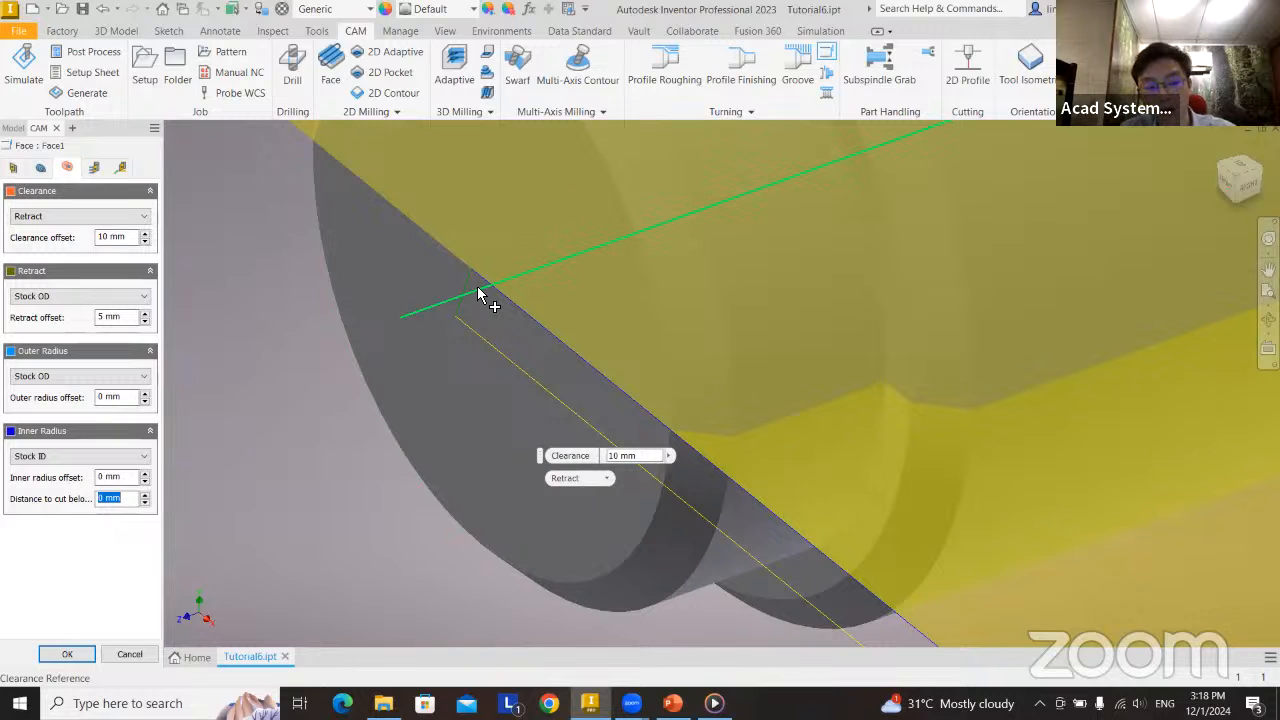
left_click(486, 294)
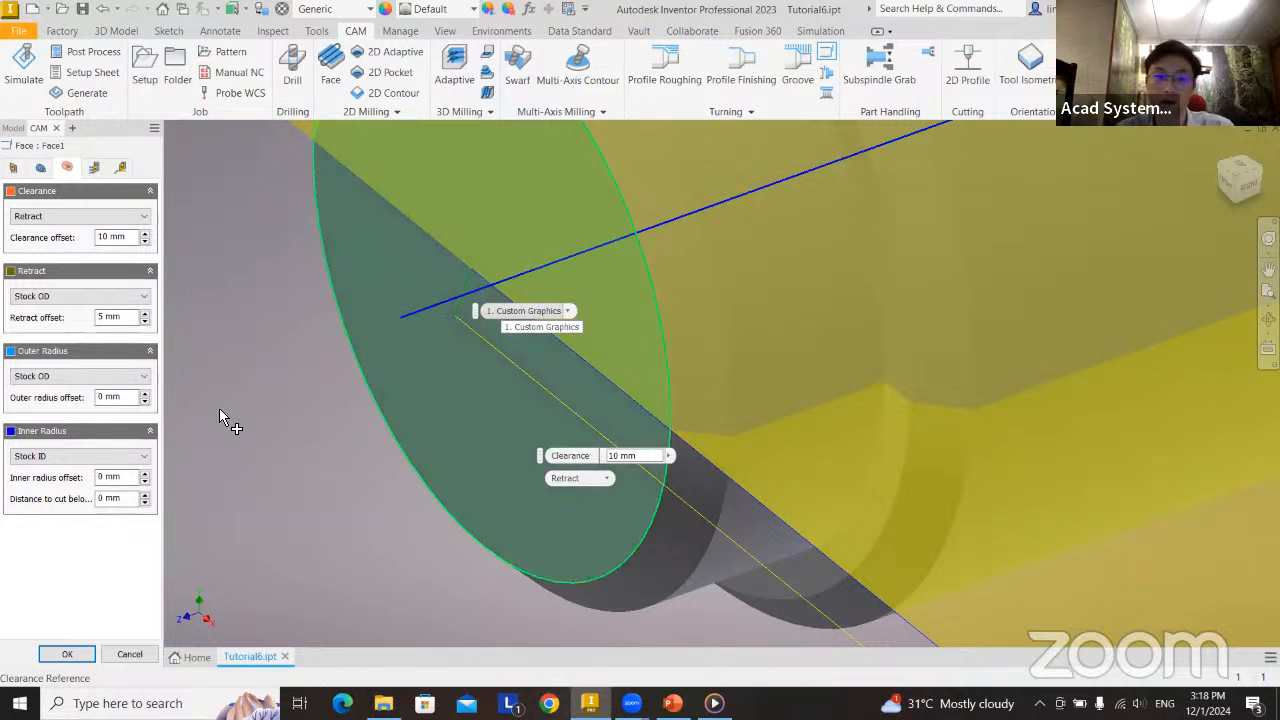
left_click(142, 493)
left_click(142, 493)
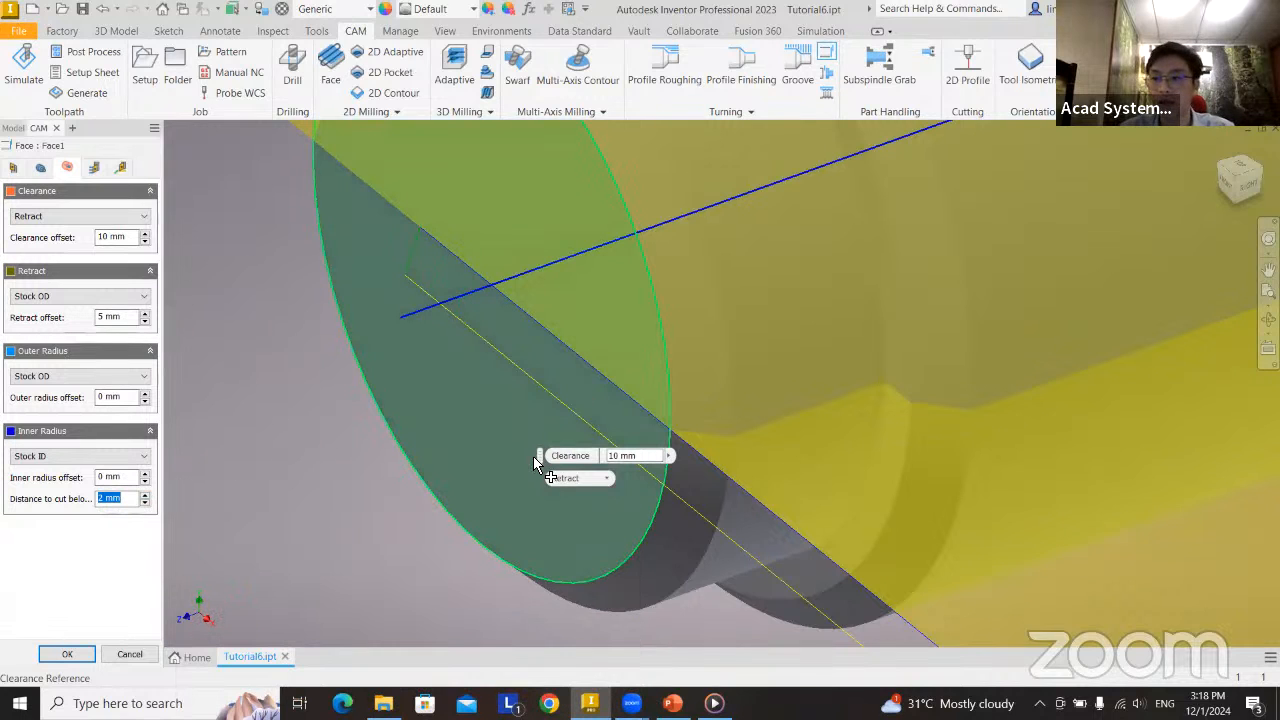
scroll(535, 463, "down", 4)
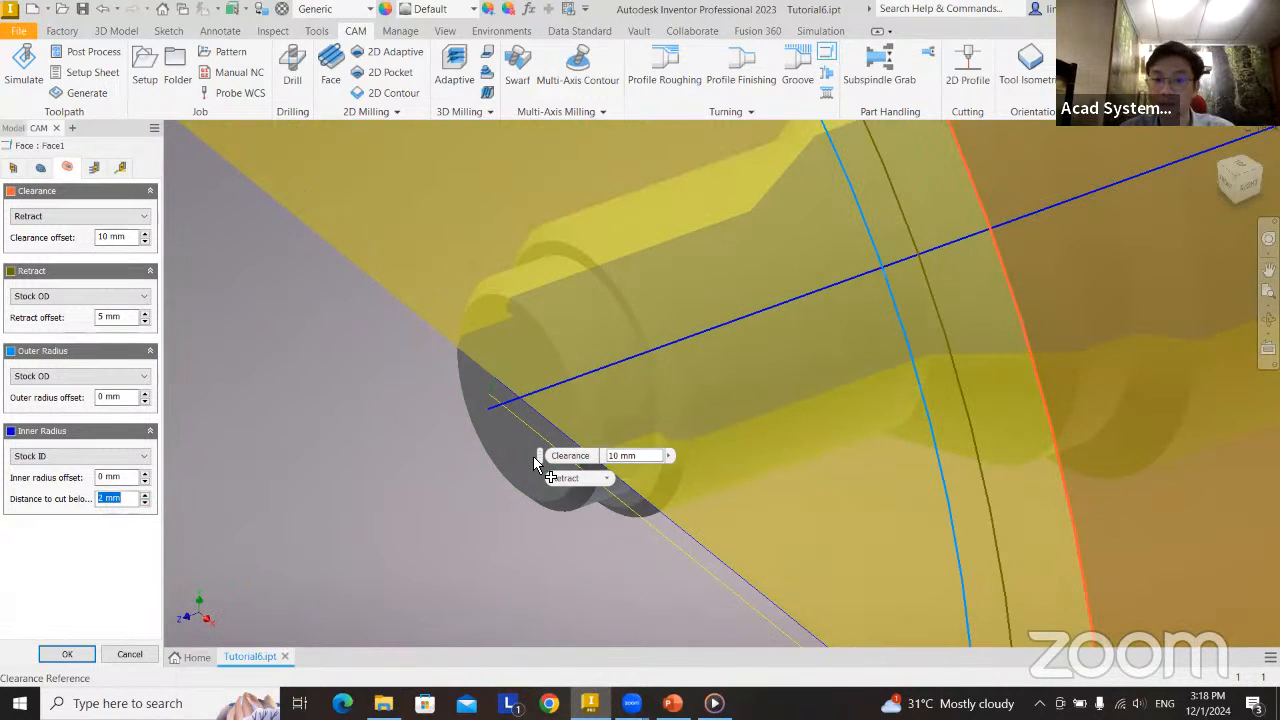
Enable multiple passes for the Face operation, keeping the calculated number of stepovers and the 1 mm stepover.
left_click(98, 172)
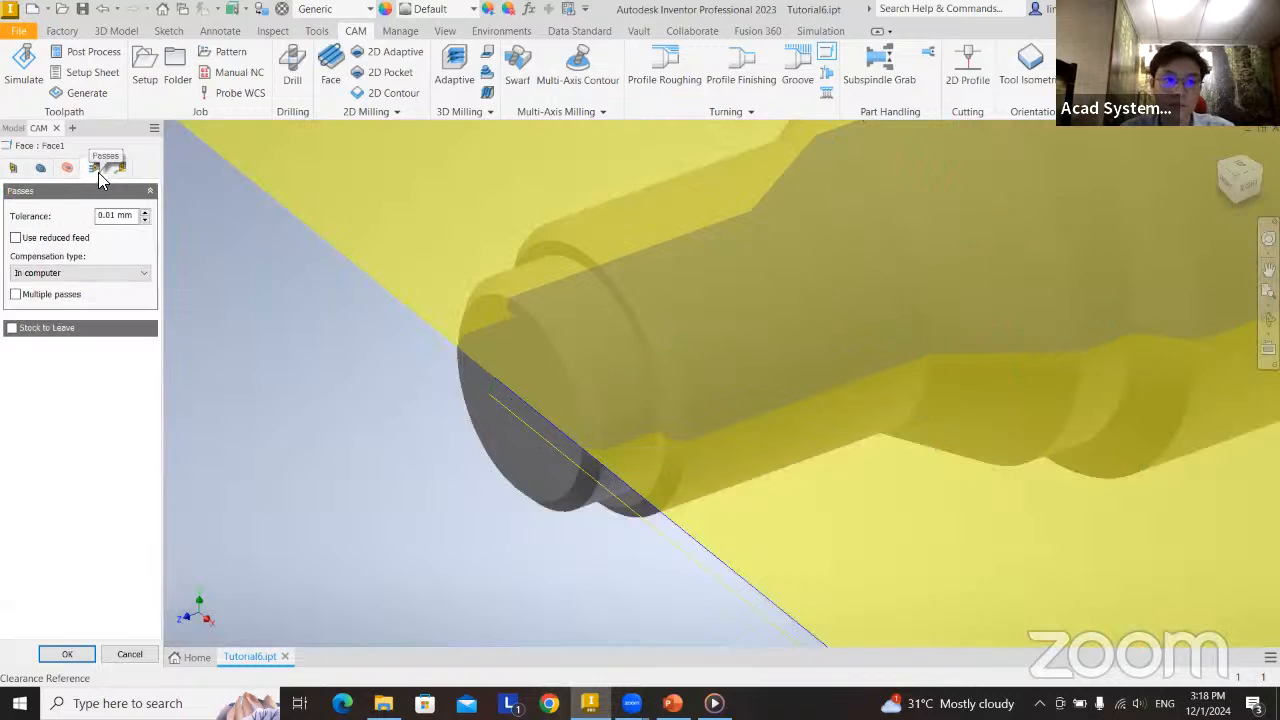
left_click(28, 297)
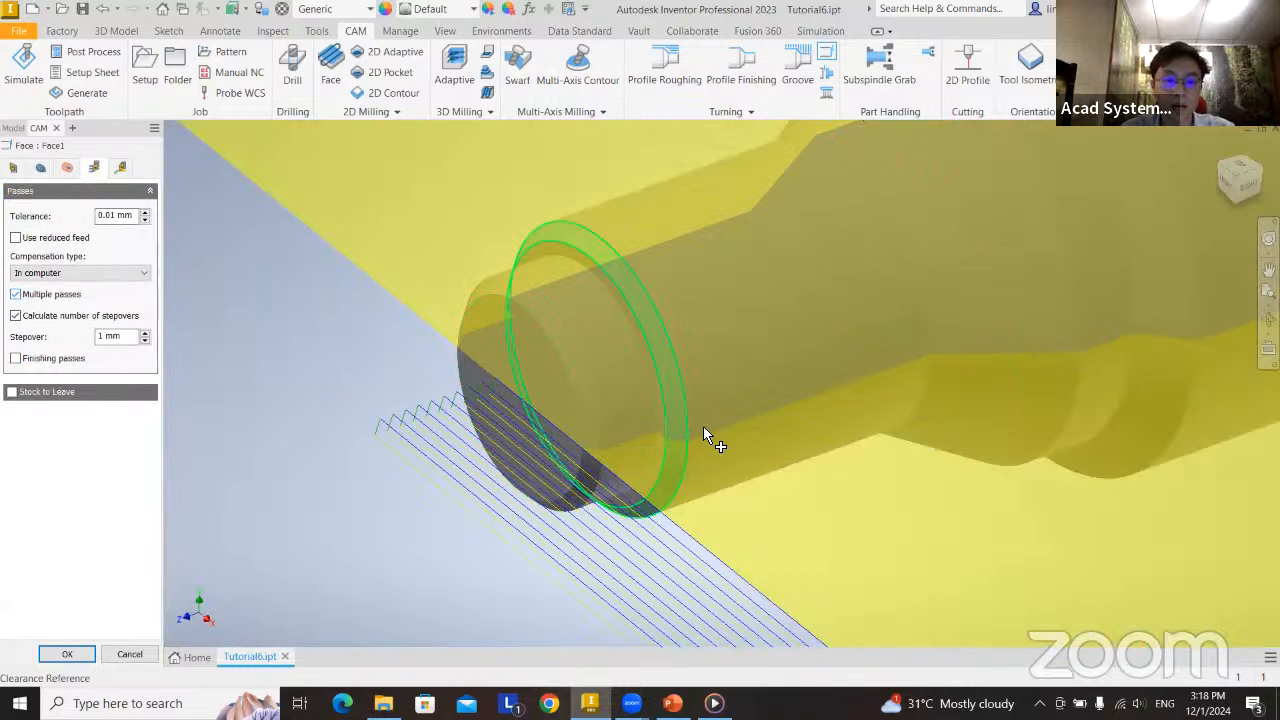
scroll(703, 430, "down", 3)
middle_click_drag(746, 494, 720, 488, "shift")
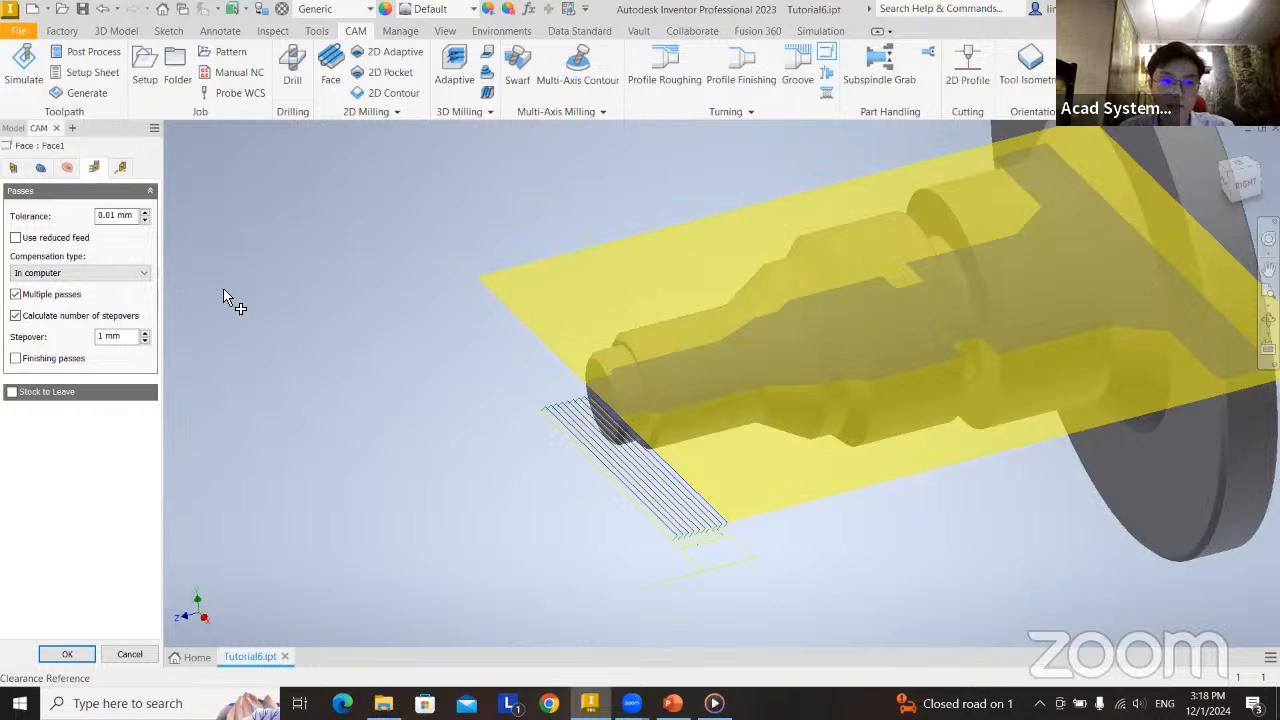
Keep Full retraction and Preserve rapid movement as the linking options, and finish the Face operation.
left_click(121, 168)
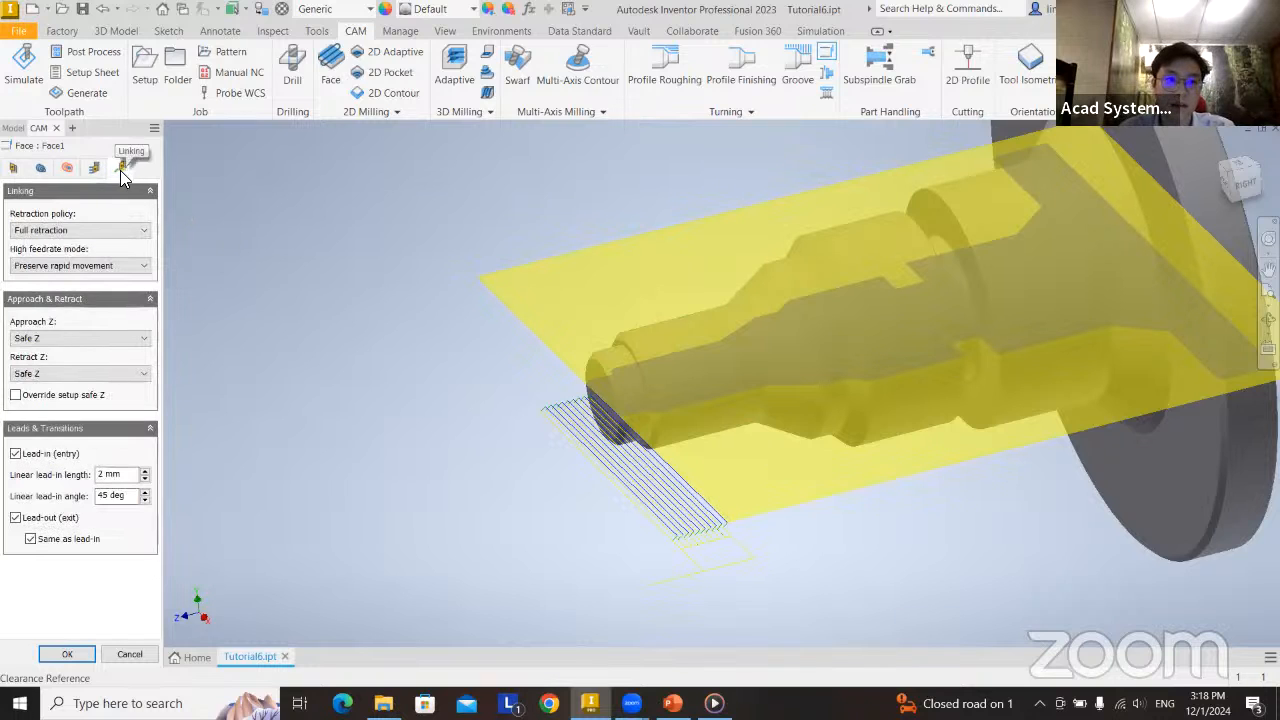
left_click(68, 232)
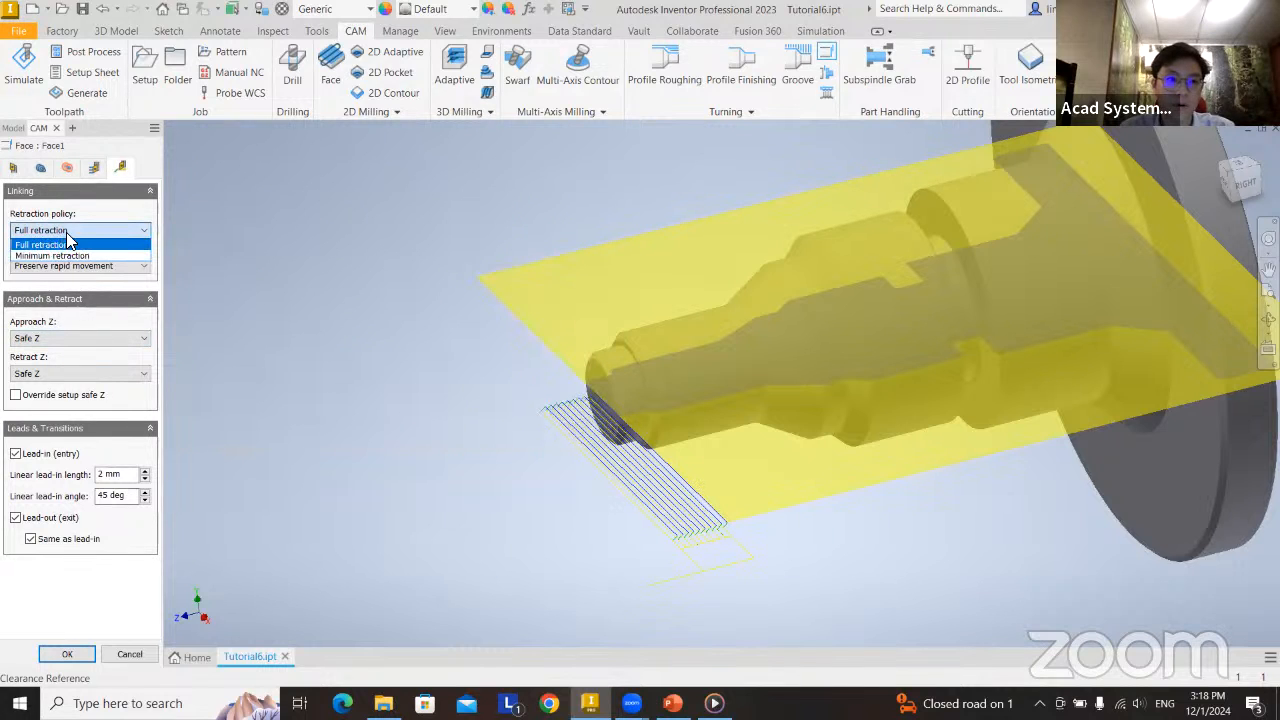
left_click(72, 238)
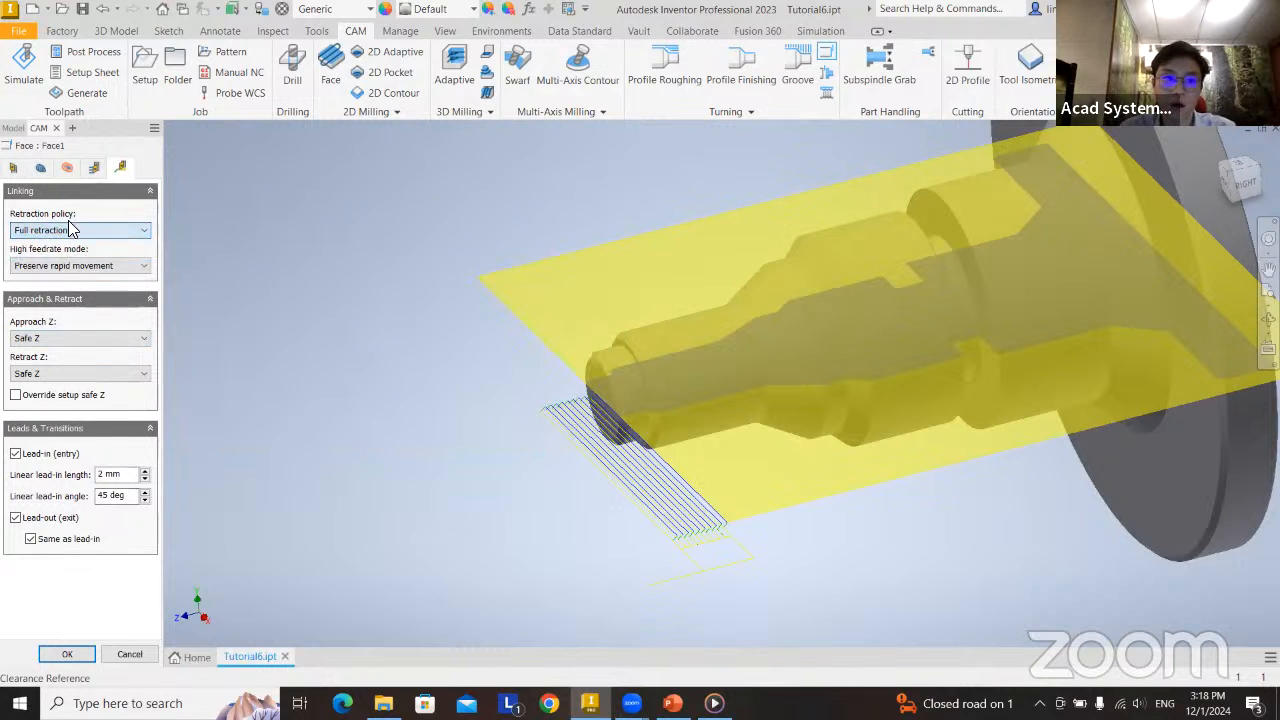
left_click(114, 265)
left_click(88, 276)
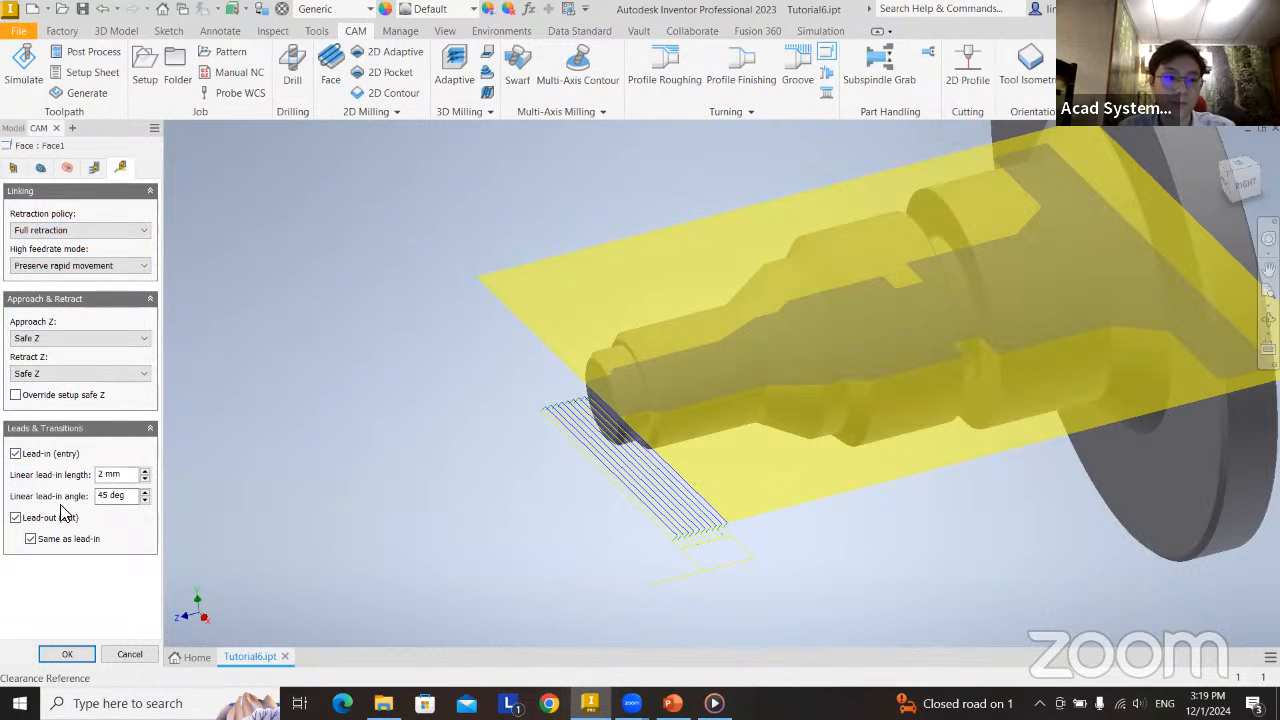
left_click(67, 654)
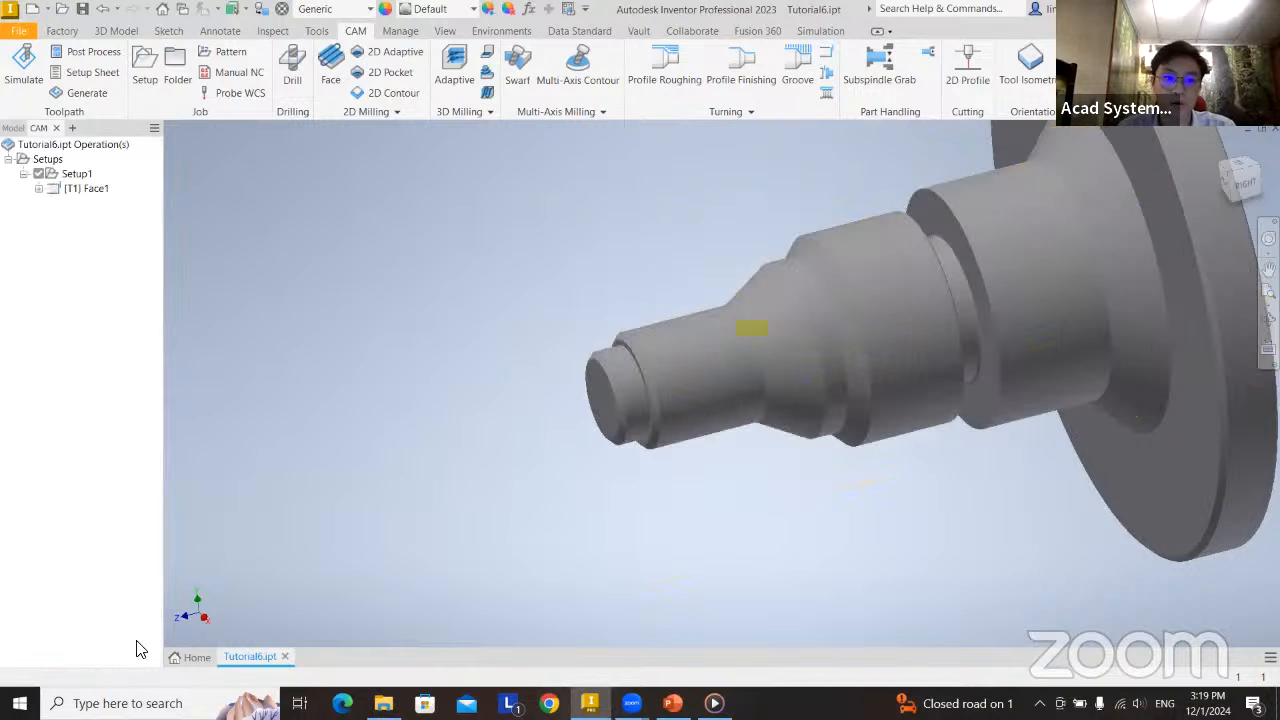
Open the simulation of the Face1 operation and inspect its facing passes, tool and stock at the shaft's end.
middle_click_drag(540, 484, 653, 373, "shift")
scroll(674, 394, "down", 5)
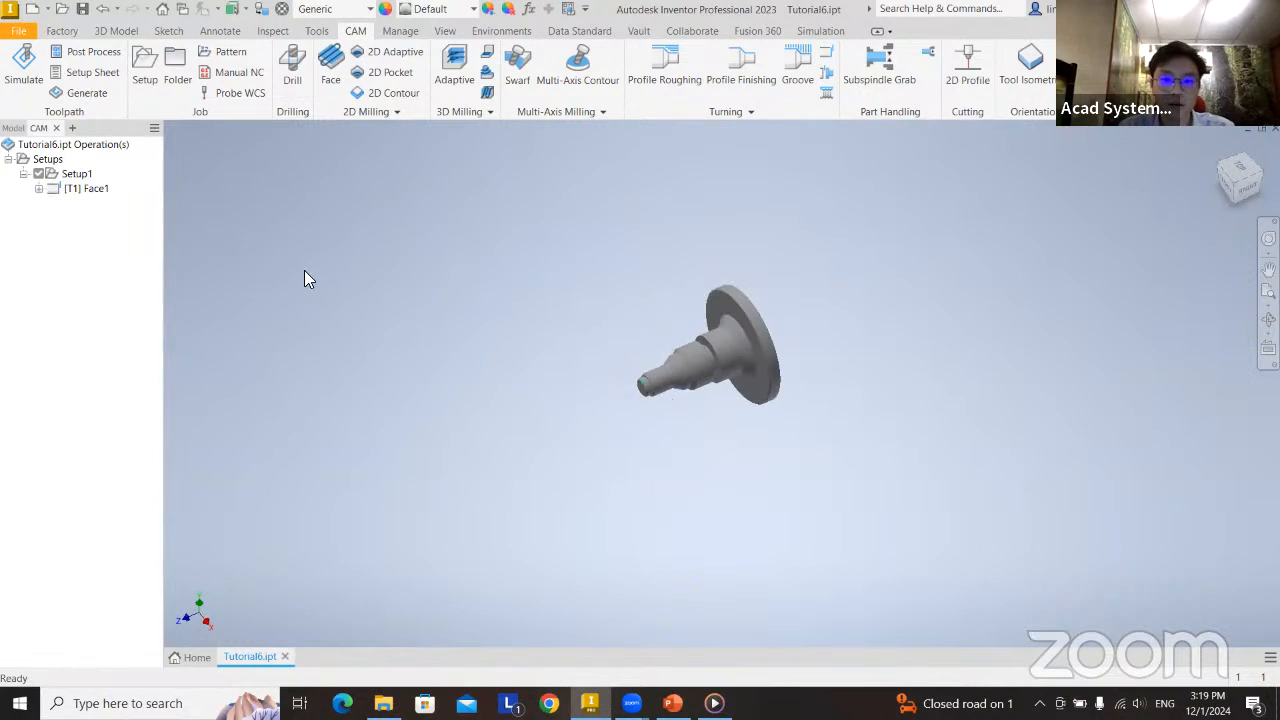
left_click(90, 190)
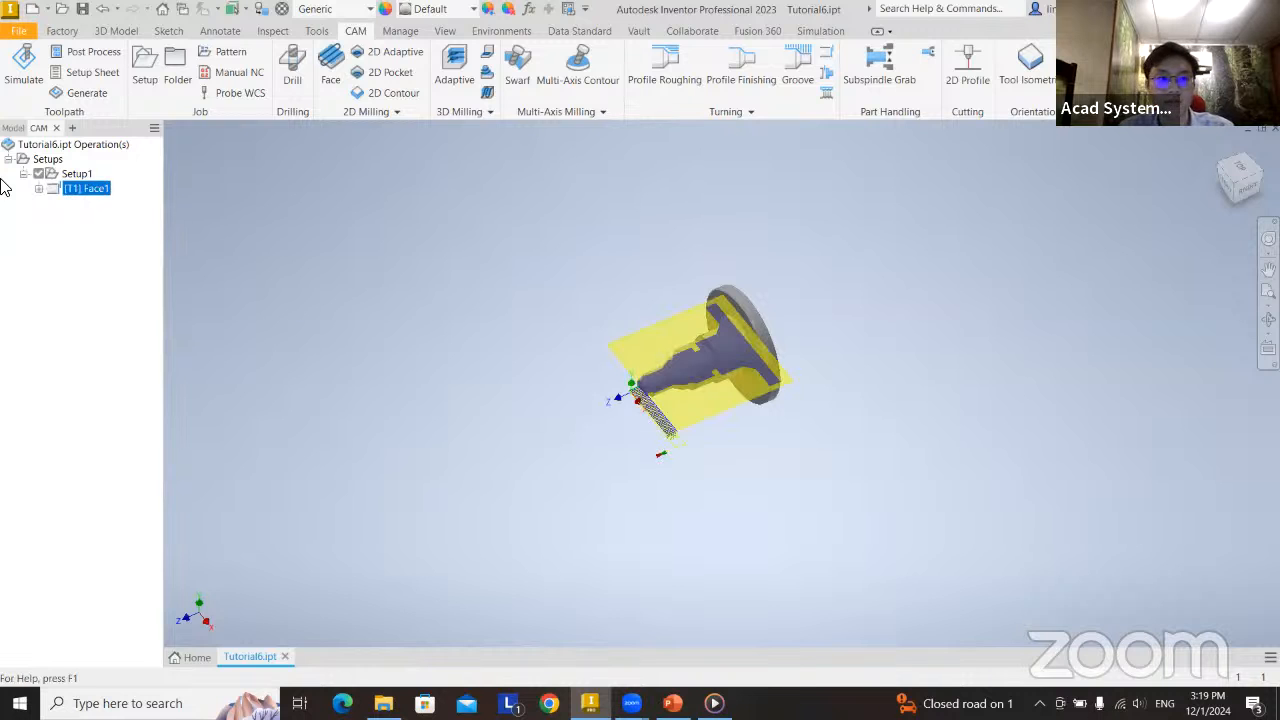
right_click(83, 189)
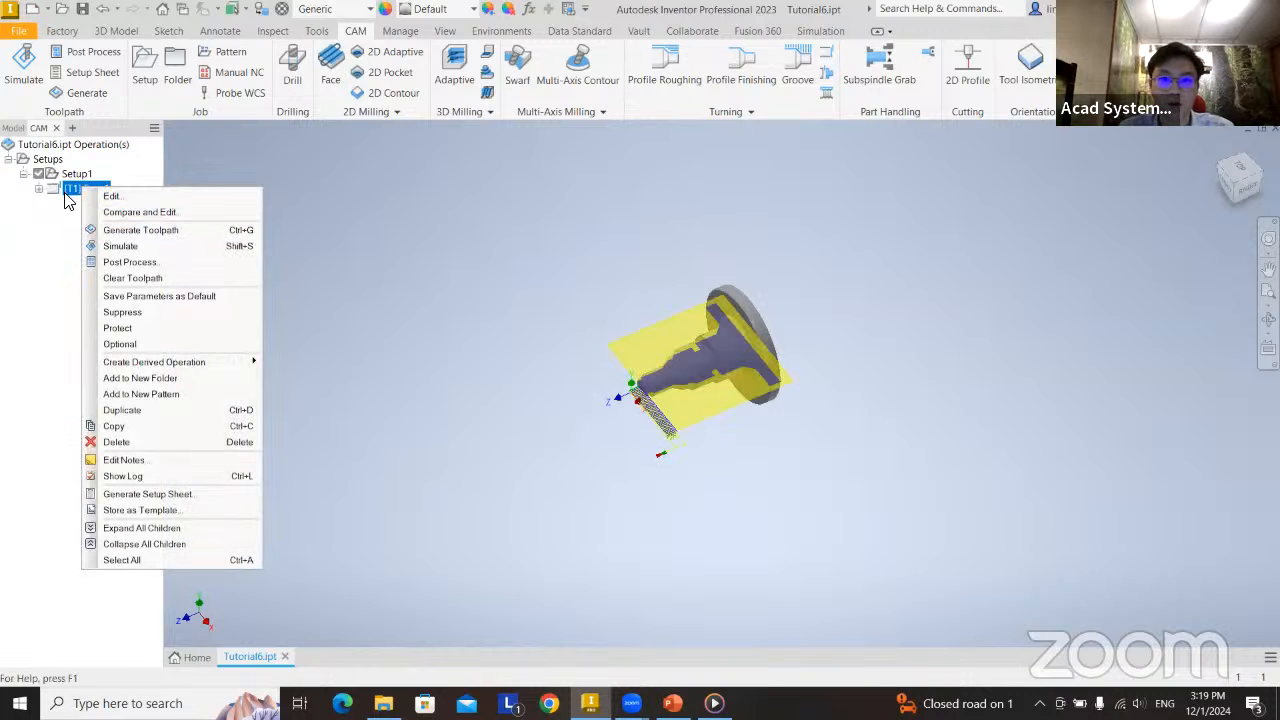
left_click(160, 246)
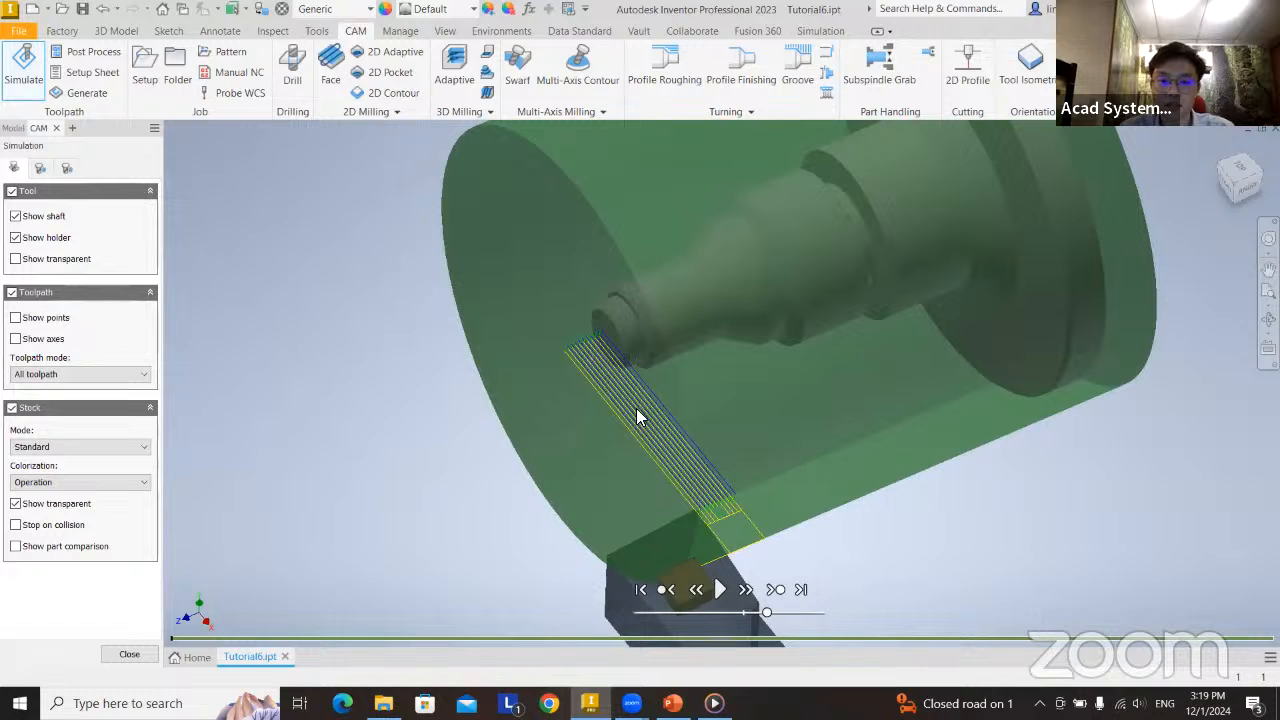
middle_click_drag(716, 438, 648, 370)
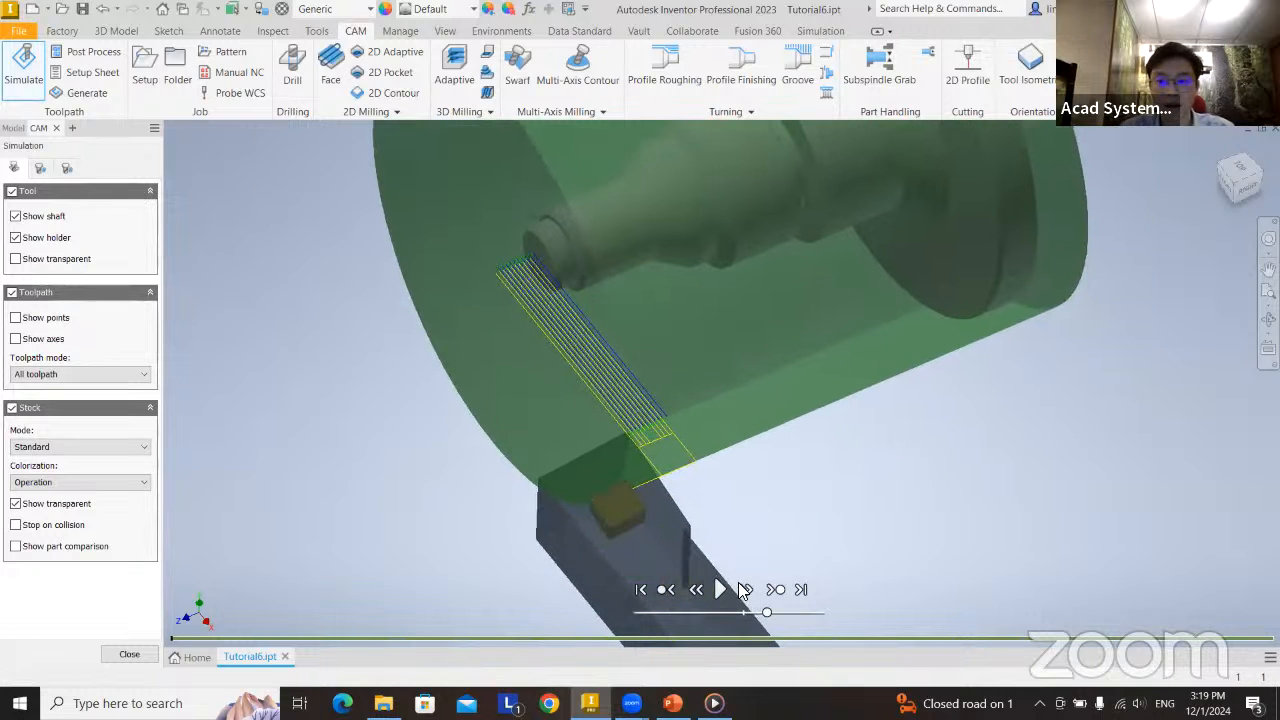
middle_click_drag(611, 302, 608, 332)
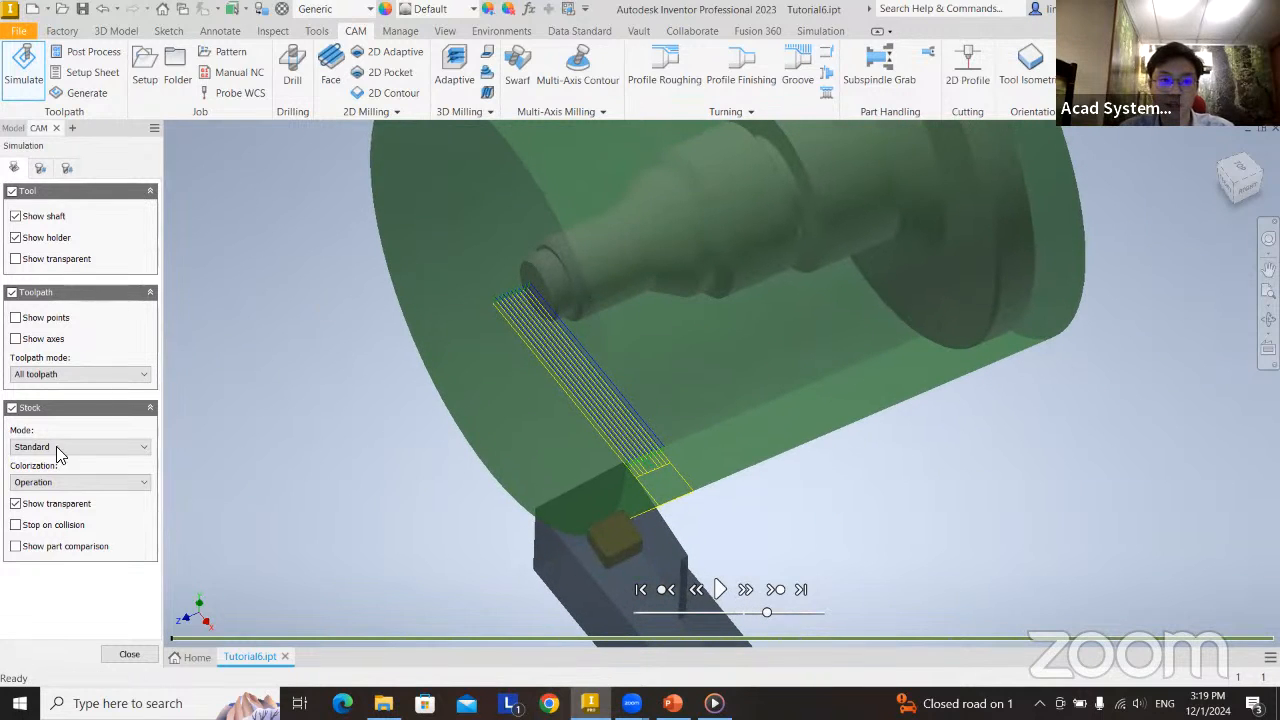
Compare the simulation with the stock hidden, transparent and opaque, restore the transparent stock, and close the simulation.
left_click(11, 408)
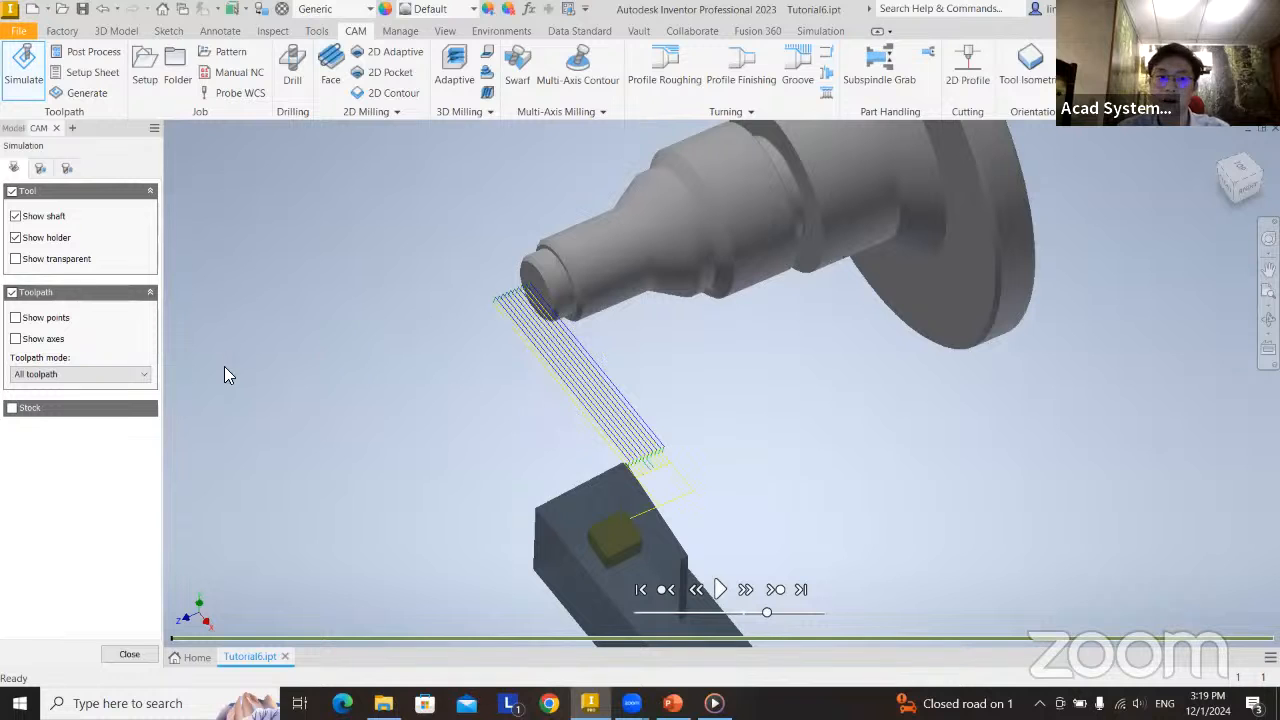
middle_click_drag(684, 316, 608, 376)
middle_click_drag(667, 297, 650, 346)
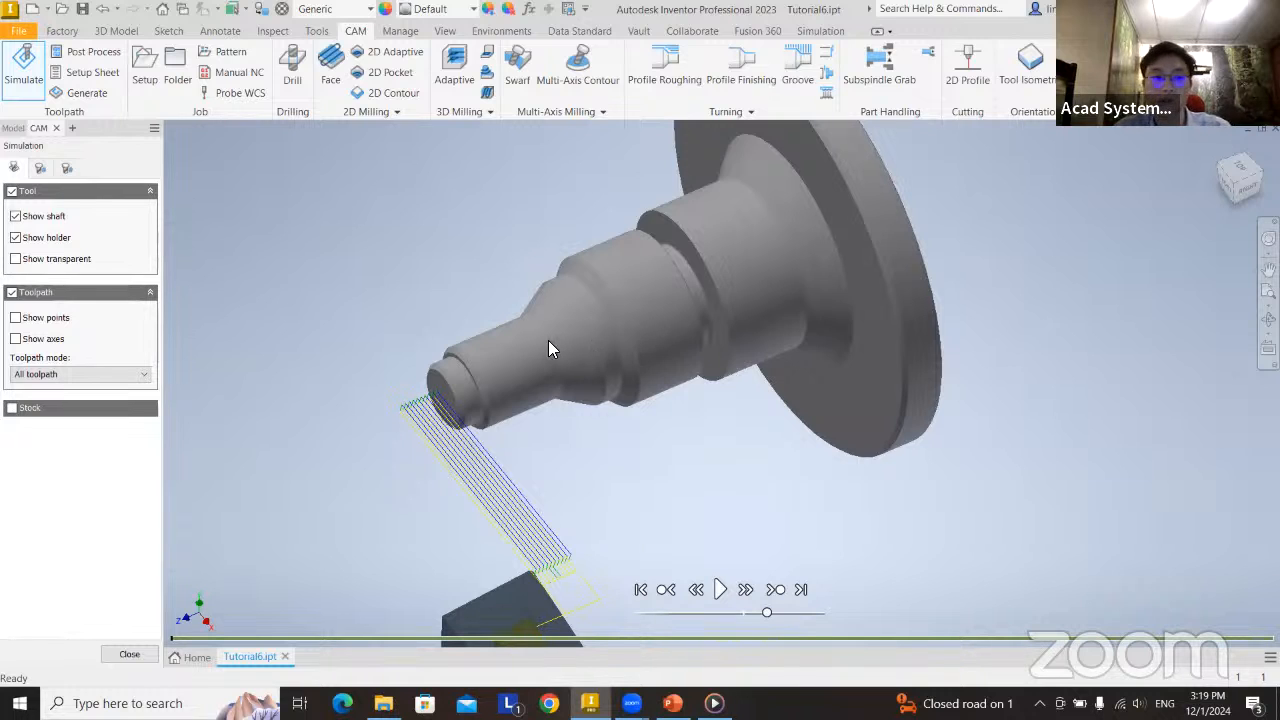
left_click(14, 409)
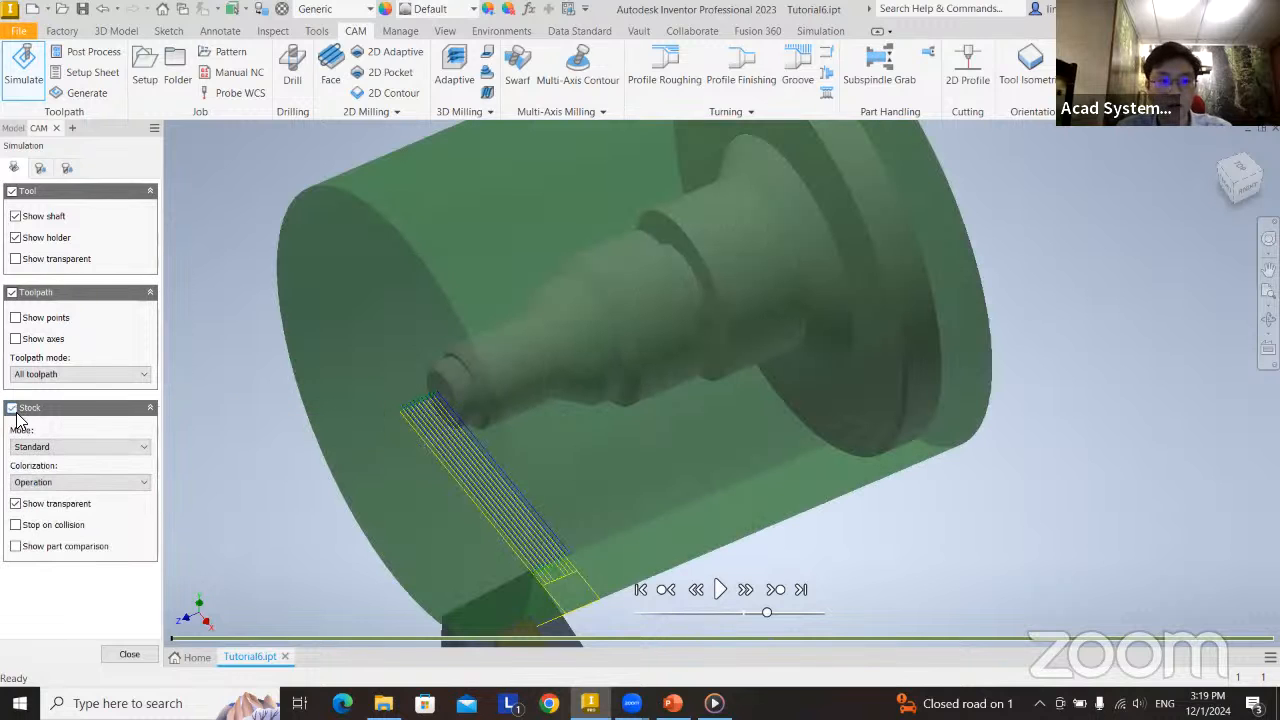
left_click(42, 509)
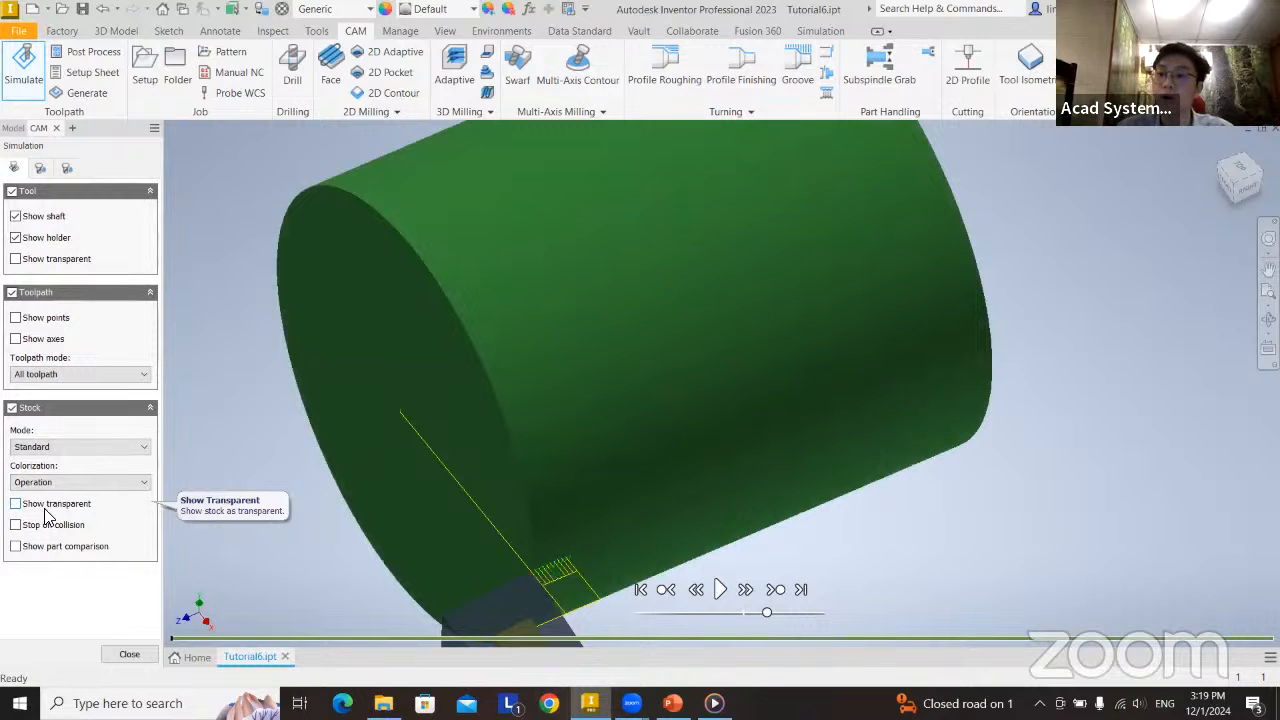
left_click(44, 509)
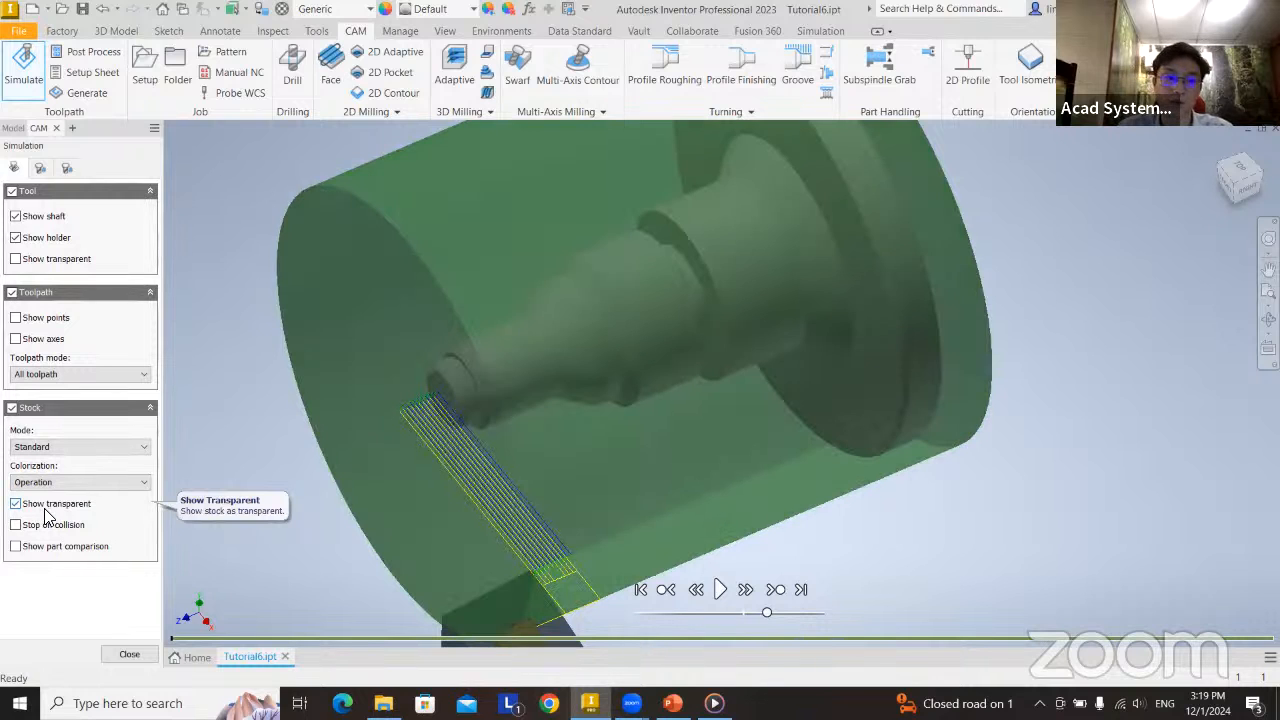
left_click(127, 655)
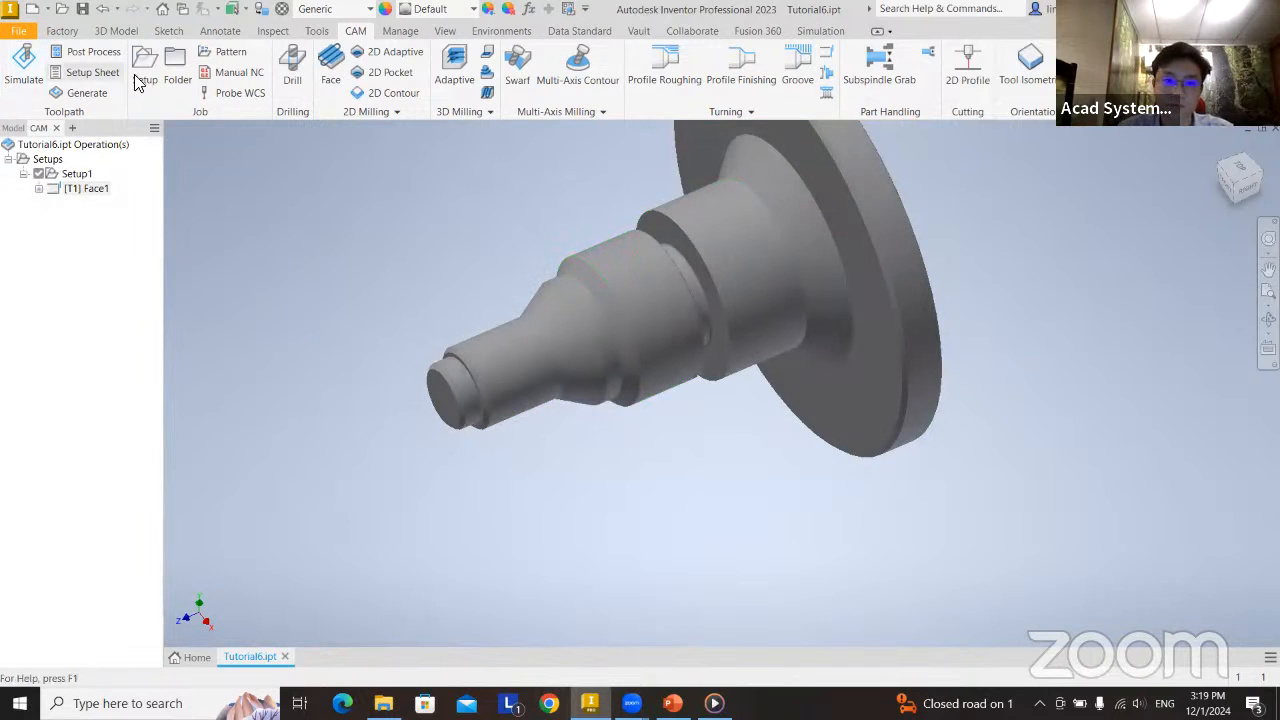
Play the Face operation's simulation at a higher speed, turn on Stop on collision, and close the simulation.
right_click(97, 188)
left_click(124, 248)
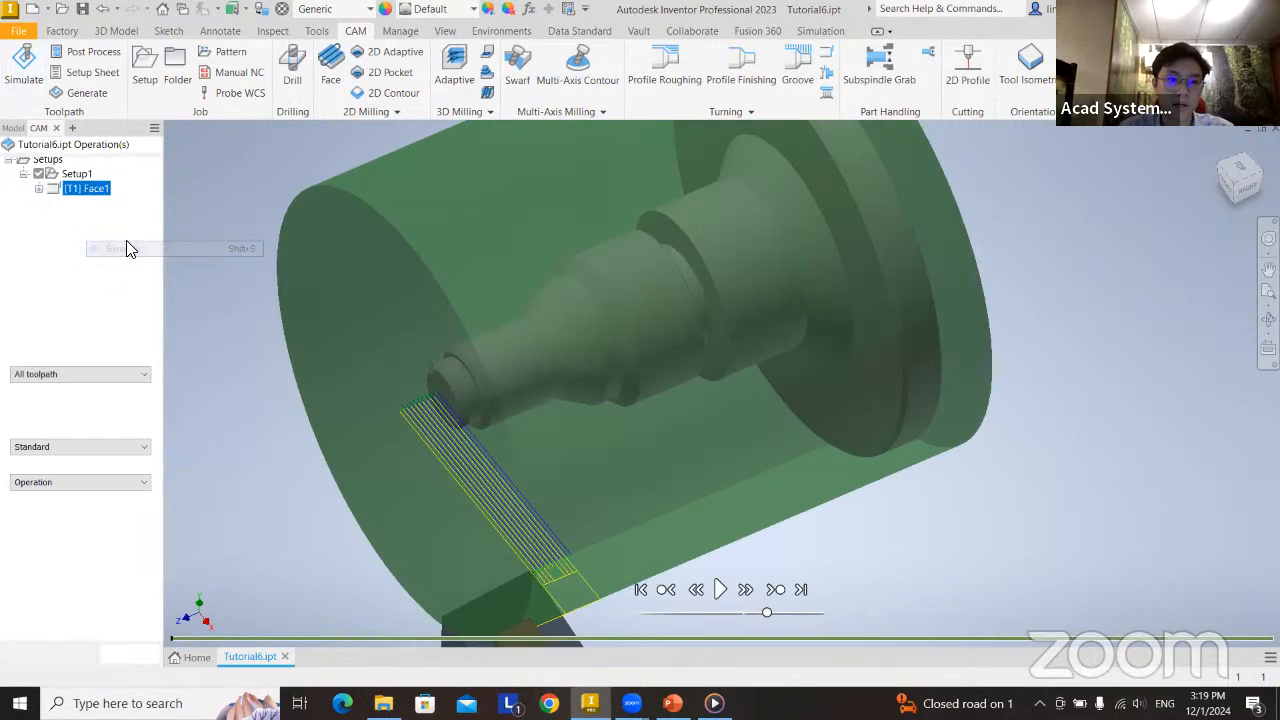
left_click(719, 591)
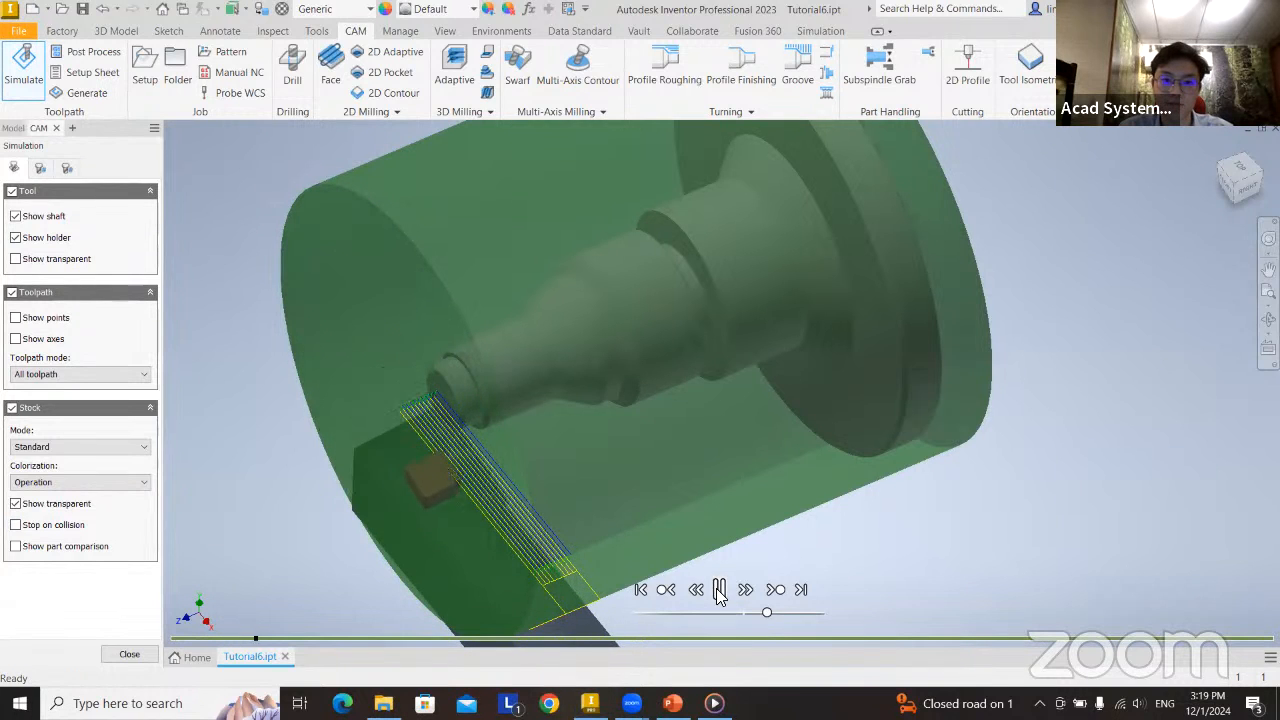
left_click_drag(768, 612, 804, 612)
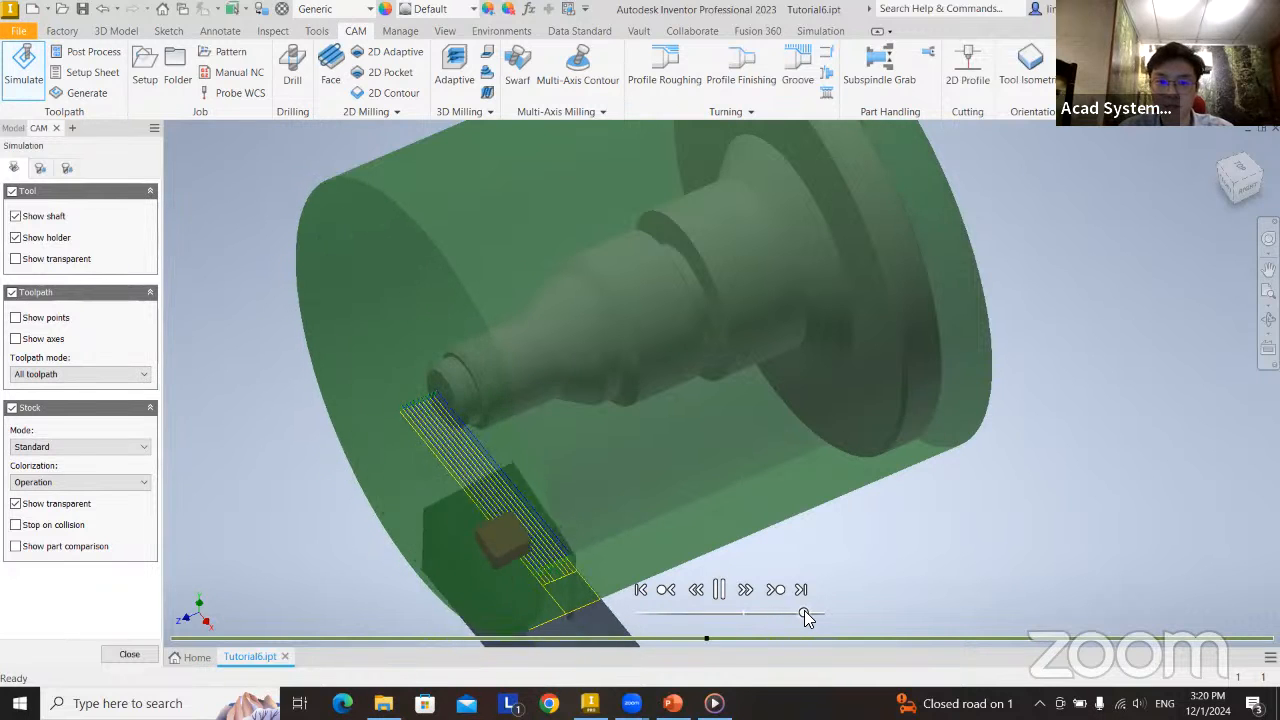
left_click(720, 590)
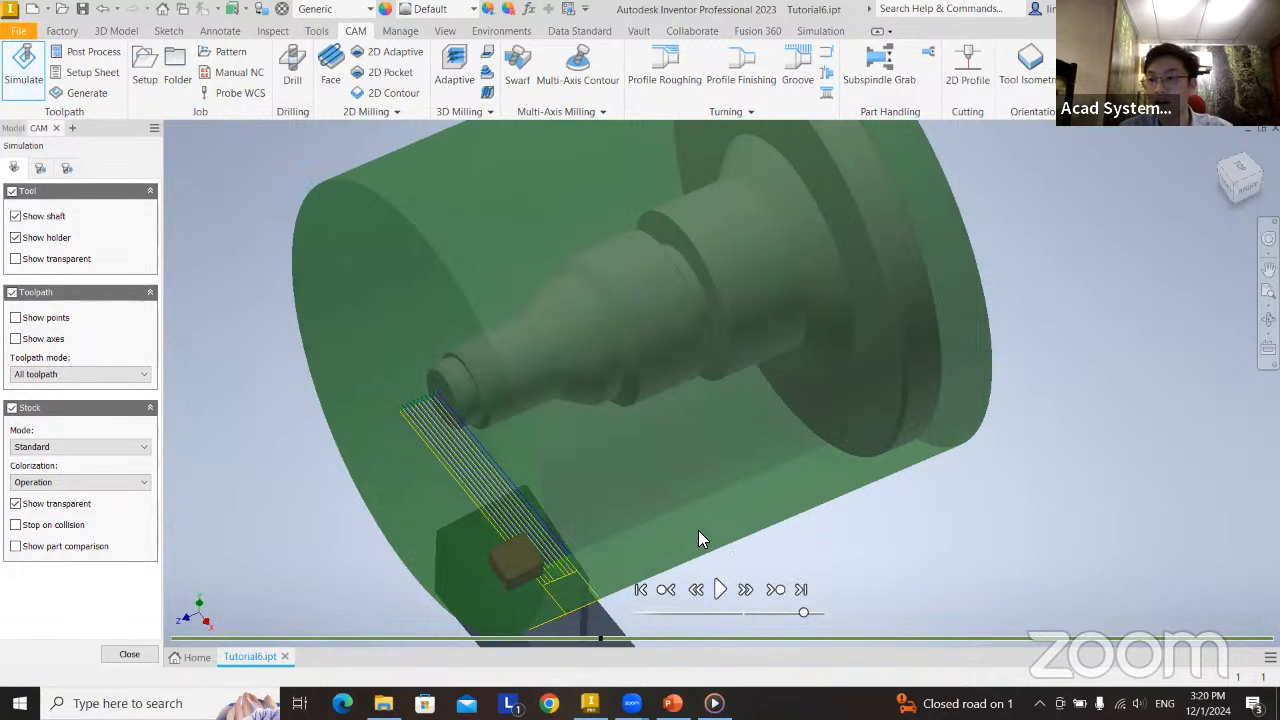
left_click(16, 525)
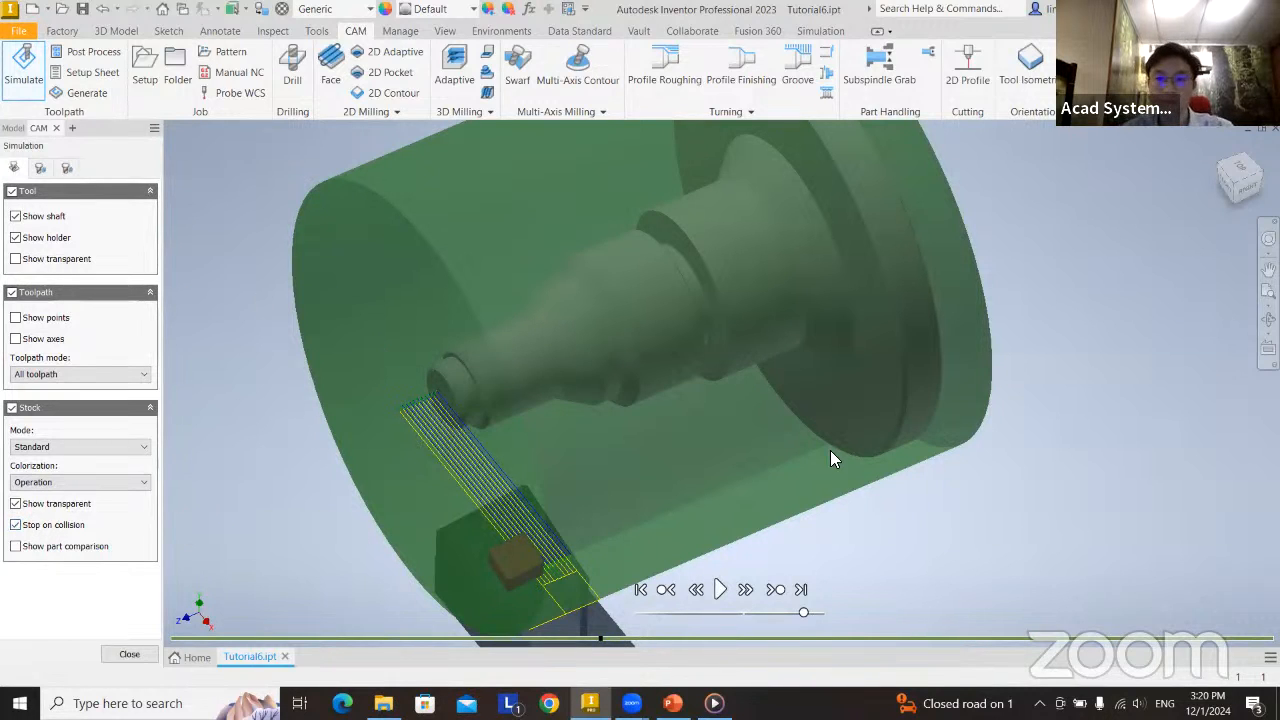
left_click(129, 654)
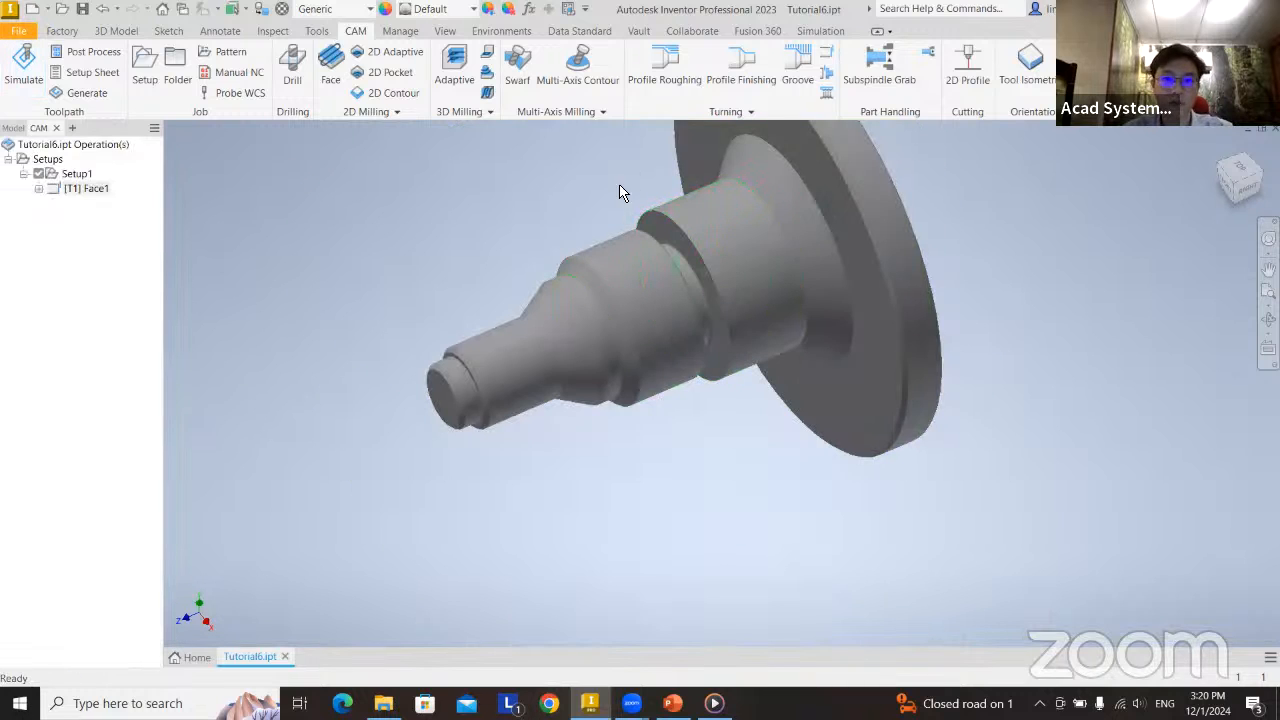
Start a Profile Roughing operation with tool #1 - CNMT??08 and set its spindle speed to 1000 rpm.
left_click(670, 74)
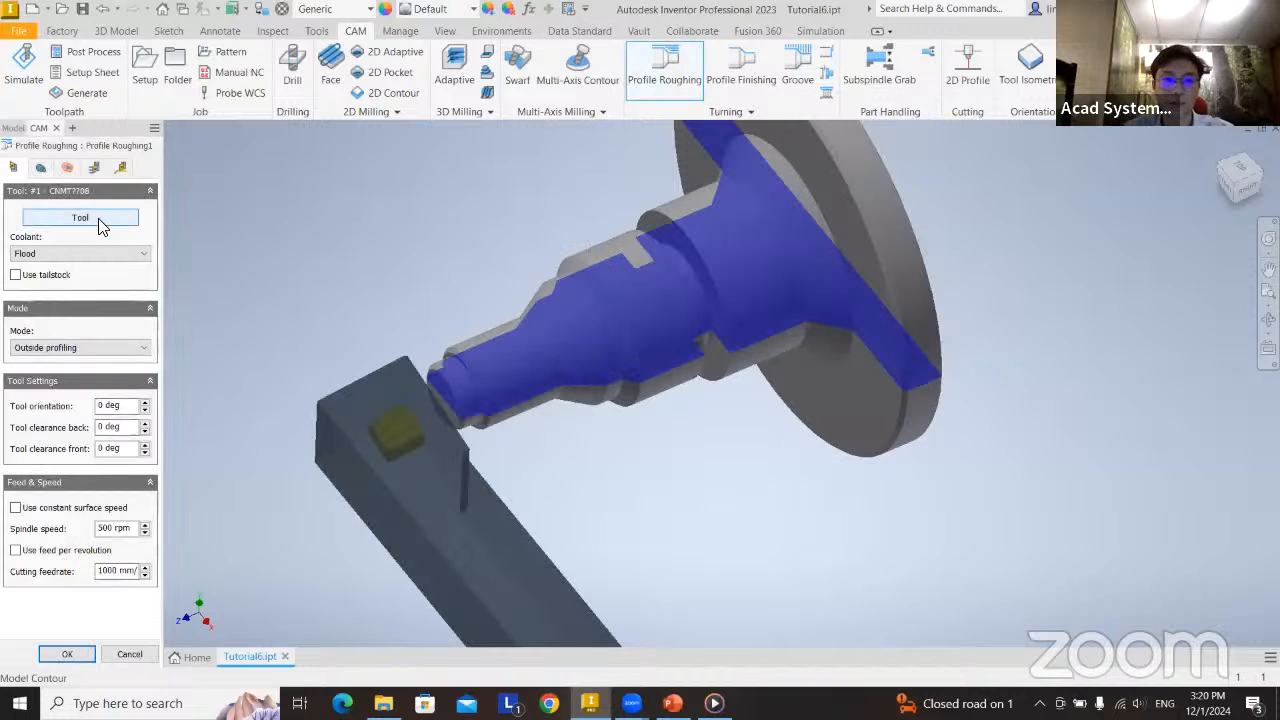
left_click(100, 222)
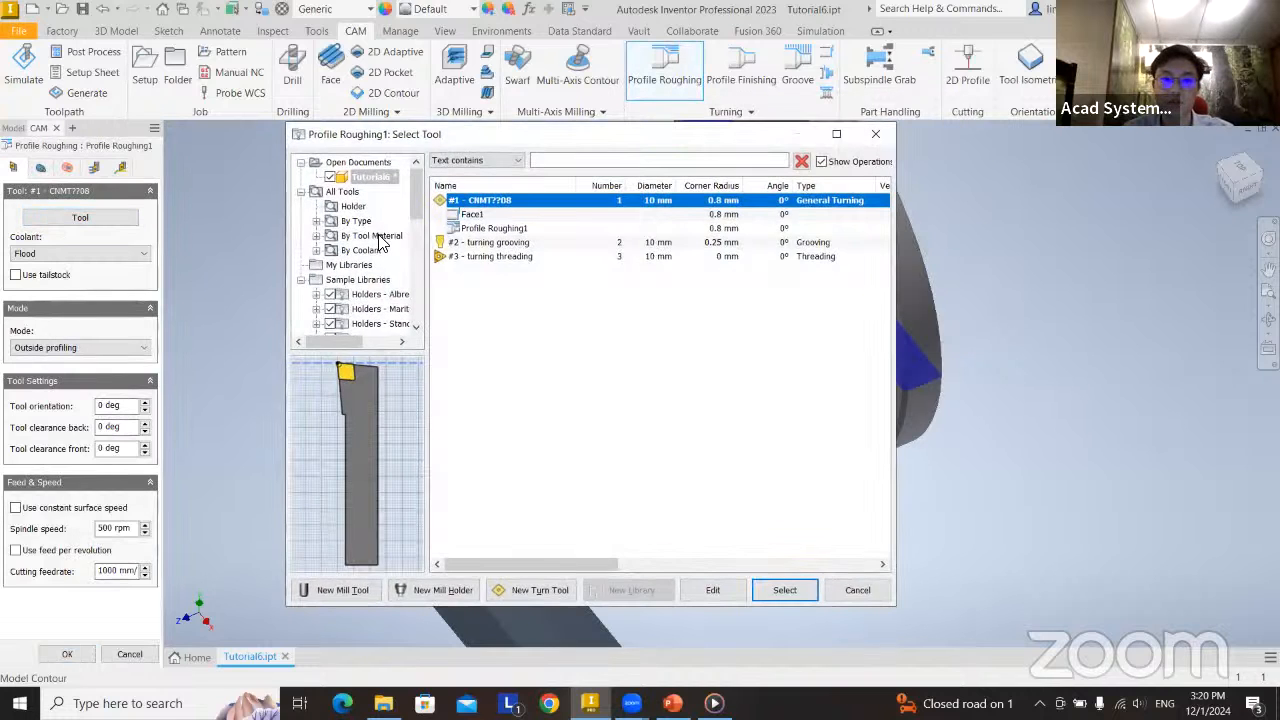
left_click(780, 590)
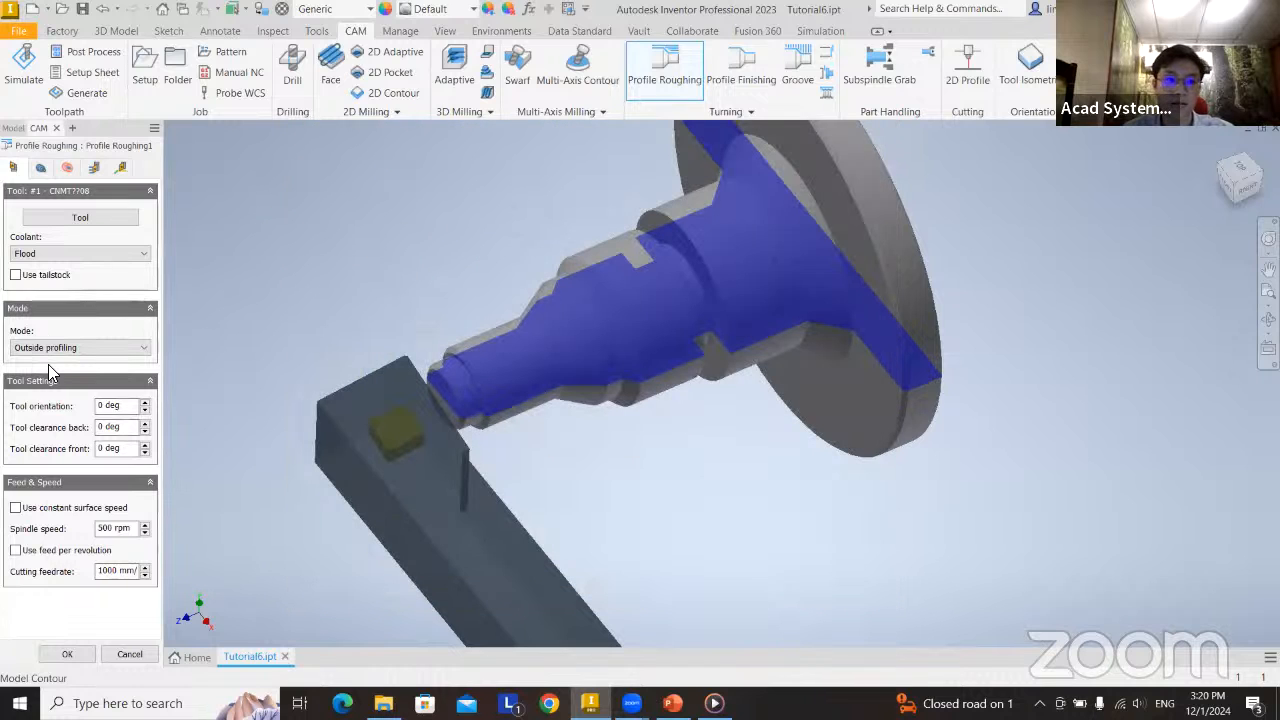
double_click(105, 528)
type("10")
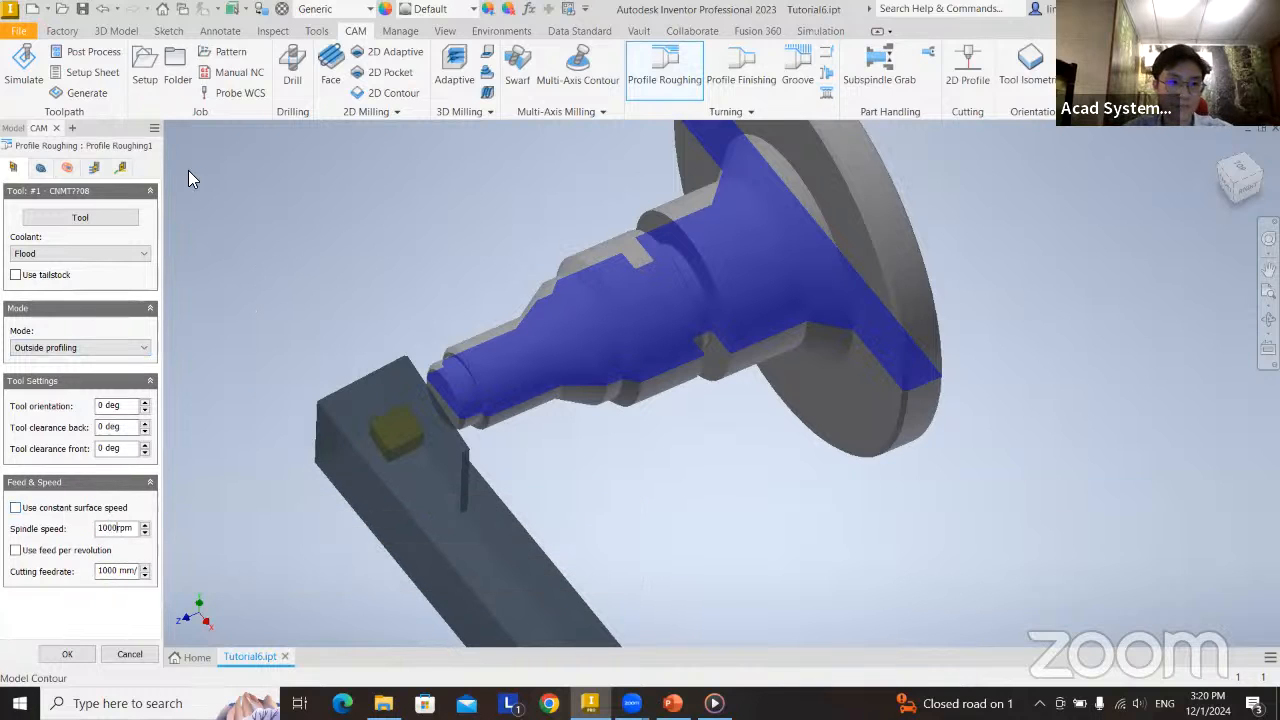
Review the roughing geometry, radii, passes and linking settings, keep their defaults, and finish the Profile Roughing operation.
left_click(41, 168)
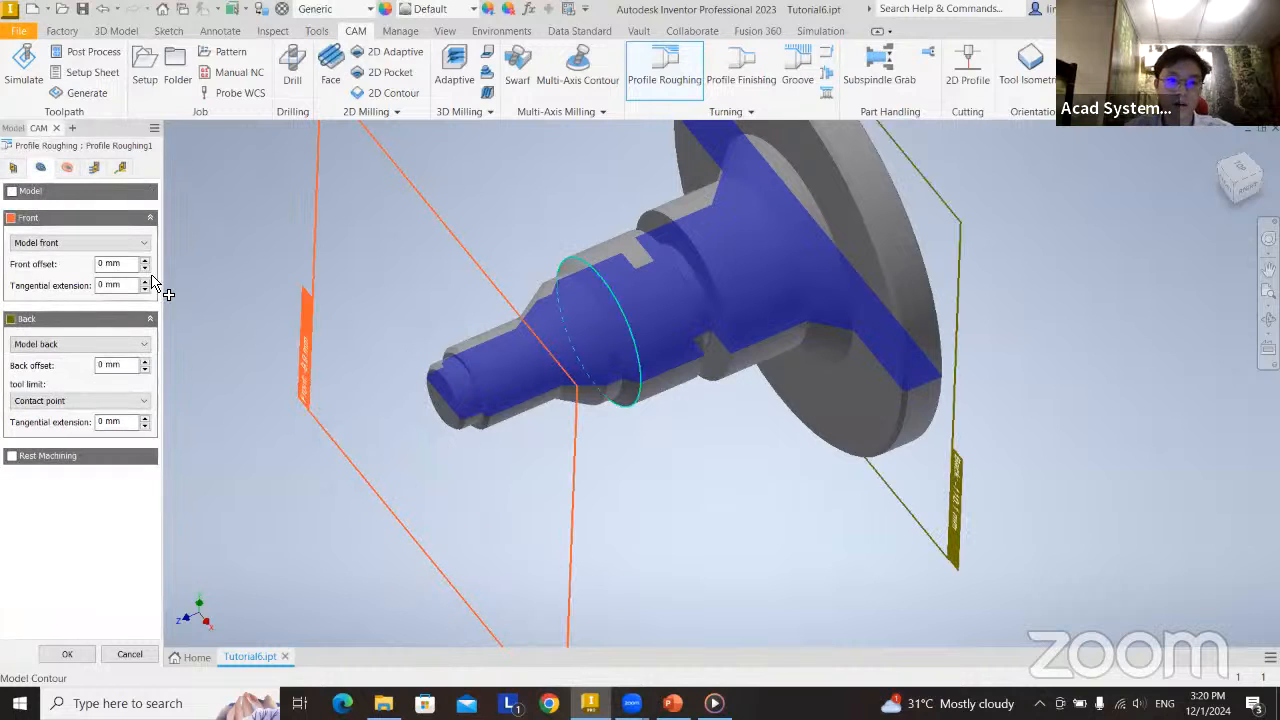
left_click(66, 168)
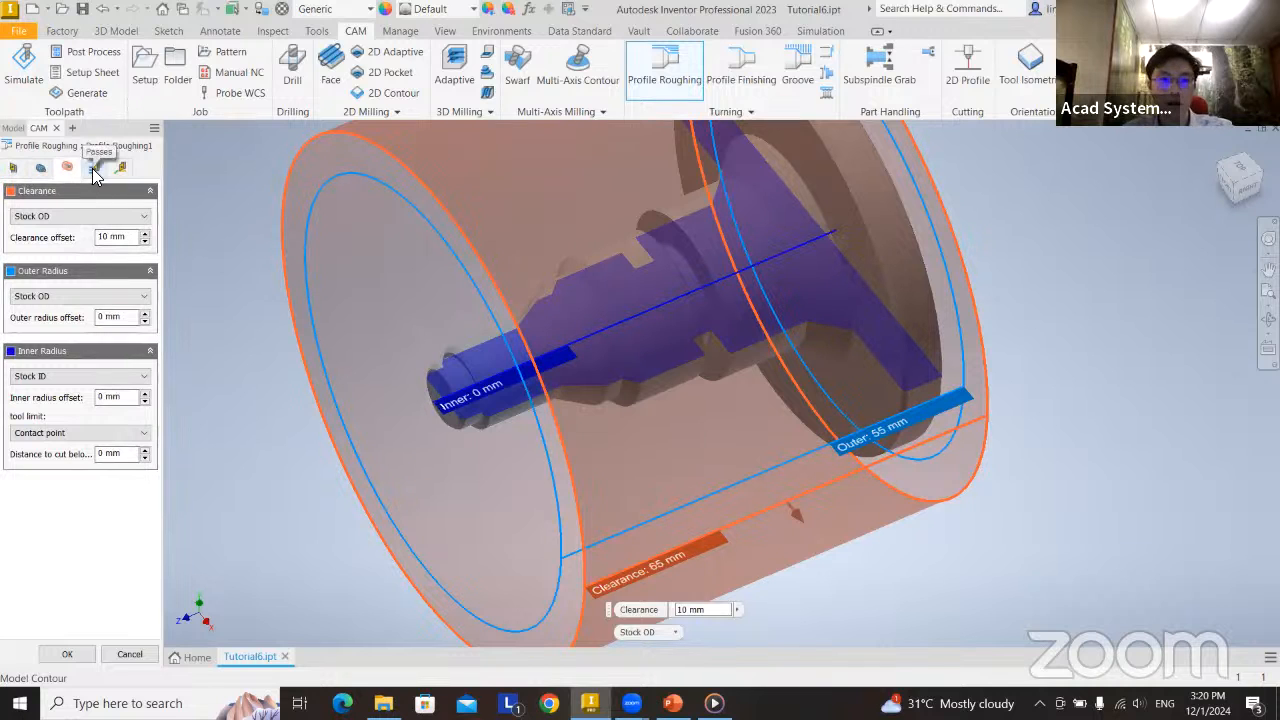
left_click(94, 168)
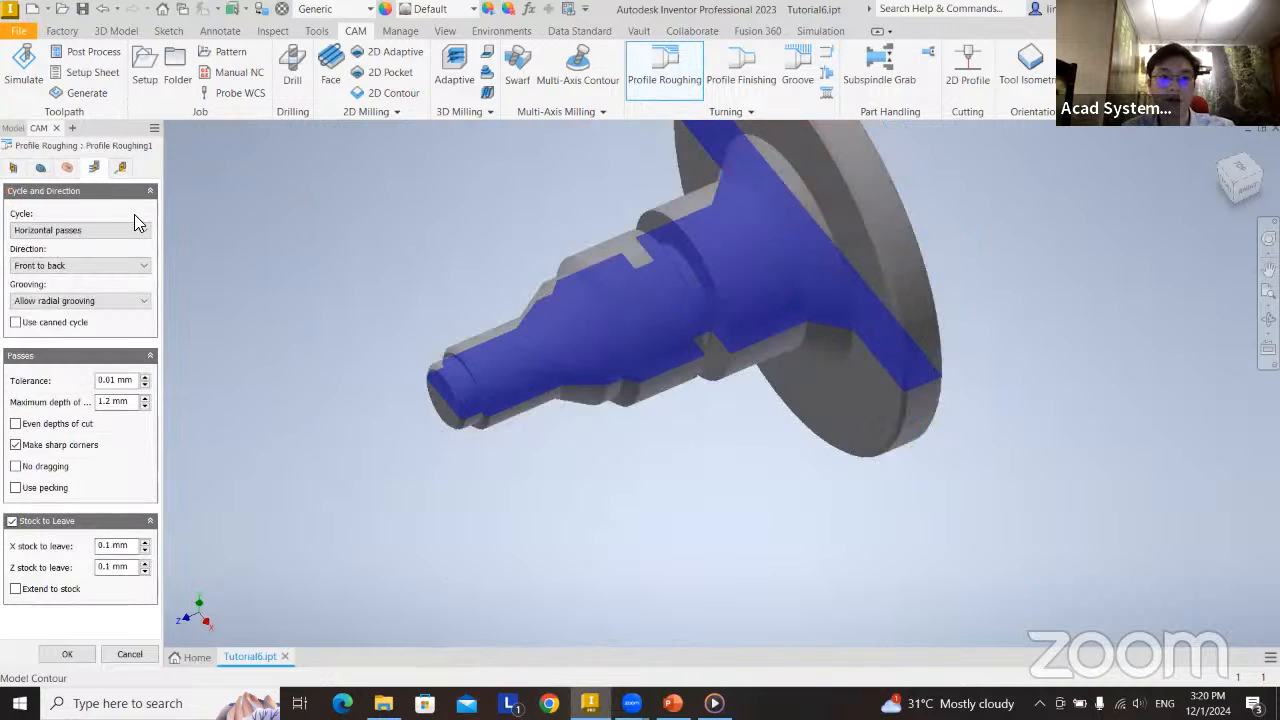
left_click(122, 169)
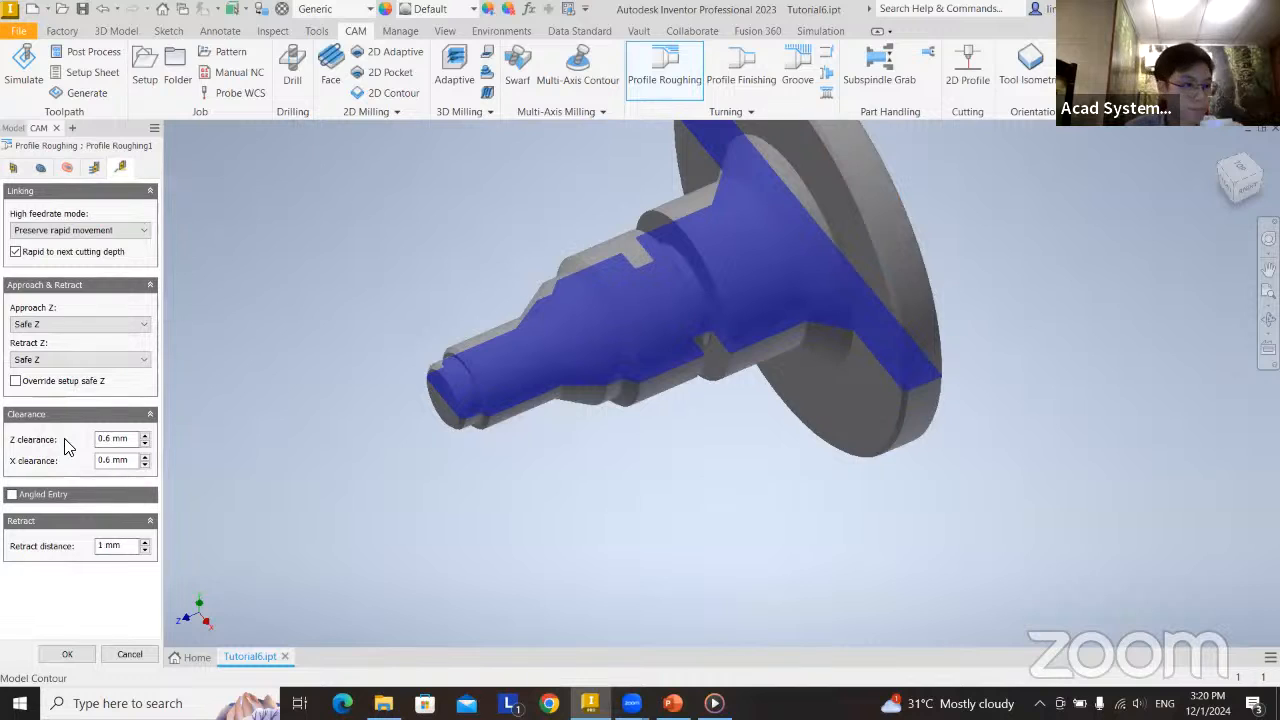
left_click(68, 655)
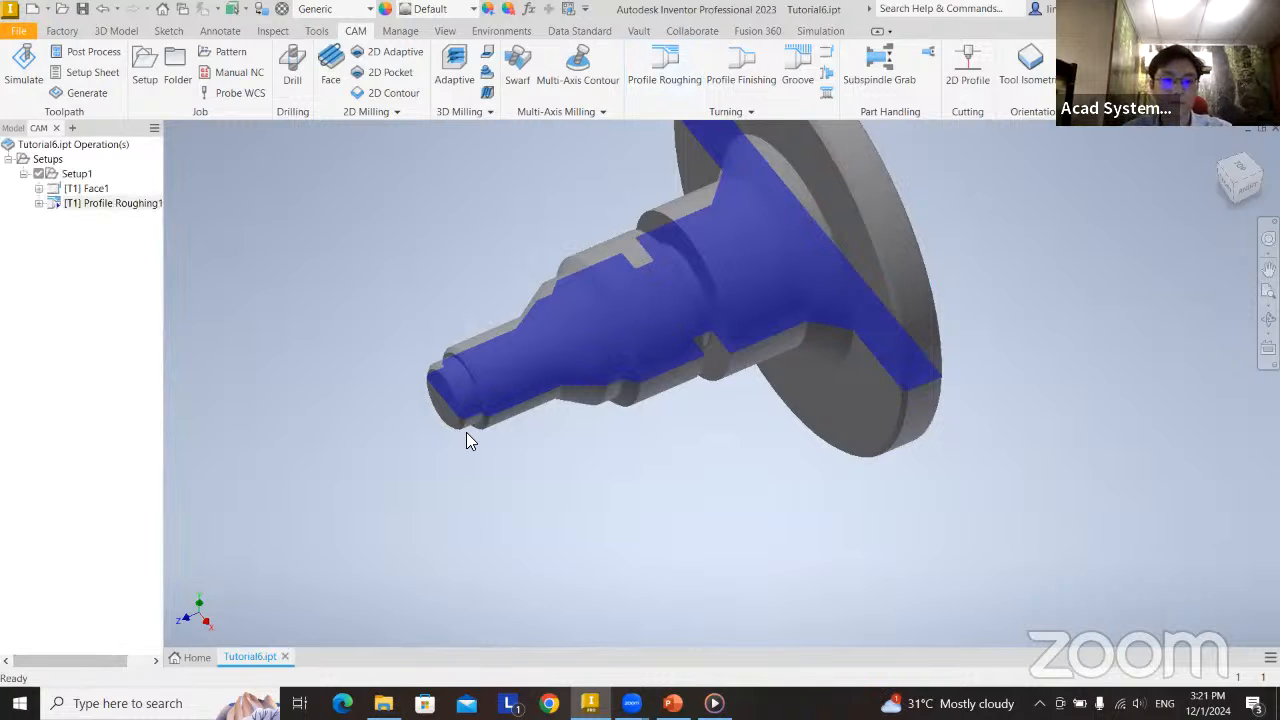
Start a Profile Finishing operation with tool #1 - CNMT??08 and set its spindle speed to 500 rpm.
middle_click_drag(793, 388, 771, 363)
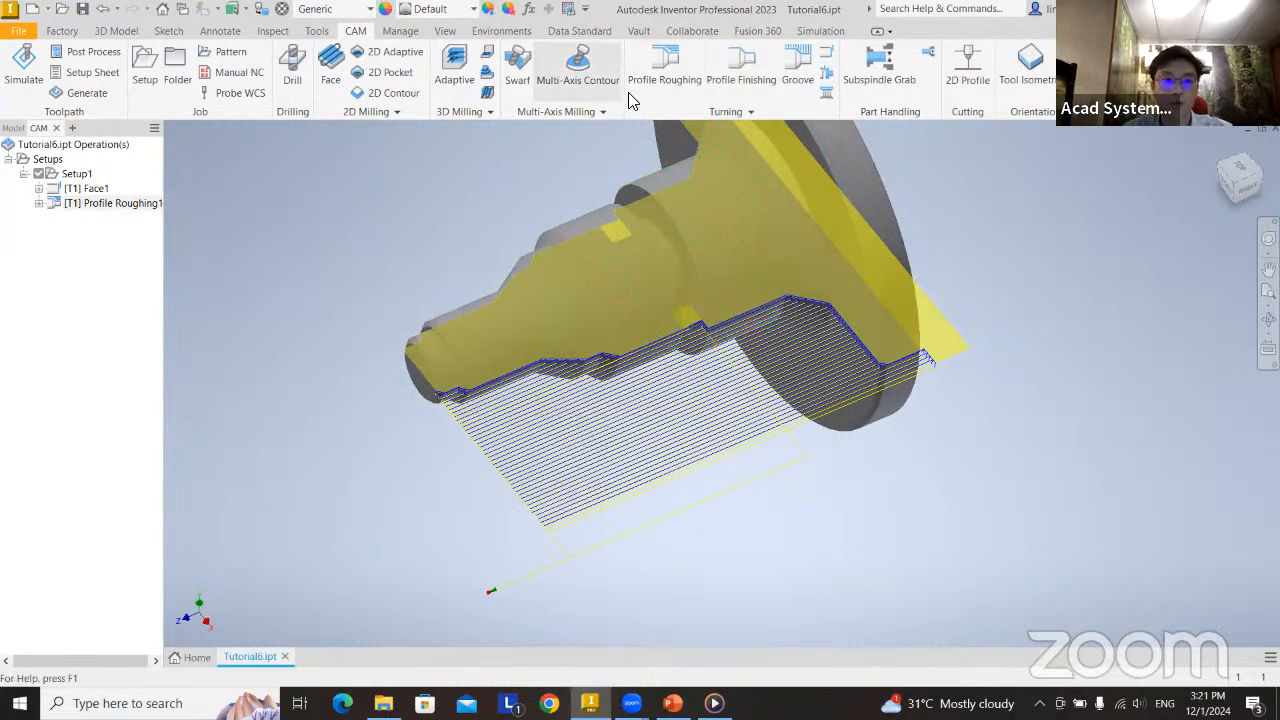
left_click(737, 84)
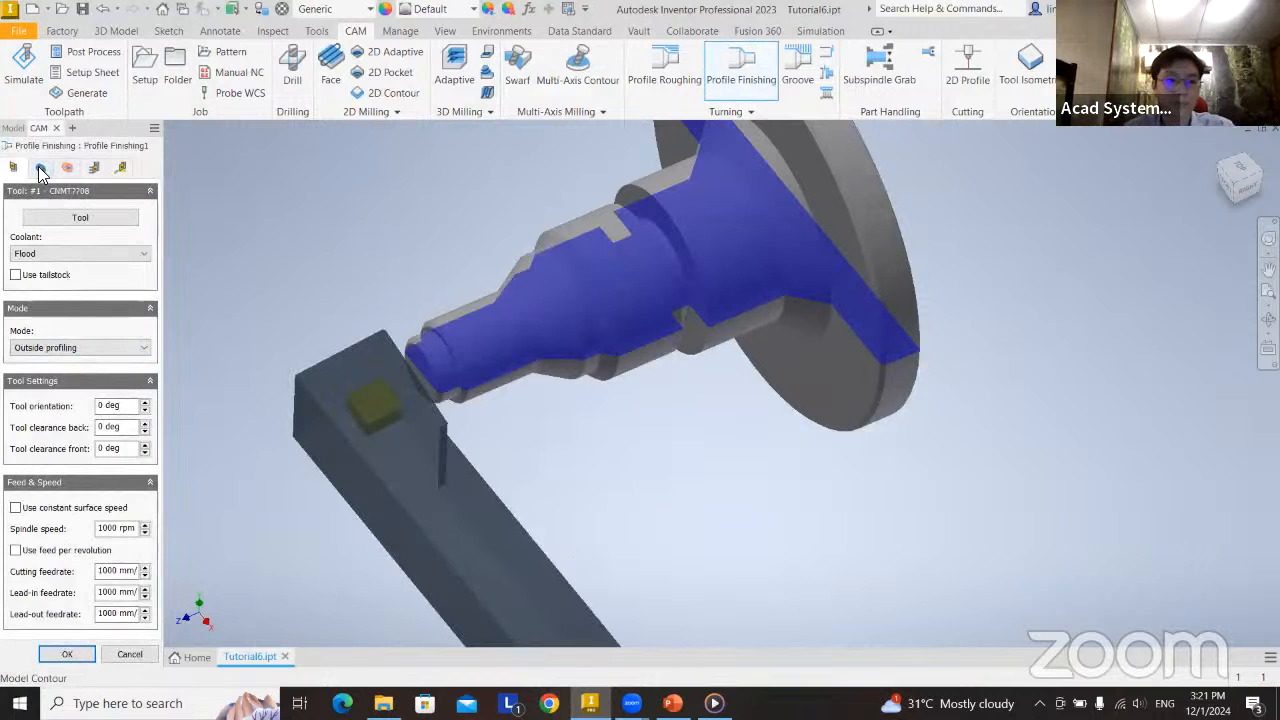
left_click(40, 167)
left_click(14, 168)
left_click(77, 214)
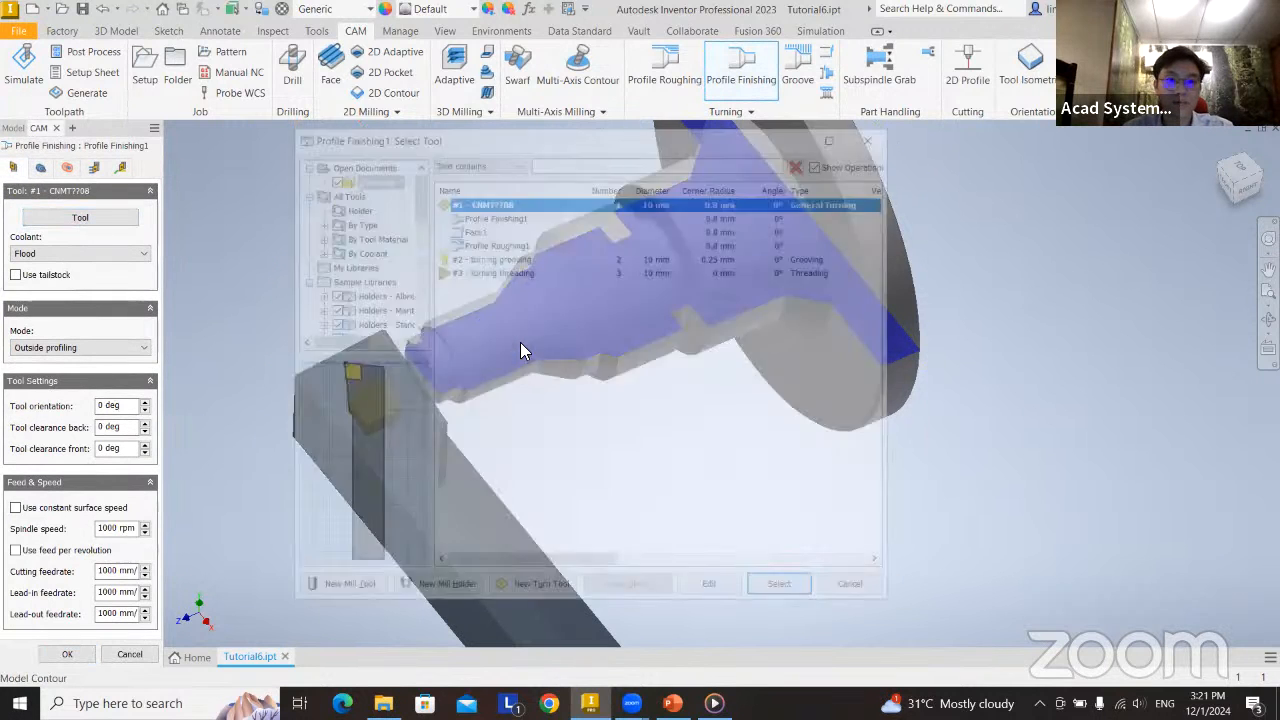
left_click(784, 590)
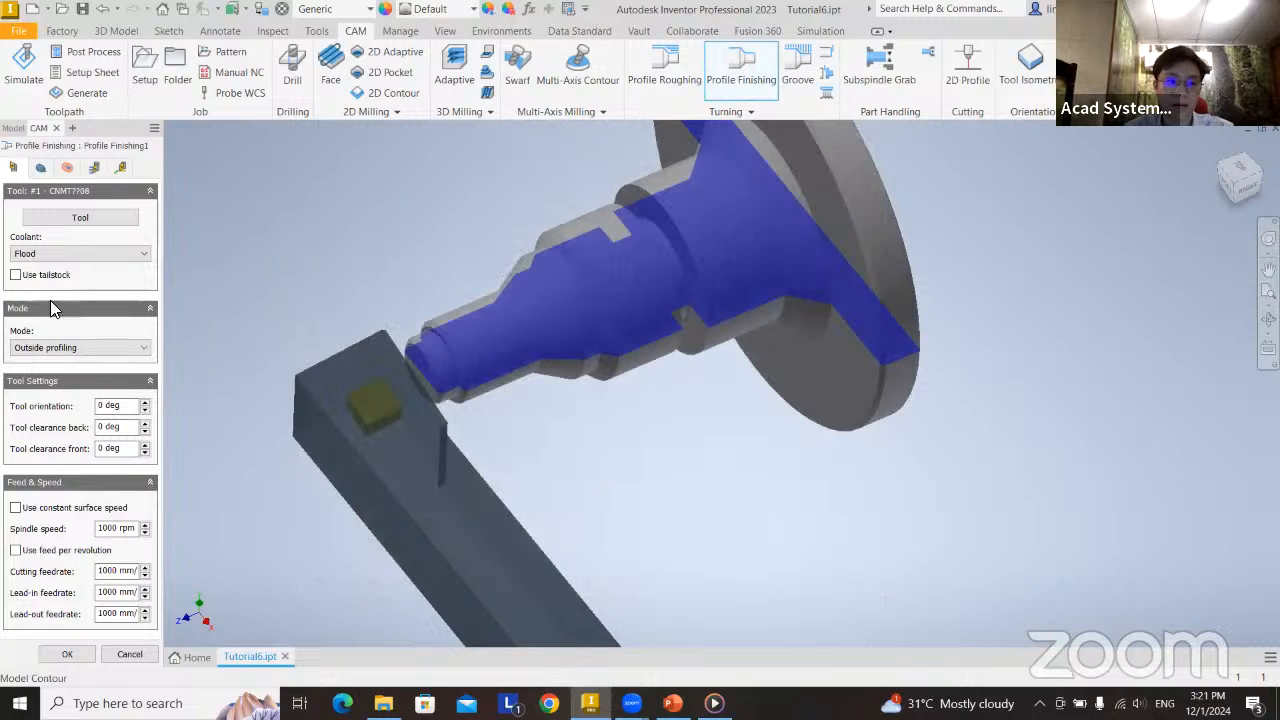
double_click(116, 530)
type("50")
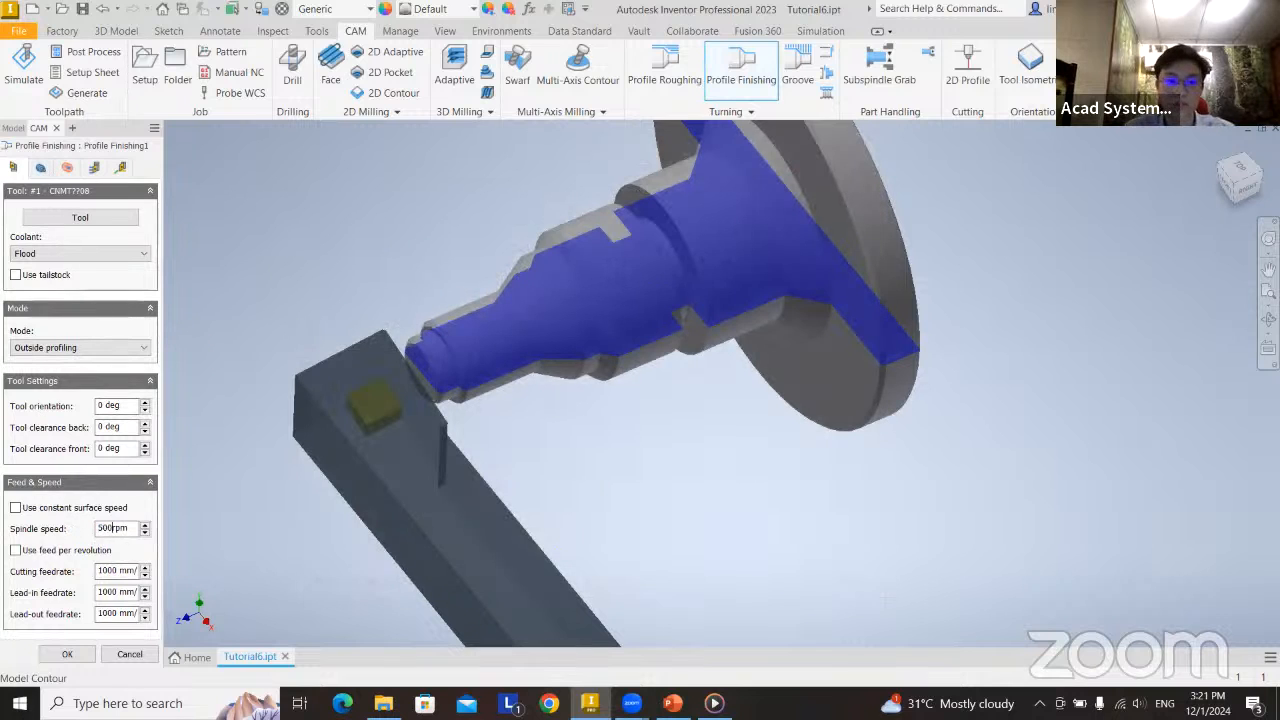
Keep the default finishing geometry and radii with one 1.2 mm stepover and Make sharp corners, and finish the Profile Finishing operation.
left_click(67, 168)
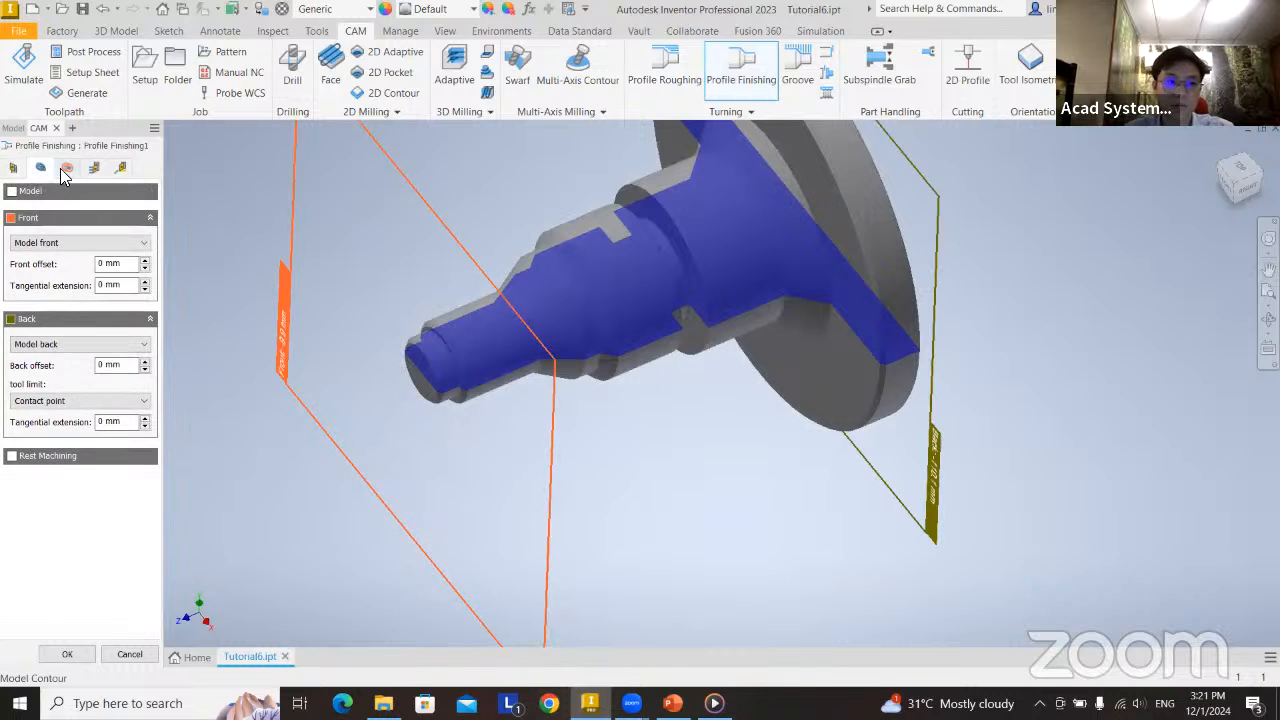
left_click(67, 168)
left_click(40, 168)
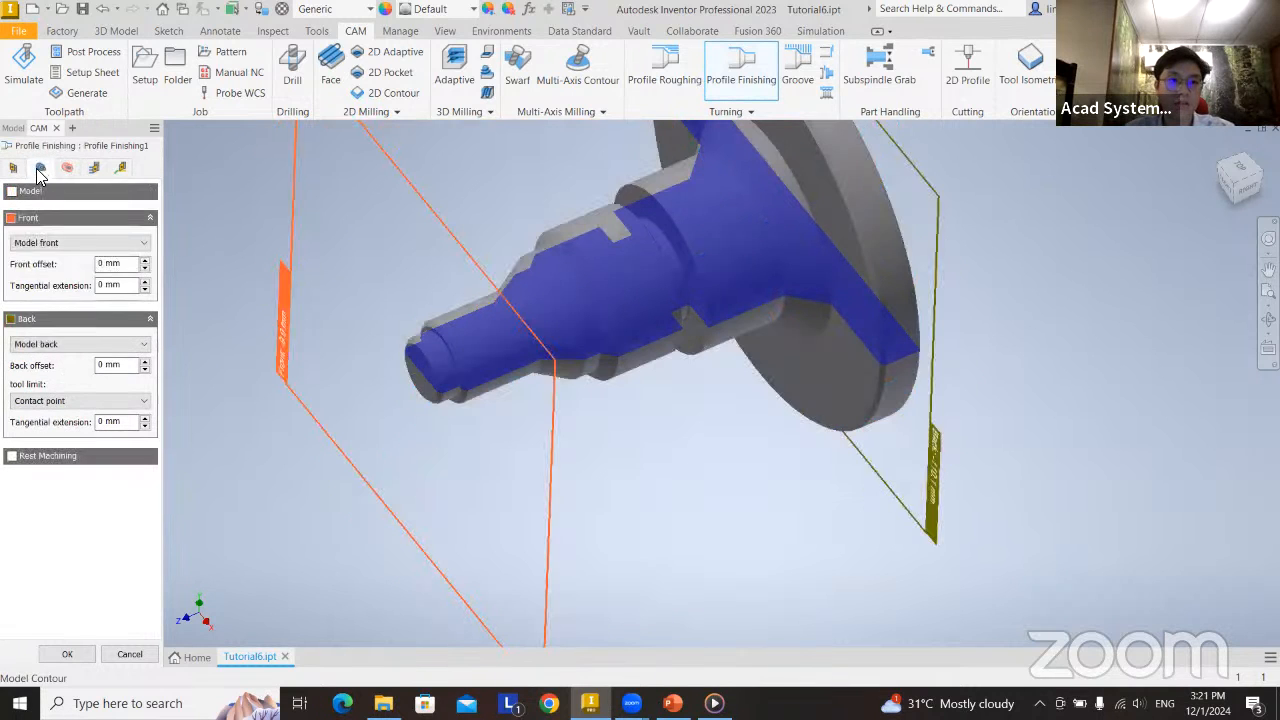
left_click(67, 168)
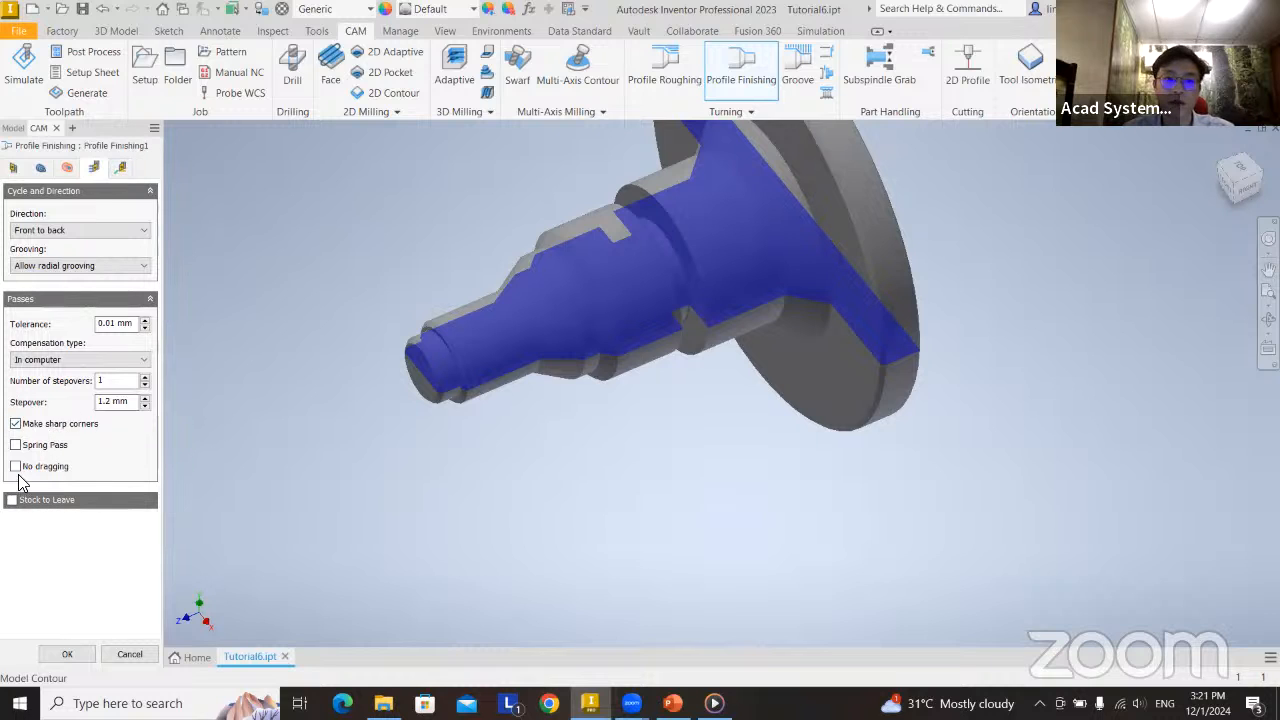
mouse_move(25, 480)
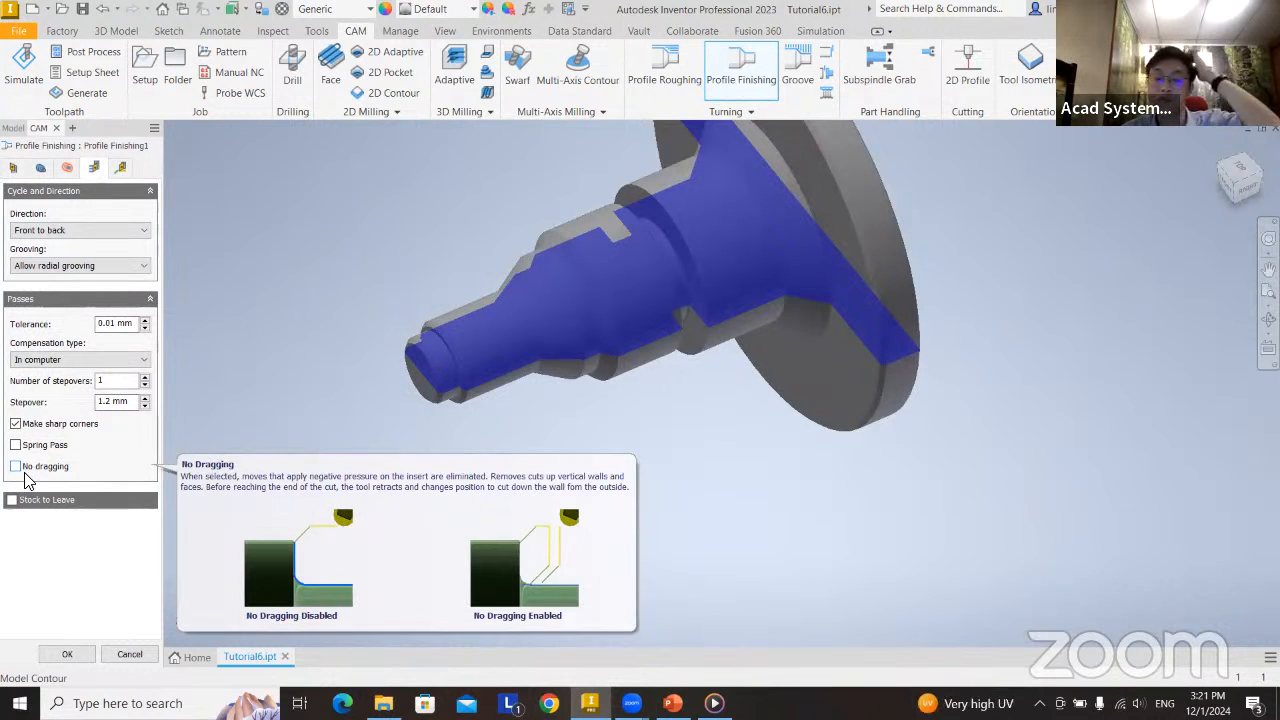
left_click(119, 167)
left_click(74, 654)
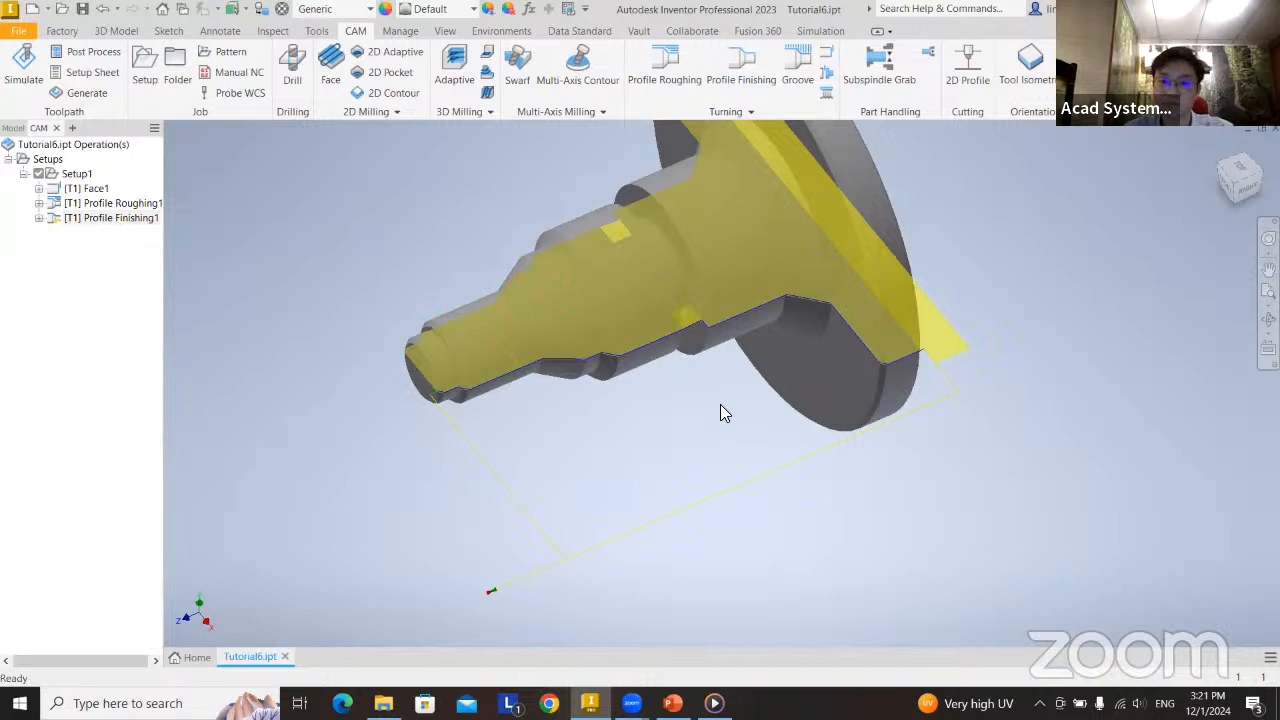
Start a turning Groove operation for outside grooving and assign it tool #2 - turning grooving.
middle_click_drag(646, 480, 653, 467)
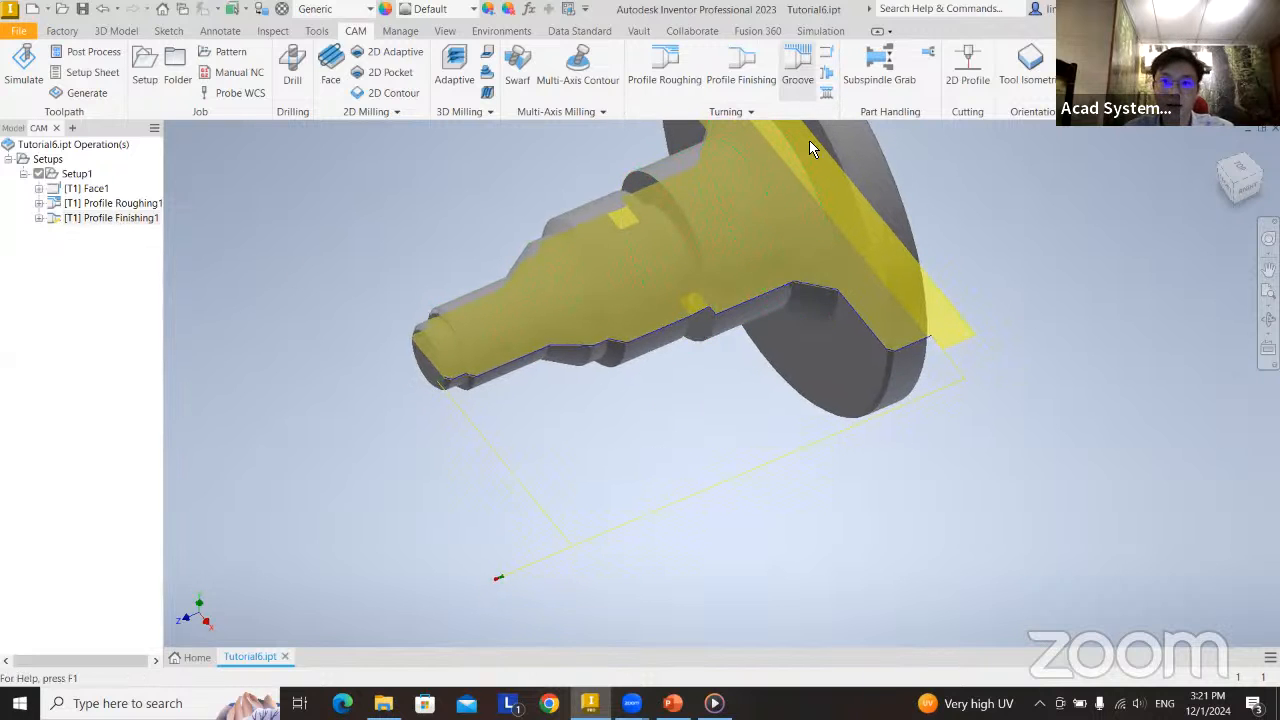
middle_click_drag(809, 266, 754, 346)
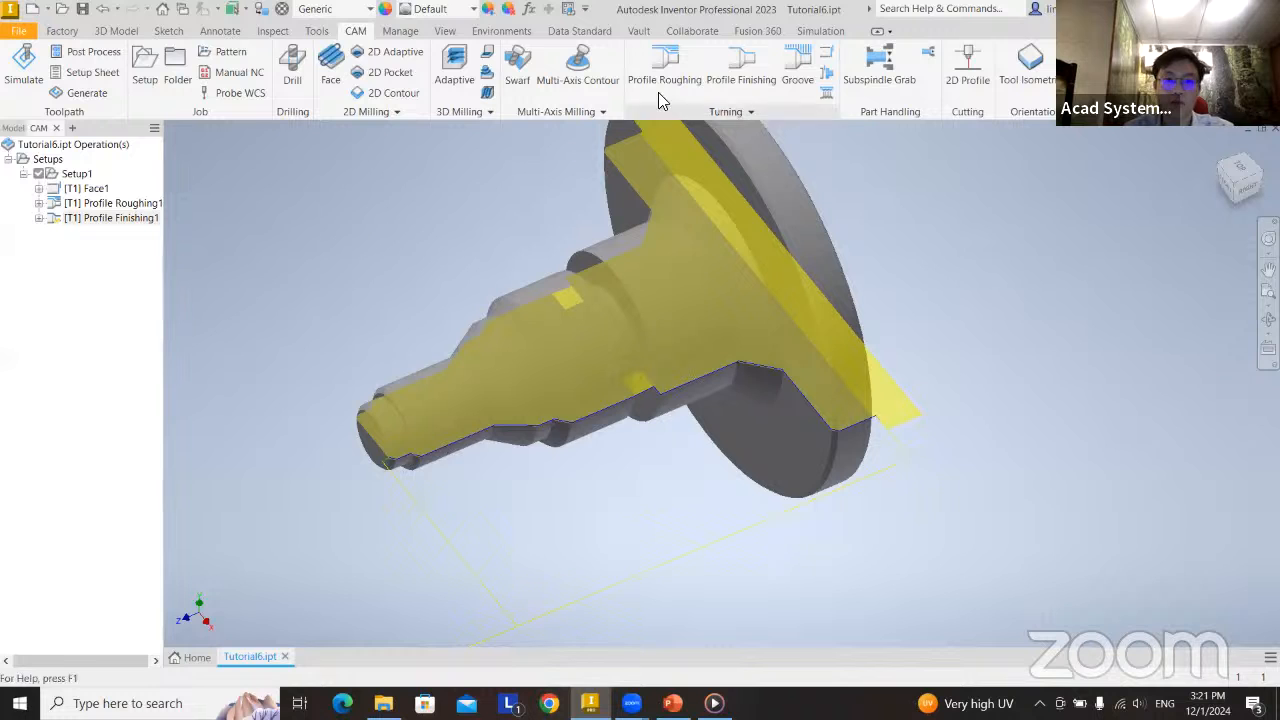
left_click(800, 80)
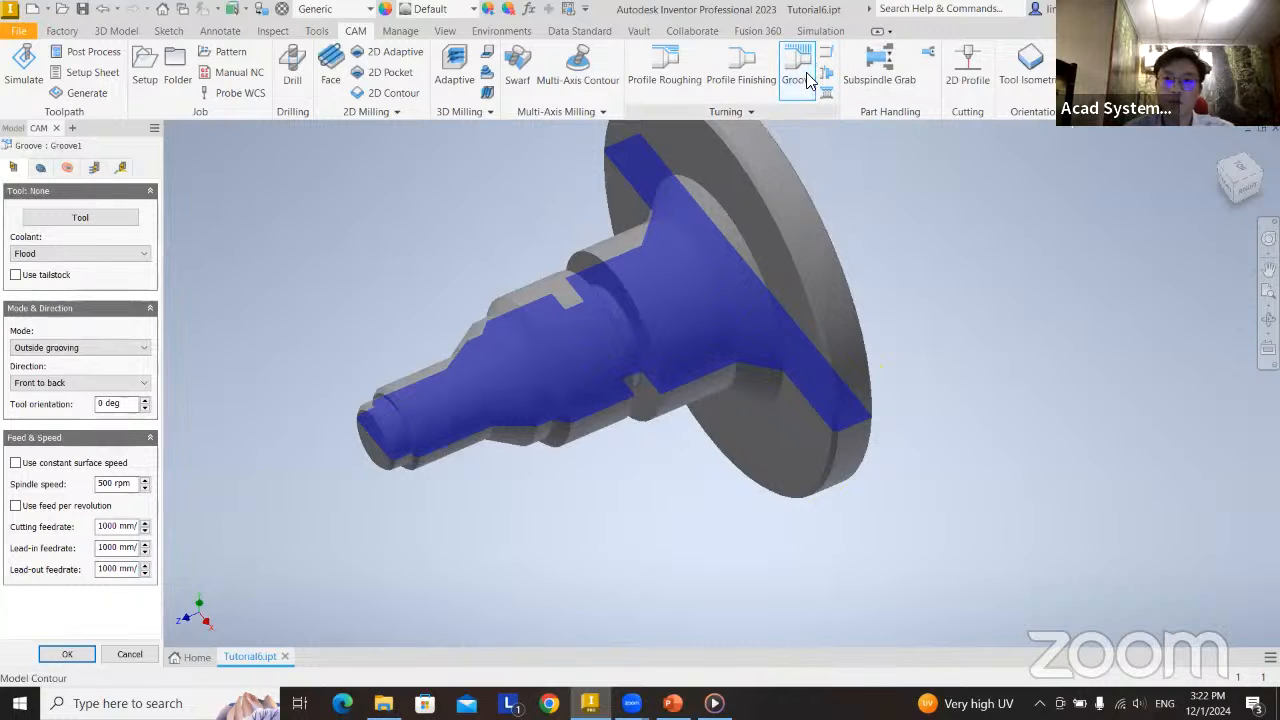
left_click(774, 112)
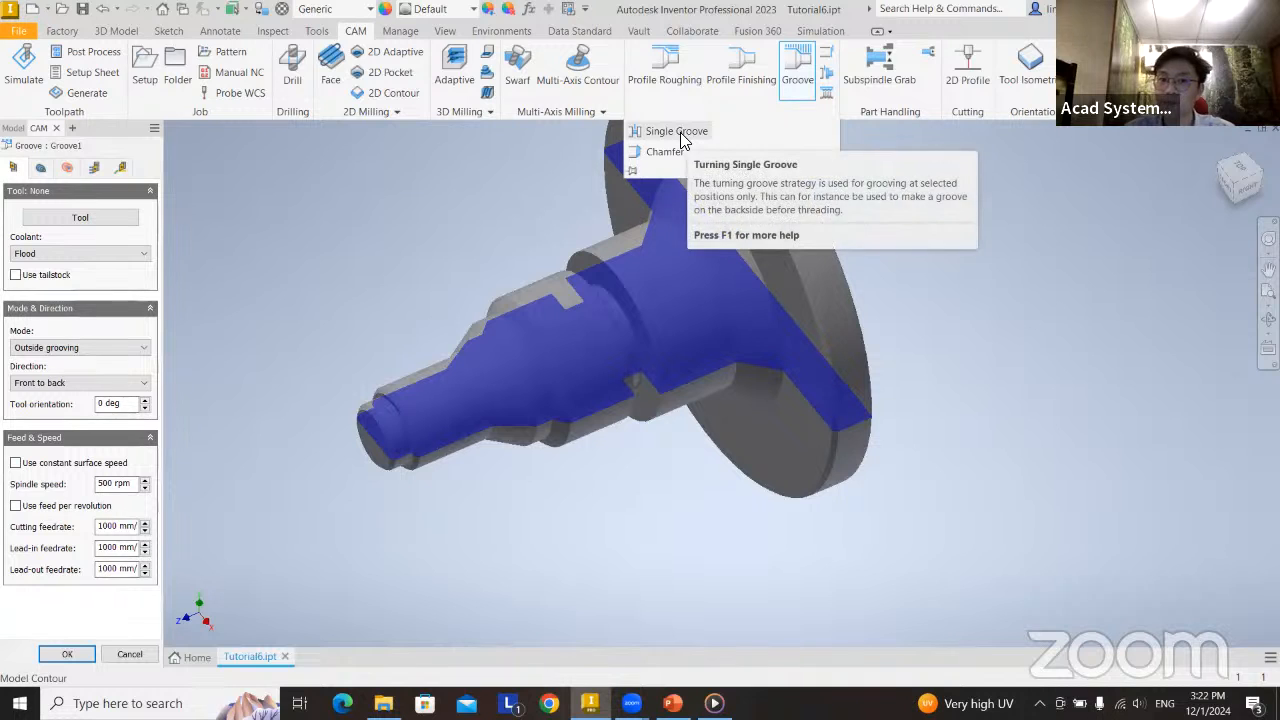
left_click(794, 74)
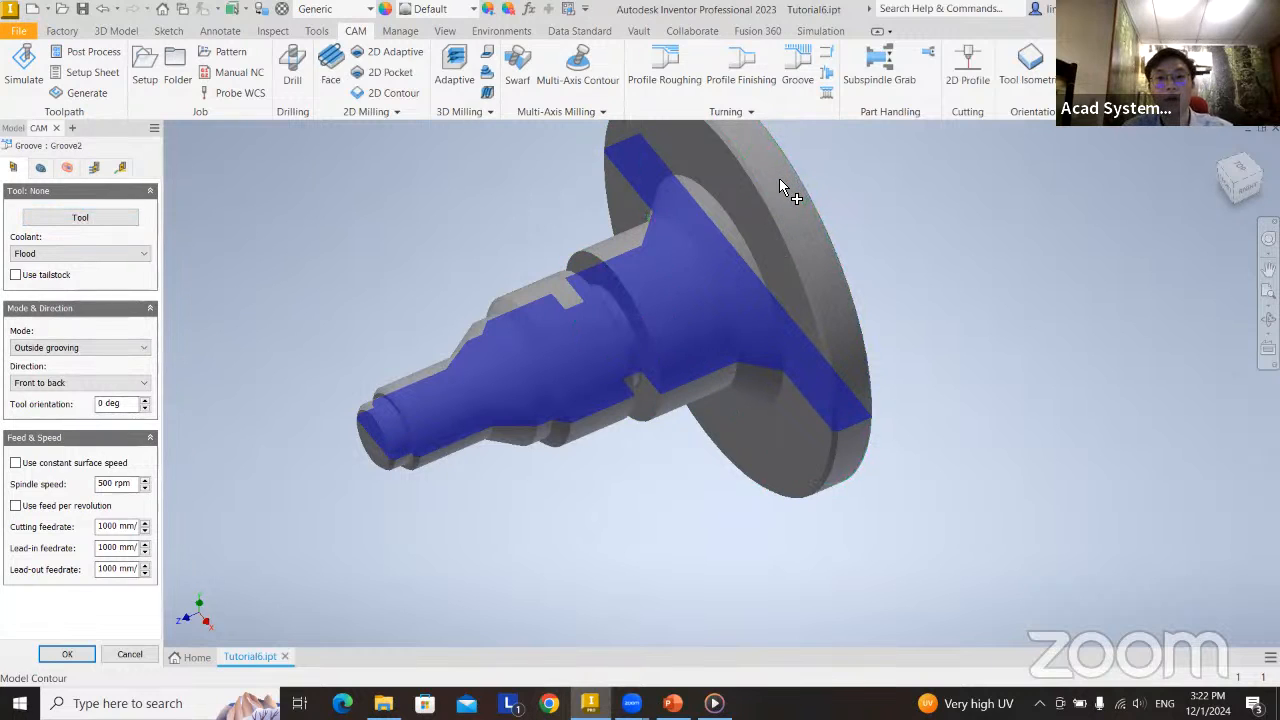
left_click(70, 219)
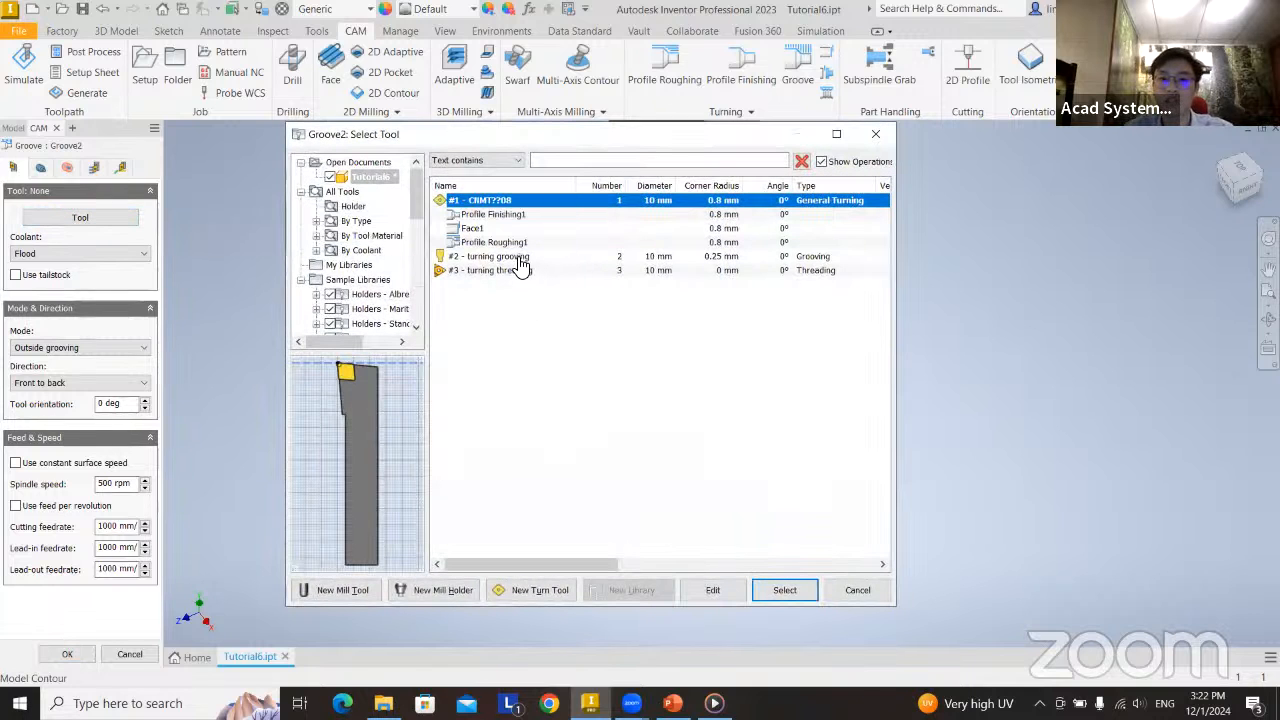
left_click(519, 258)
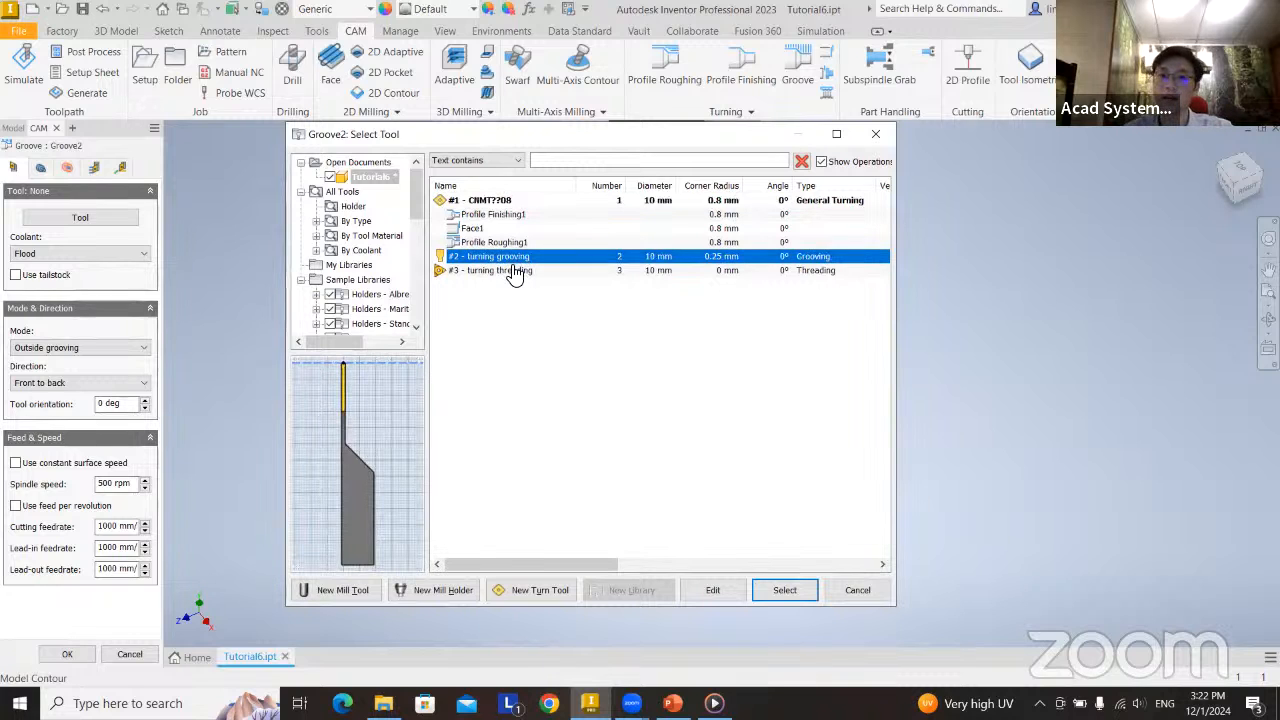
left_click(783, 591)
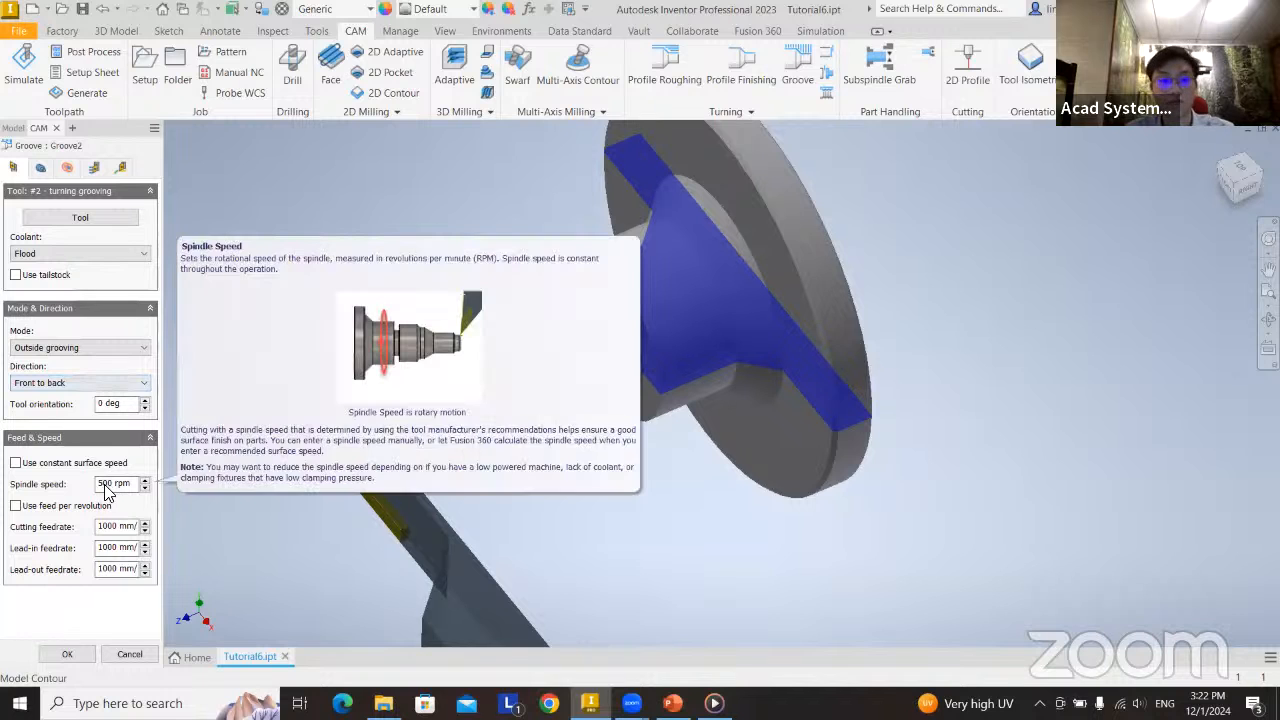
Set the groove operation's front limit to Selection and pick the front edge of the shaft's groove.
left_click(40, 168)
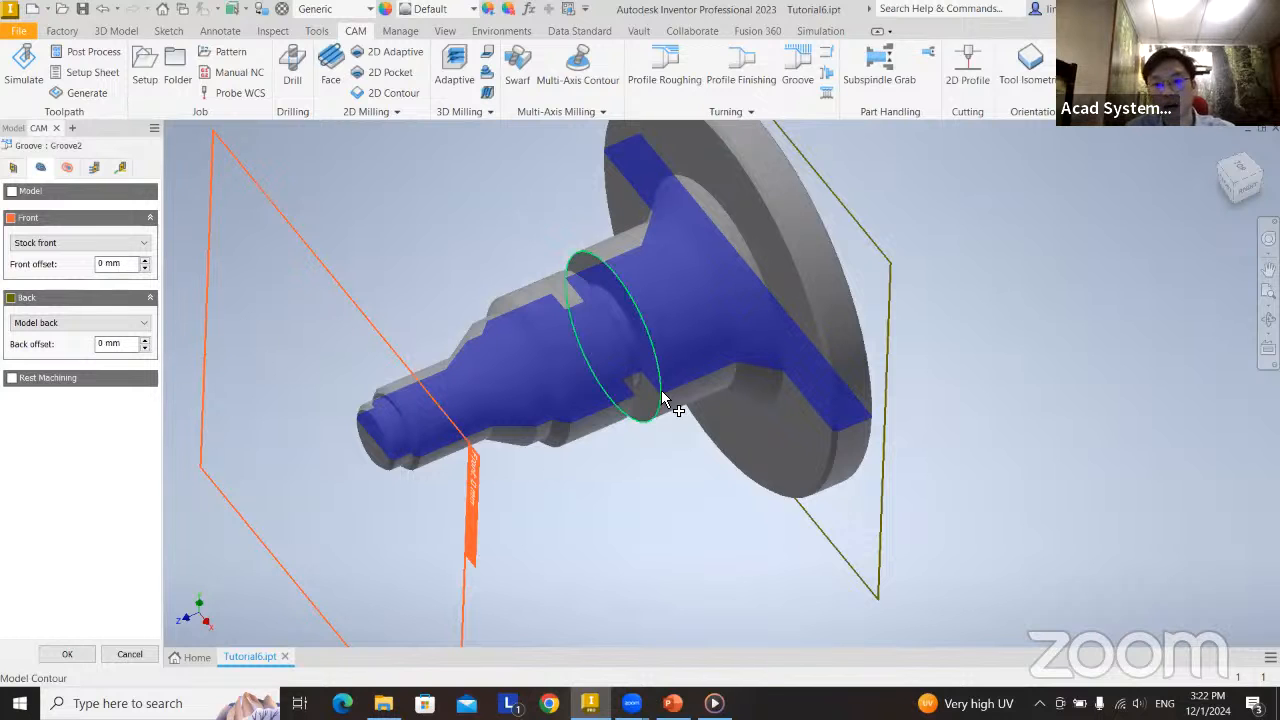
scroll(651, 334, "up", 5)
scroll(651, 334, "down", 3)
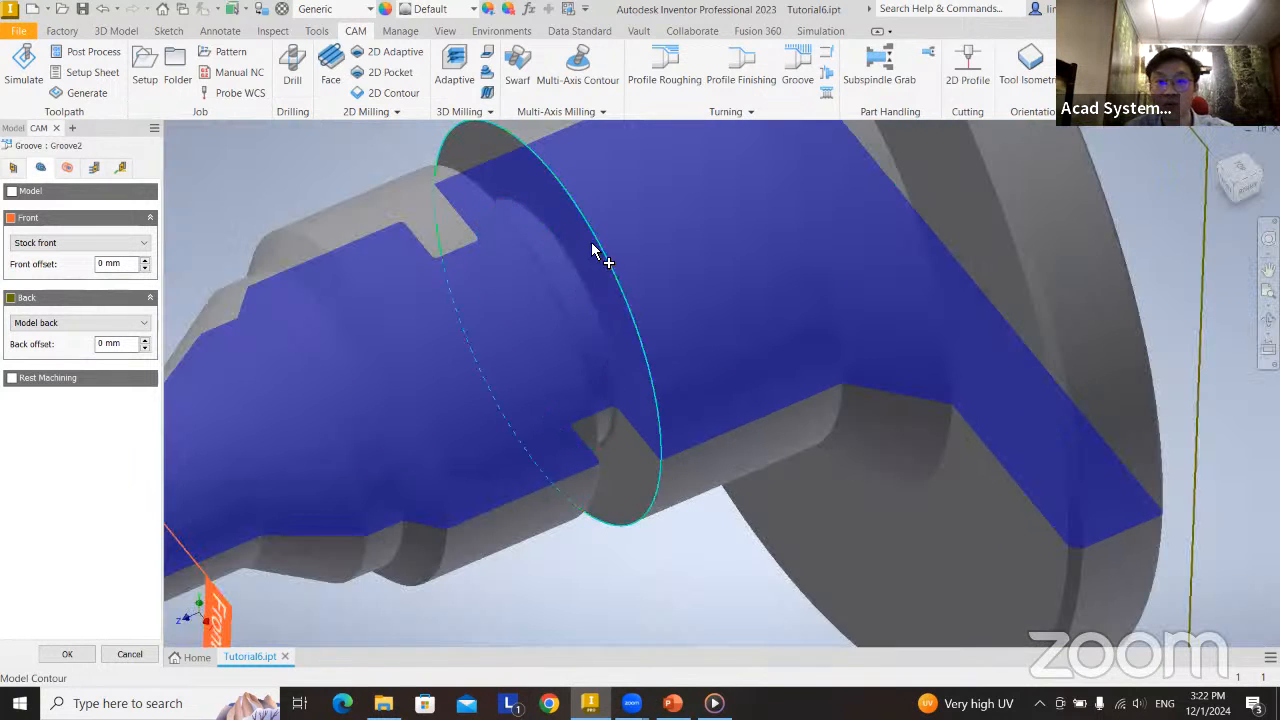
mouse_move(600, 349)
middle_mouse_down("shift")
mouse_move(580, 363)
mouse_move(692, 338)
middle_mouse_up("shift")
scroll(583, 363, "up", 3)
scroll(583, 363, "down", 5)
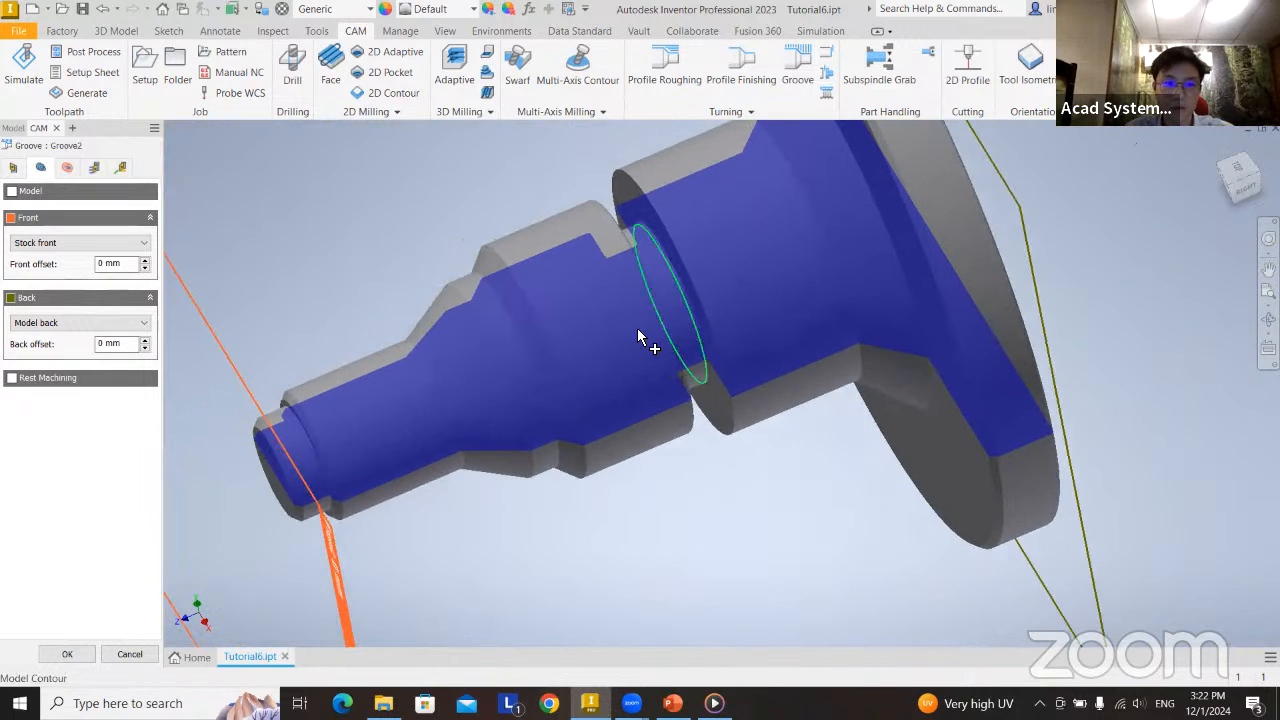
left_click(40, 250)
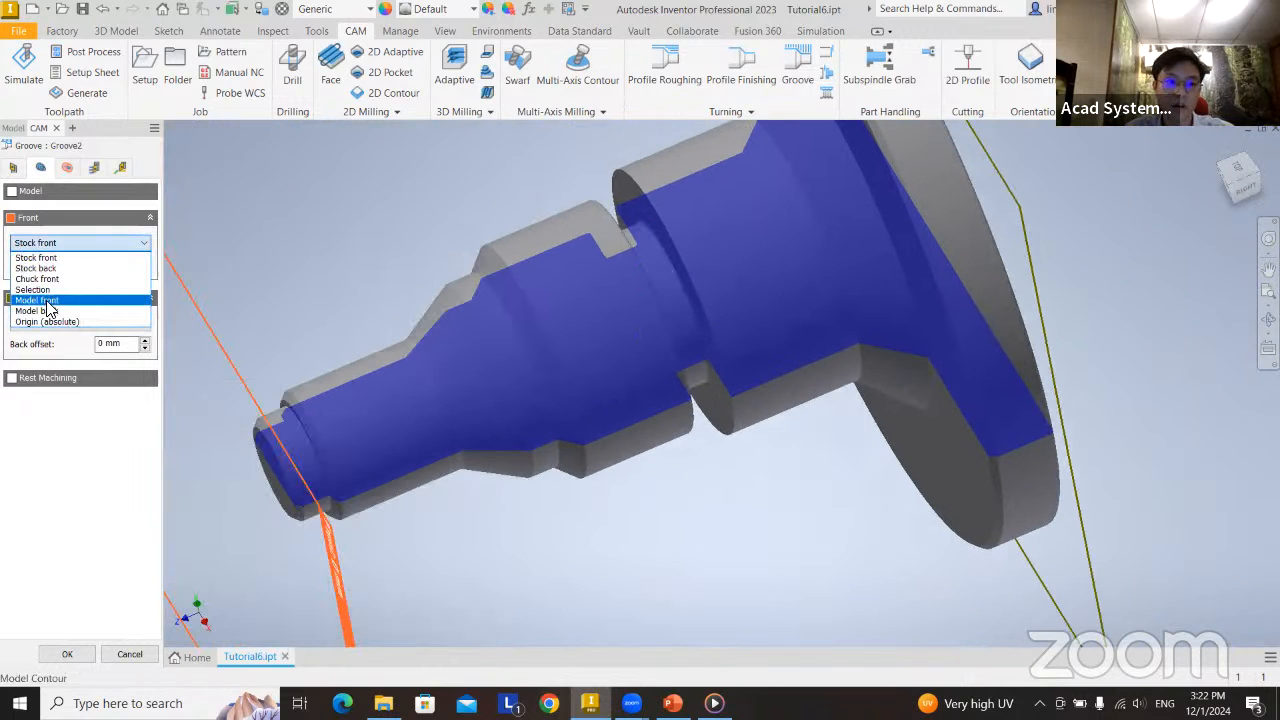
left_click(46, 290)
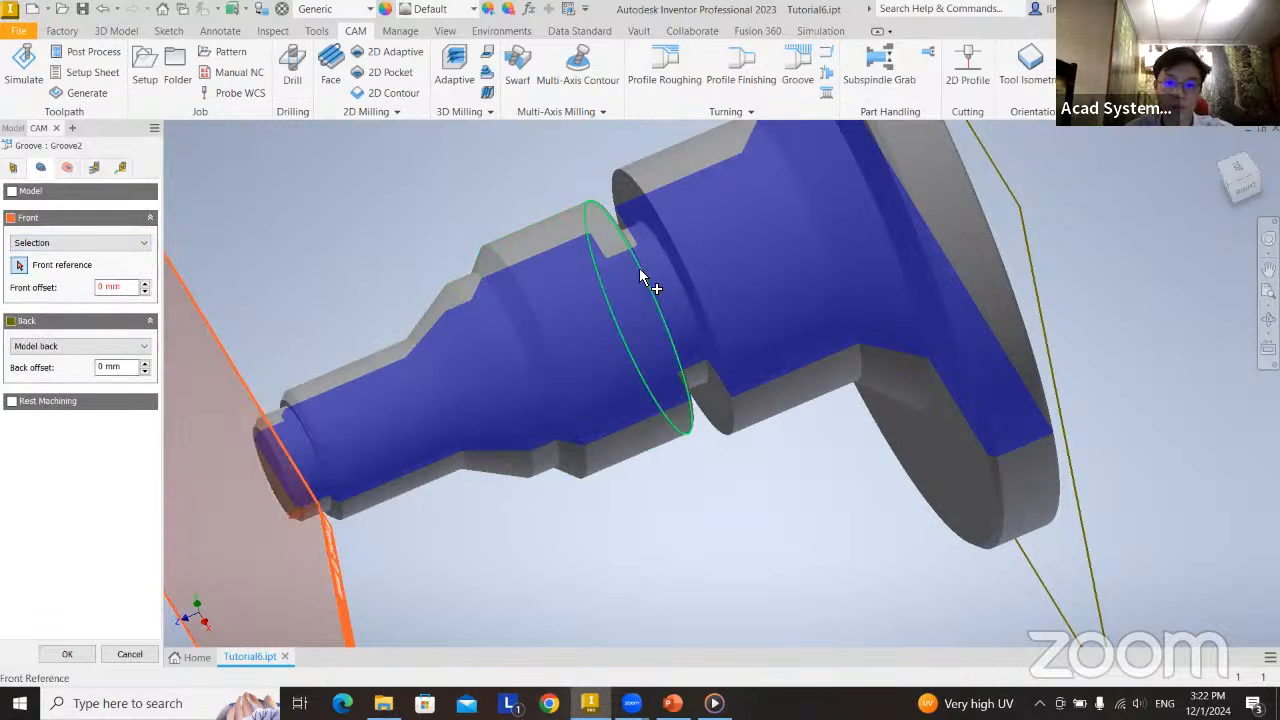
left_click(643, 278)
middle_click_drag(771, 409, 620, 390, "shift")
Set the groove operation's back limit to Selection and pick the rear side of the same groove.
left_click(63, 346)
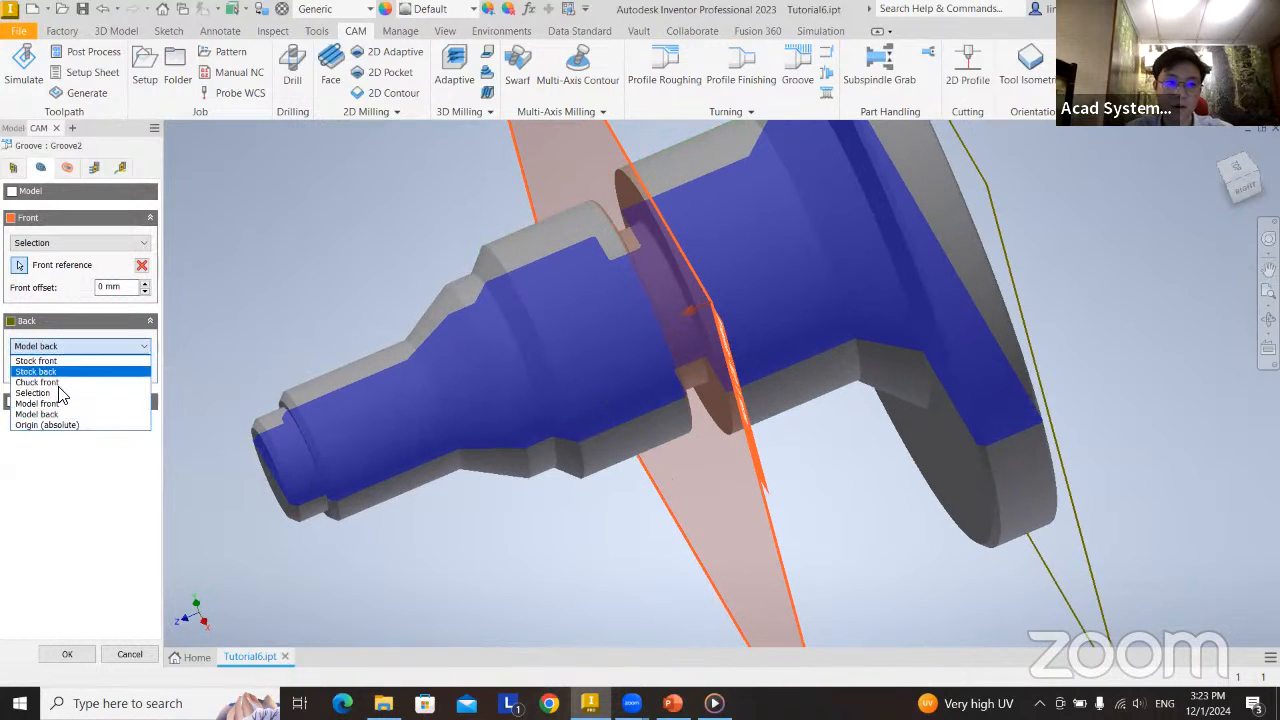
left_click(58, 392)
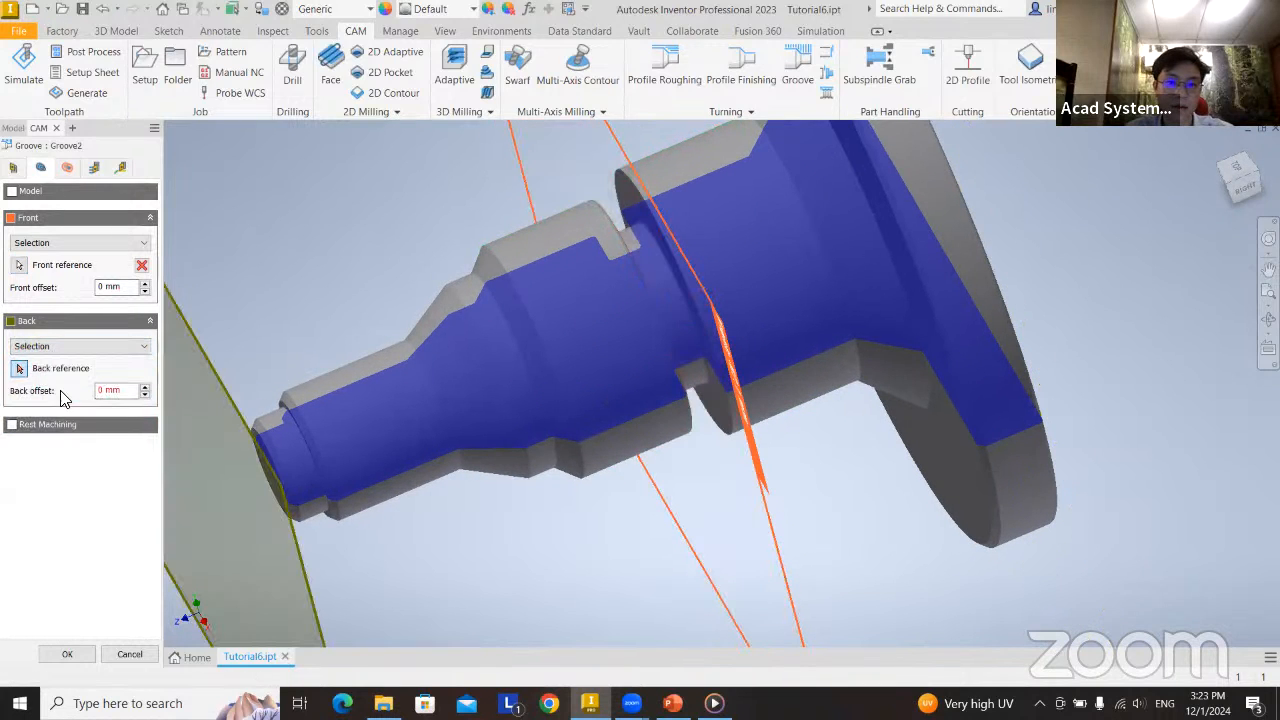
left_click(672, 265)
middle_click_drag(671, 243, 814, 420, "shift")
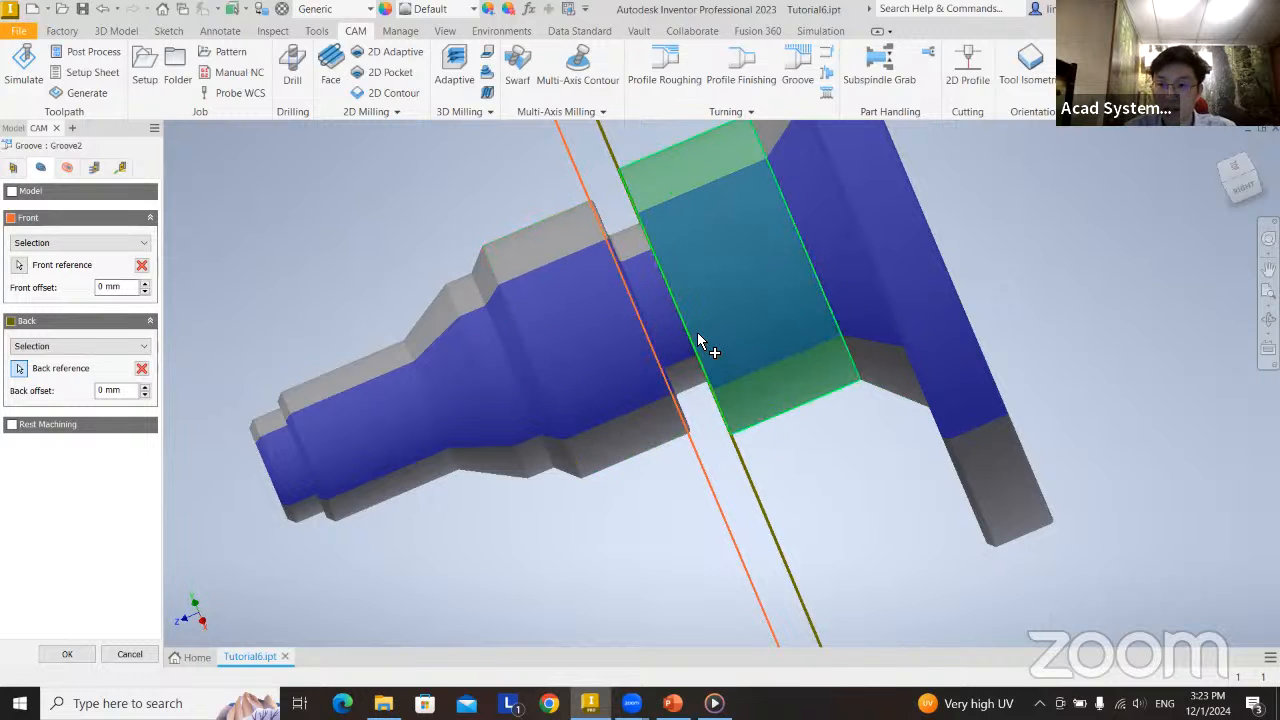
Review the groove operation's clearance, retract, outer and inner radii, its passes and its linking settings.
left_click(63, 168)
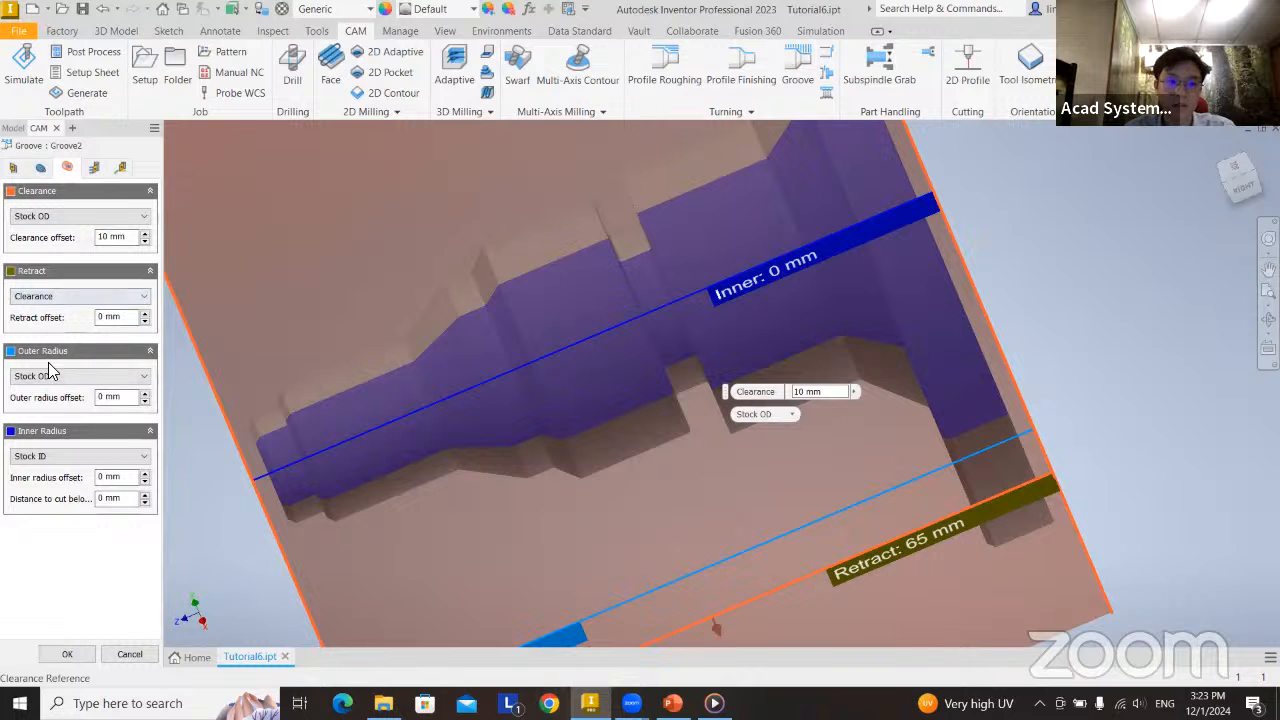
scroll(668, 449, "down", 2)
scroll(670, 449, "up", 6)
mouse_move(694, 449)
middle_mouse_down("shift")
mouse_move(741, 440)
mouse_move(720, 460)
middle_mouse_up("shift")
scroll(717, 458, "down", 3)
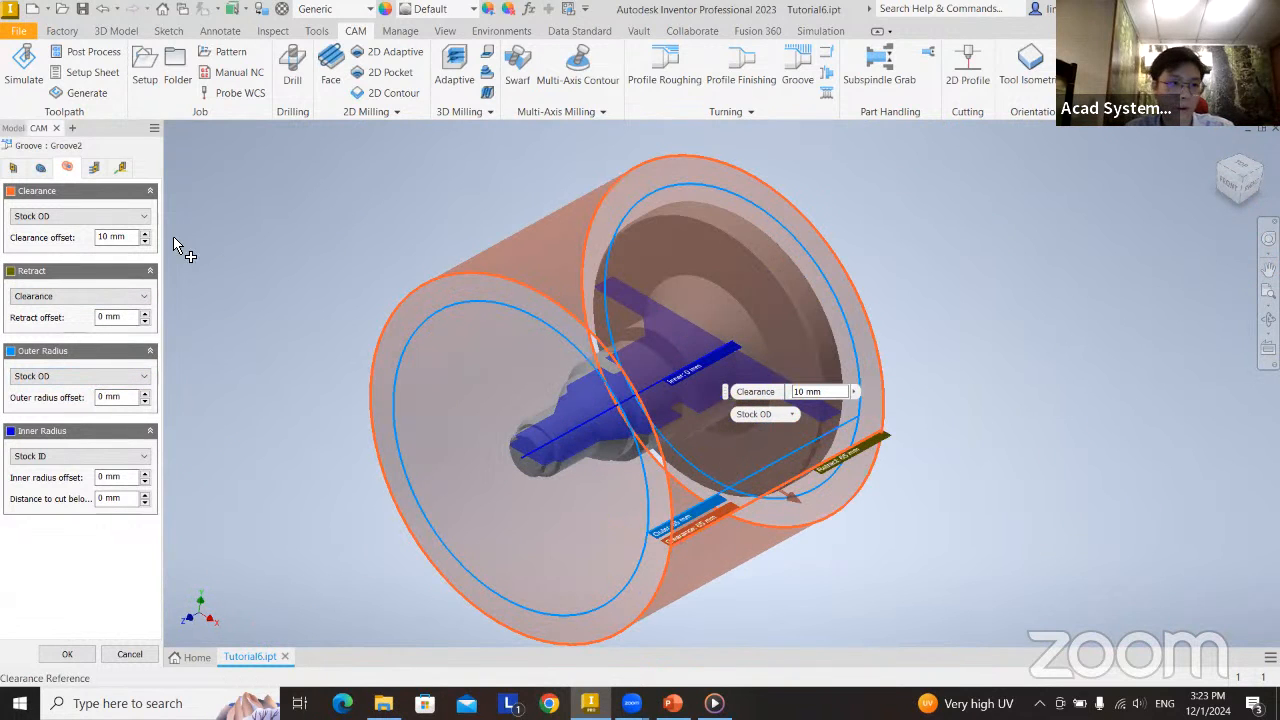
left_click(94, 168)
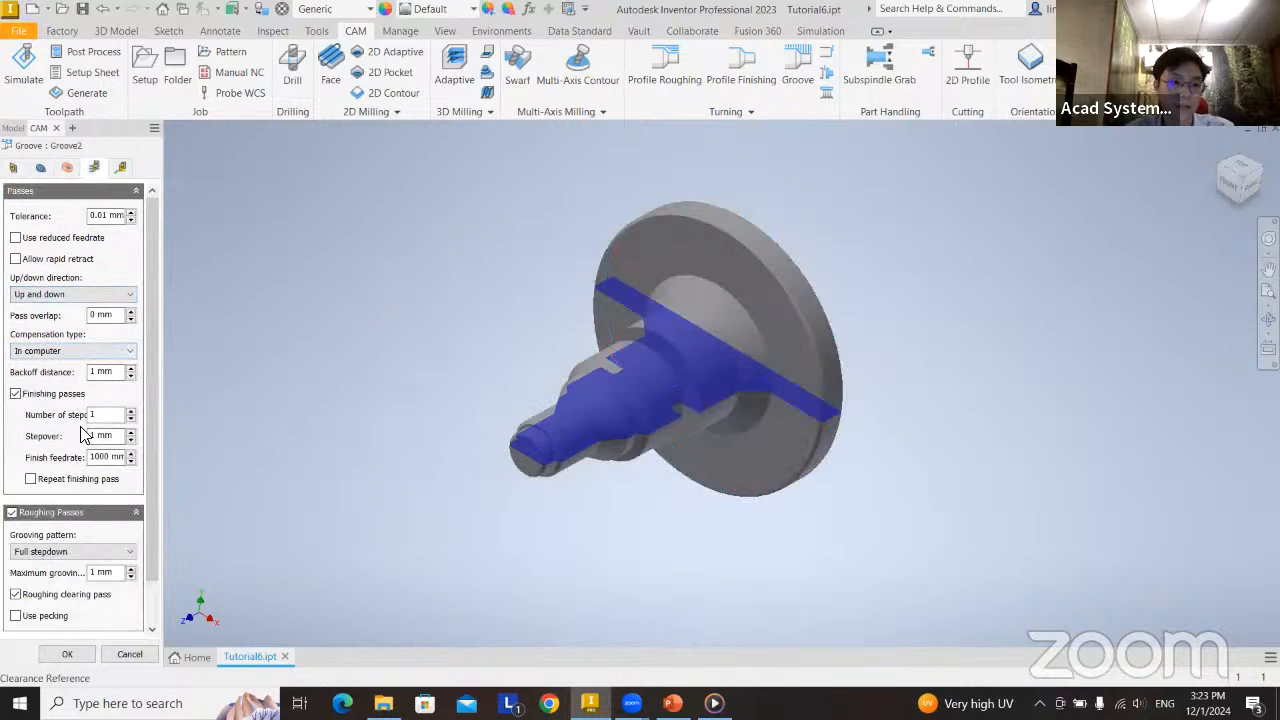
left_click(122, 170)
left_click(96, 170)
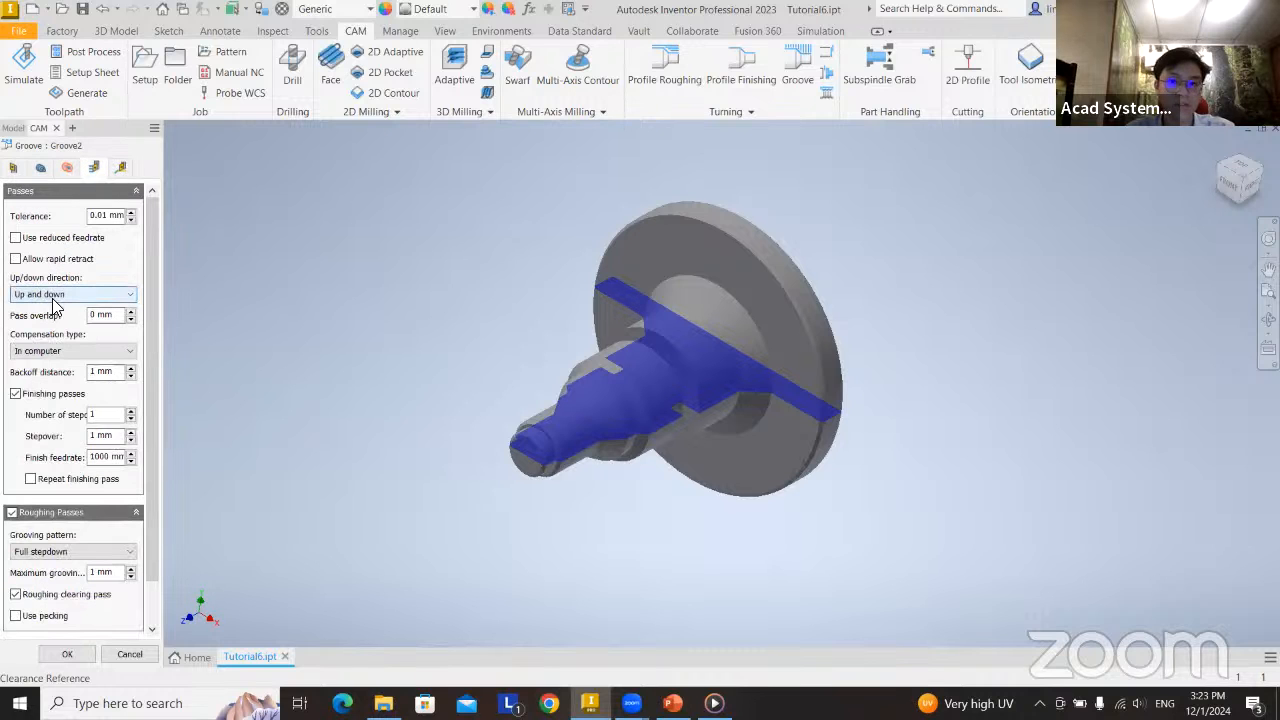
Set the groove passes' up/down direction to Only up and finish the Groove operation.
left_click(55, 296)
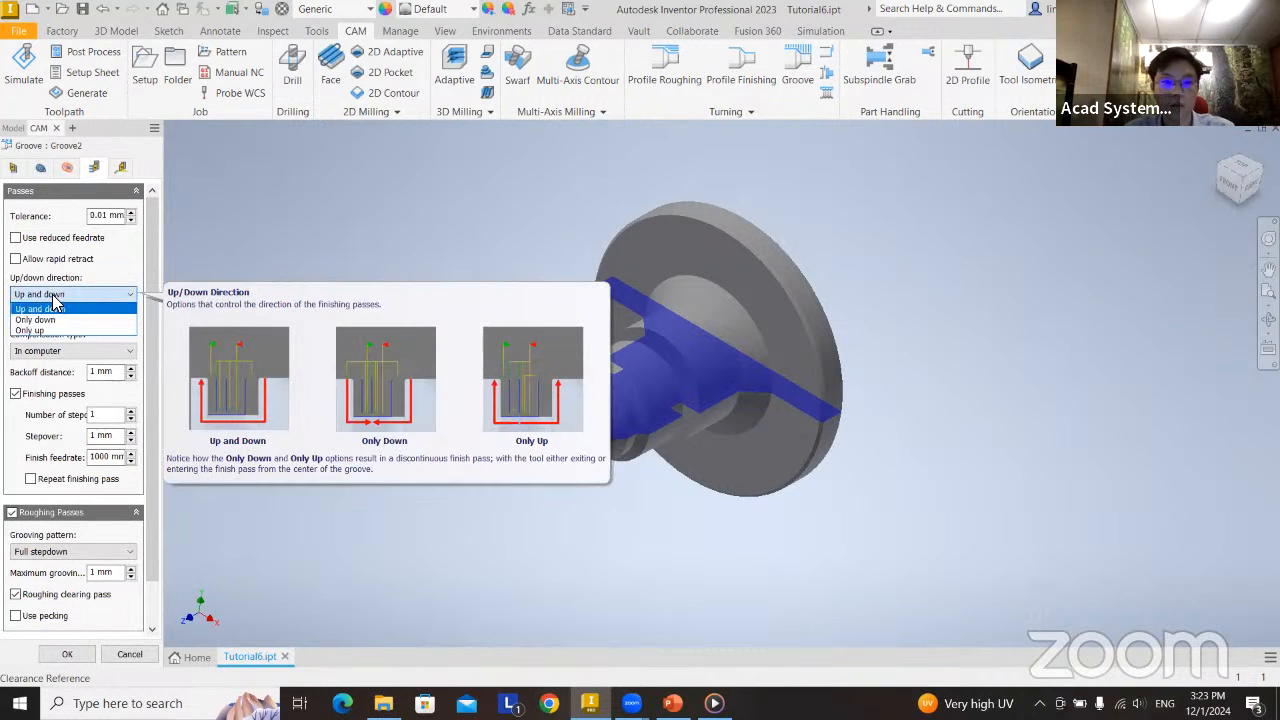
left_click(110, 301)
left_click(98, 300)
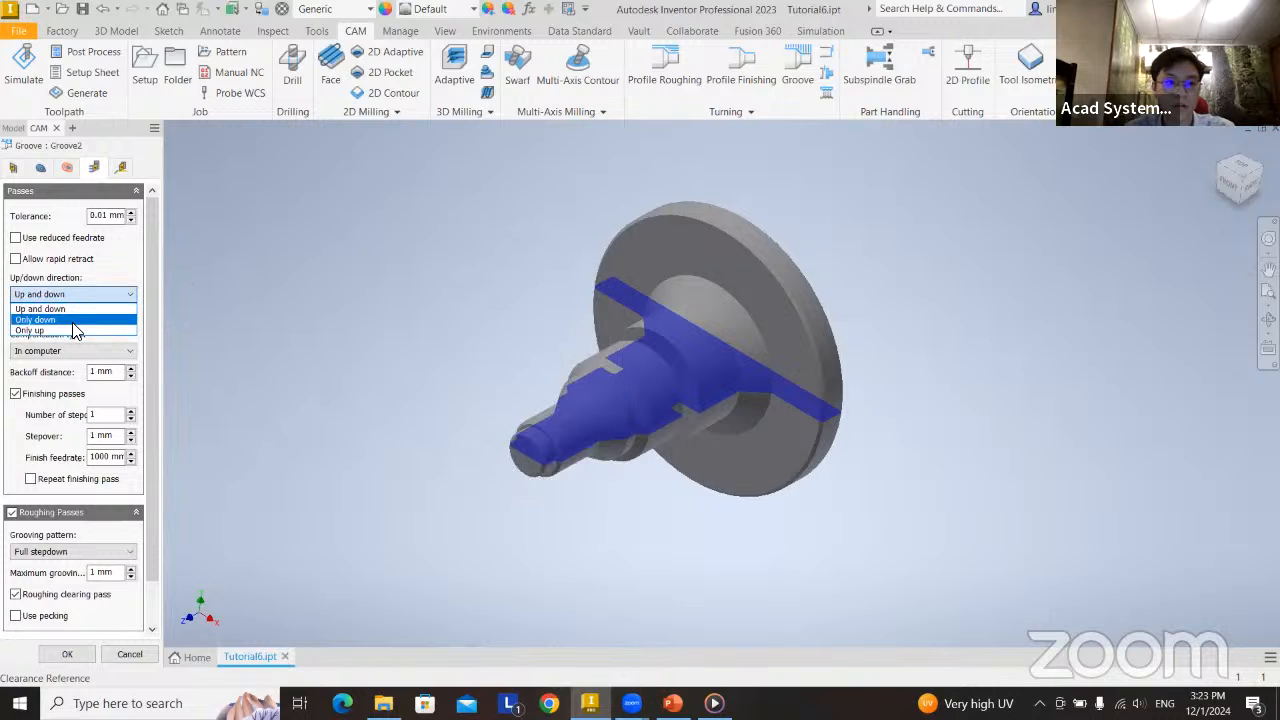
mouse_move(91, 309)
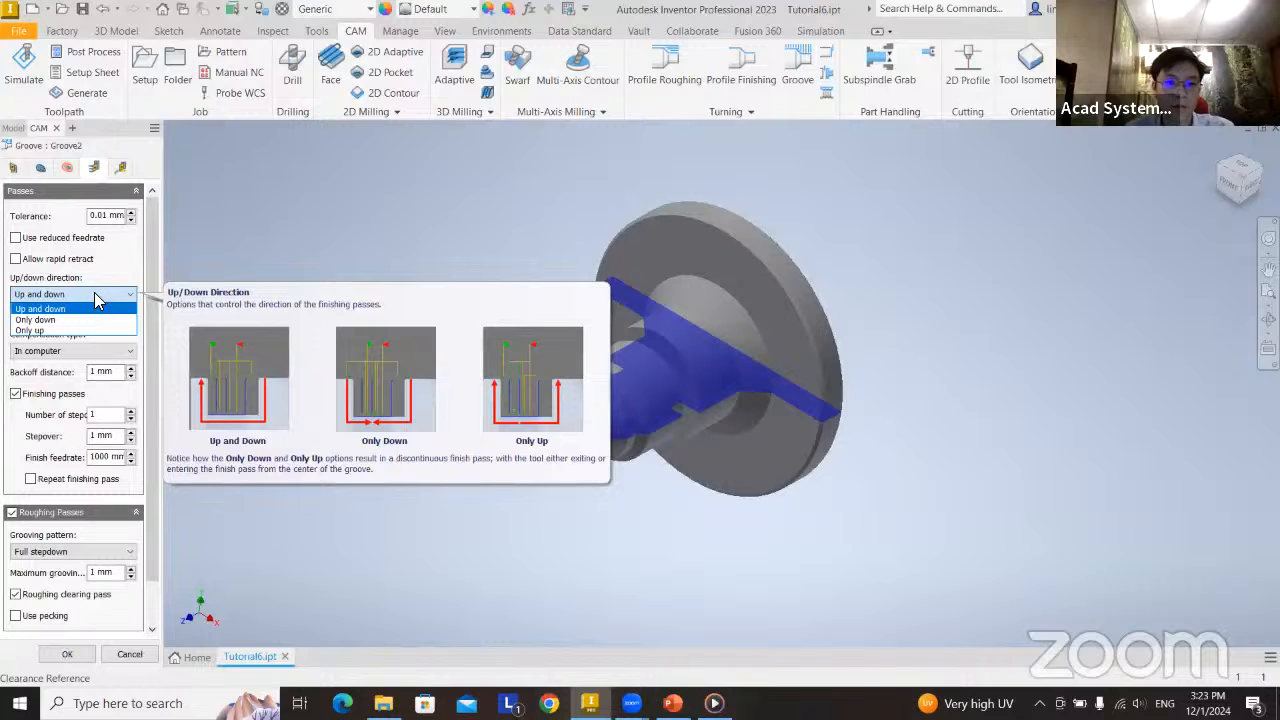
left_click(84, 330)
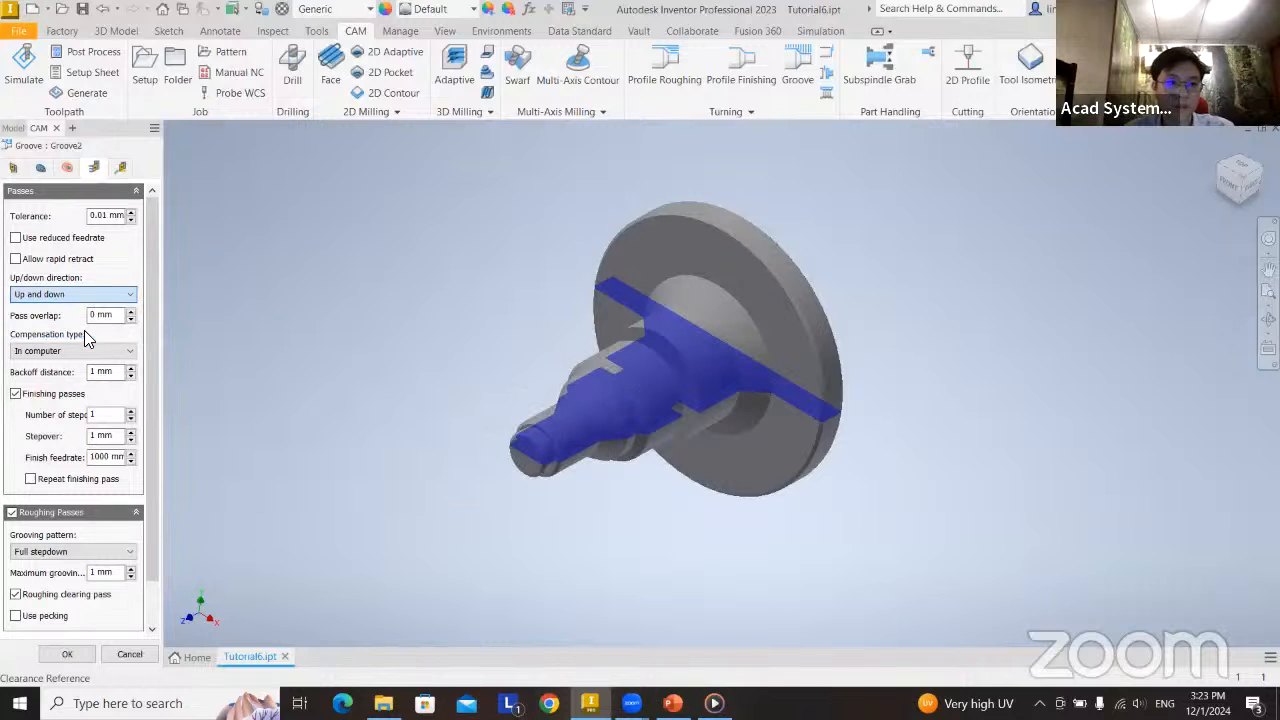
scroll(681, 400, "up", 3)
middle_click_drag(693, 455, 641, 406, "shift")
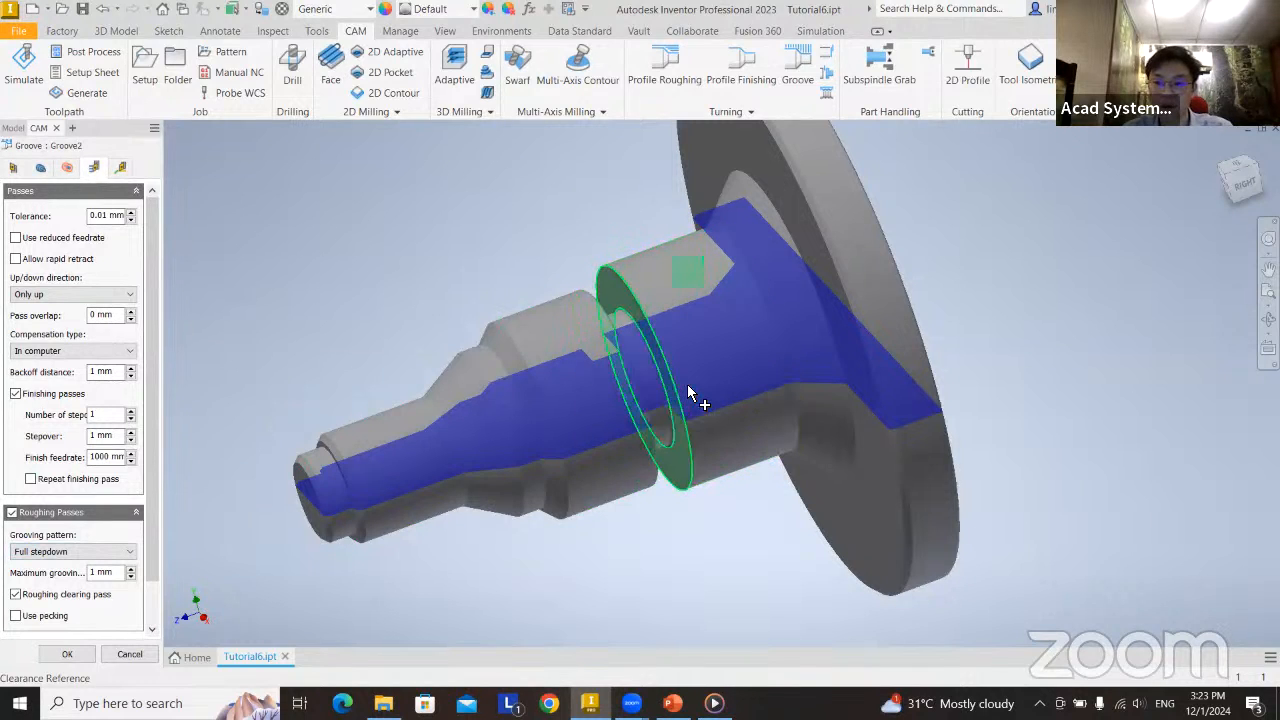
left_click(66, 657)
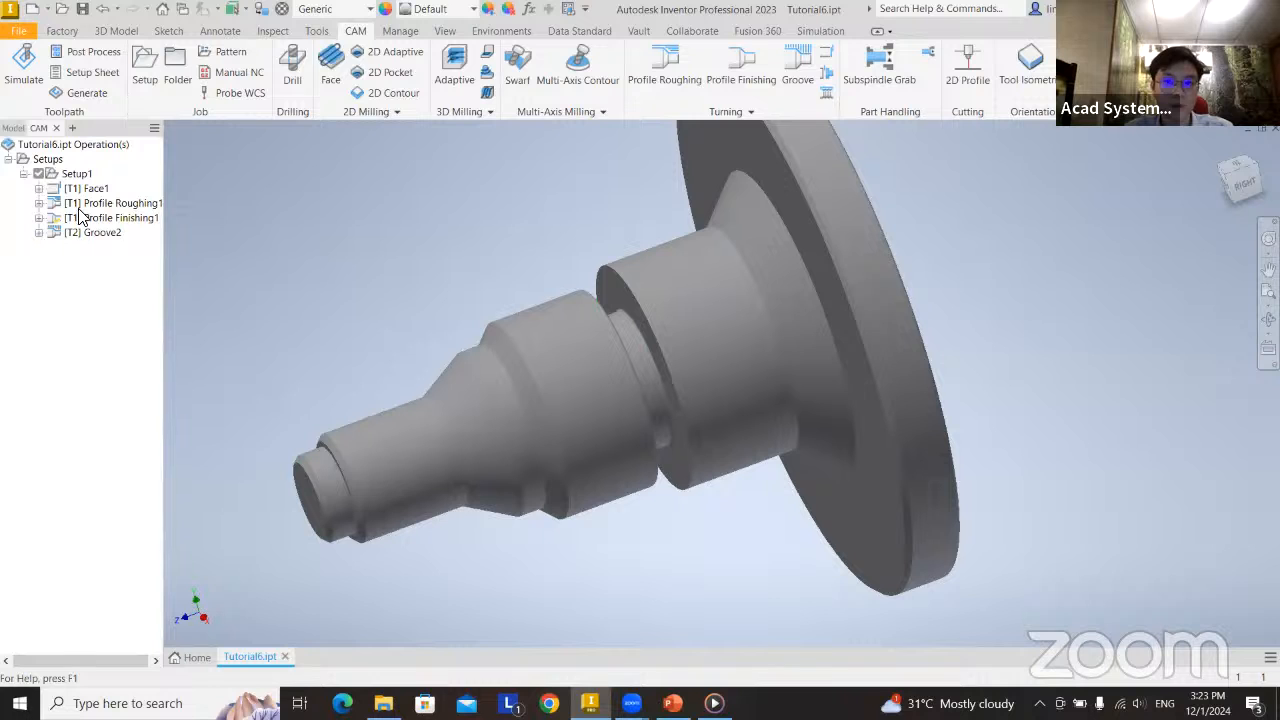
Open a simulation of all four operations, from Face1 through Groove2.
middle_click_drag(631, 278, 693, 254)
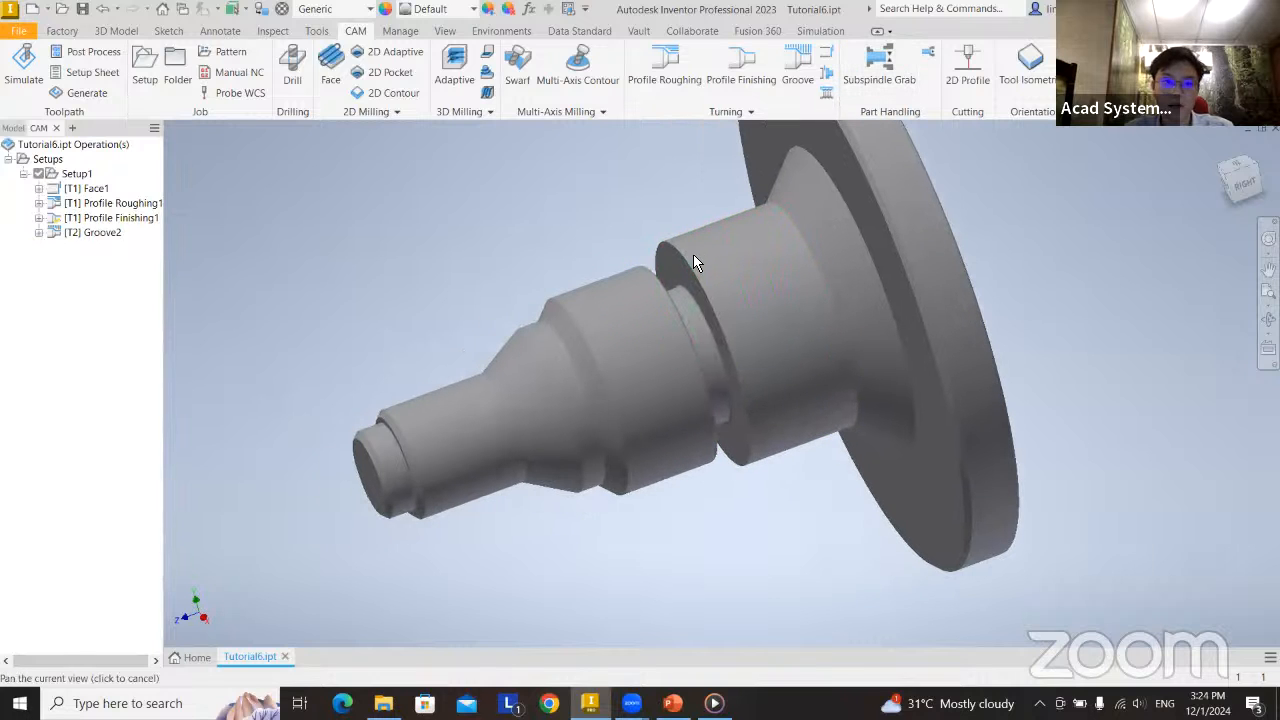
left_click(100, 232)
left_click(93, 191, "shift")
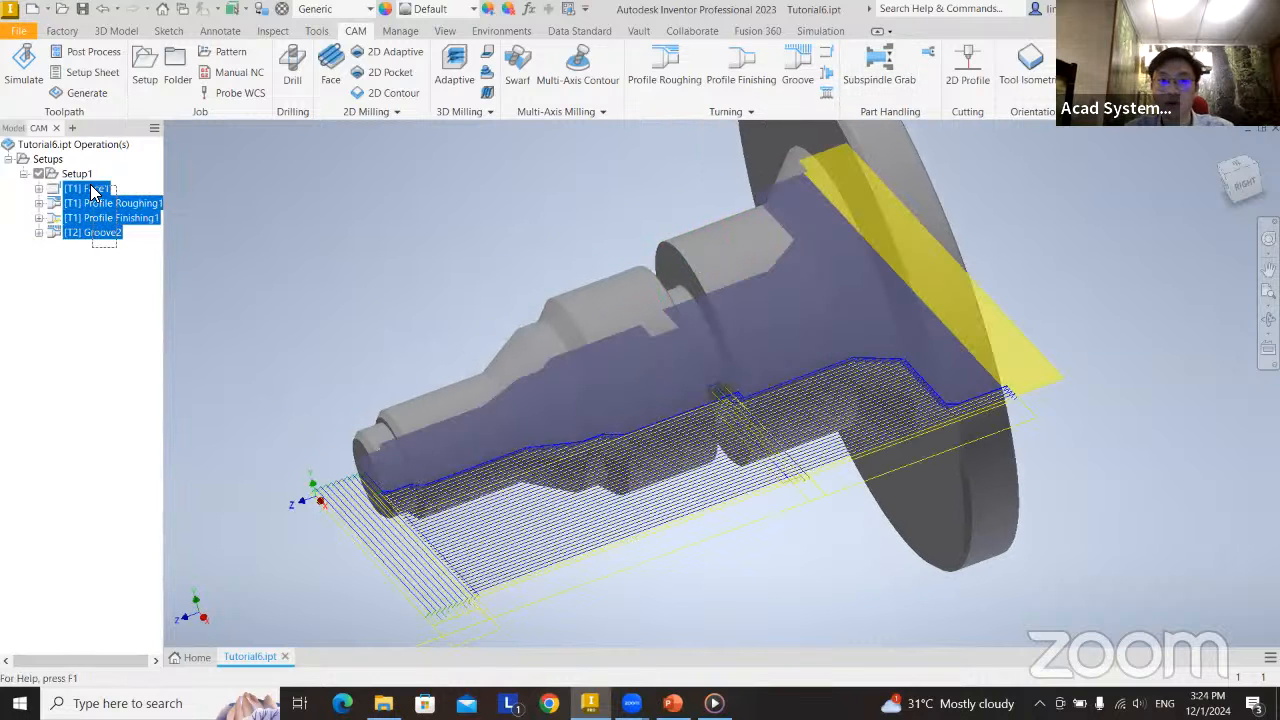
right_click(93, 191)
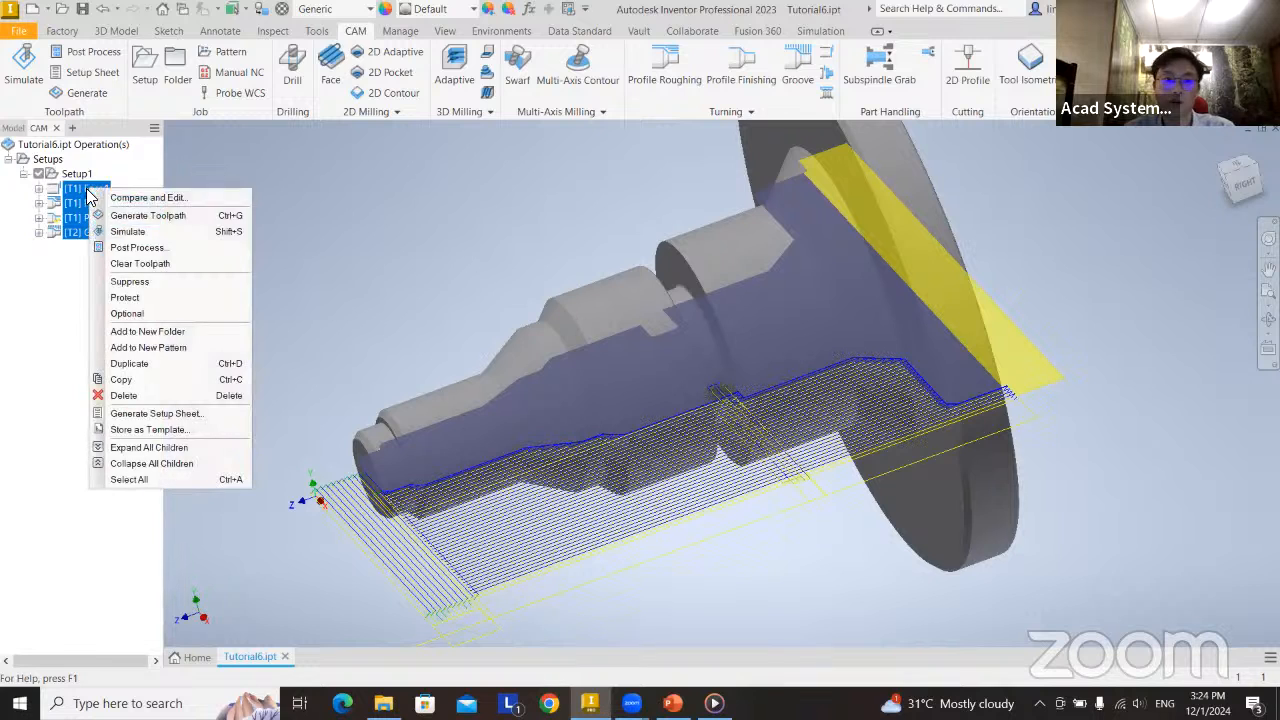
left_click(128, 231)
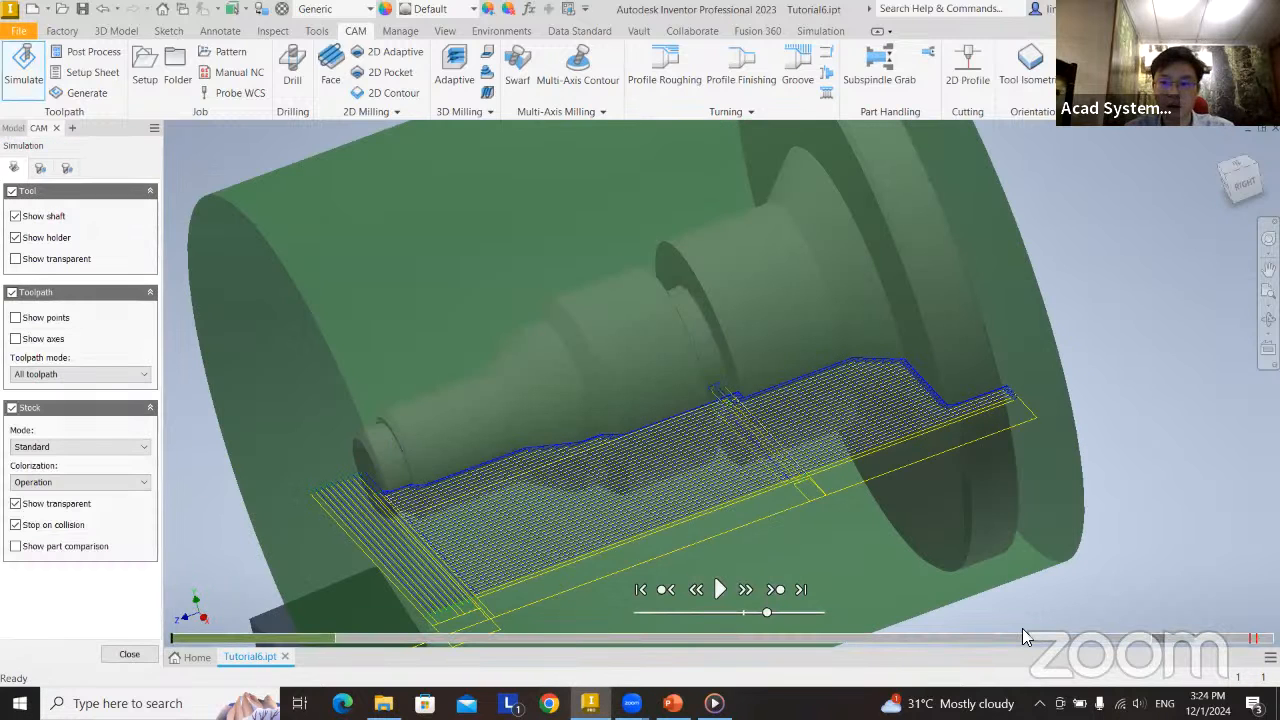
Advance the simulation to the first collision in Groove2, examine the tool and holder inside the groove, and close the simulation.
mouse_move(1250, 641)
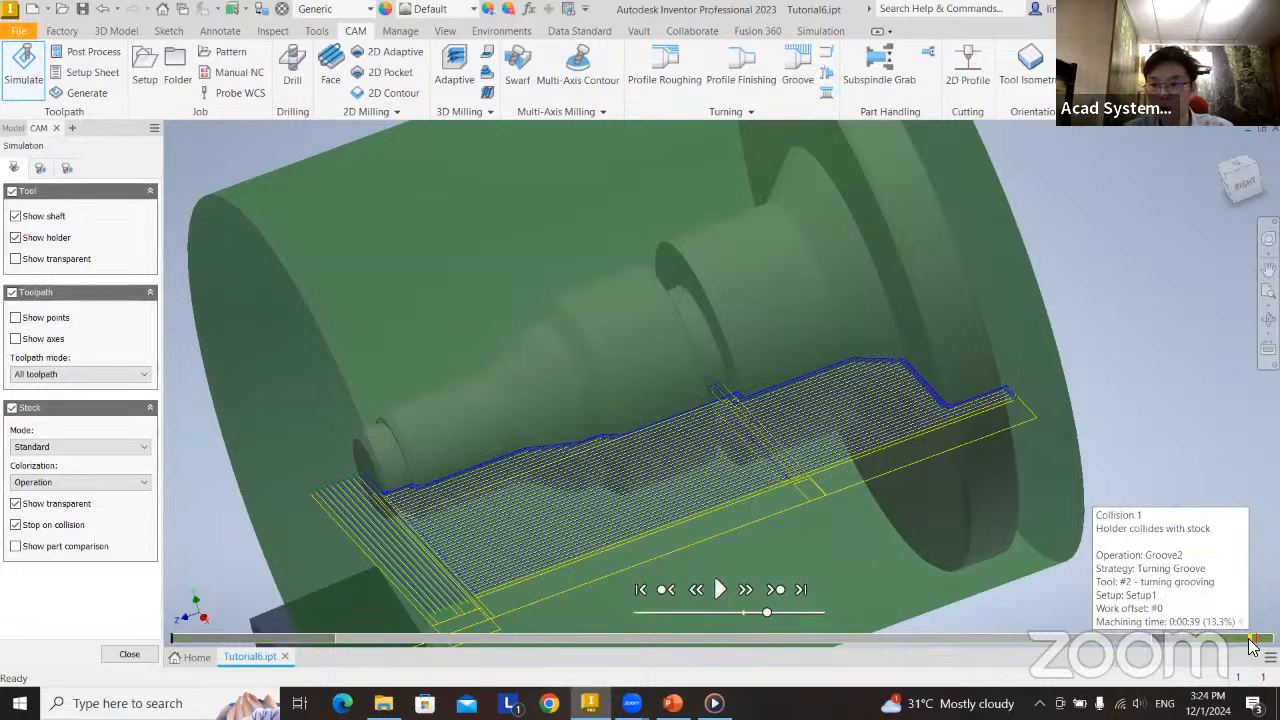
left_click(452, 638)
left_click_drag(532, 640, 891, 647)
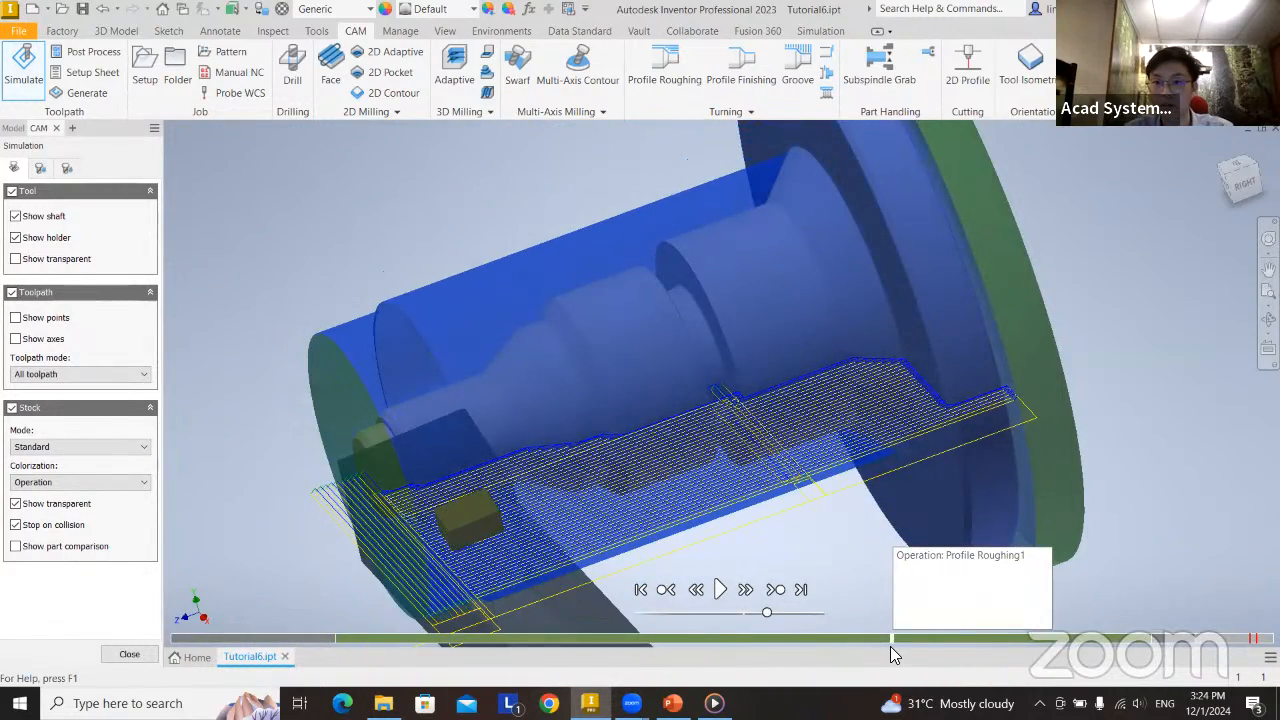
left_click_drag(1010, 655, 1251, 643)
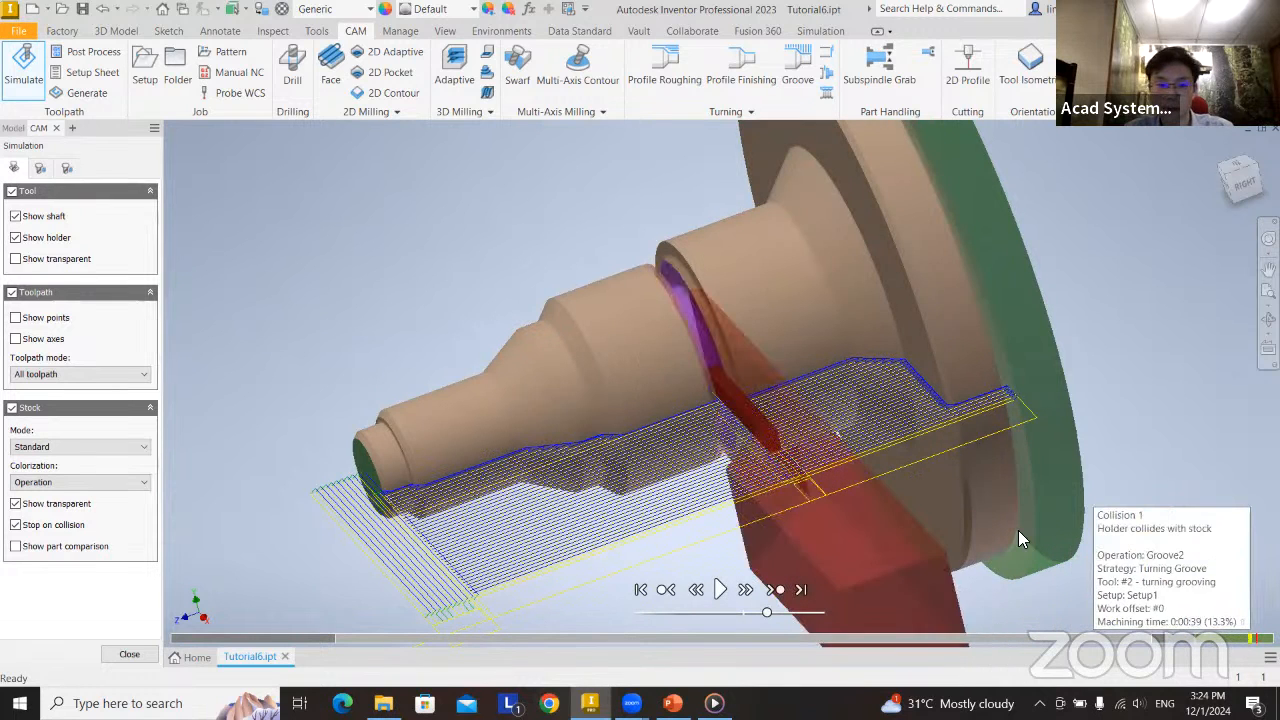
middle_click_drag(1018, 530, 774, 422, "shift")
scroll(740, 538, "up", 5)
scroll(738, 534, "down", 8)
mouse_move(738, 534)
middle_mouse_down("shift")
mouse_move(718, 380)
mouse_move(748, 430)
mouse_move(706, 434)
middle_mouse_up("shift")
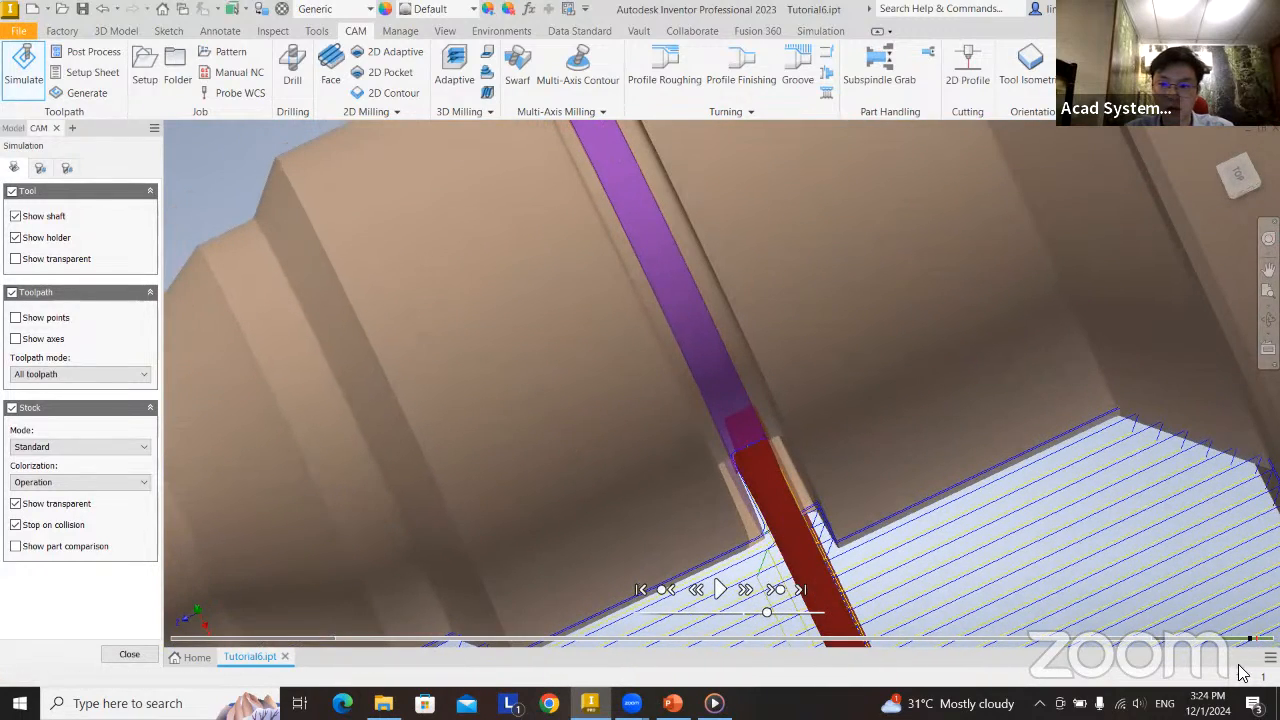
left_click(129, 656)
Edit the Groove2 operation to set its passes' up/down direction to Only down, and confirm it.
right_click(95, 234)
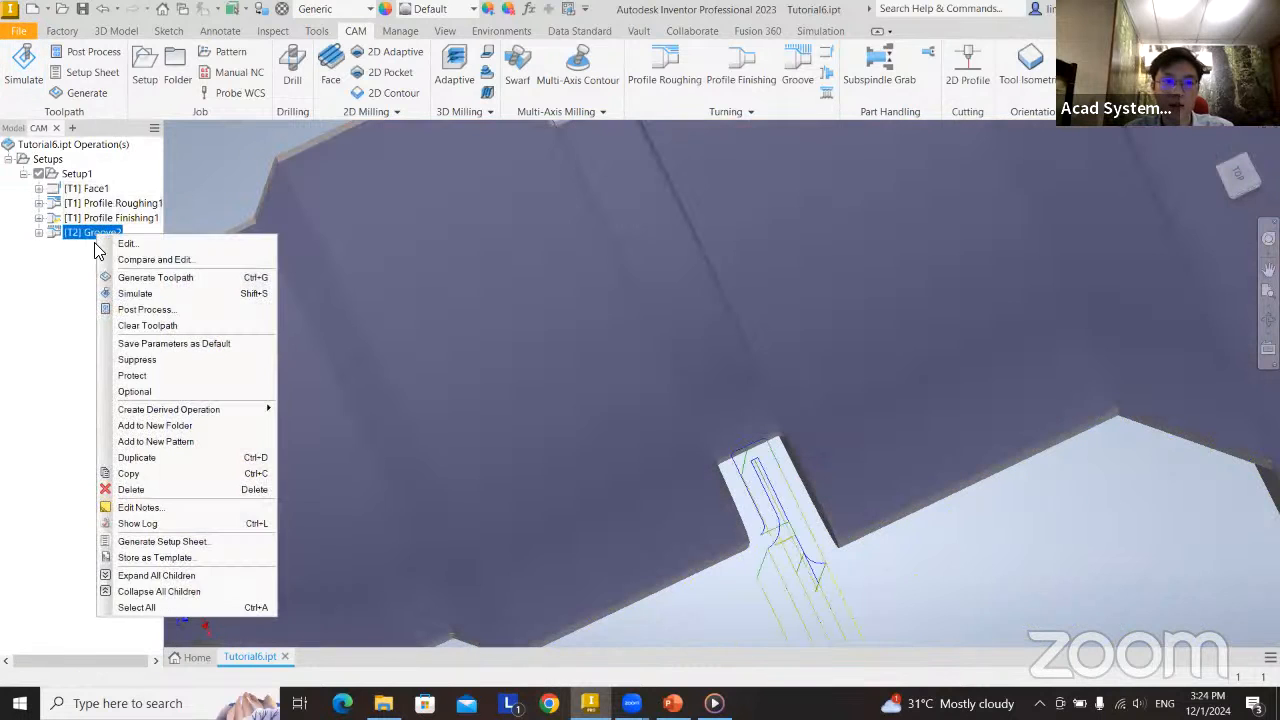
left_click(130, 256)
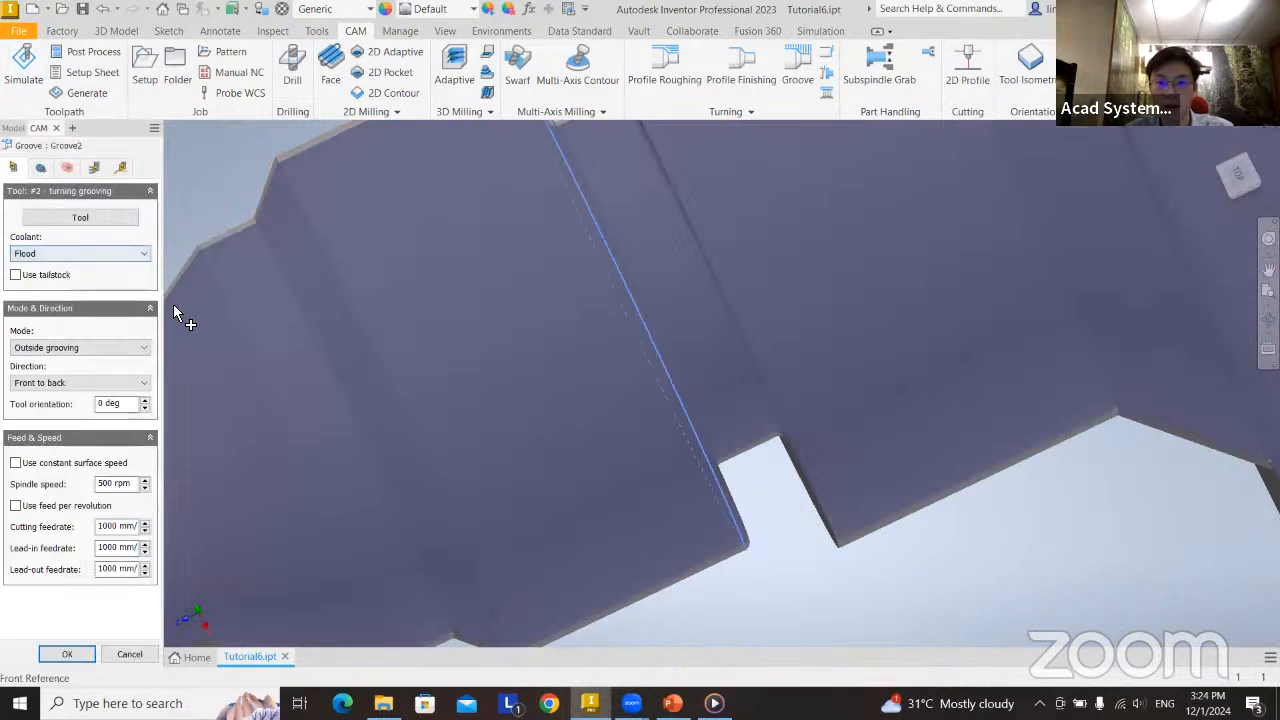
left_click(115, 165)
left_click(93, 168)
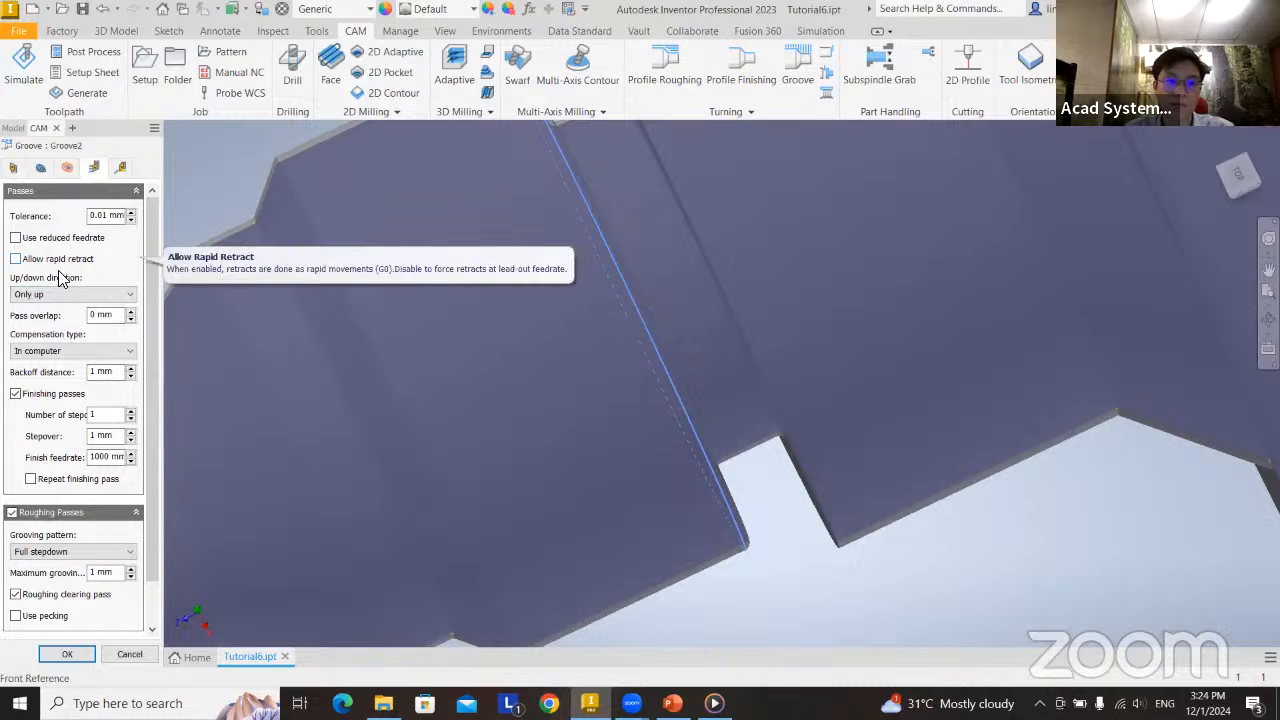
left_click(50, 294)
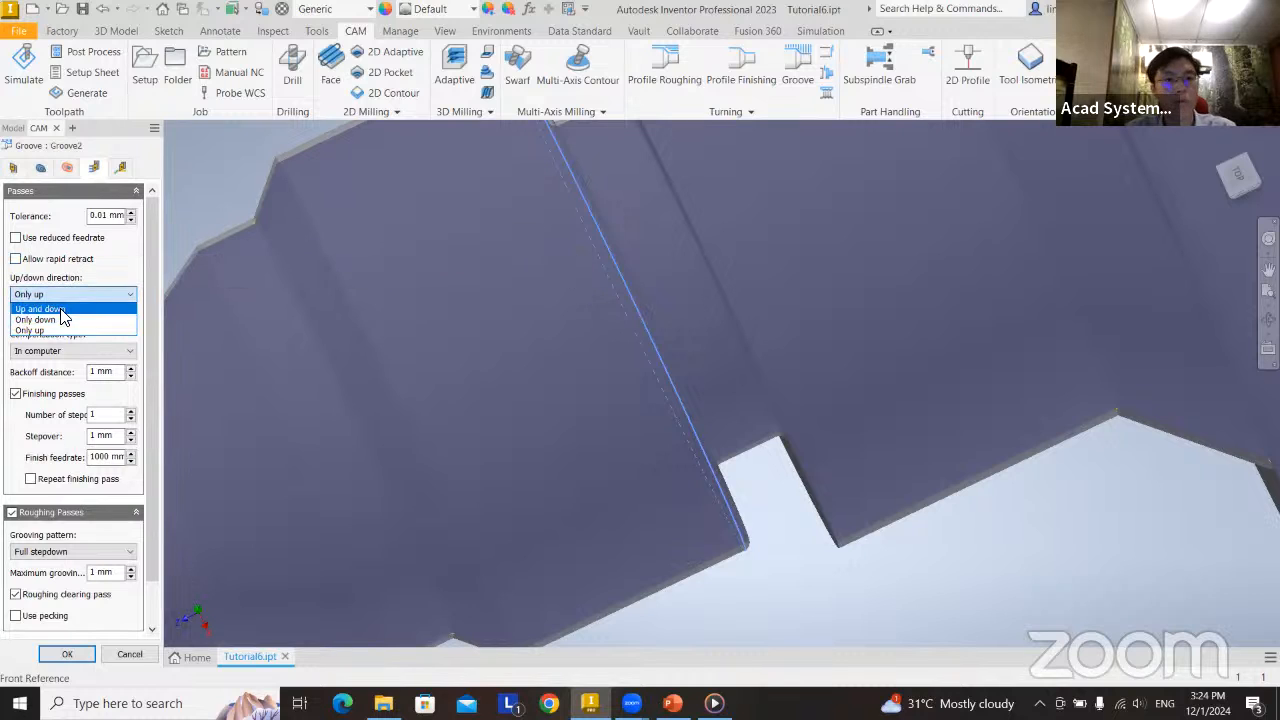
left_click(54, 320)
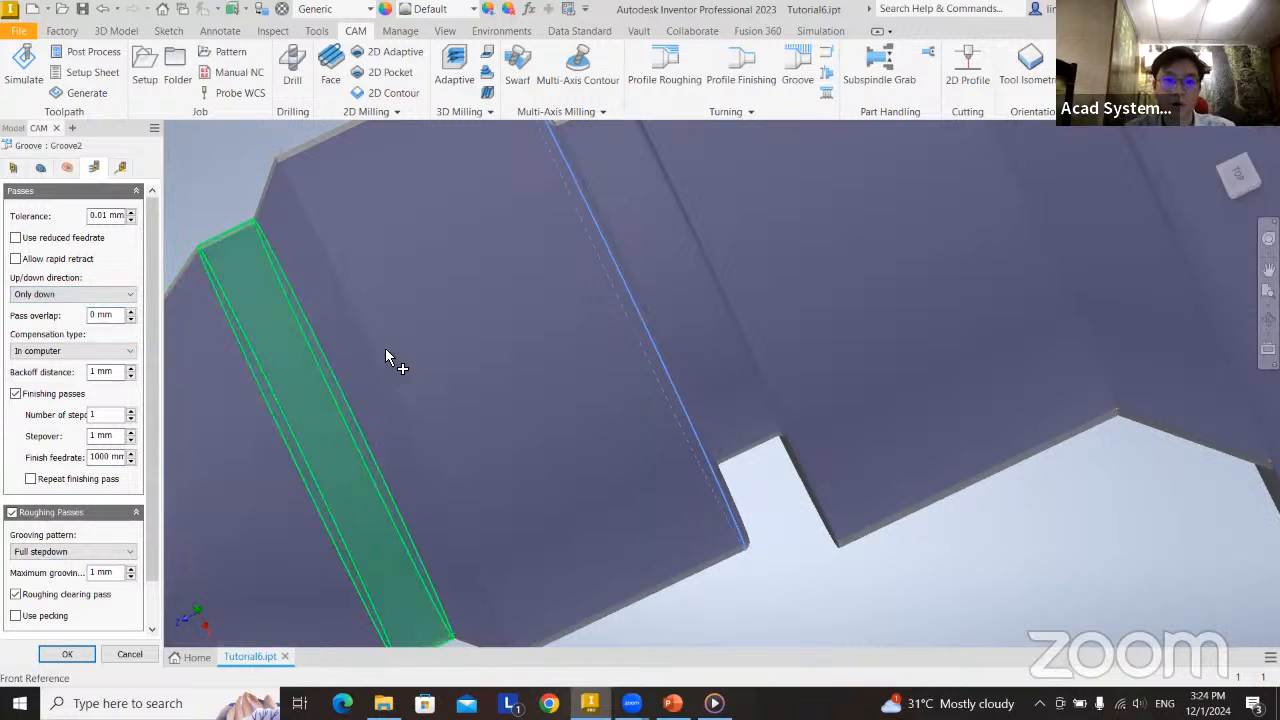
scroll(338, 478, "up", 5)
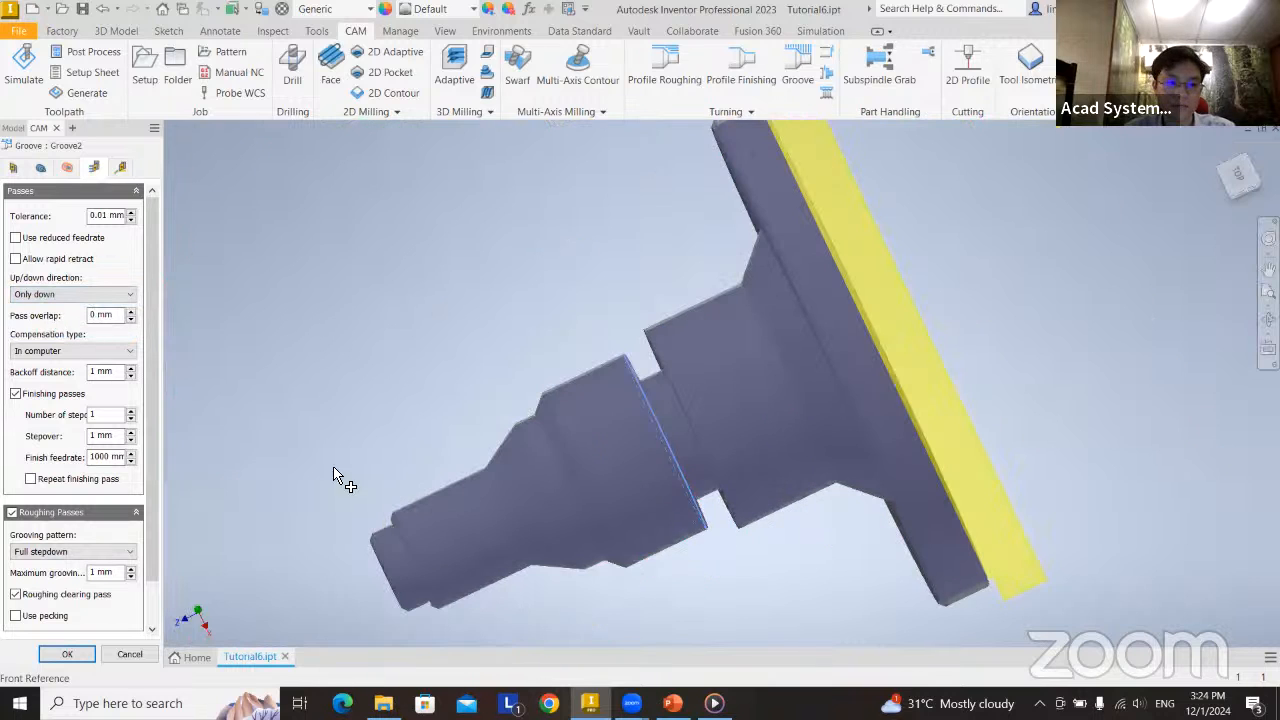
left_click(66, 655)
right_click(101, 232)
left_click_drag(79, 284, 86, 183)
right_click(88, 190)
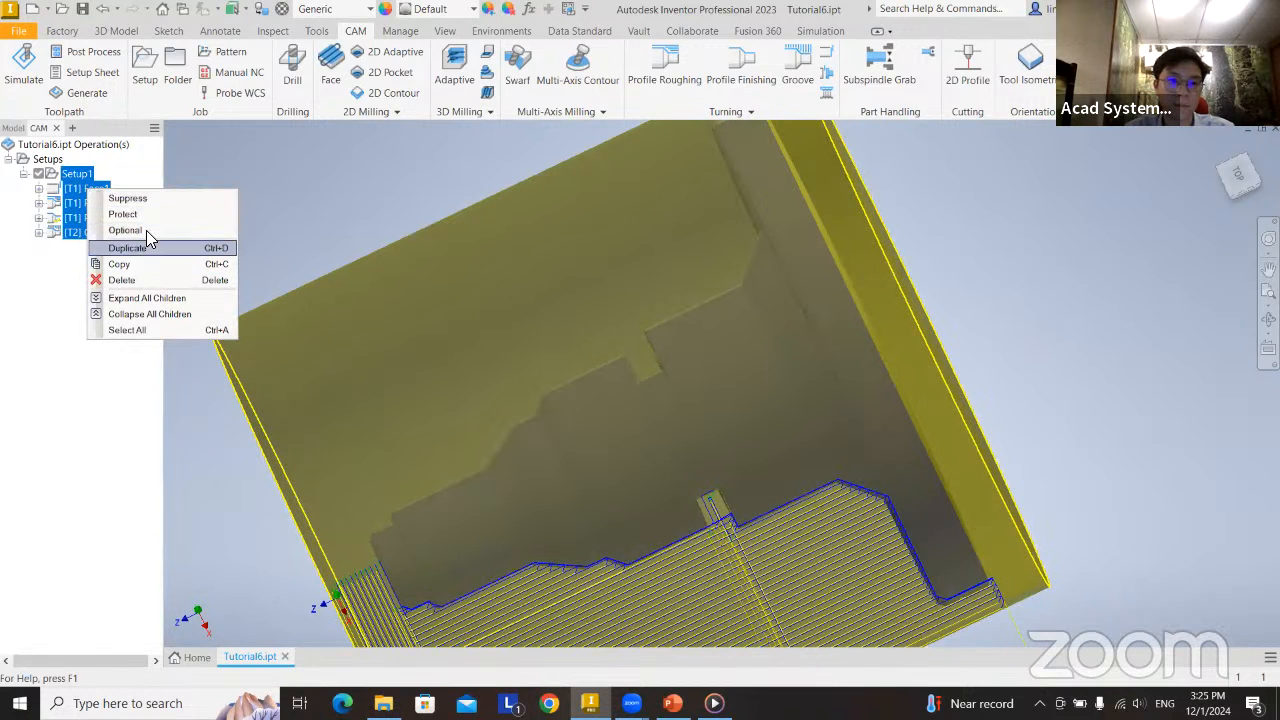
left_click(57, 329)
Simulate Face1, Profile Roughing1, Profile Finishing1 and Groove2 together again with the edited groove toolpath.
left_click_drag(102, 256, 90, 195)
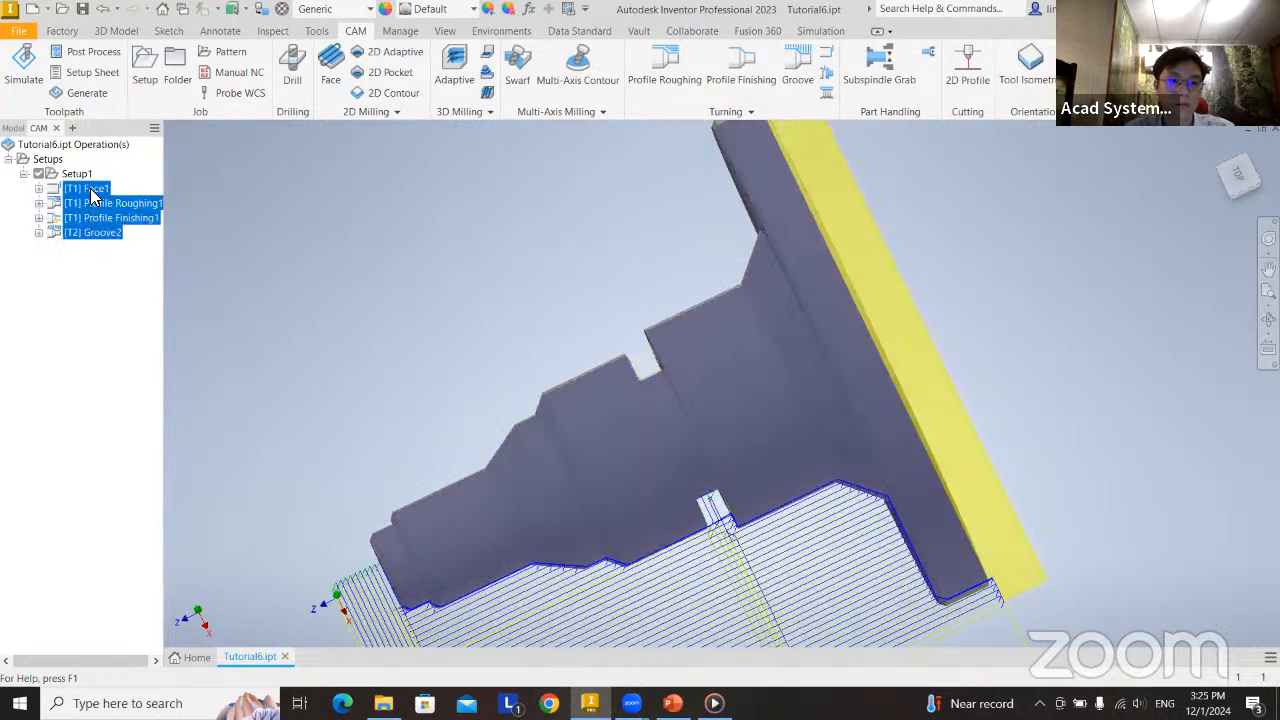
right_click(90, 195)
left_click(152, 230)
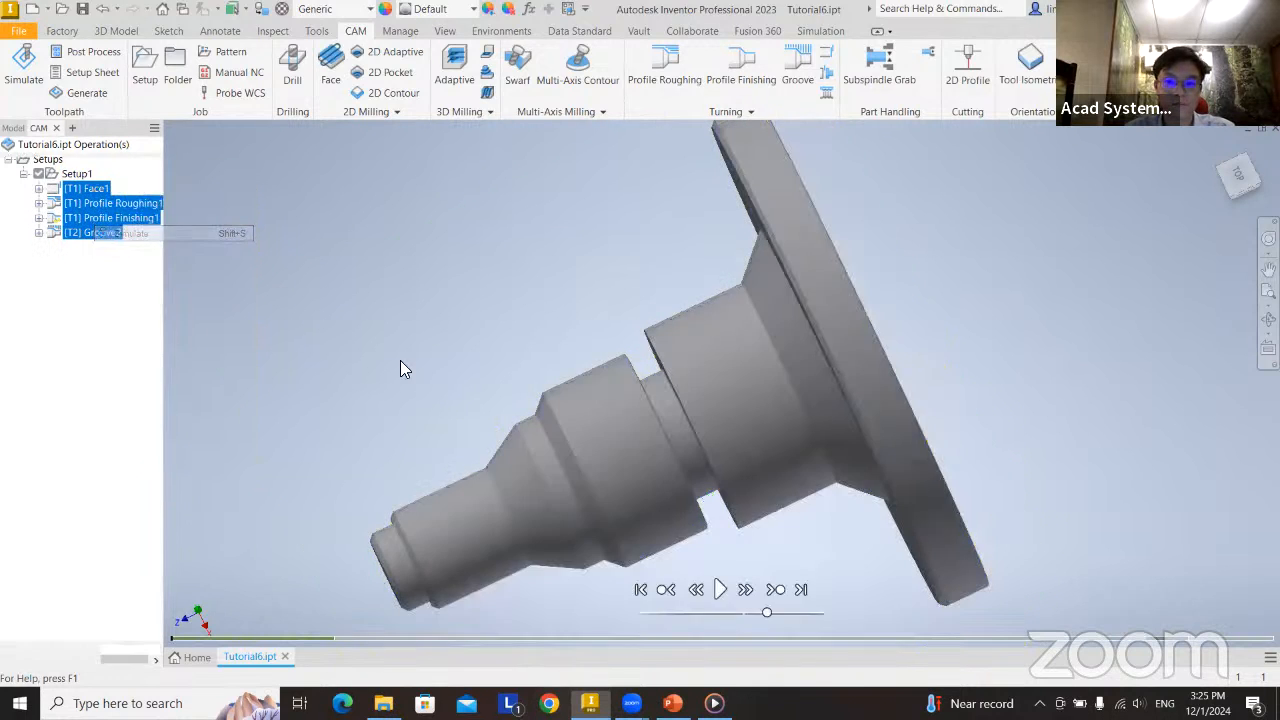
Advance the simulation to the Groove2 collision, examine the tool inside the groove up close and from the top view, and close the simulation.
left_click(1243, 640)
scroll(712, 468, "up", 10)
scroll(766, 488, "up", 5)
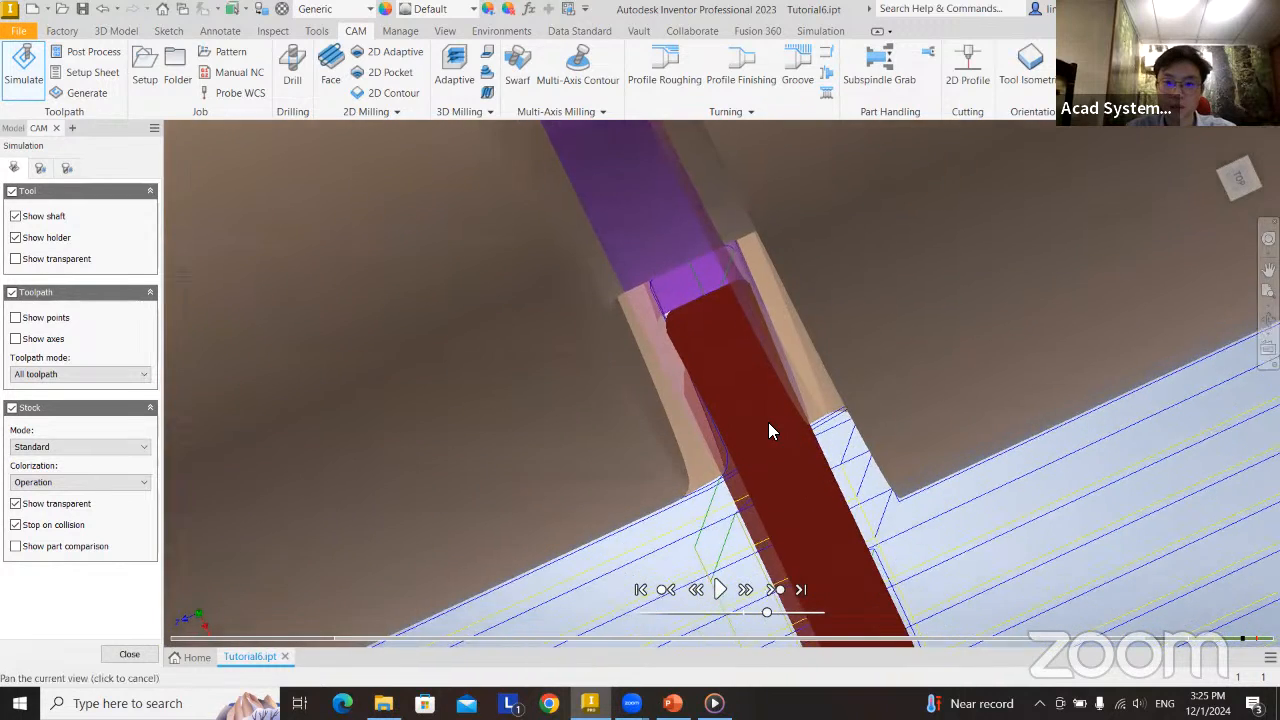
scroll(770, 425, "up", 4)
middle_click_drag(771, 417, 770, 460)
scroll(826, 328, "down", 4)
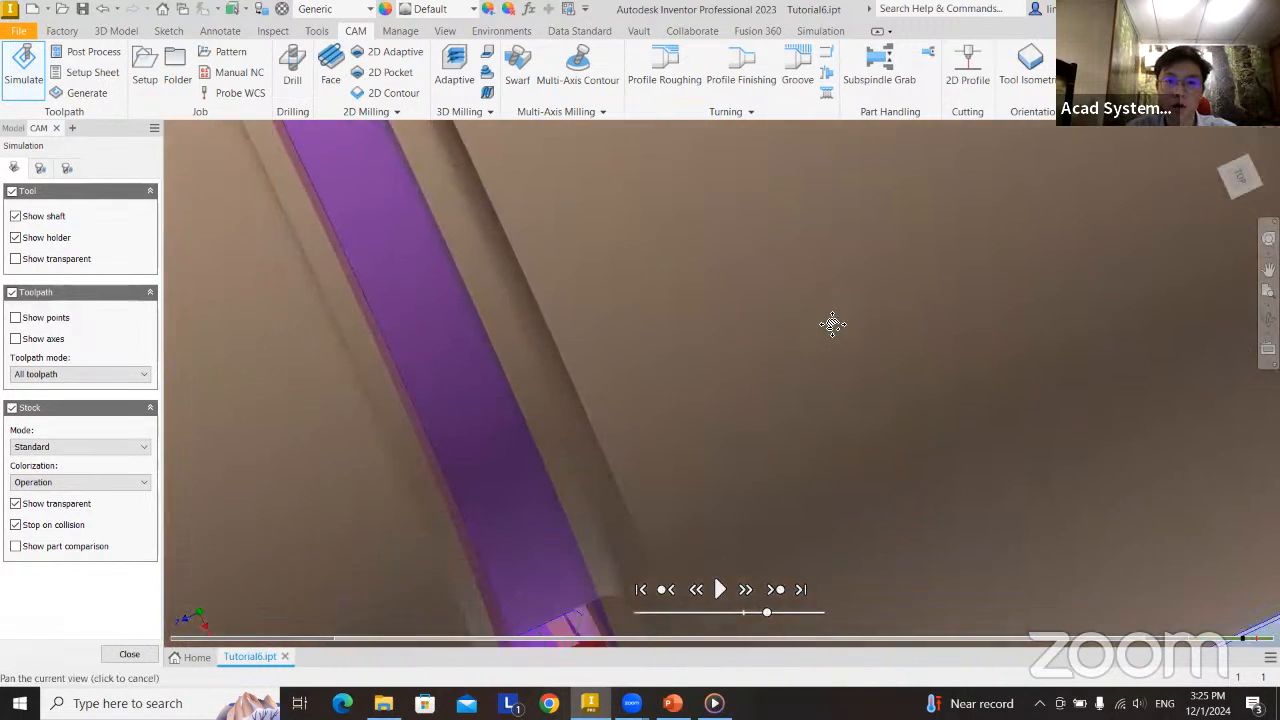
scroll(832, 324, "down", 4)
middle_click_drag(742, 432, 768, 440, "shift")
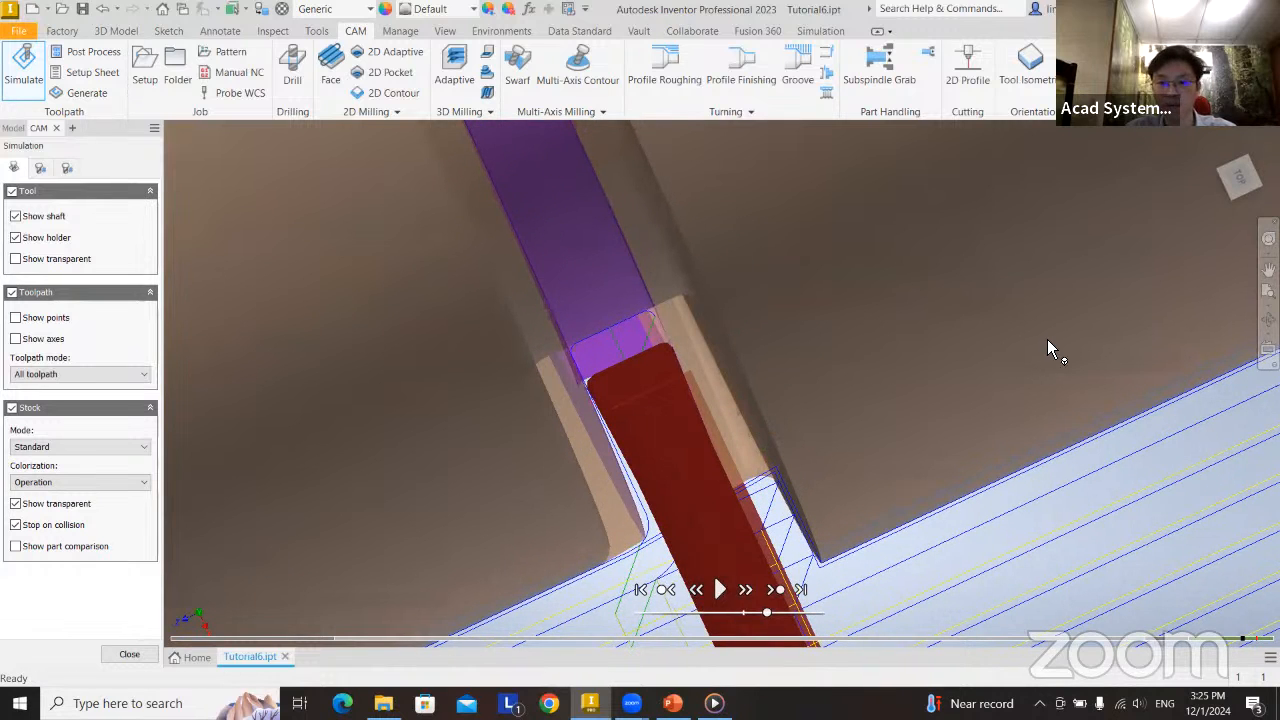
left_click(1246, 175)
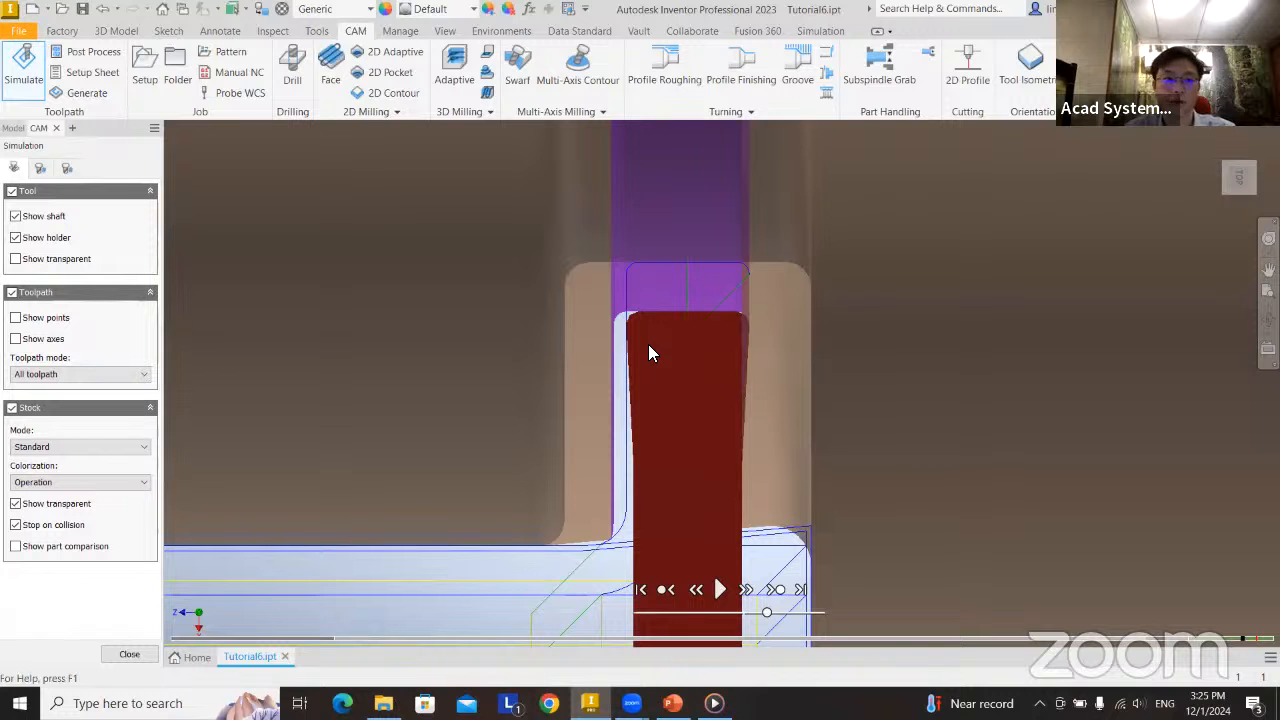
left_click(129, 655)
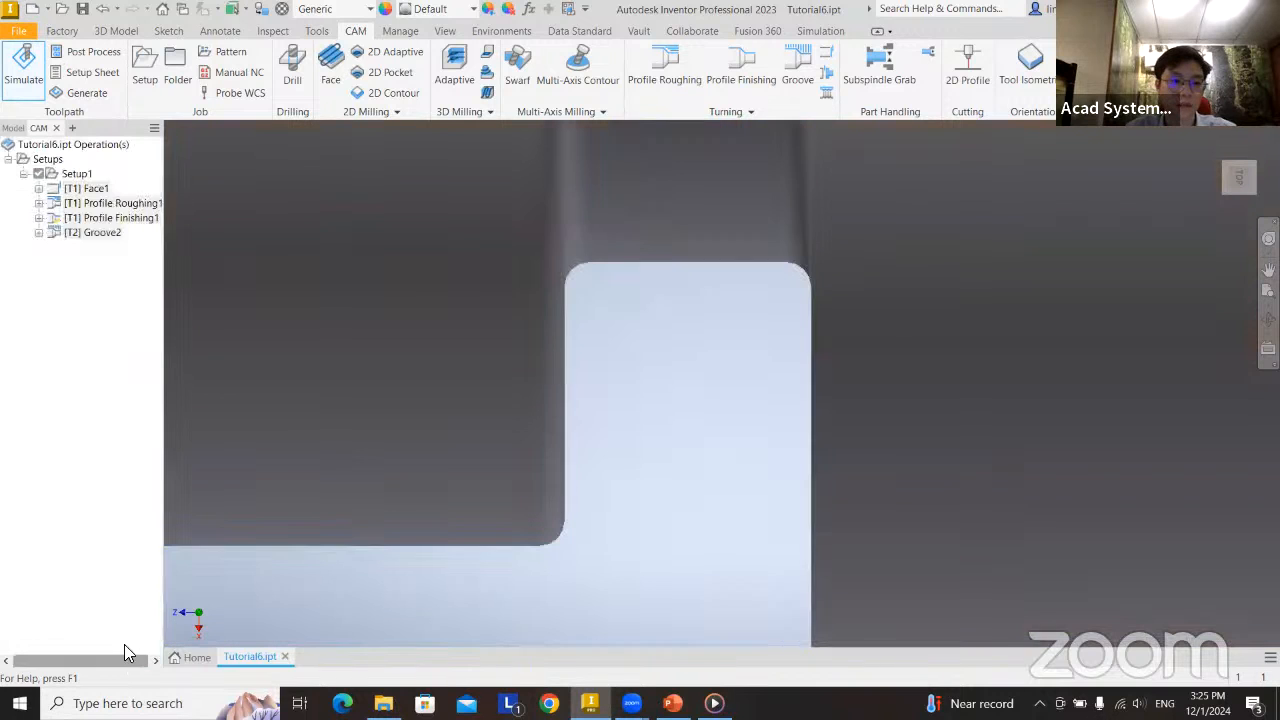
Open Groove2 alone for editing and review its linking, passes, radii, geometry and tool settings.
right_click(96, 233)
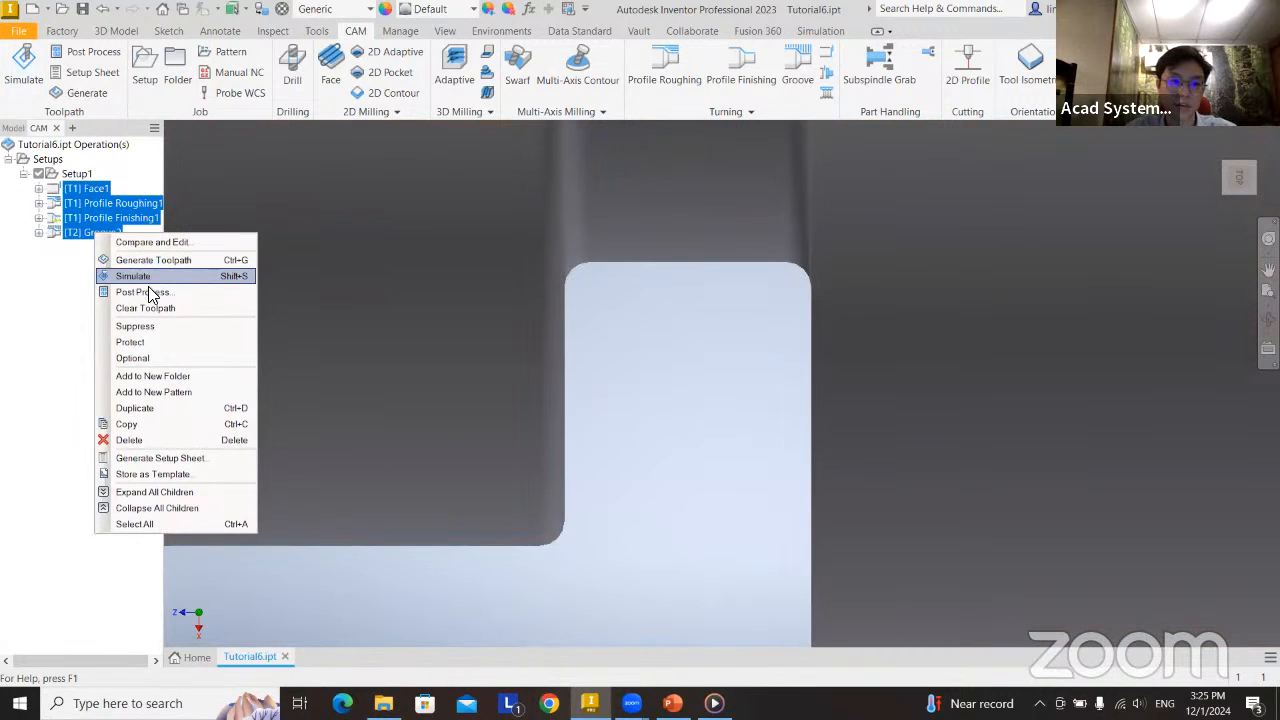
left_click(90, 233)
right_click(92, 234)
left_click(149, 247)
left_click(120, 167)
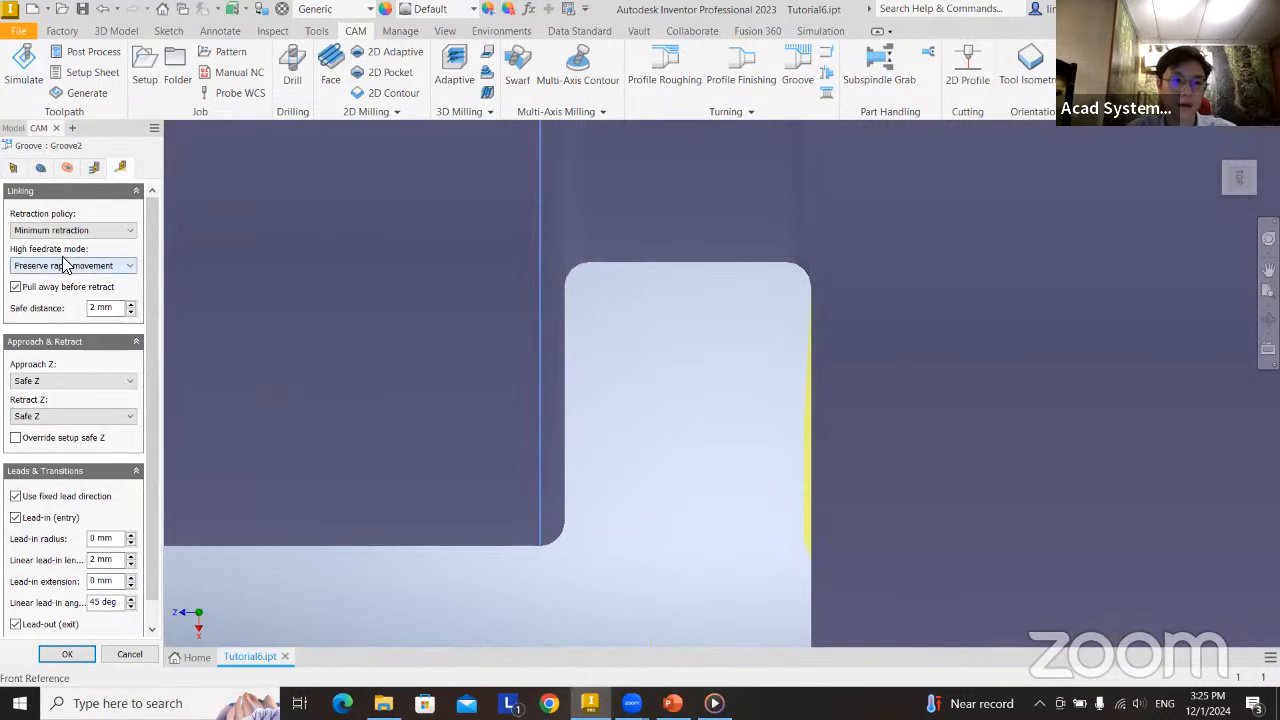
left_click(93, 167)
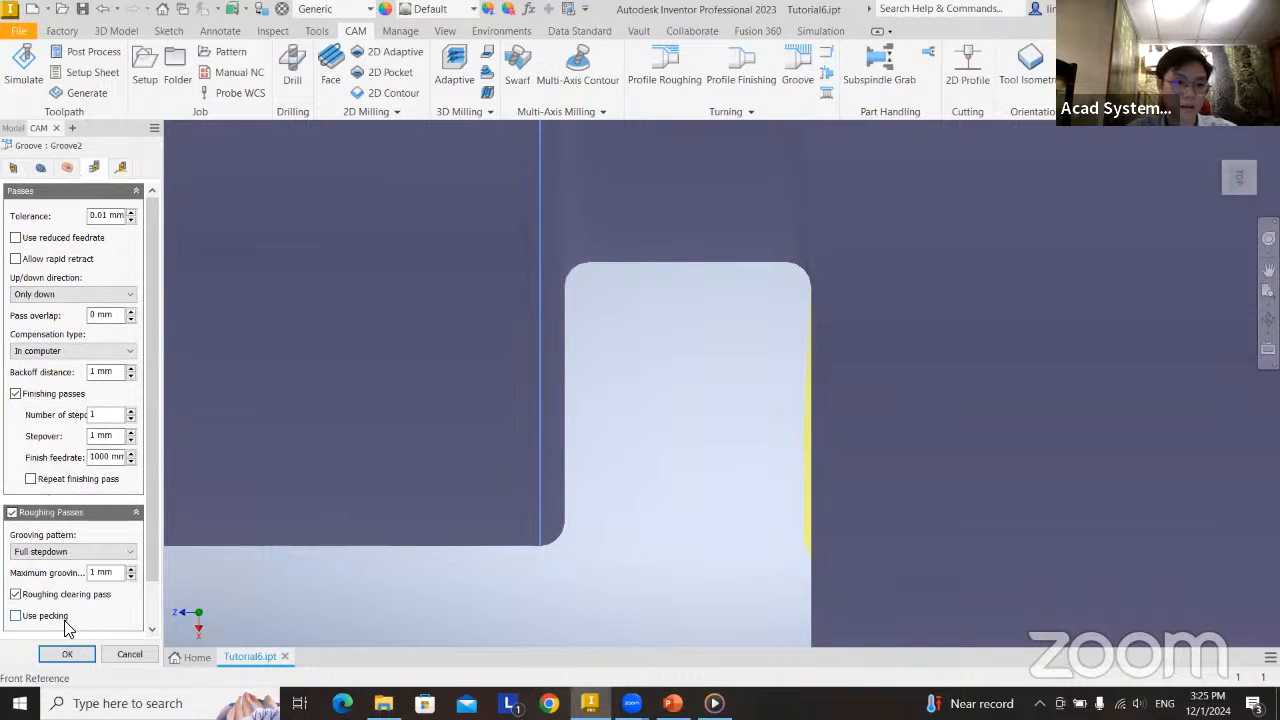
left_click(67, 167)
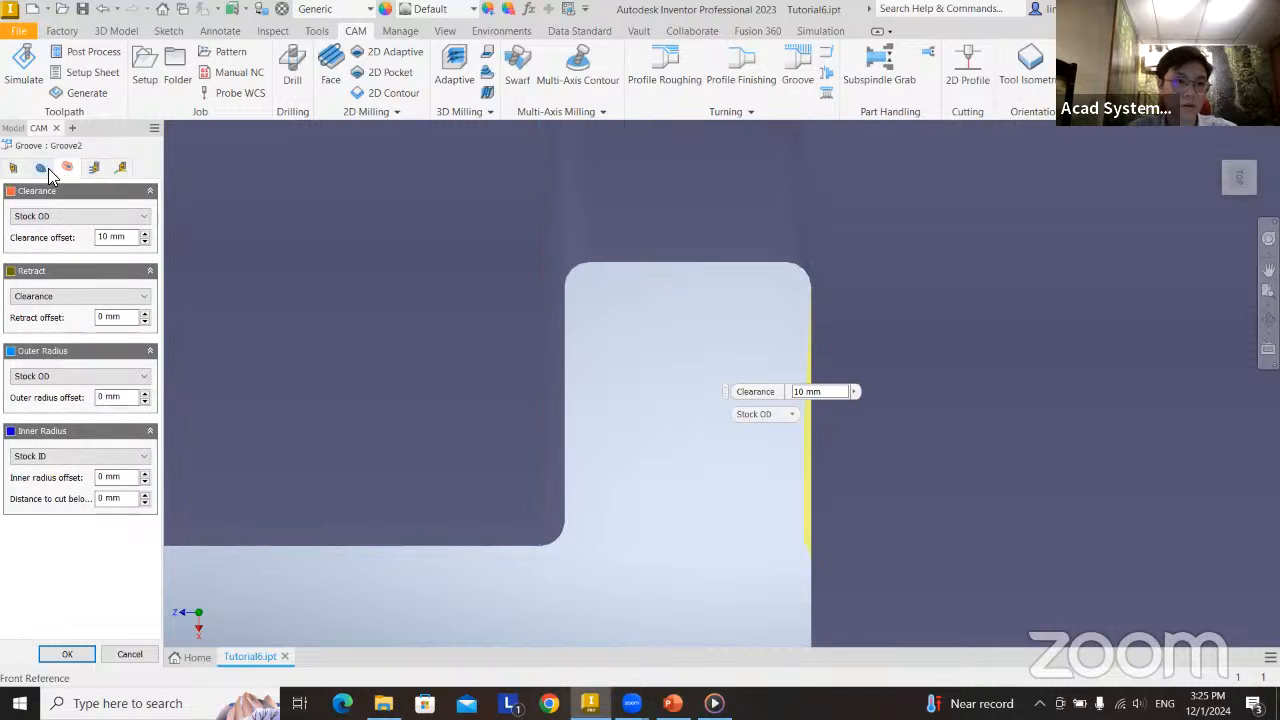
left_click(40, 167)
left_click(15, 168)
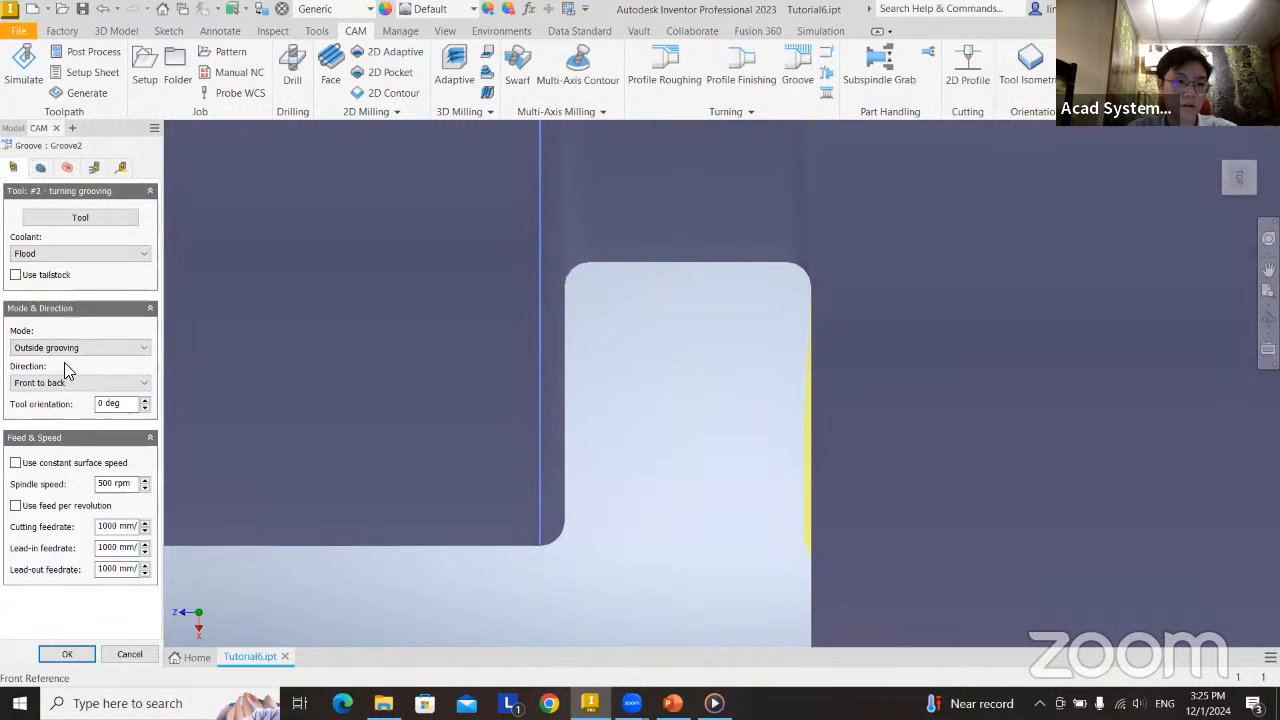
left_click(120, 166)
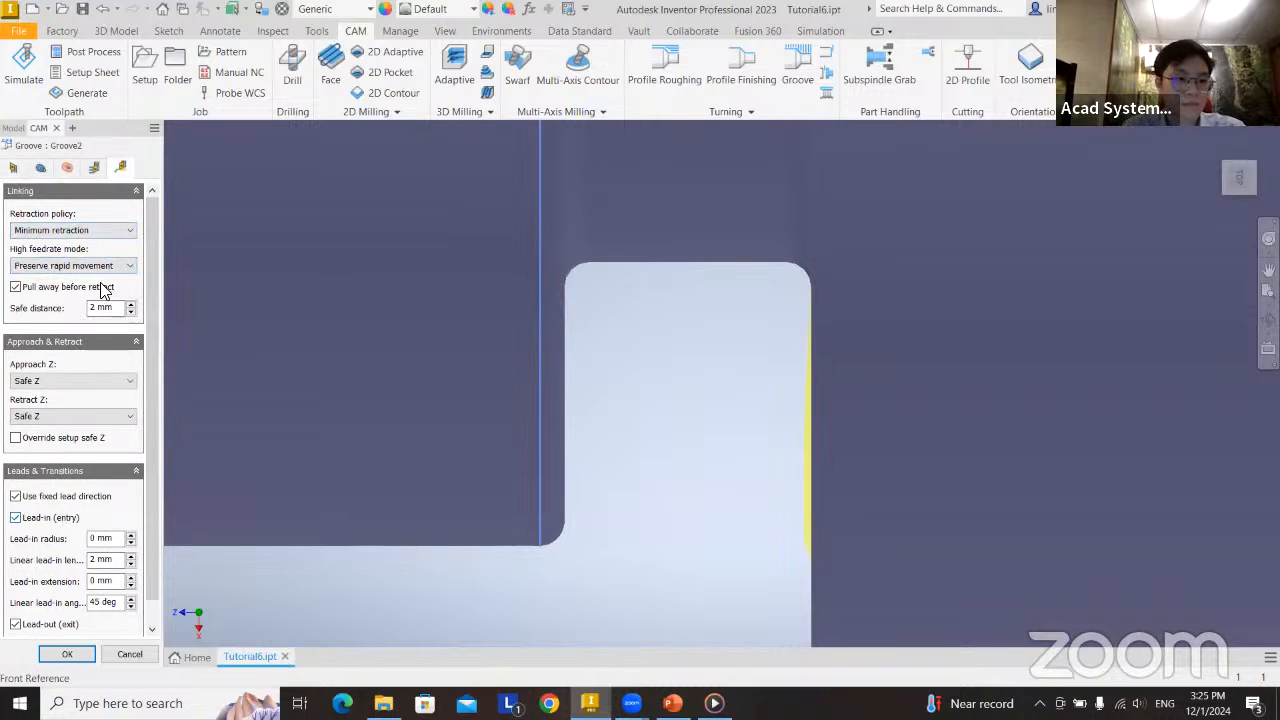
left_click(94, 167)
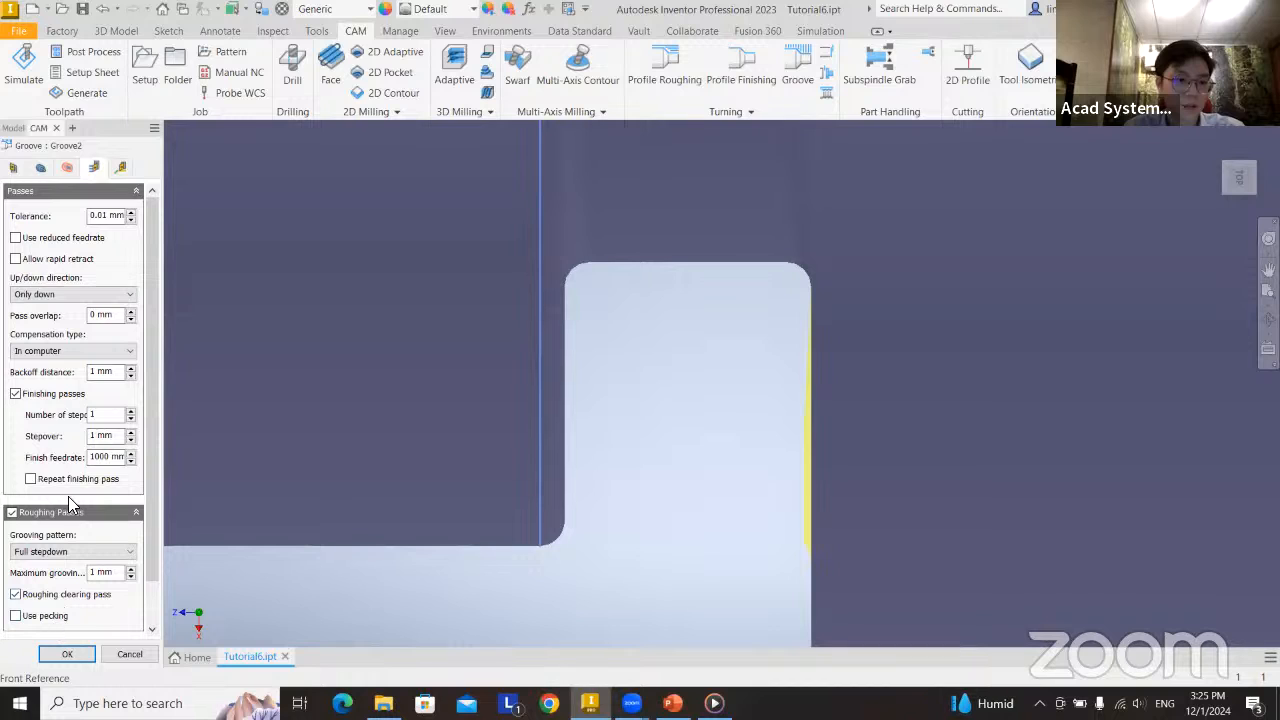
Allow rapid retract in Groove2's passes and set the up/down direction to Only up.
left_click(83, 298)
left_click(83, 298)
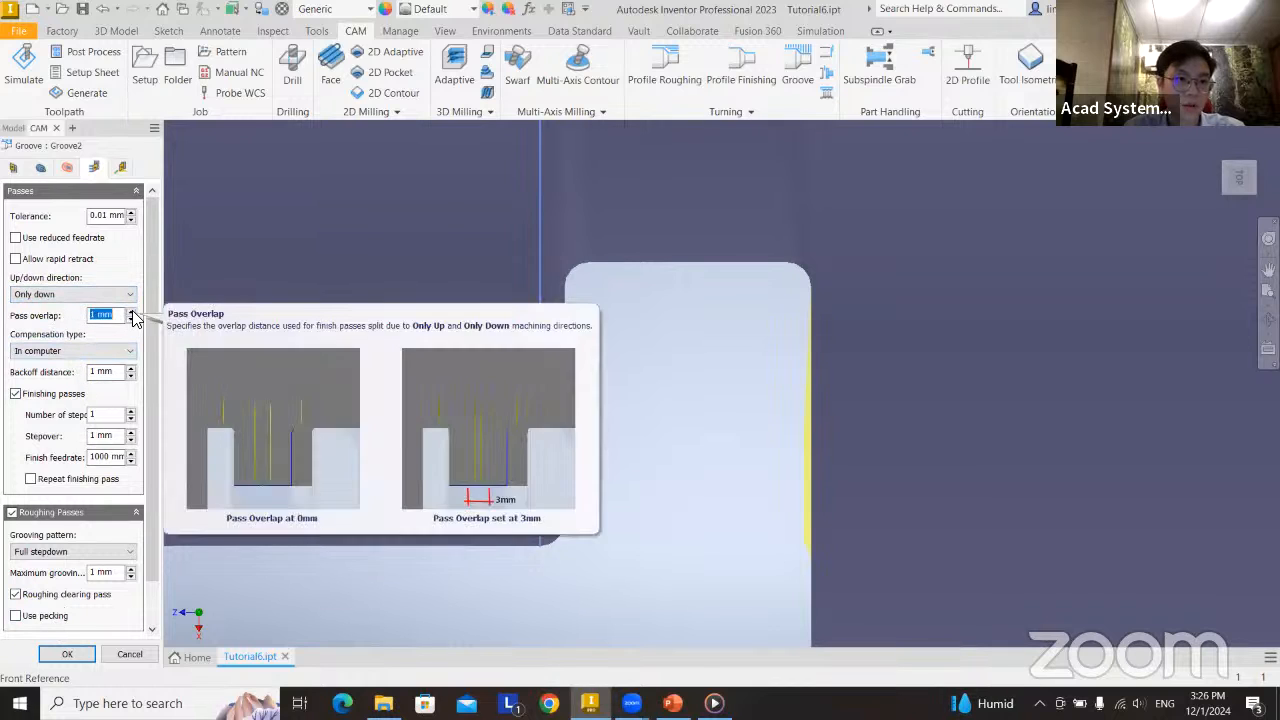
left_click(46, 262)
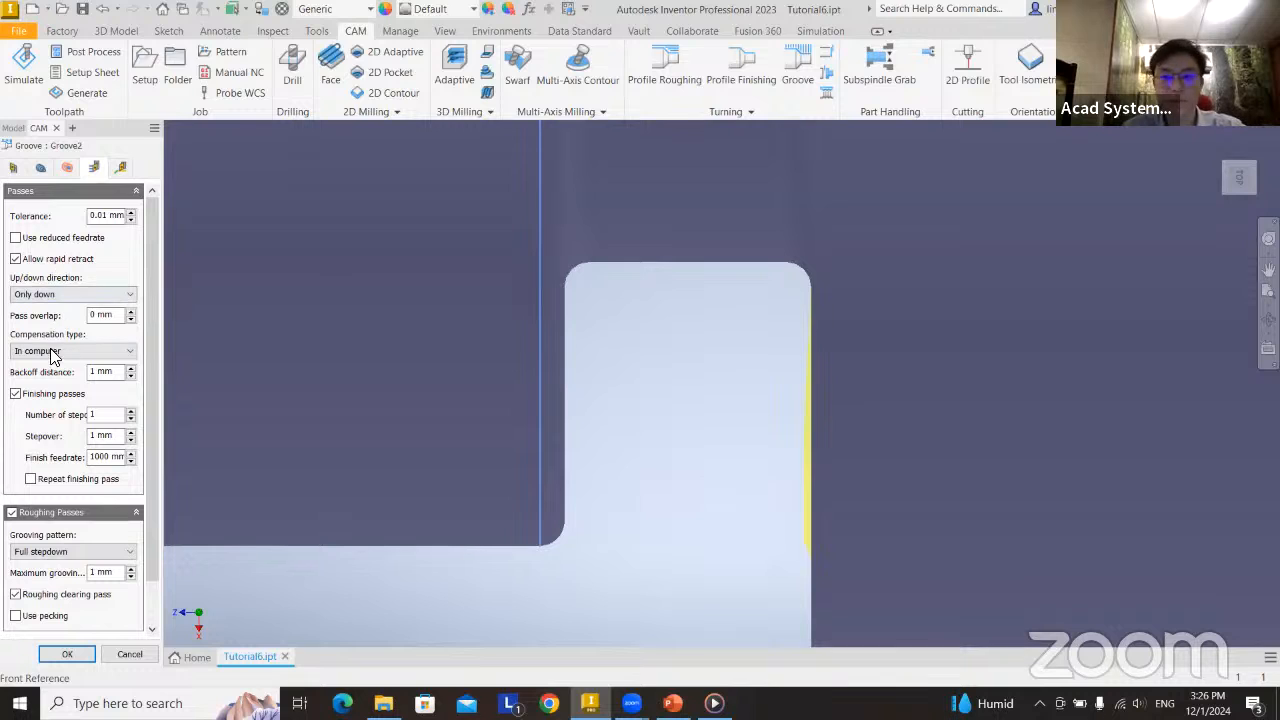
left_click(65, 295)
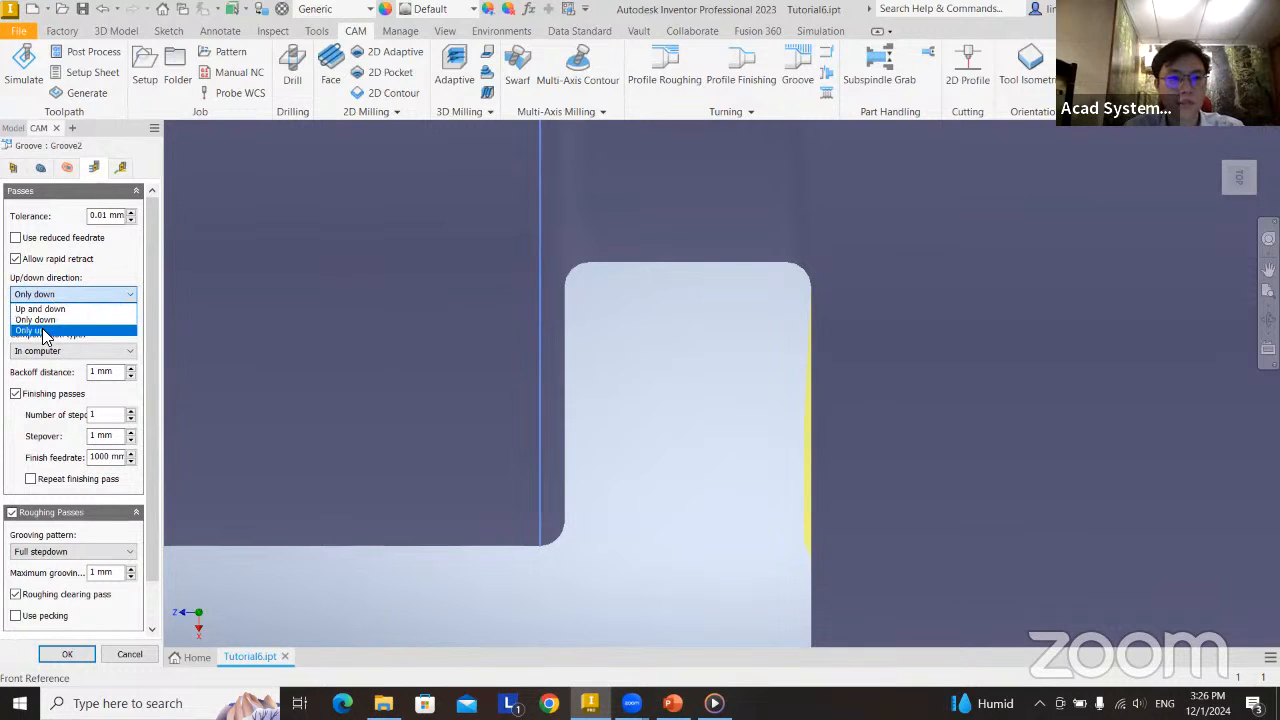
left_click(44, 331)
left_click(128, 315)
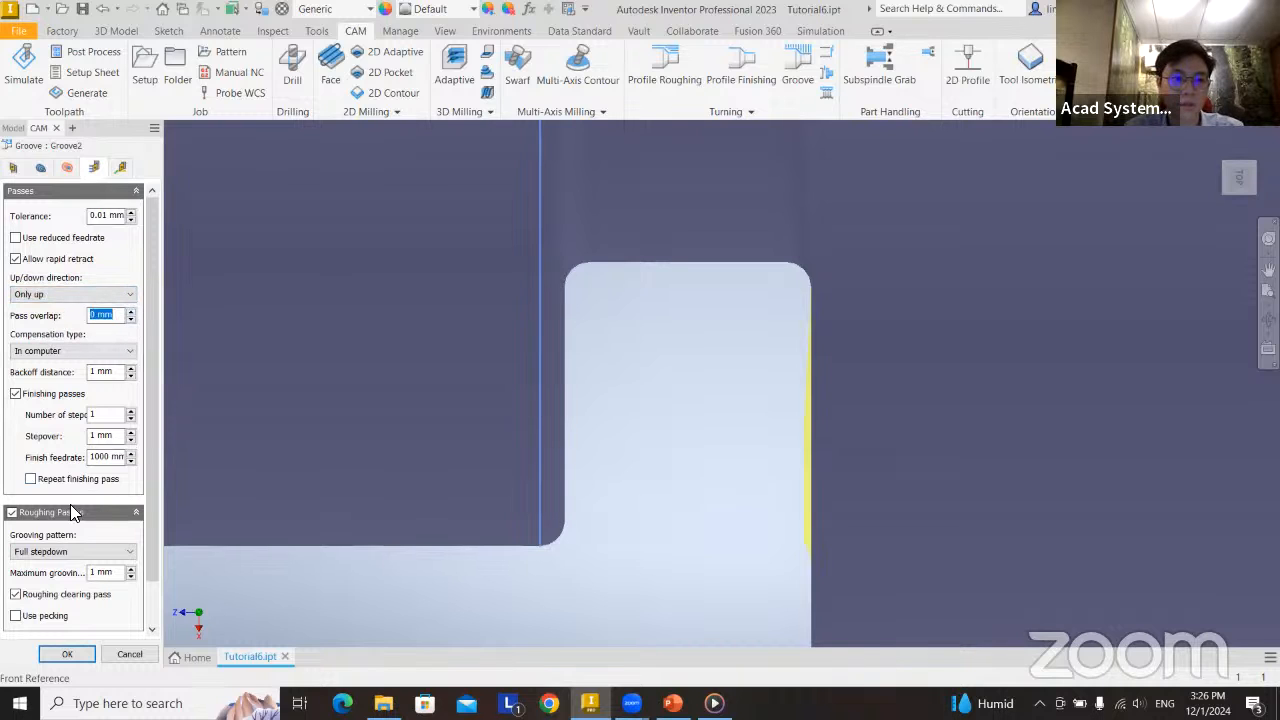
mouse_move(75, 517)
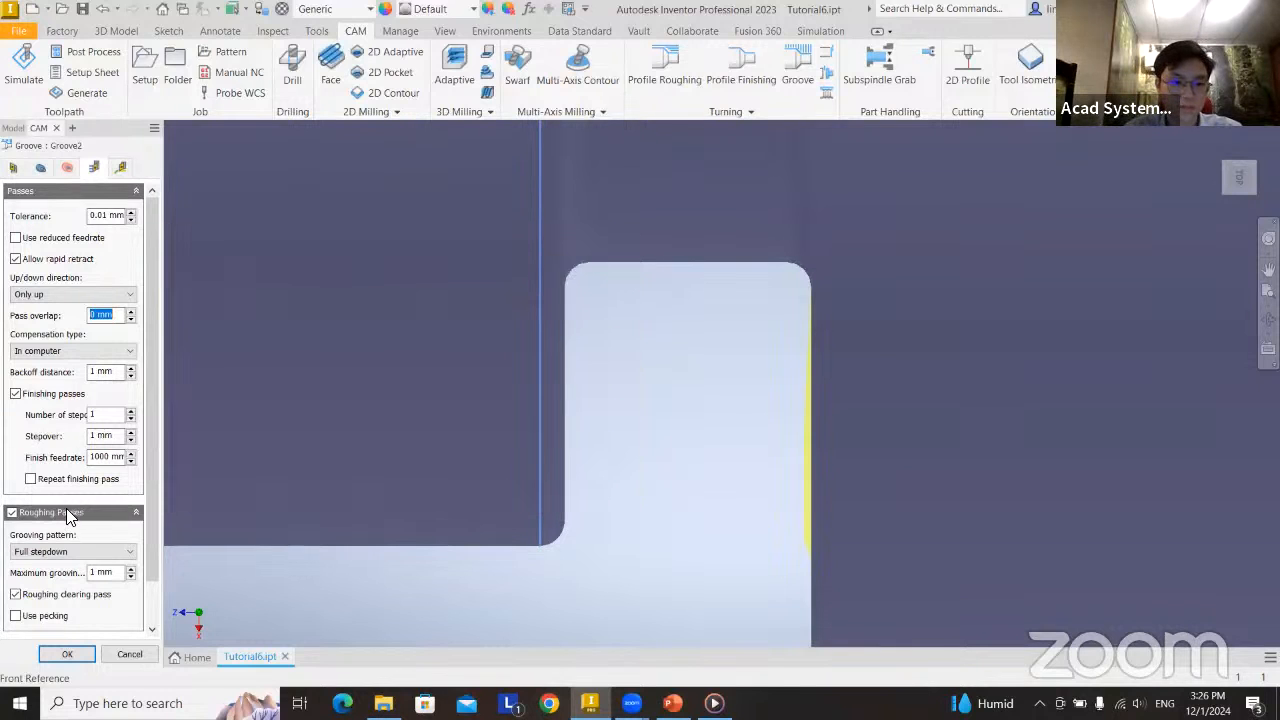
Set Groove2's grooving pattern to Partial stepdown, enable pecking for the roughing passes, and confirm the operation.
left_click(60, 552)
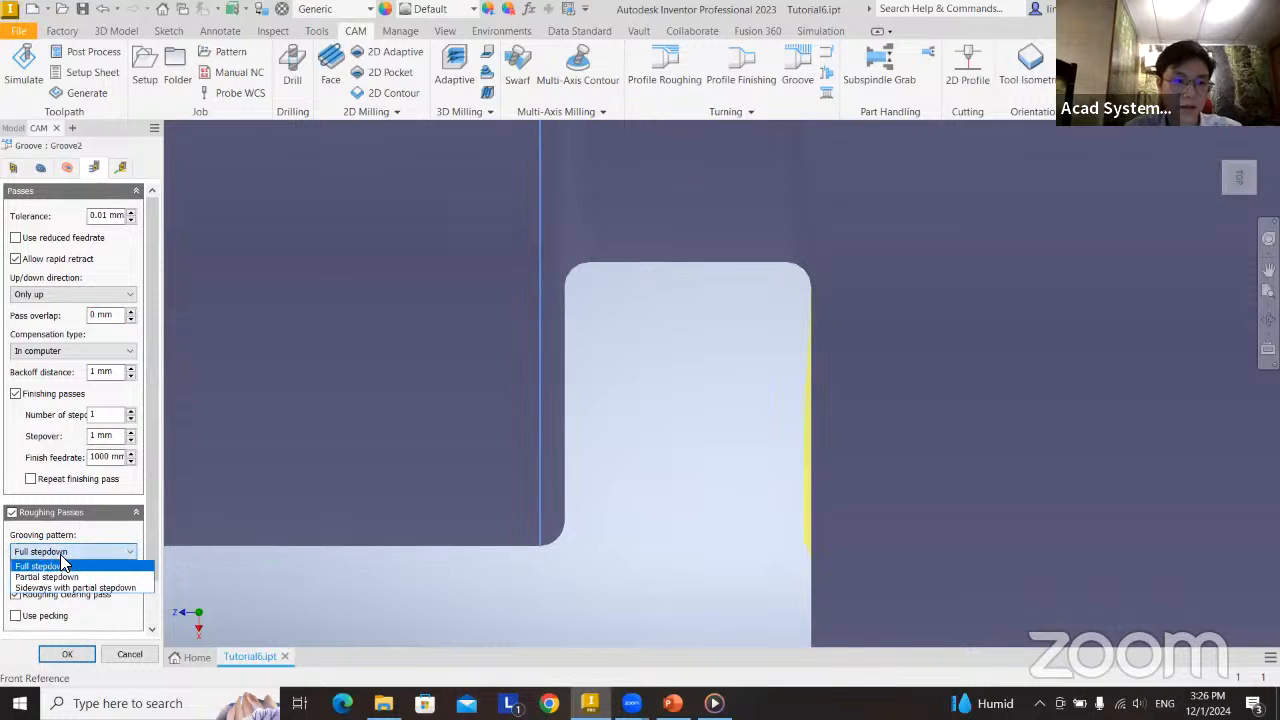
key("Up")
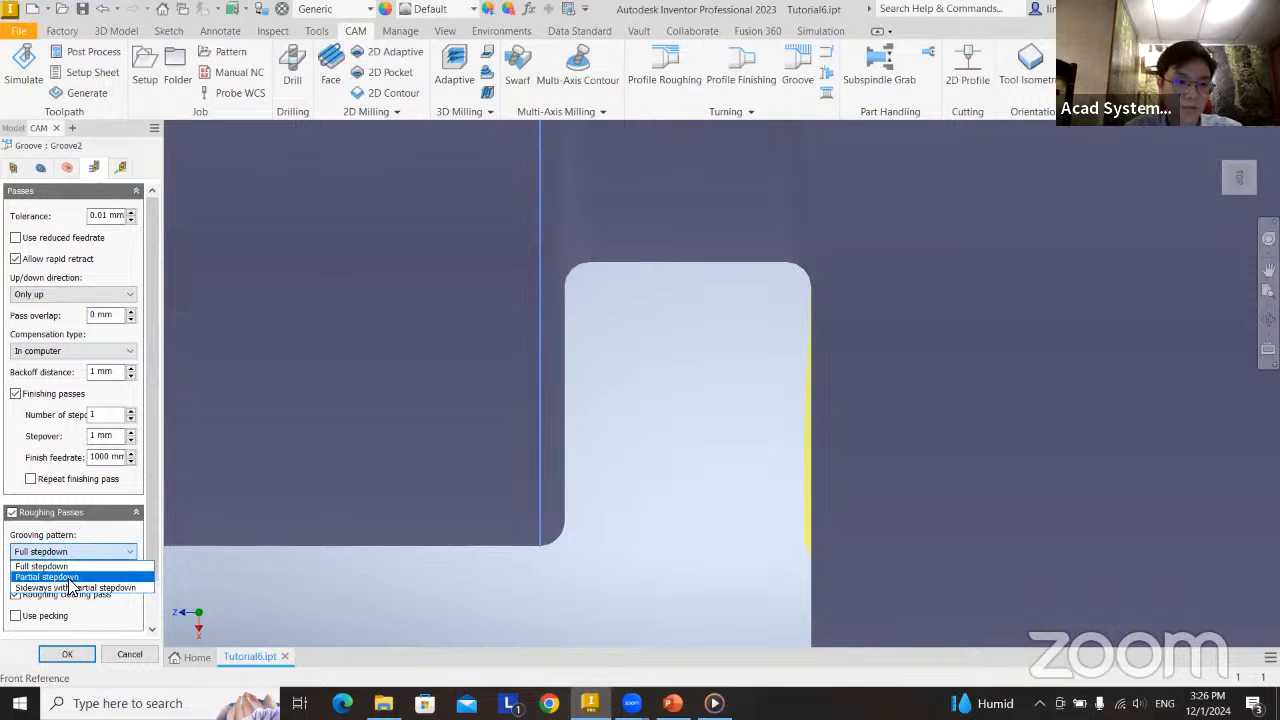
left_click(71, 577)
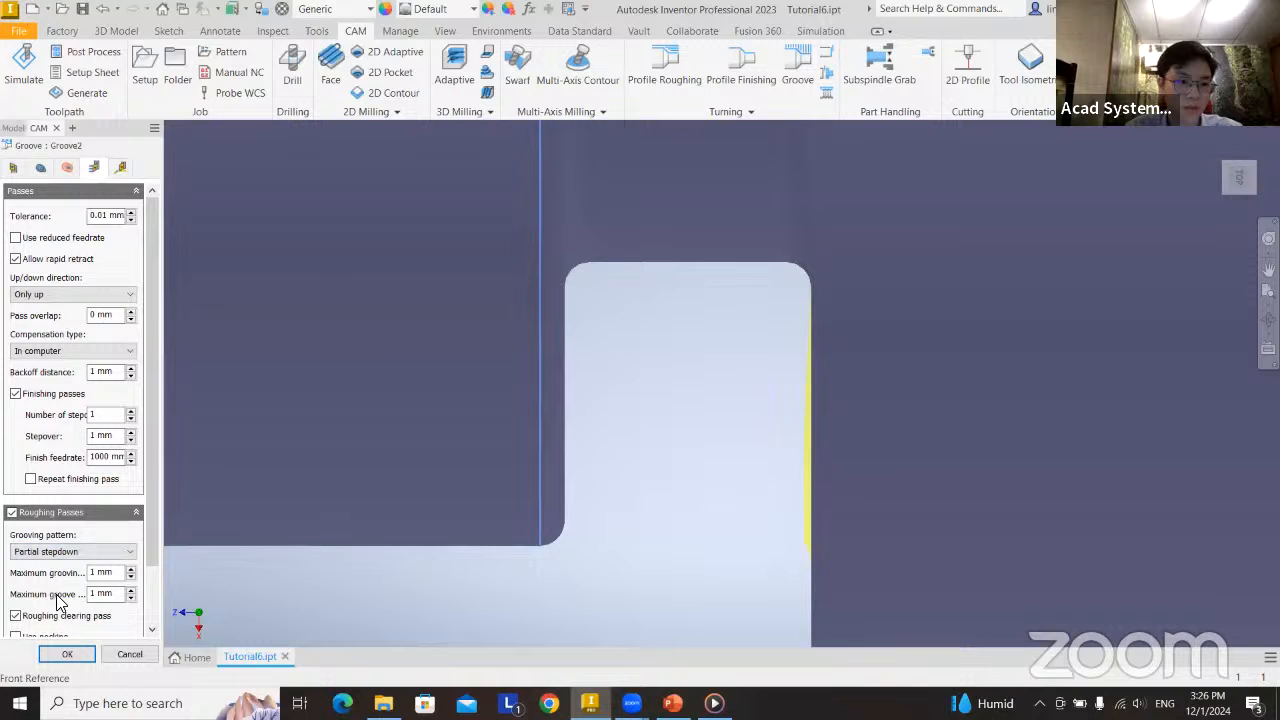
scroll(152, 535, "down", 2)
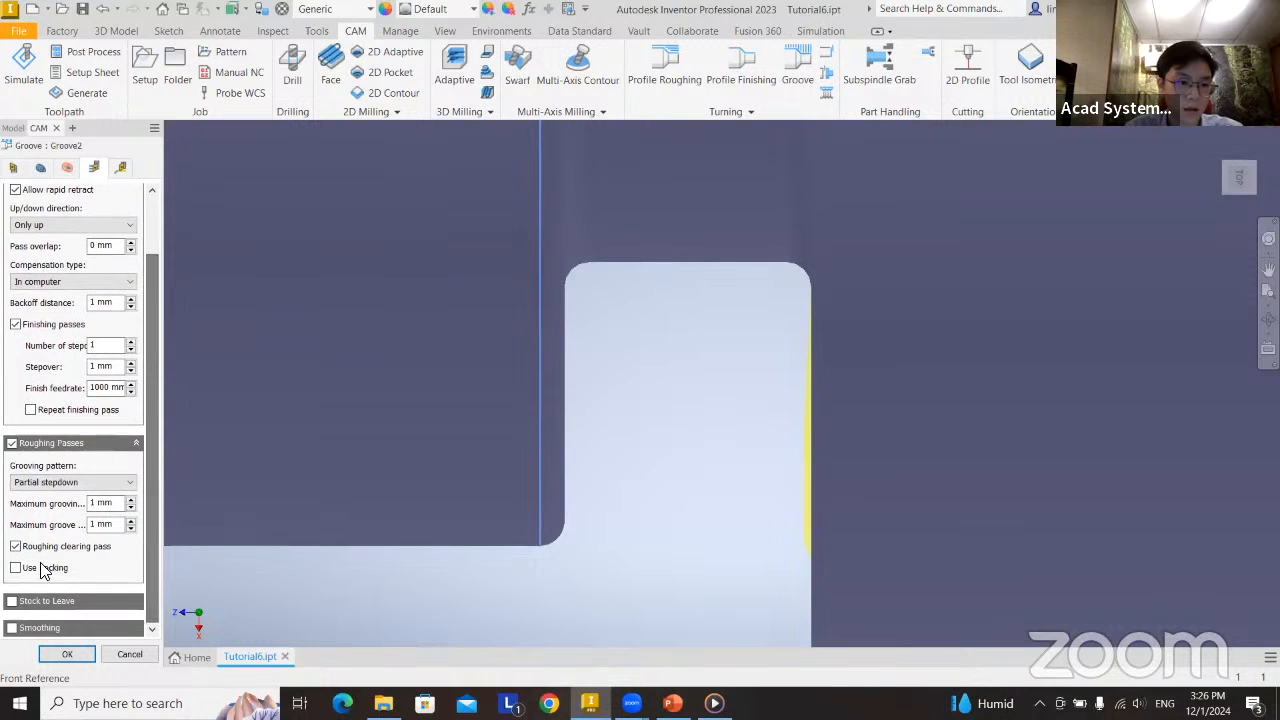
left_click(31, 575)
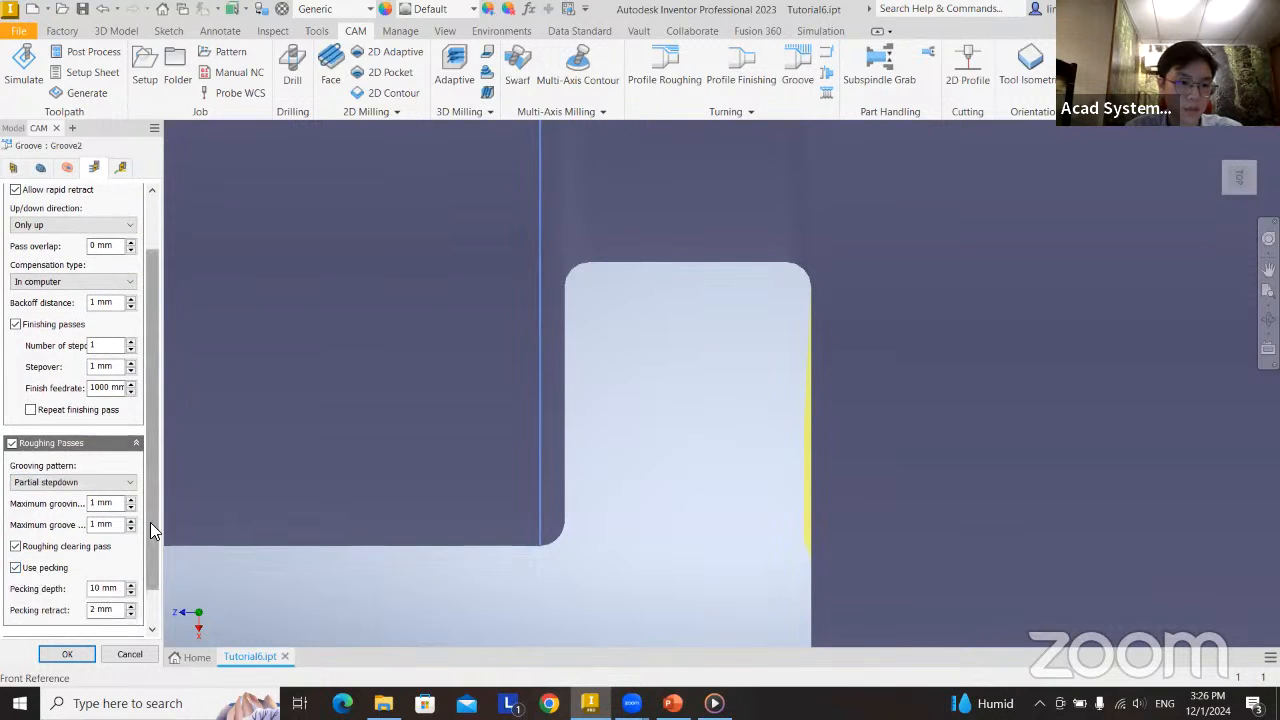
scroll(150, 522, "down", 1)
left_click(67, 654)
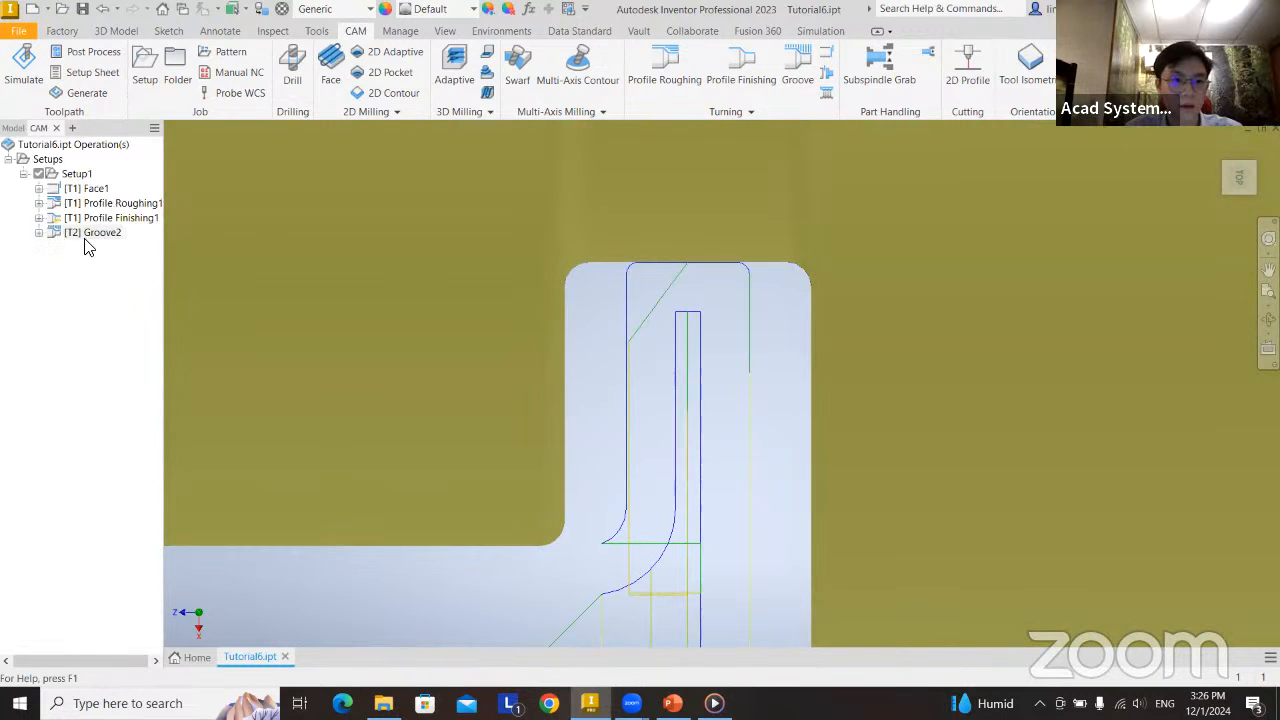
Simulate Groove2 on its own, advance to its first collision to examine the tool and holder against the stock, and close the simulation.
right_click(86, 238)
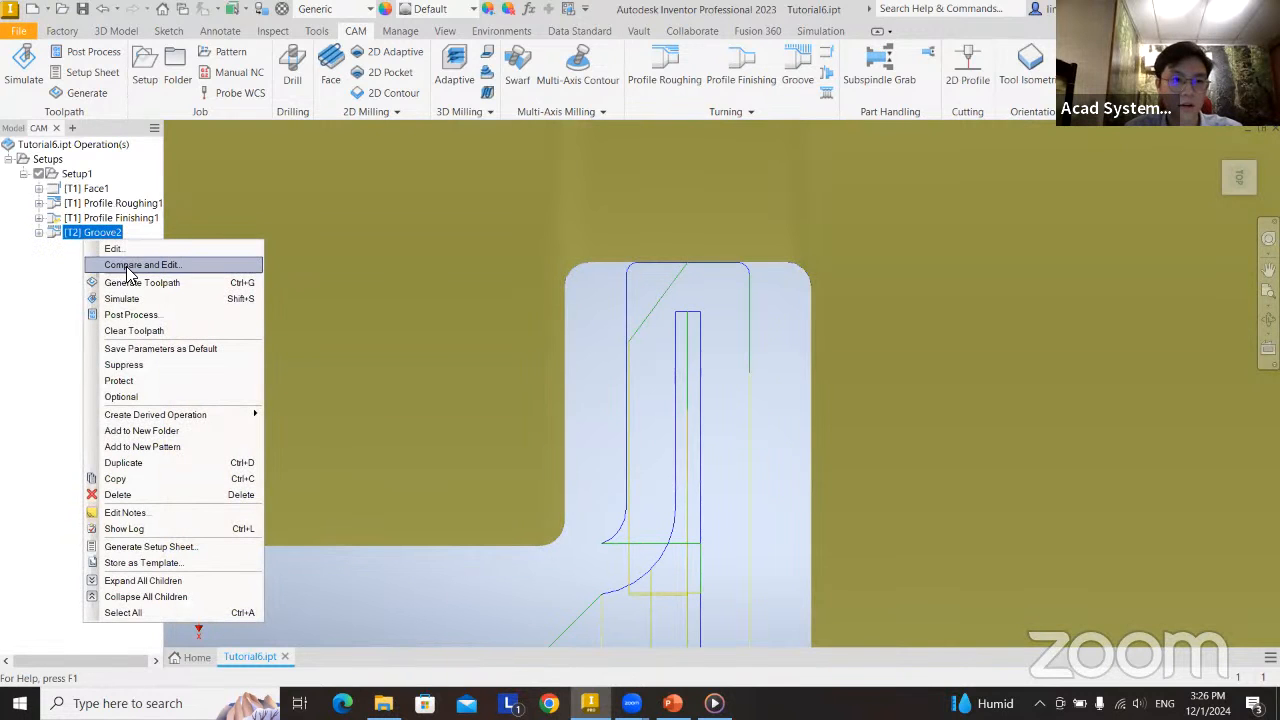
left_click(123, 301)
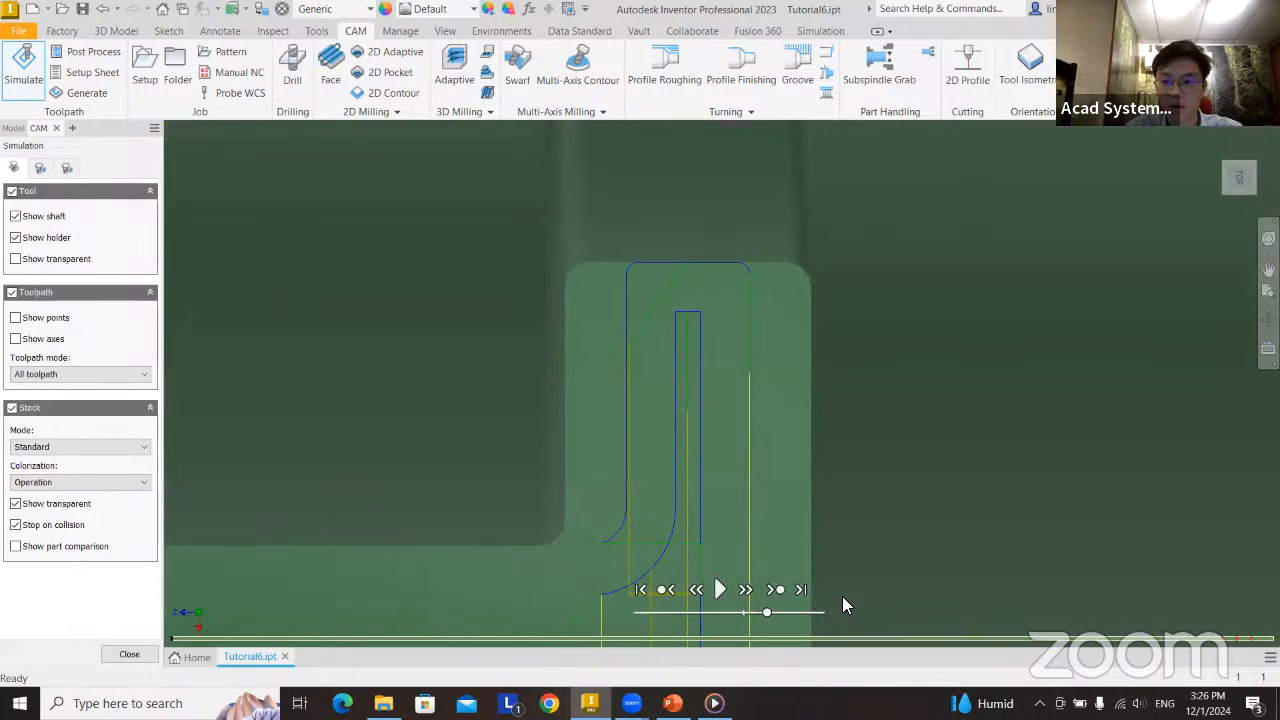
left_click(1222, 645)
scroll(676, 502, "down", 6)
middle_click_drag(778, 512, 752, 340)
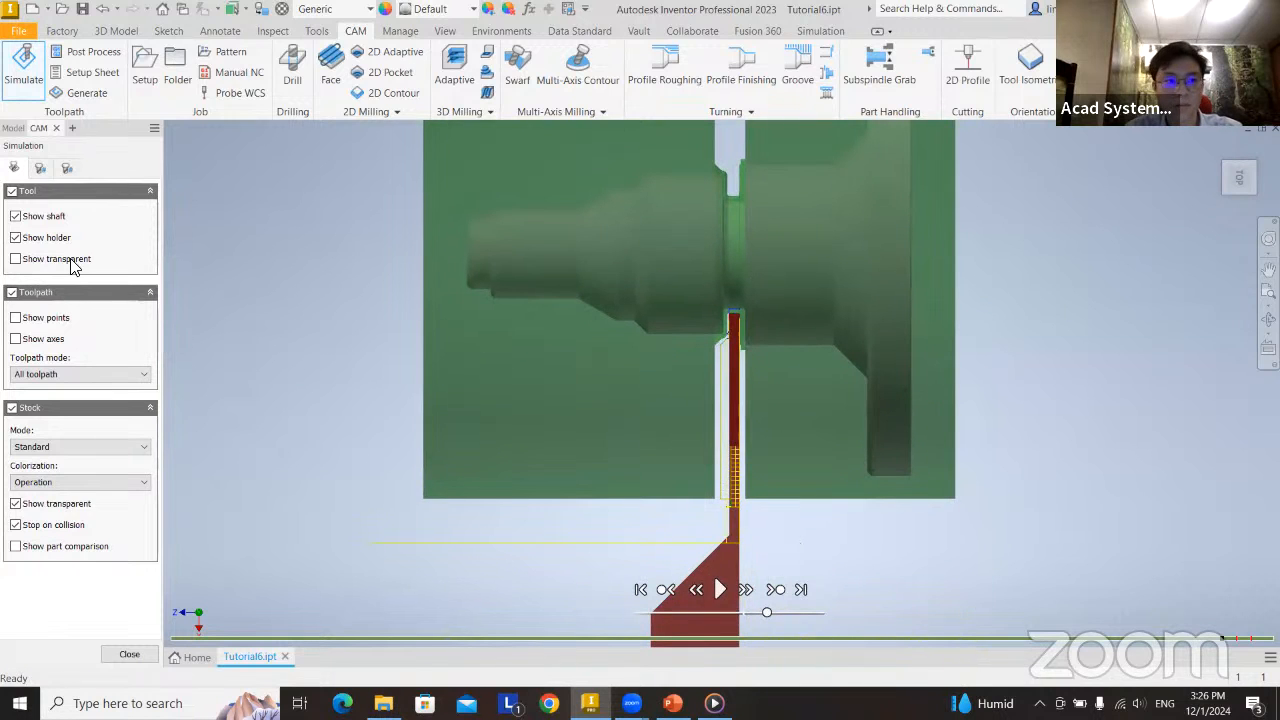
left_click(13, 129)
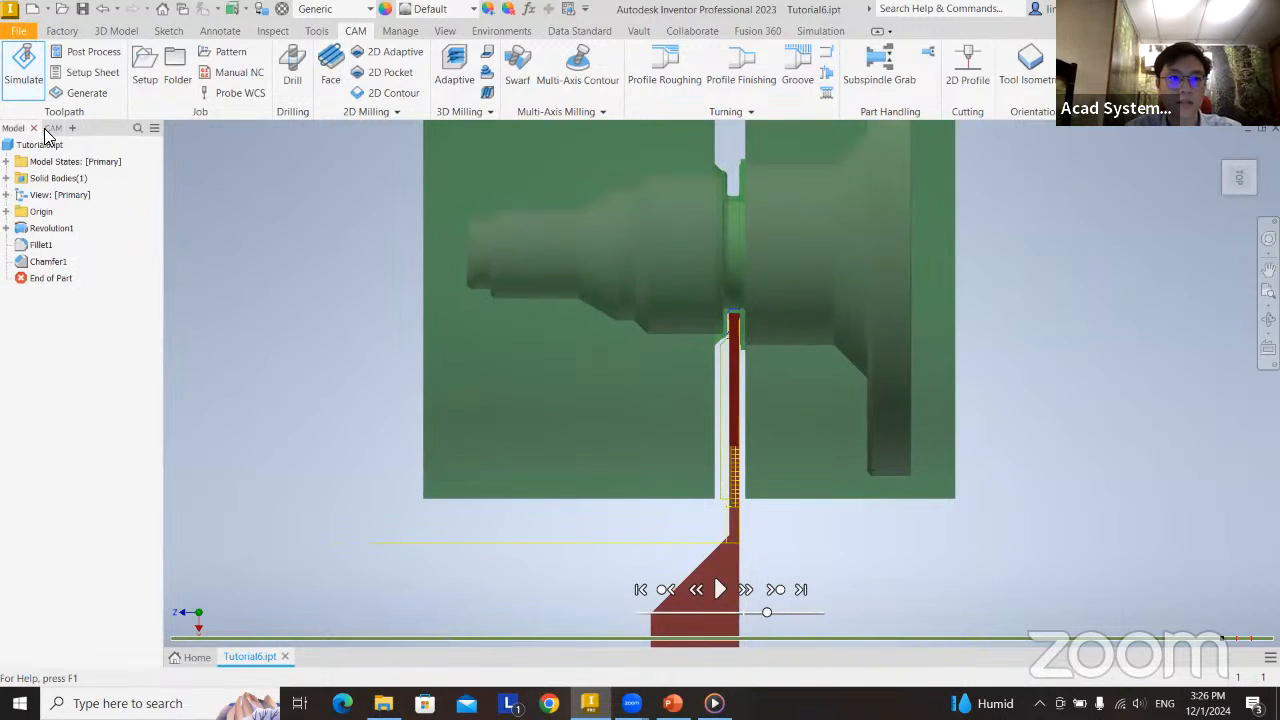
left_click(42, 129)
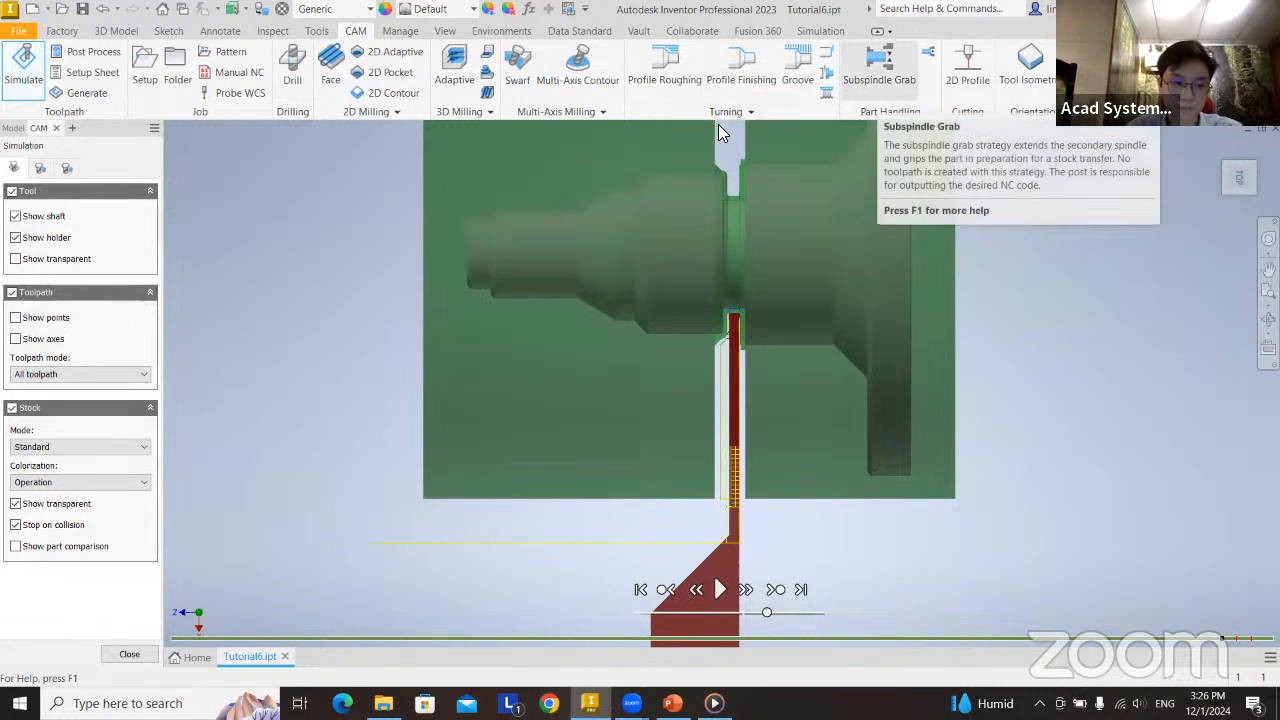
left_click(129, 654)
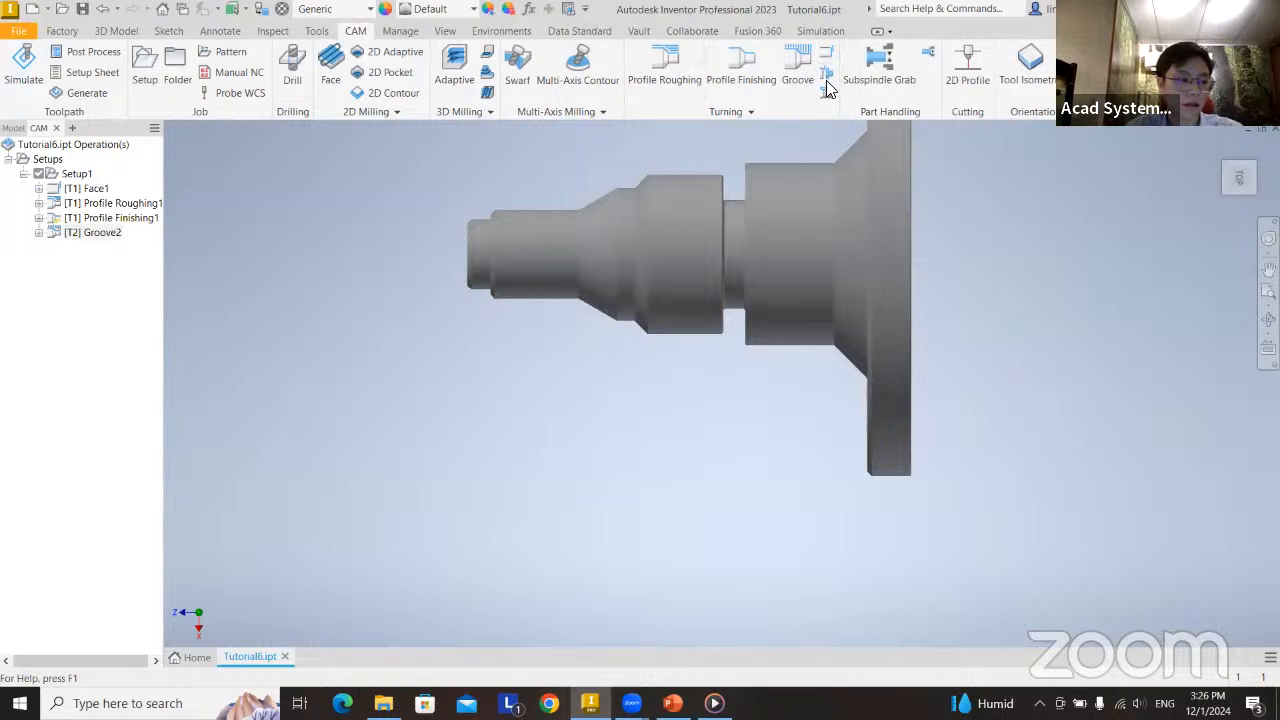
Start a turning Chamfer operation and assign it general turning tool #1 from the Tutorial6 document.
scroll(486, 242, "up", 5)
scroll(486, 240, "down", 5)
scroll(520, 270, "down", 2)
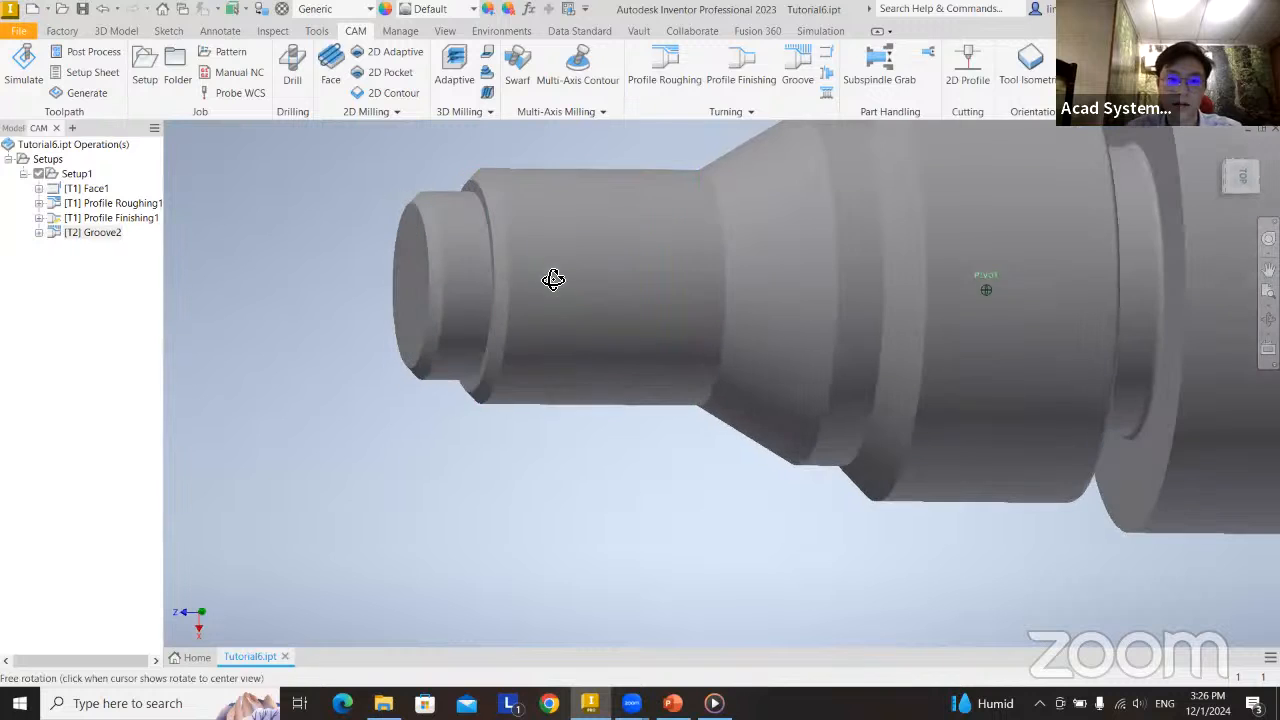
middle_click_drag(840, 202, 708, 318)
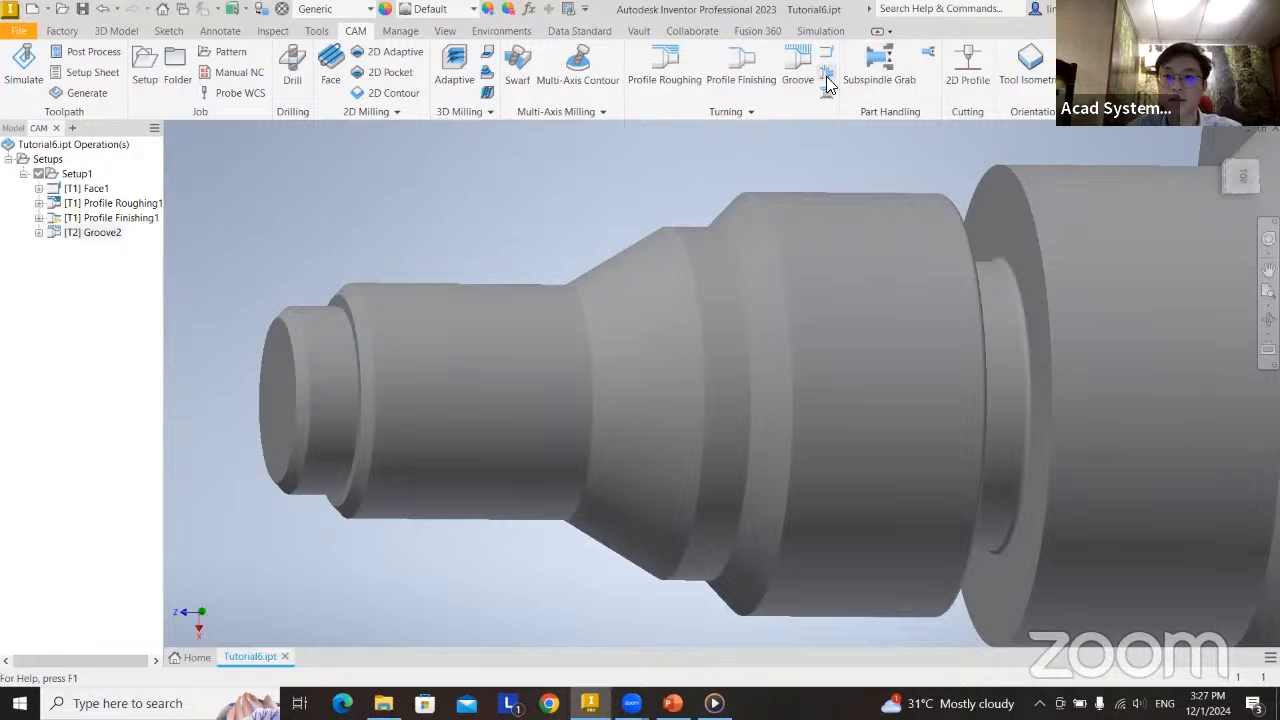
left_click(767, 110)
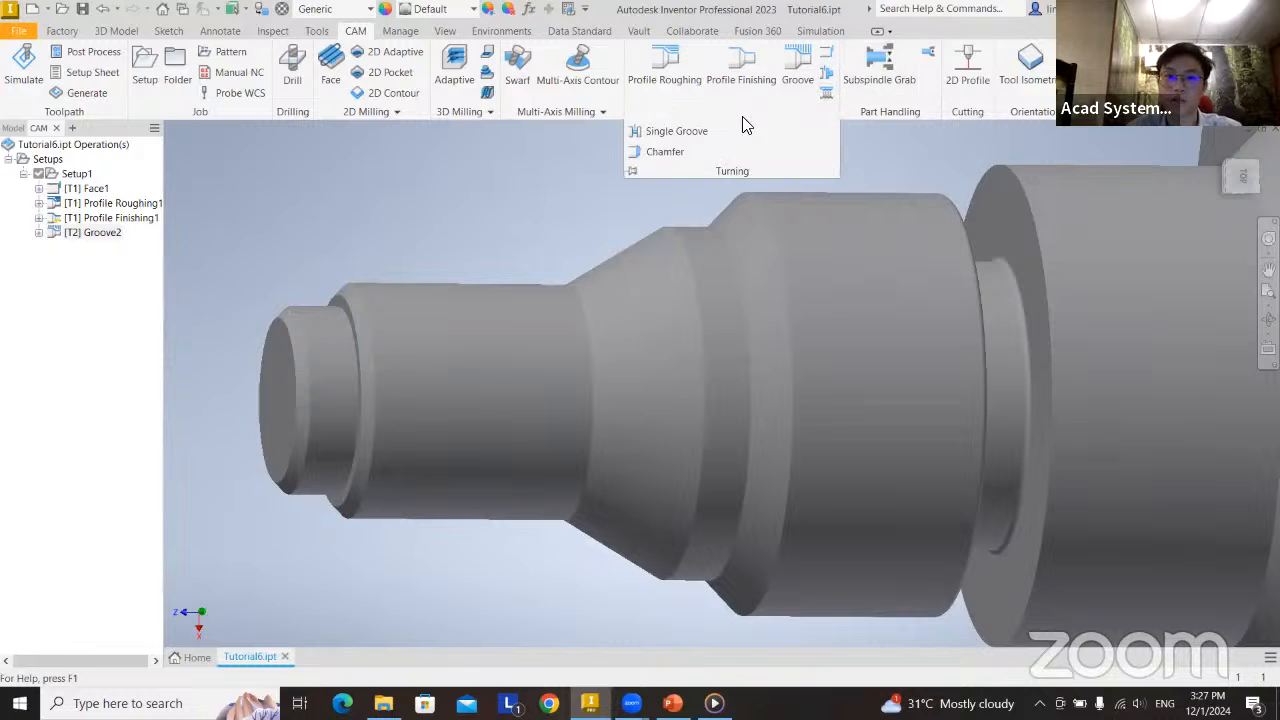
left_click(668, 156)
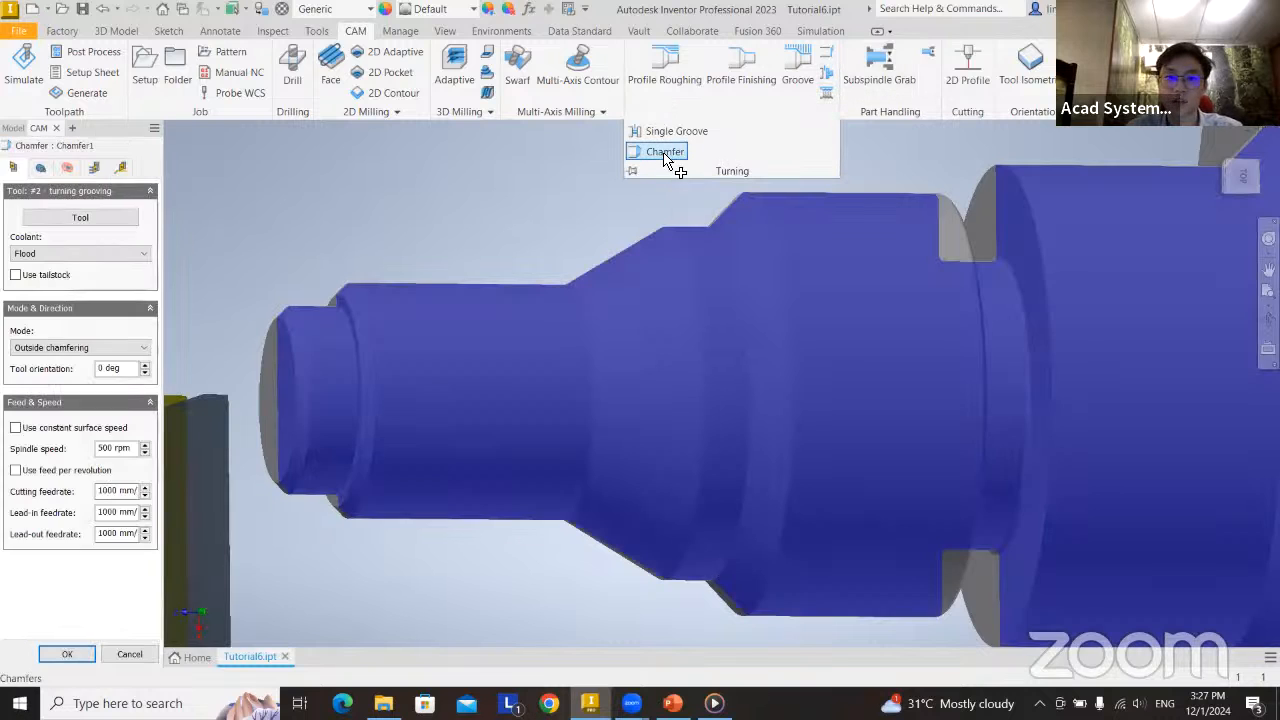
left_click(102, 214)
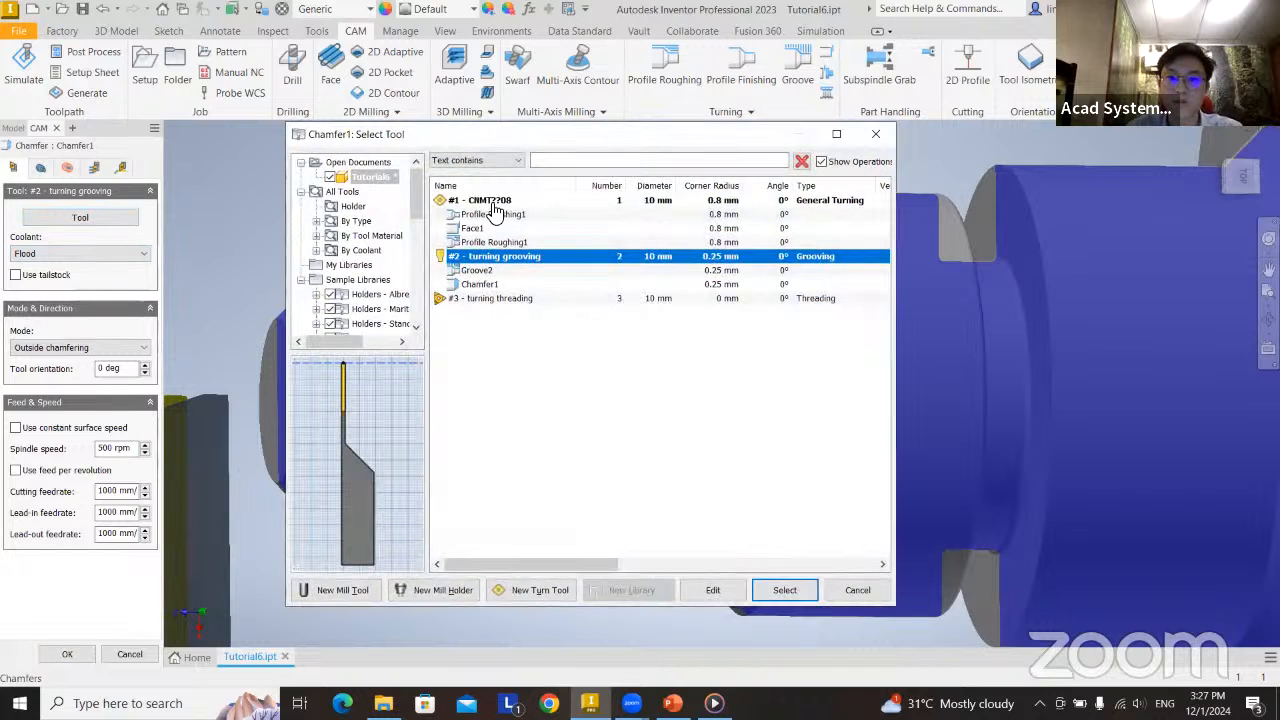
left_click(494, 204)
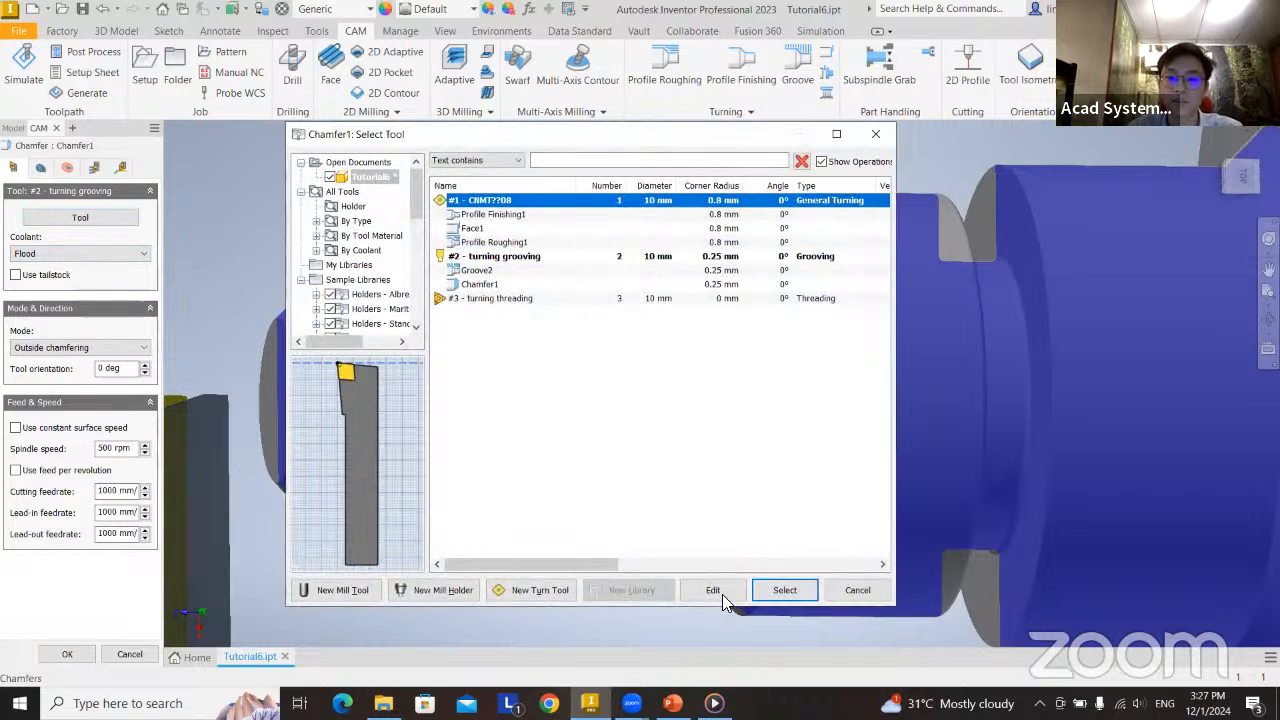
left_click(785, 590)
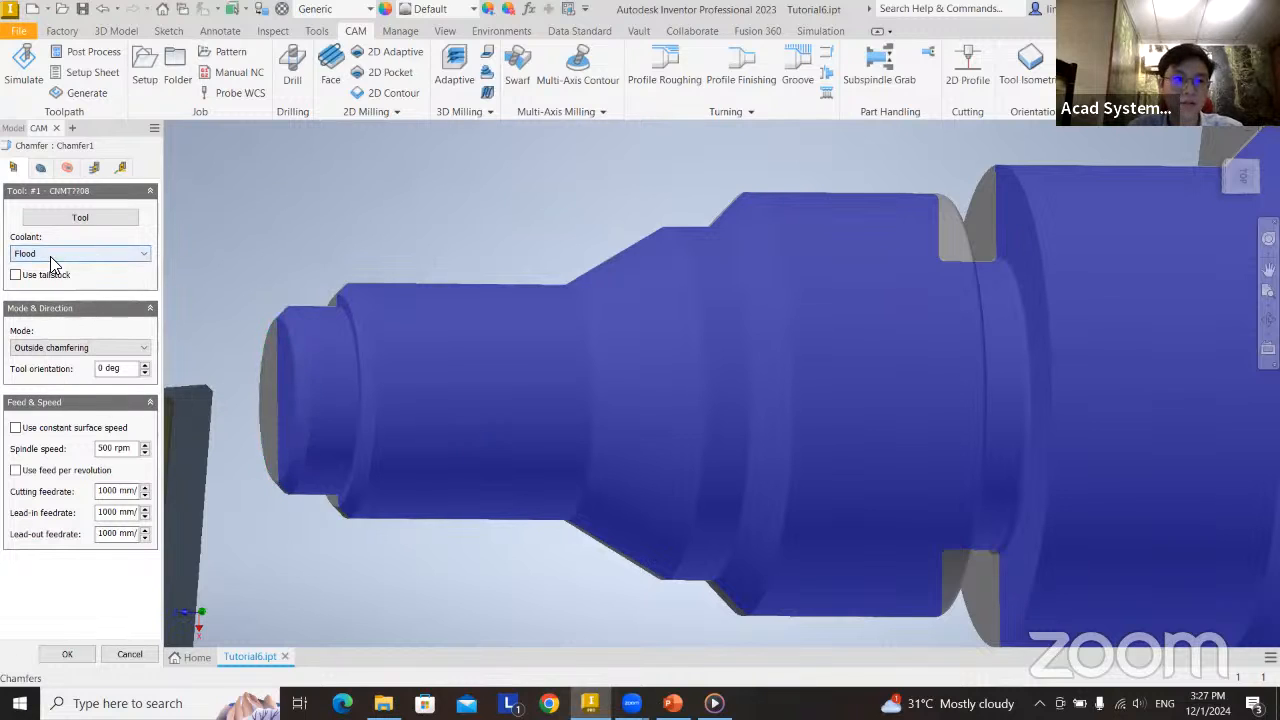
Choose the front end face's circular edge and the first shoulder's face edge as the chamfers to machine.
left_click(36, 166)
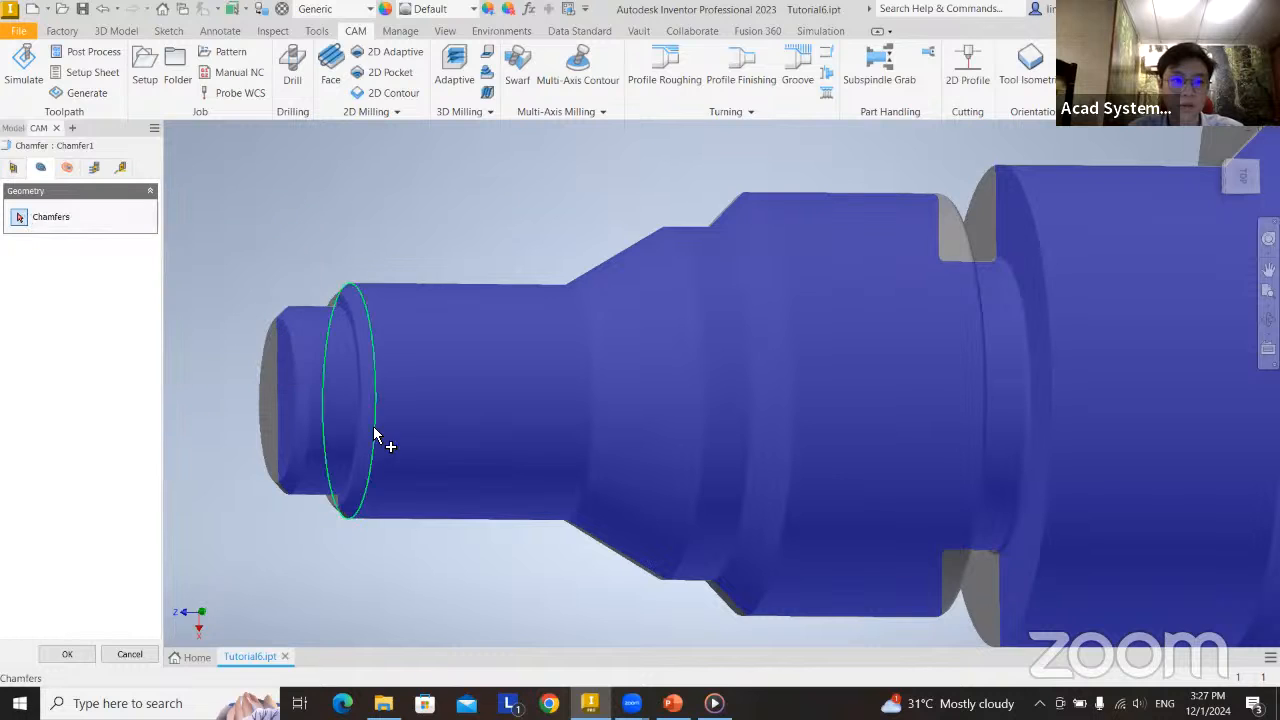
scroll(371, 449, "down", 3)
scroll(326, 398, "up", 6)
scroll(326, 398, "down", 2)
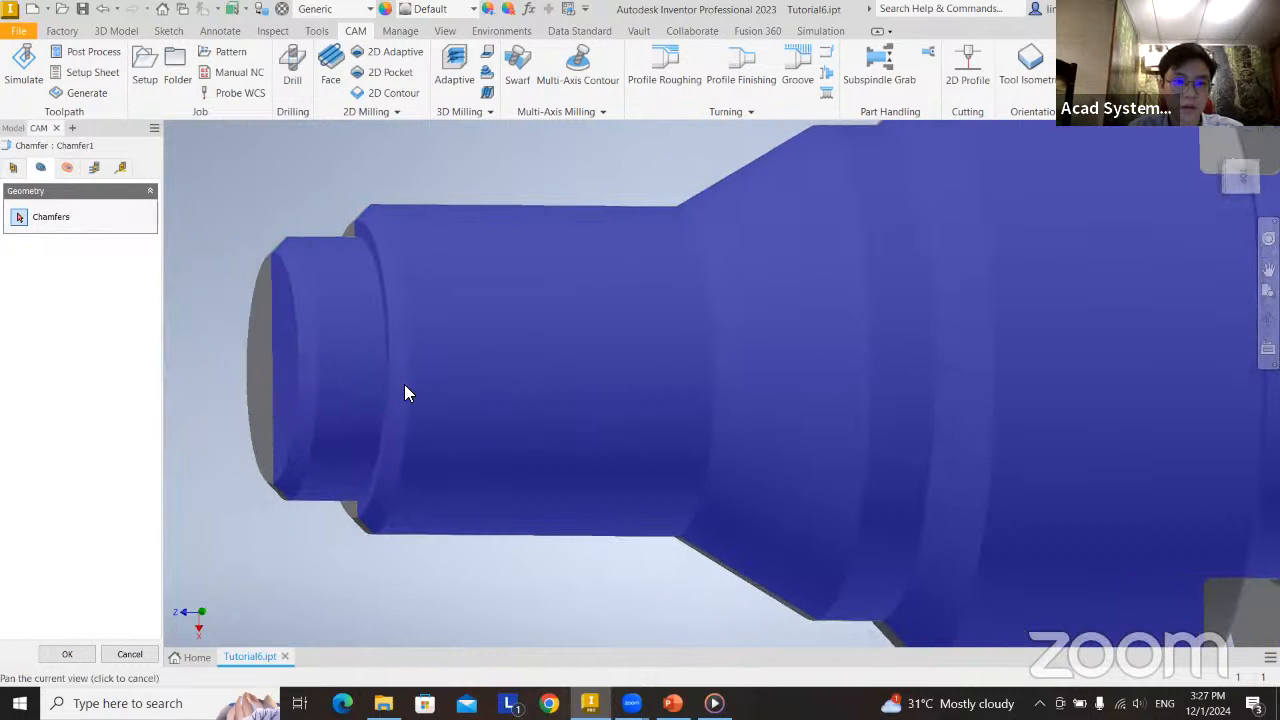
left_click(297, 326)
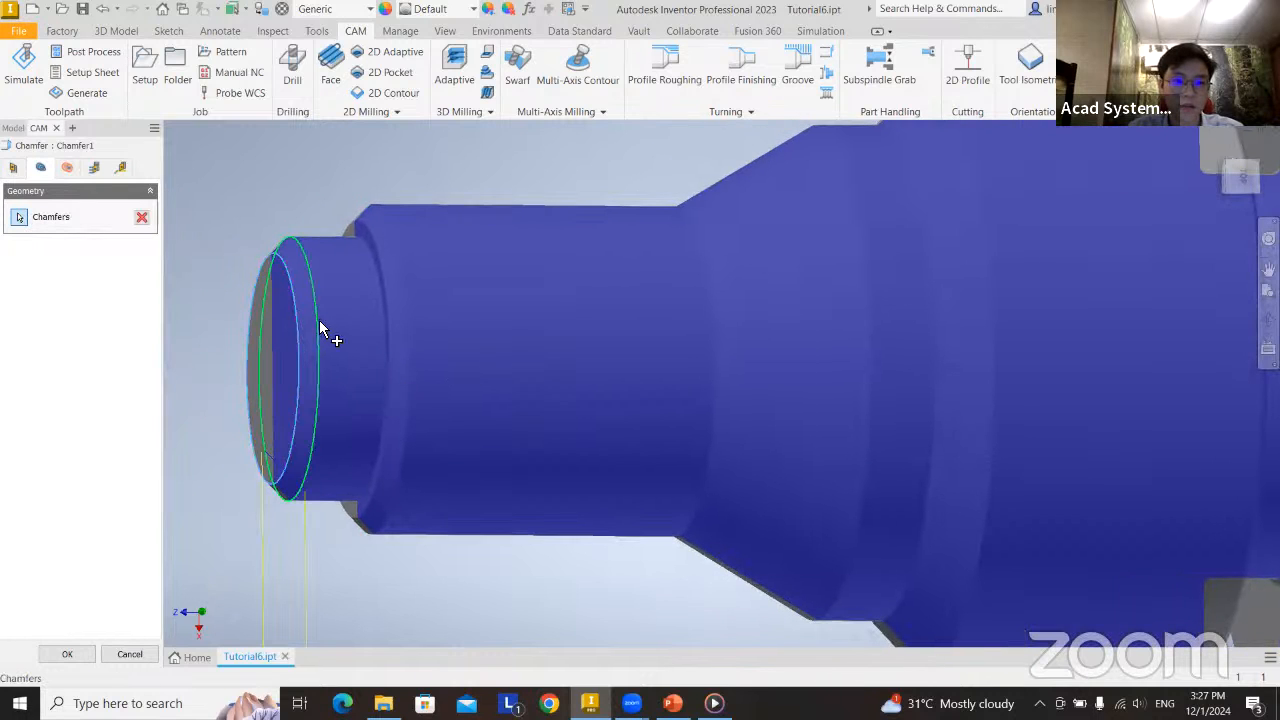
mouse_move(320, 322)
middle_mouse_down("shift")
mouse_move(343, 371)
mouse_move(389, 387)
middle_mouse_up("shift")
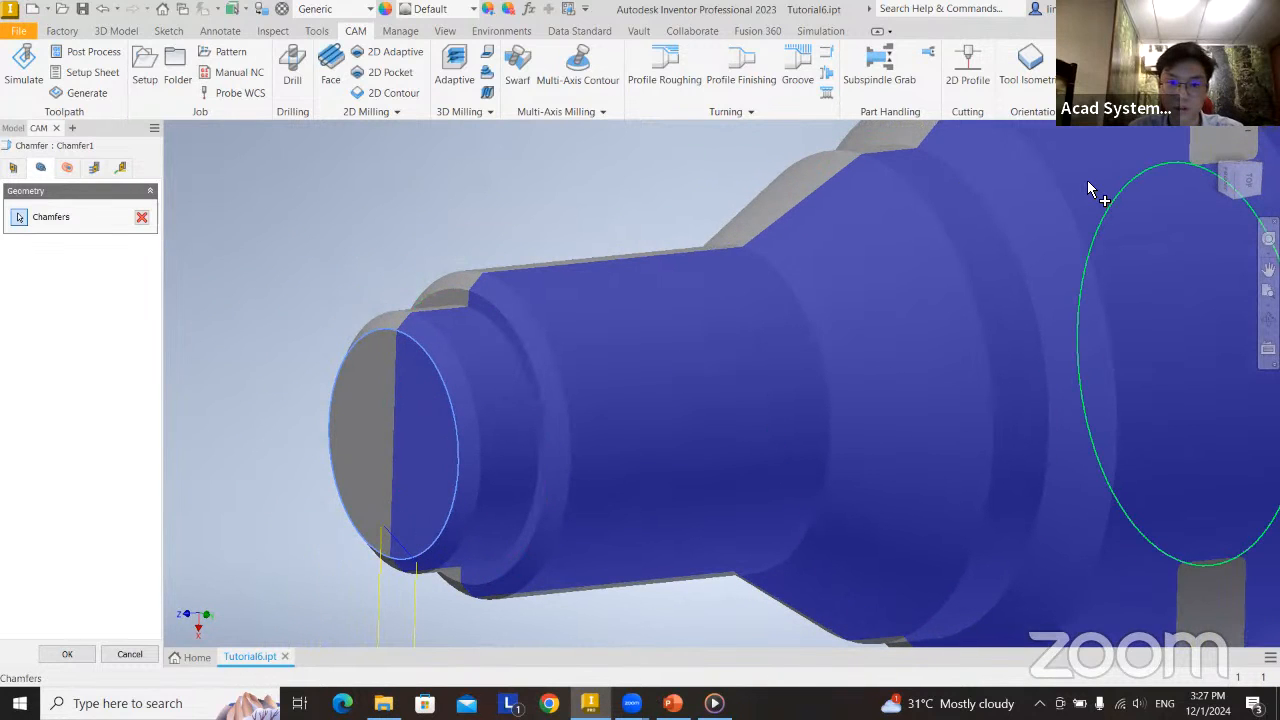
scroll(607, 416, "up", 5)
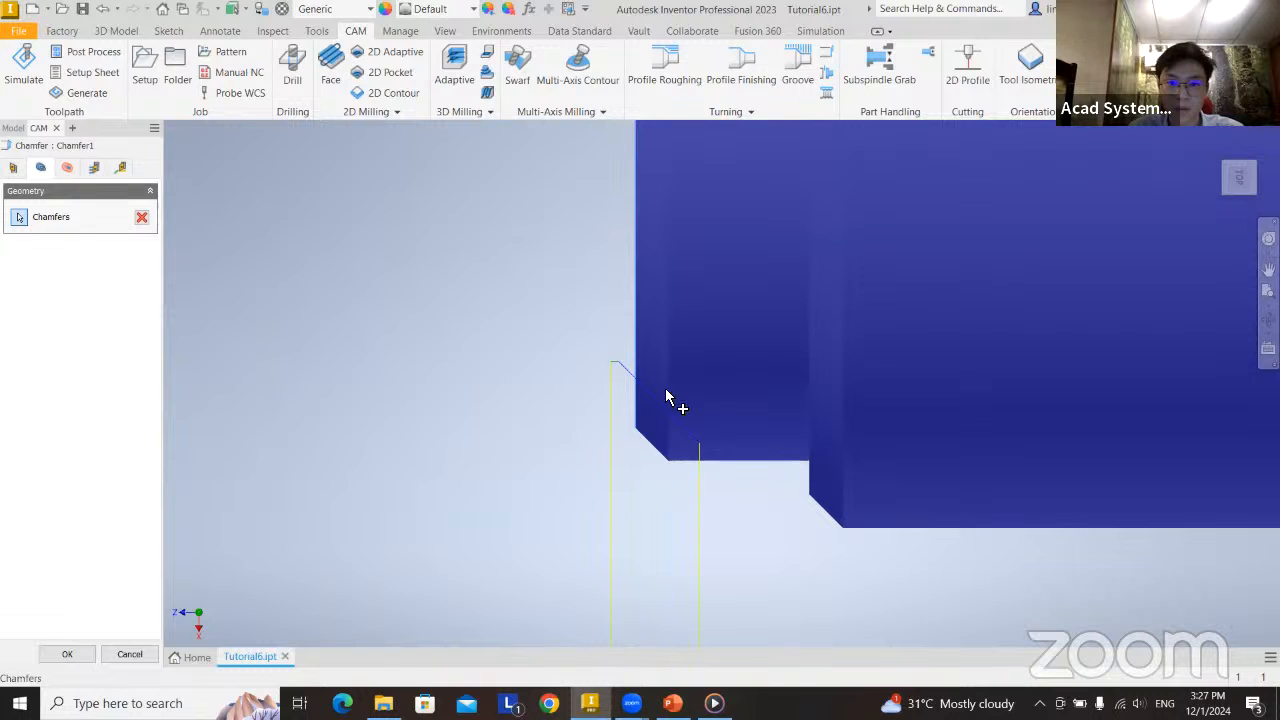
middle_click_drag(820, 360, 722, 318)
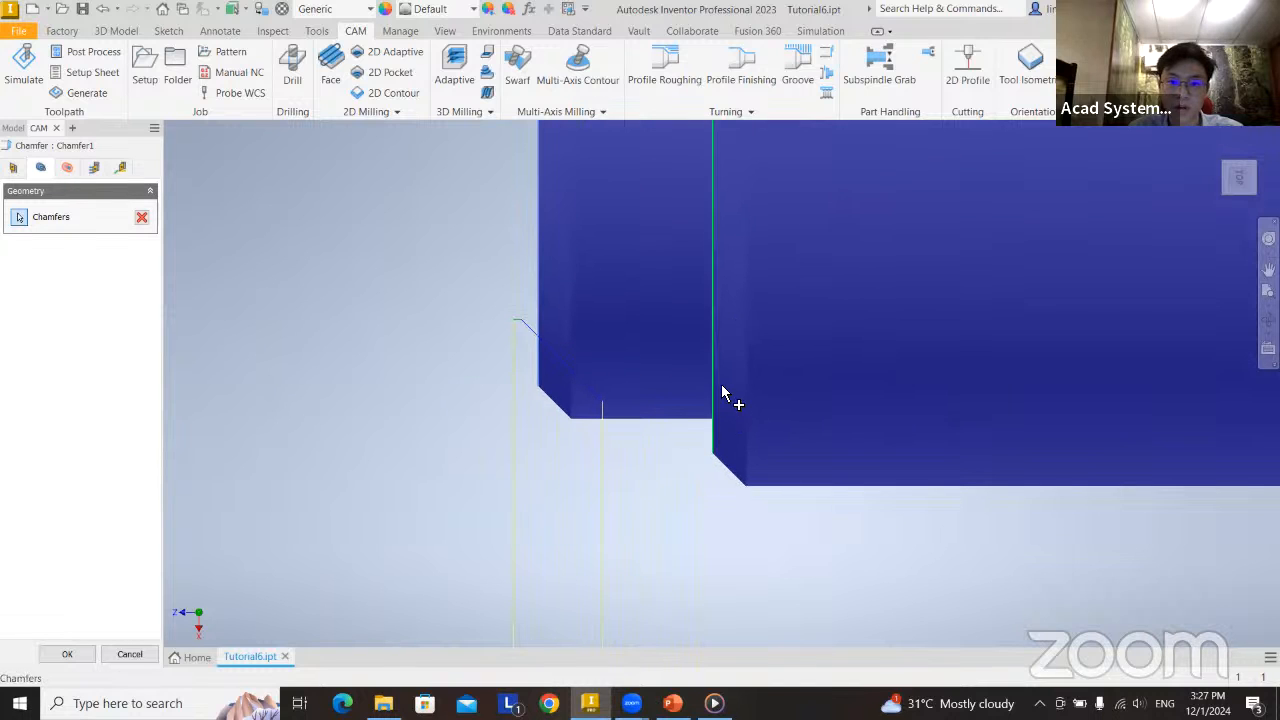
scroll(724, 393, "down", 4)
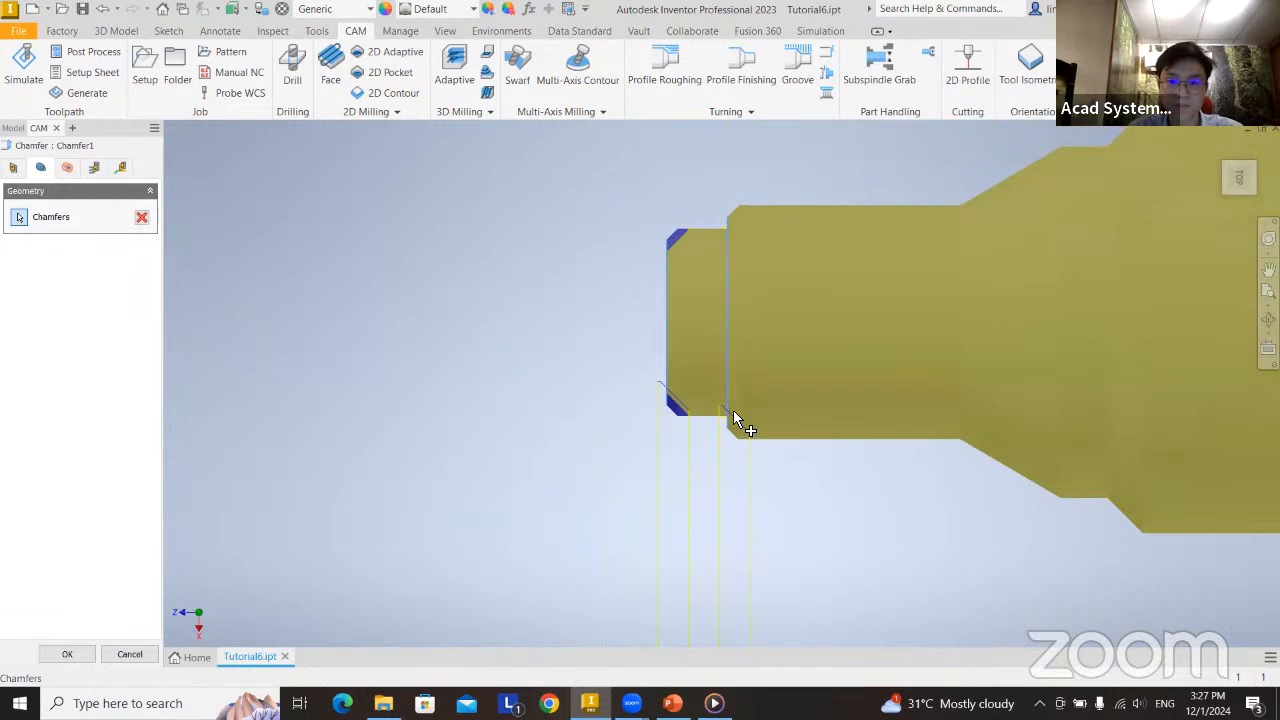
scroll(679, 310, "up", 3)
middle_click_drag(743, 383, 743, 383, "shift")
Try smaller chamfer angles down to 37 deg in Chamfer1's passes, and set the angle back to 45 deg.
left_click(68, 168)
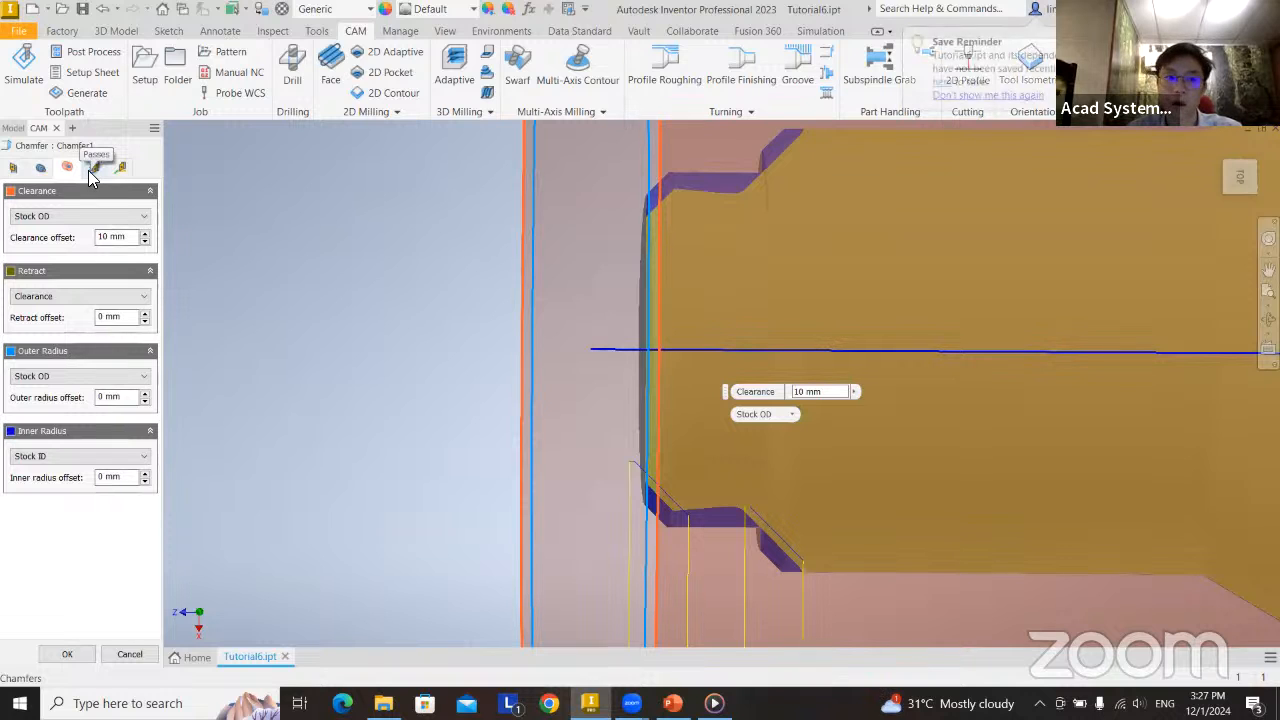
left_click(93, 168)
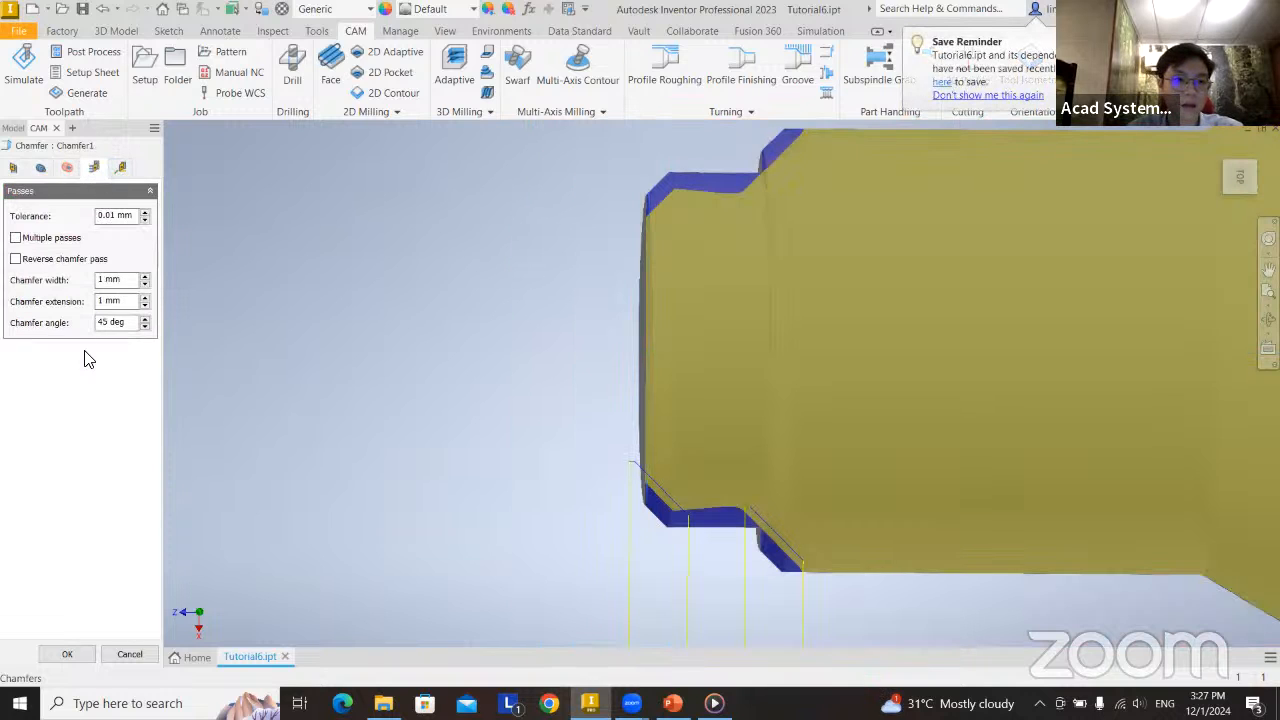
left_click(145, 327)
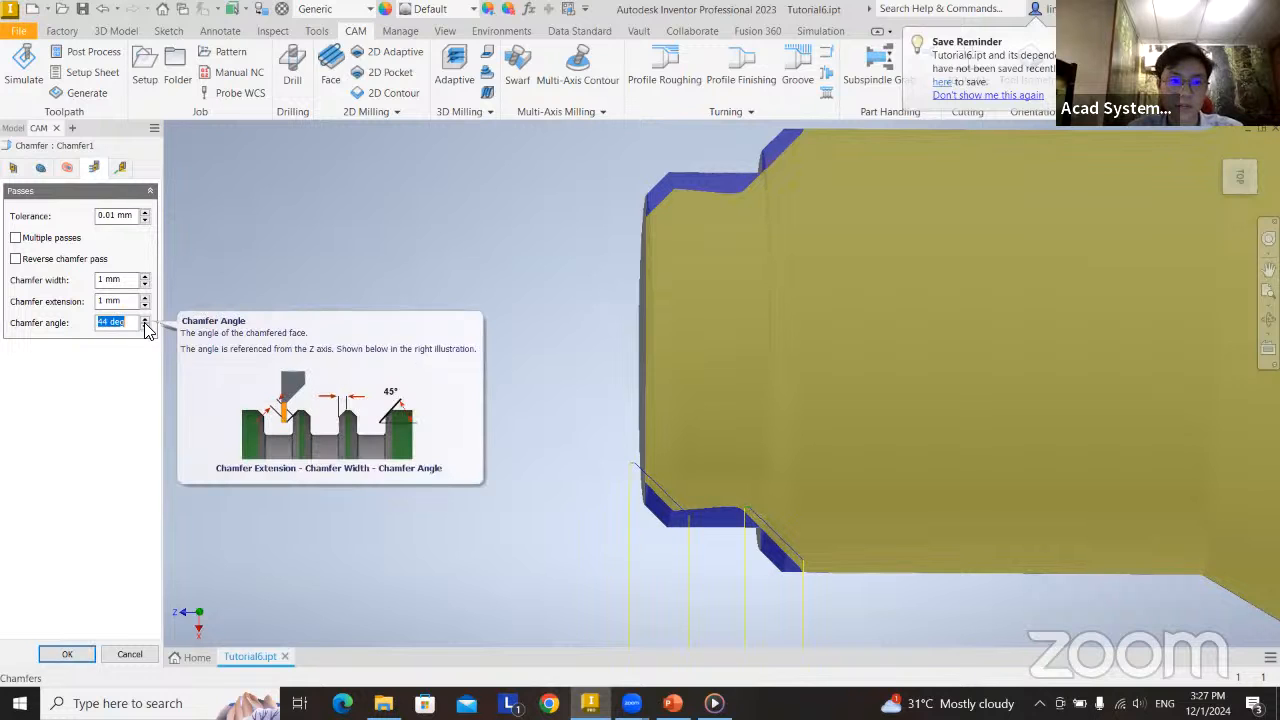
left_click(145, 328)
left_click(145, 328)
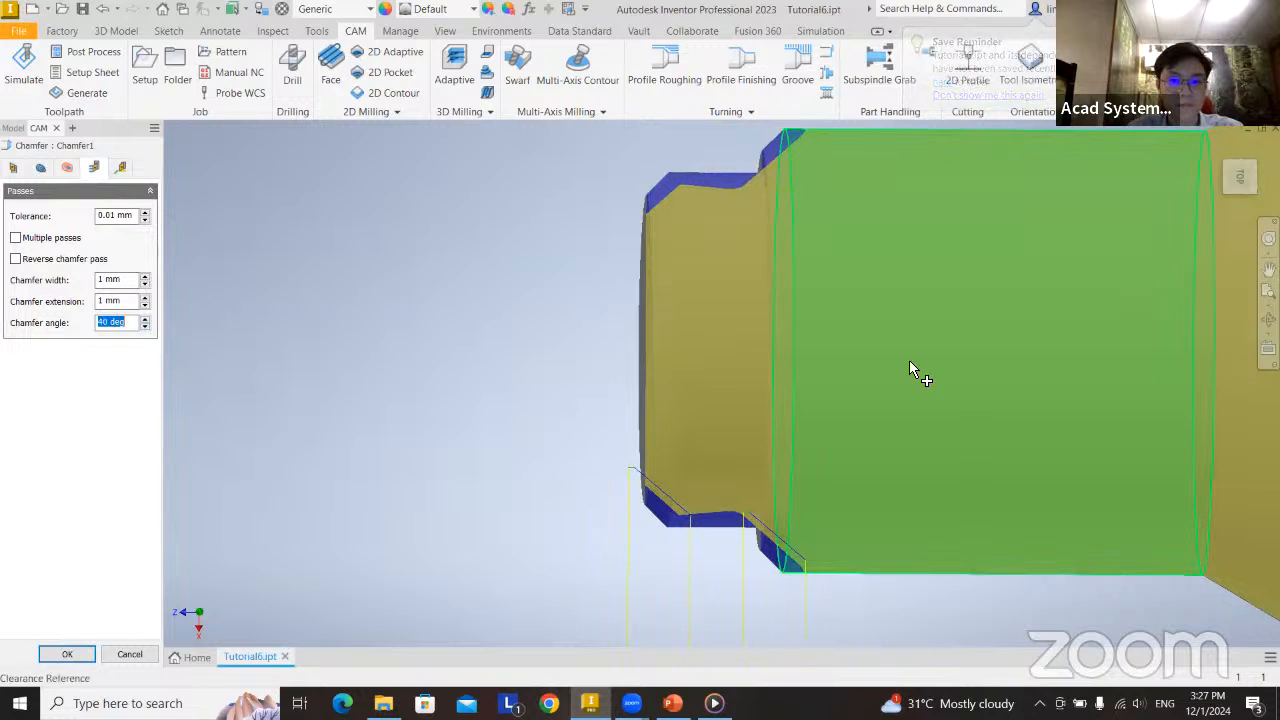
middle_click_drag(889, 388, 877, 391, "shift")
left_click(146, 328)
left_click(146, 328)
left_click(146, 328)
left_click(146, 328)
left_click(145, 318)
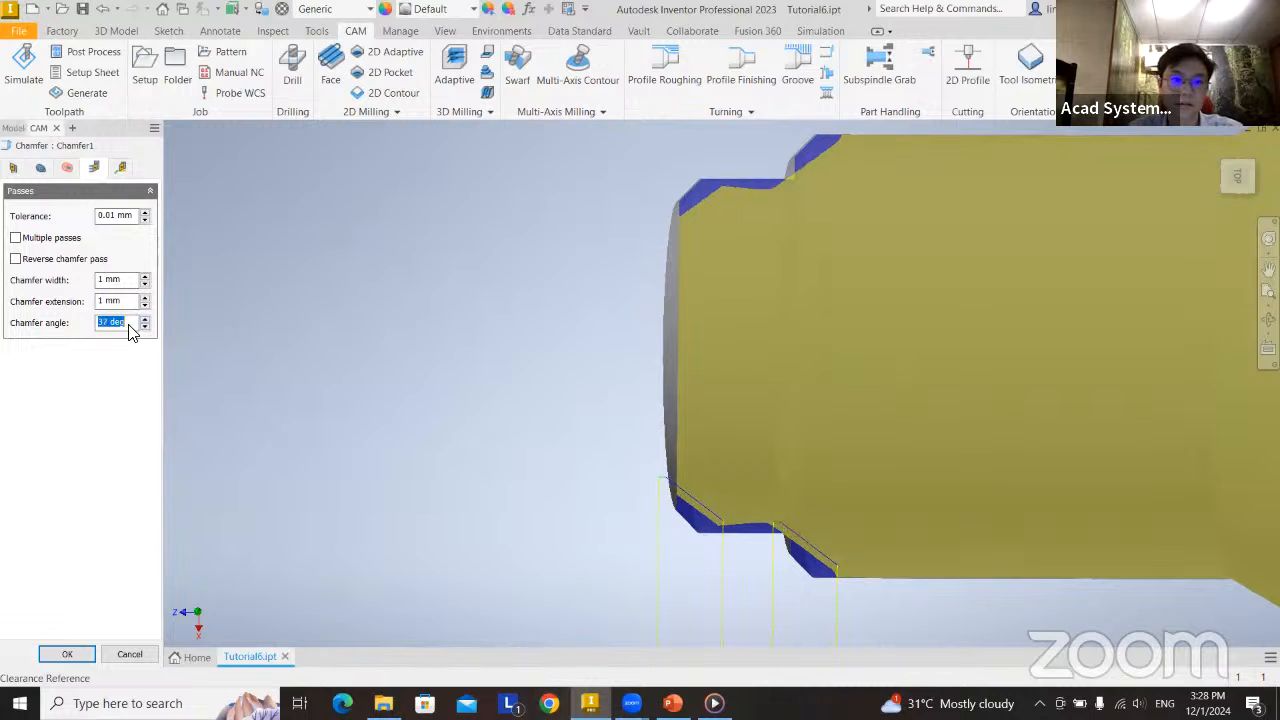
type("45")
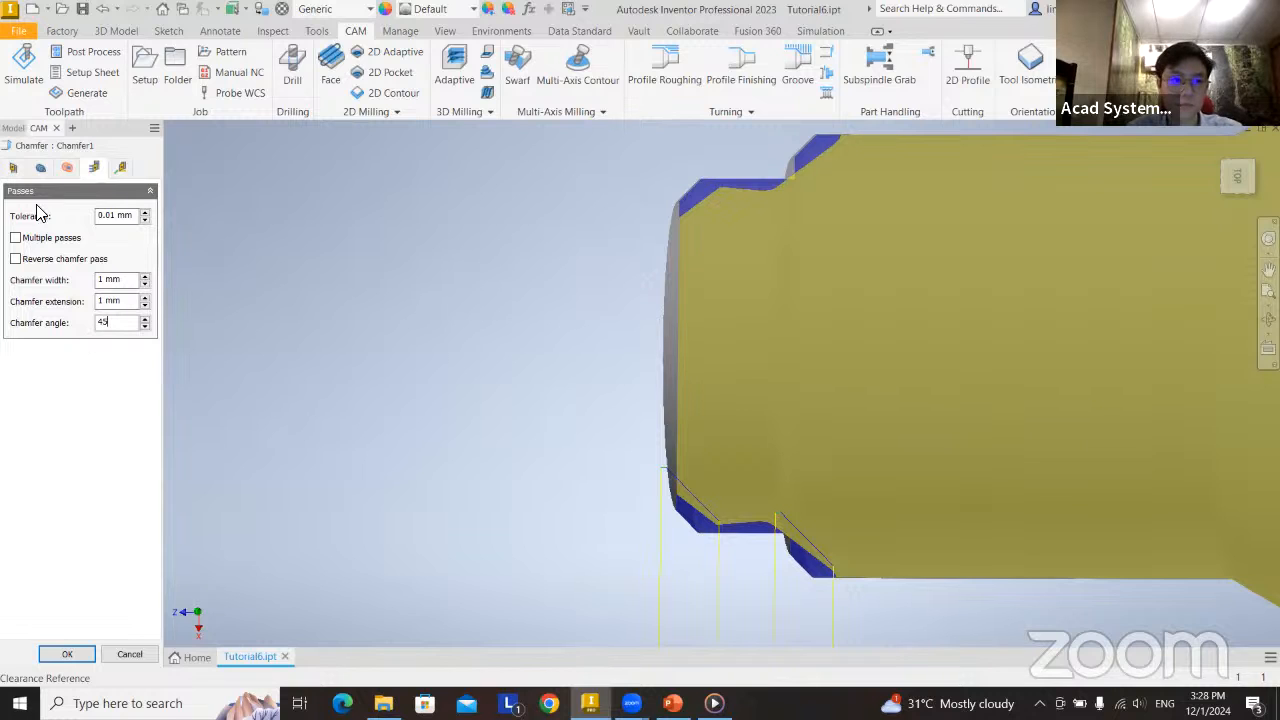
Clear the chamfer selection, try picking both edges of the end chamfer plus the shoulder edge, and clear the selection again.
left_click(13, 168)
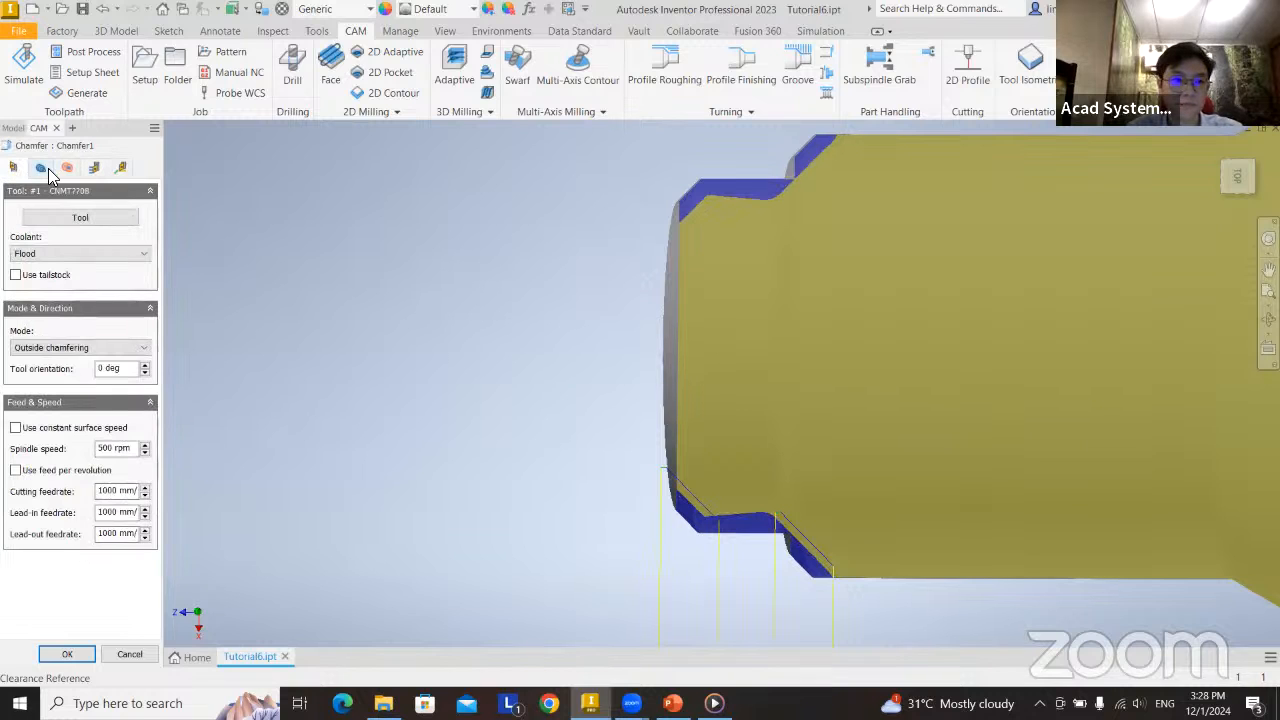
left_click(44, 168)
left_click(139, 220)
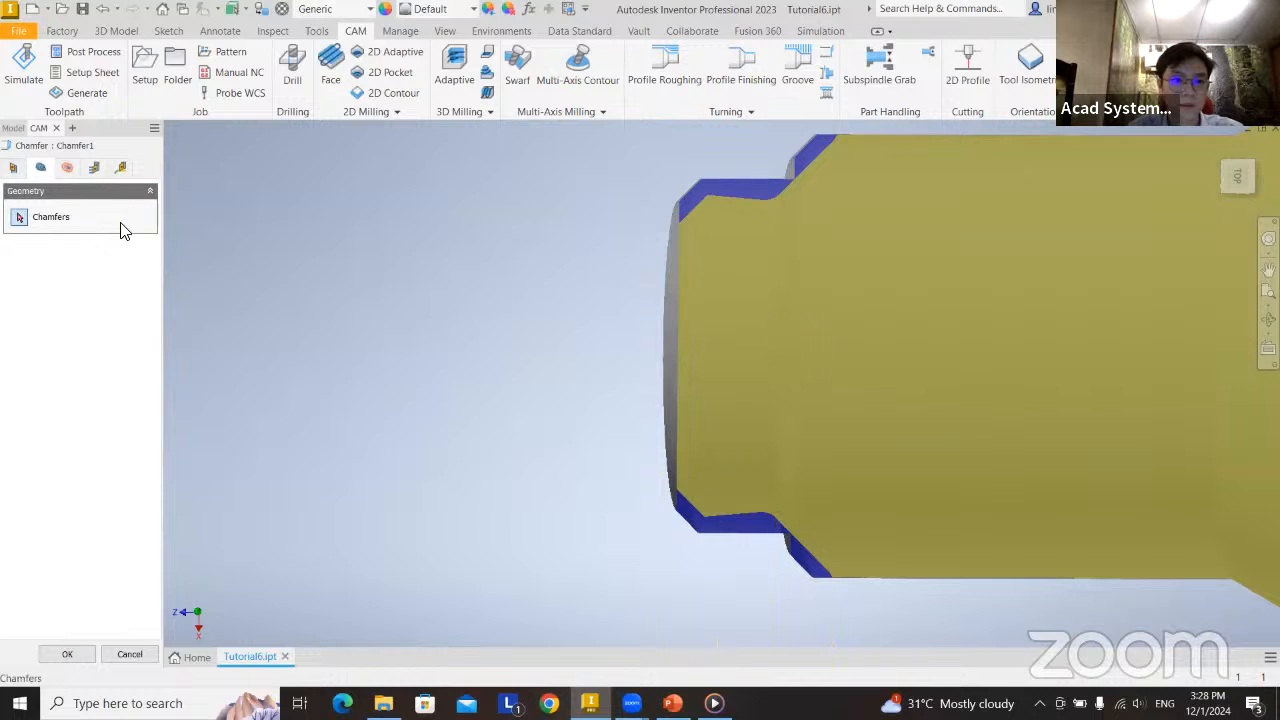
left_click(38, 224)
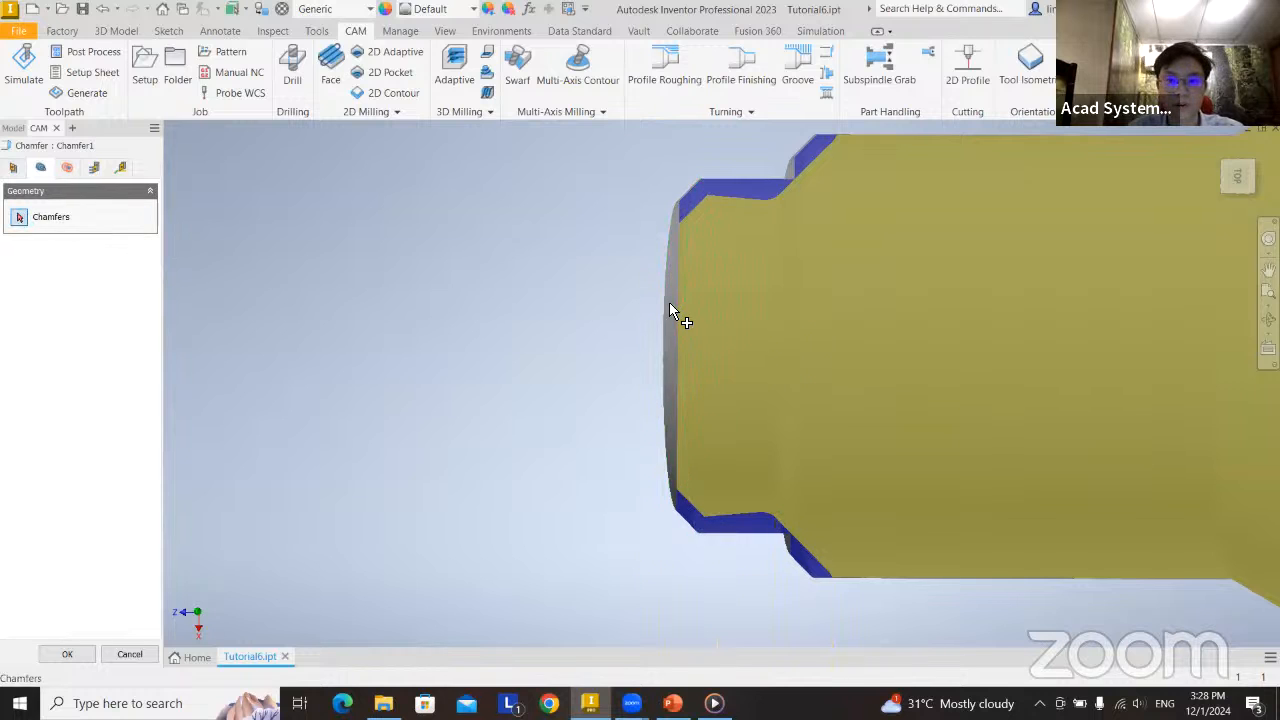
mouse_move(737, 346)
middle_mouse_down("shift")
mouse_move(763, 337)
mouse_move(786, 357)
mouse_move(689, 322)
middle_mouse_up("shift")
left_click(648, 284)
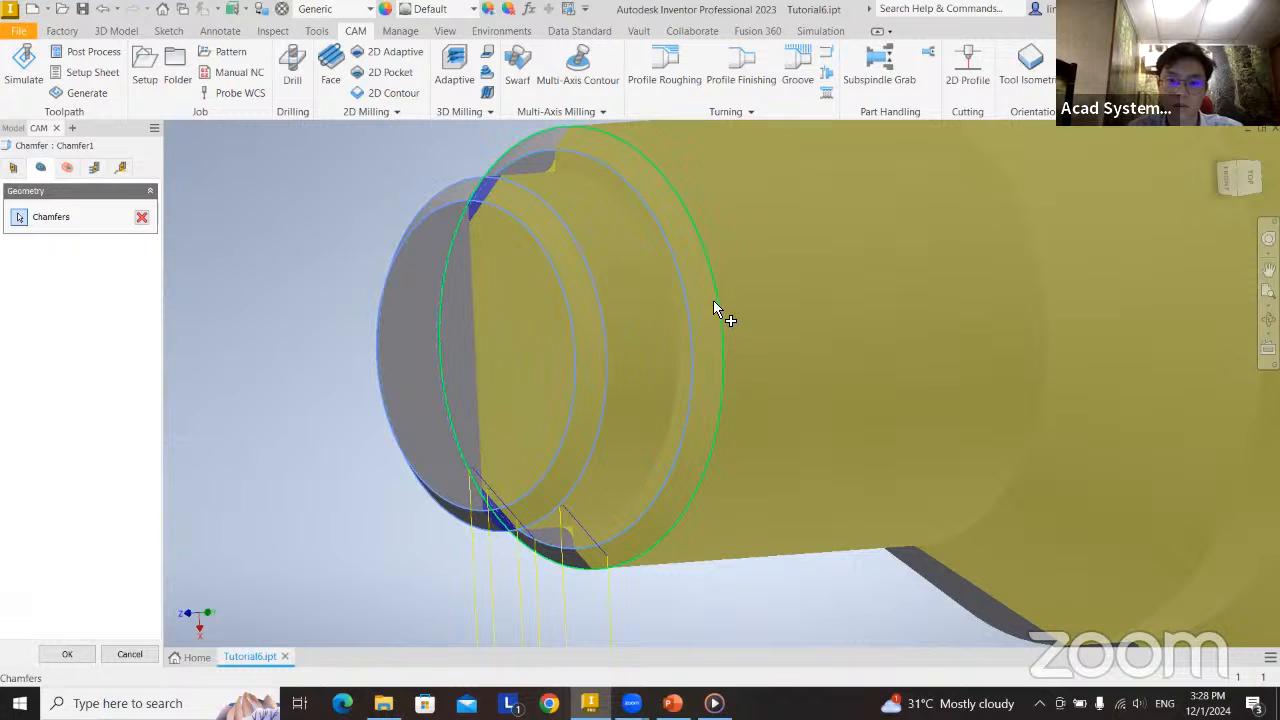
middle_click_drag(734, 397, 678, 384, "shift")
left_click(142, 218)
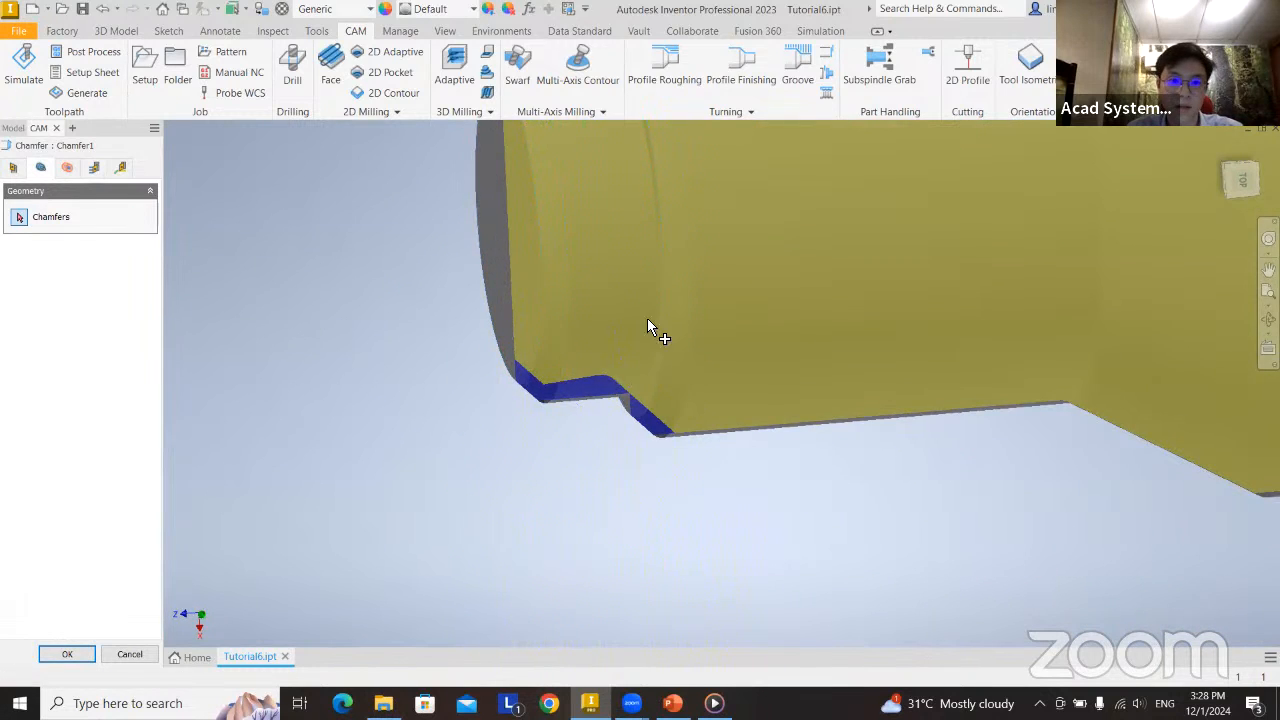
Reselect only the circular edges of the shaft's front end face and first shoulder face as the chamfer geometry.
middle_click_drag(588, 357, 597, 437)
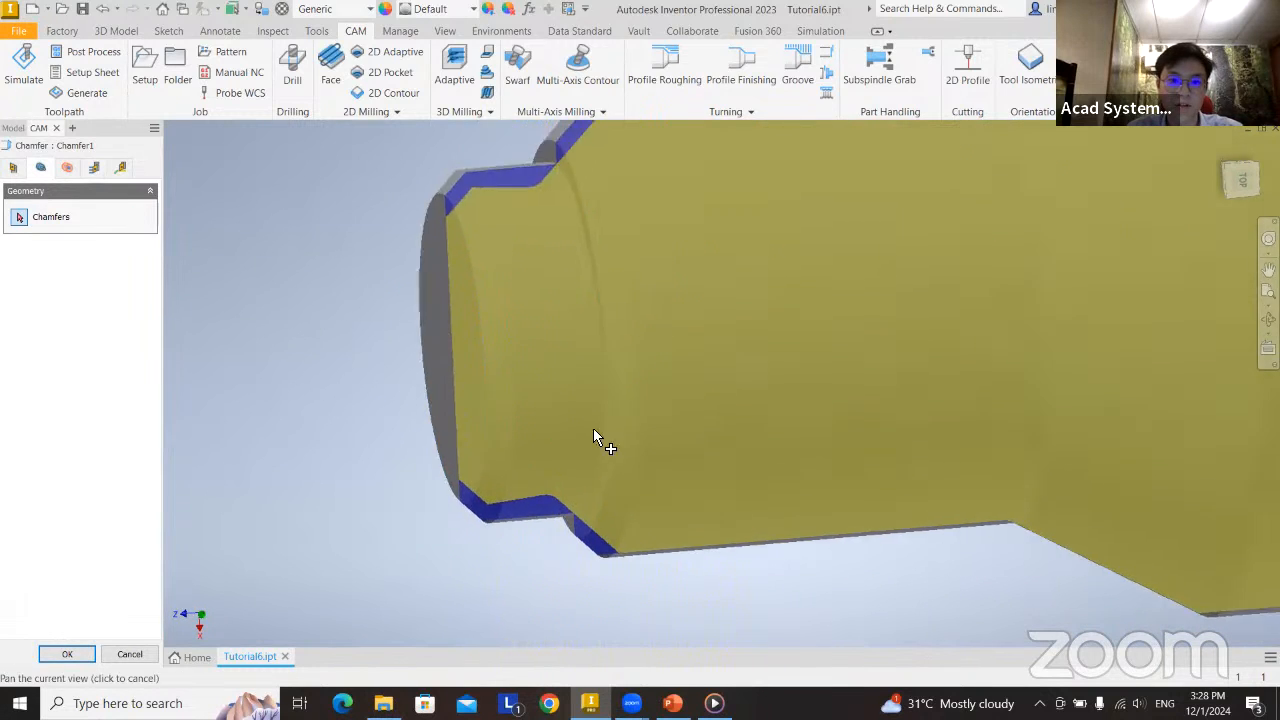
left_click(451, 282)
mouse_move(597, 391)
middle_mouse_down("shift")
mouse_move(623, 406)
mouse_move(597, 397)
middle_mouse_up("shift")
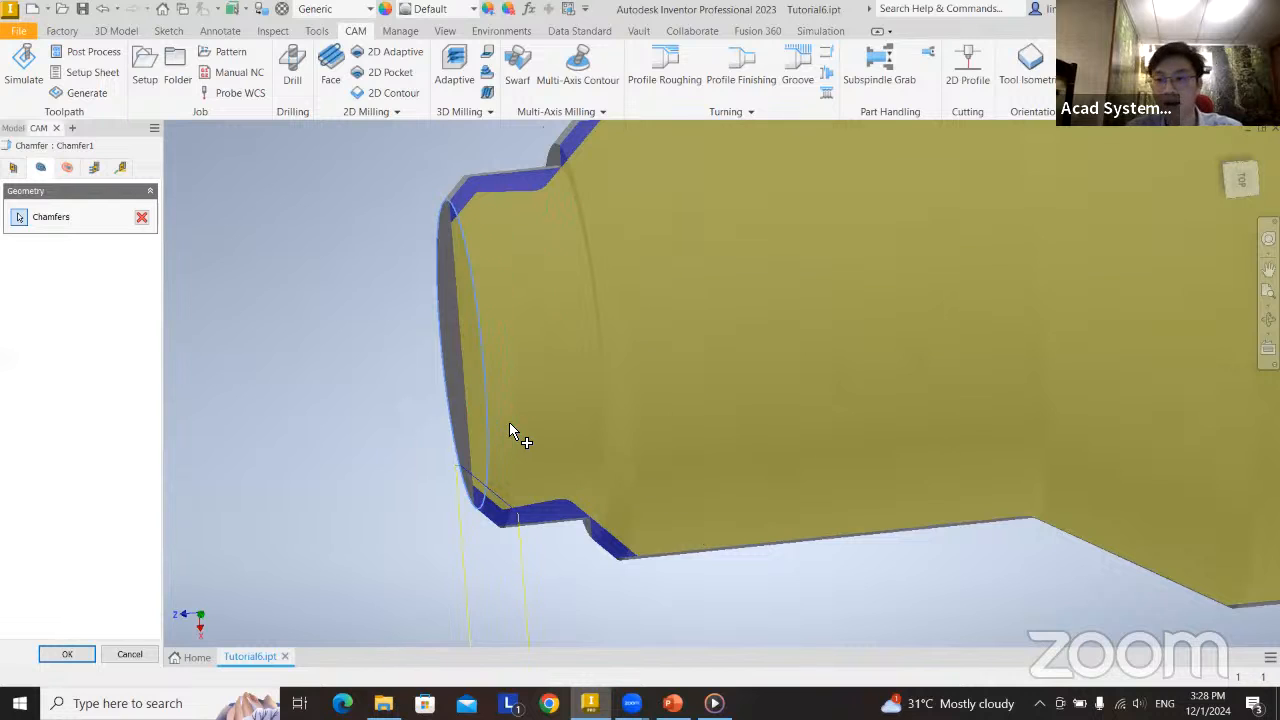
left_click(592, 270)
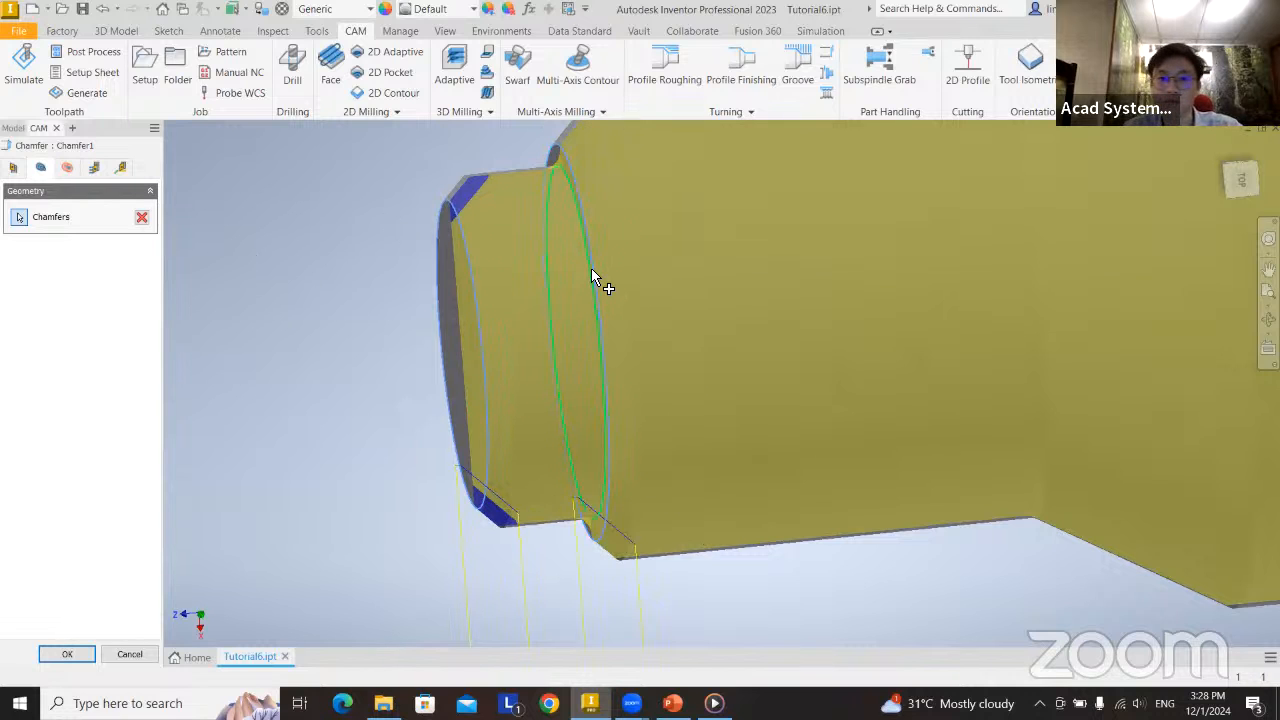
Review Chamfer1's radii, passes and linking settings, and confirm the operation.
scroll(675, 402, "down", 3)
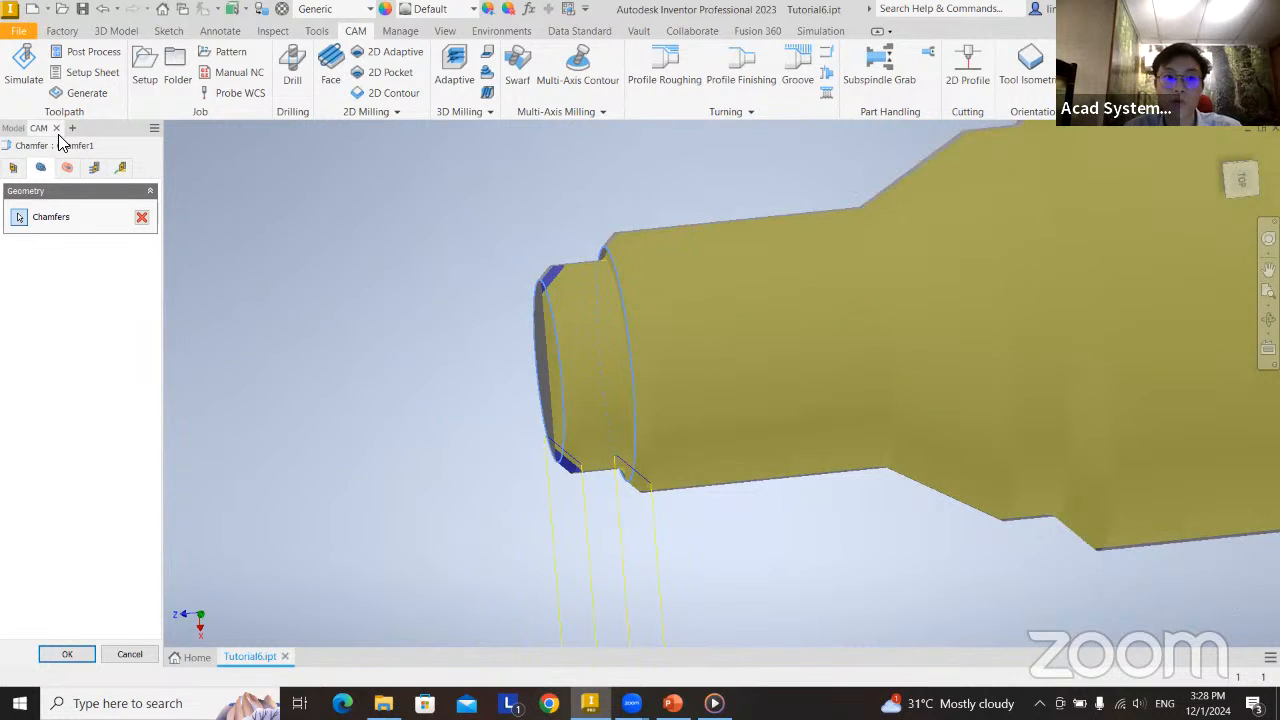
left_click(95, 168)
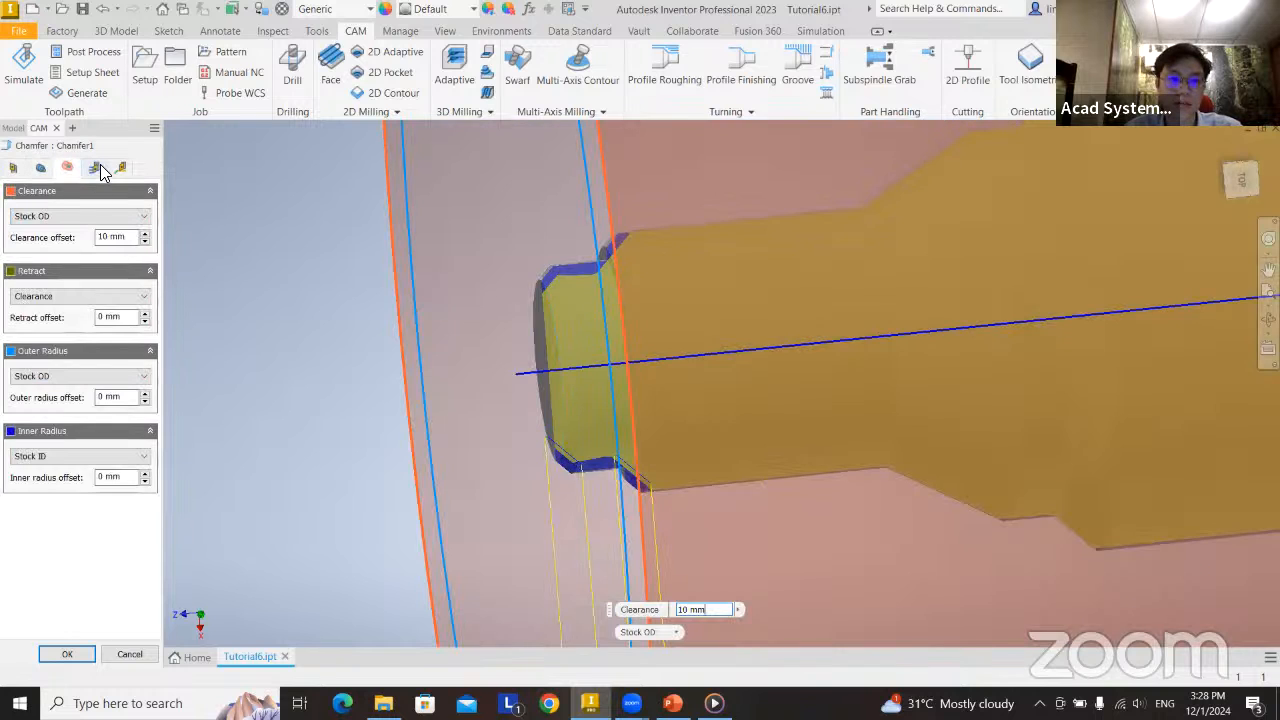
left_click(121, 168)
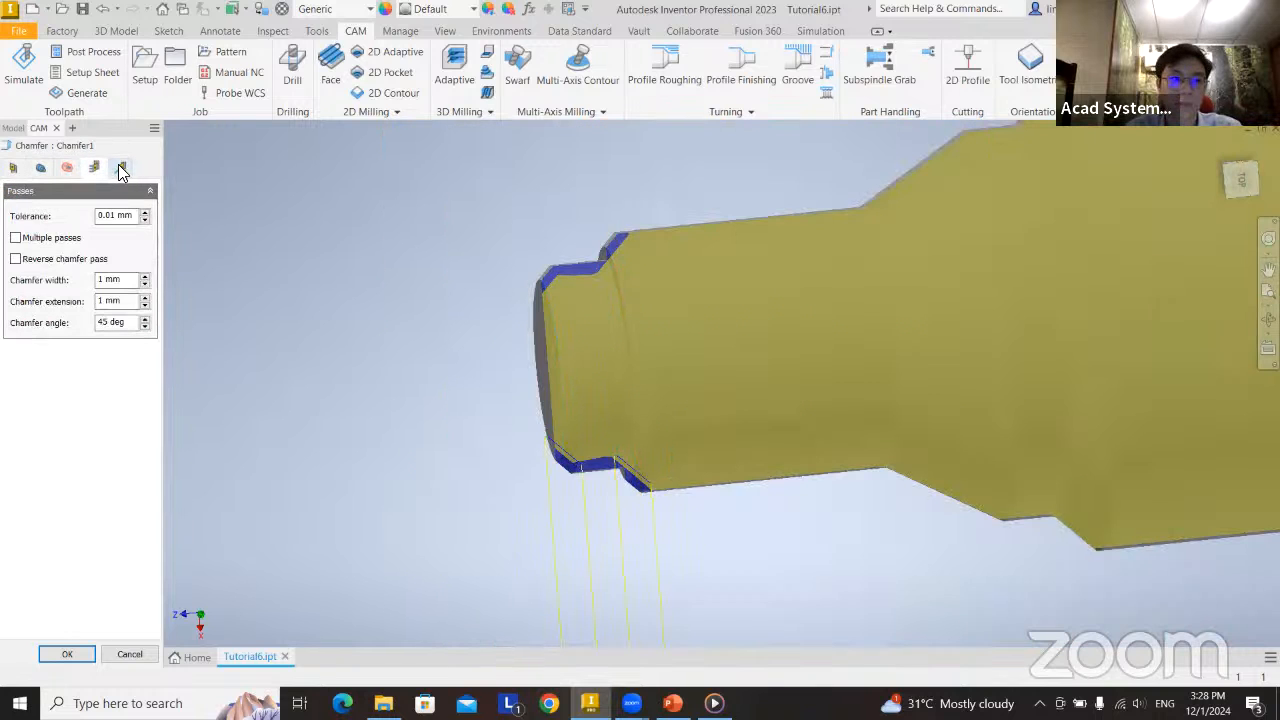
left_click(121, 168)
left_click(94, 167)
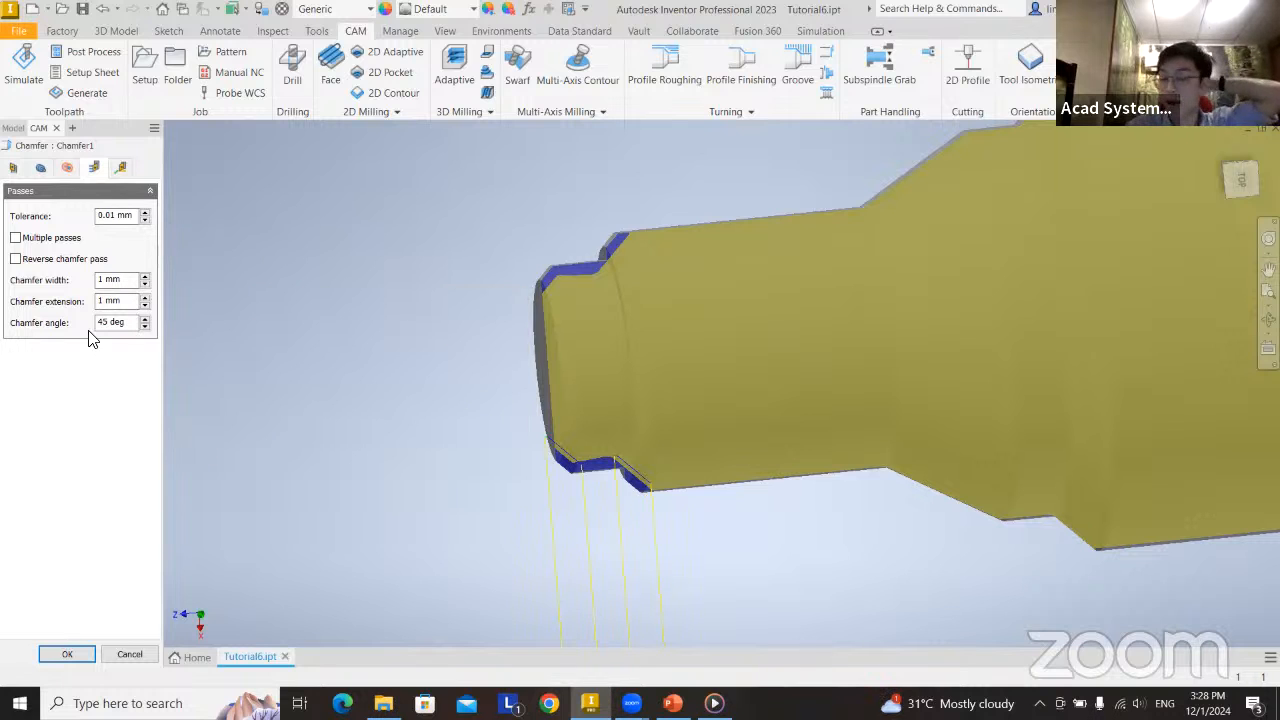
left_click(65, 654)
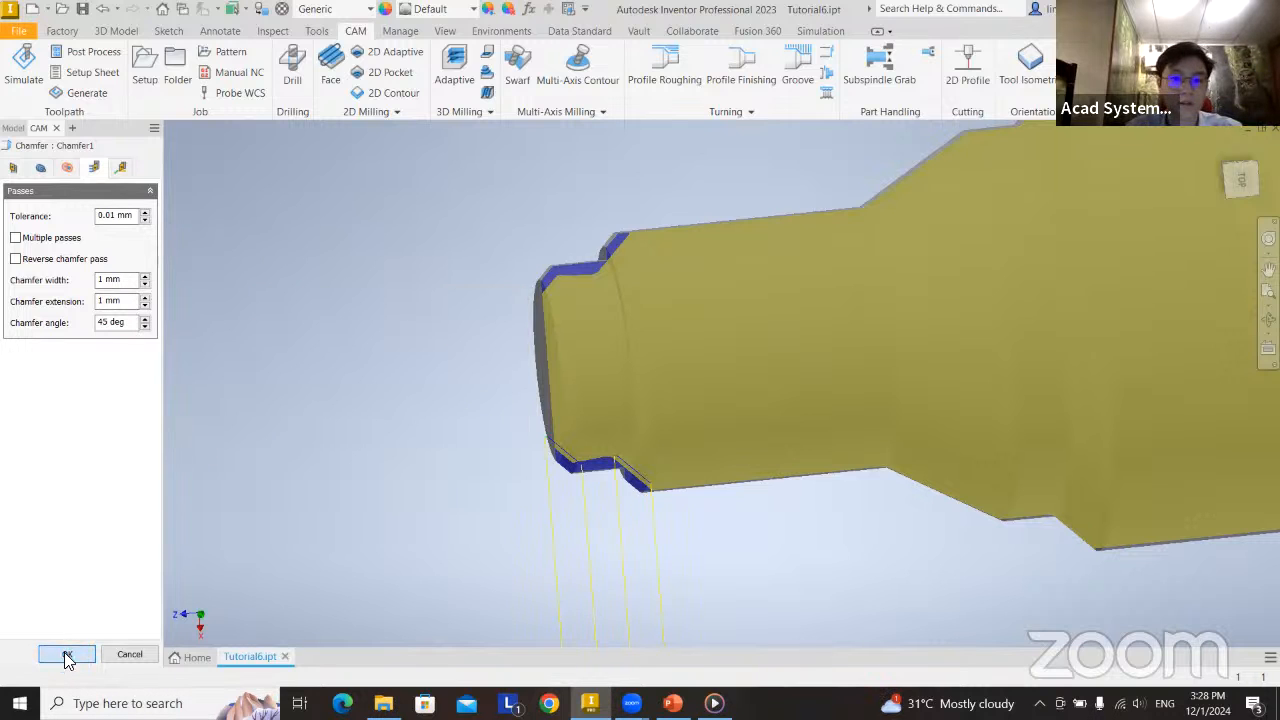
Simulate the Chamfer1 toolpath and view the cut at the shaft's front end.
right_click(96, 253)
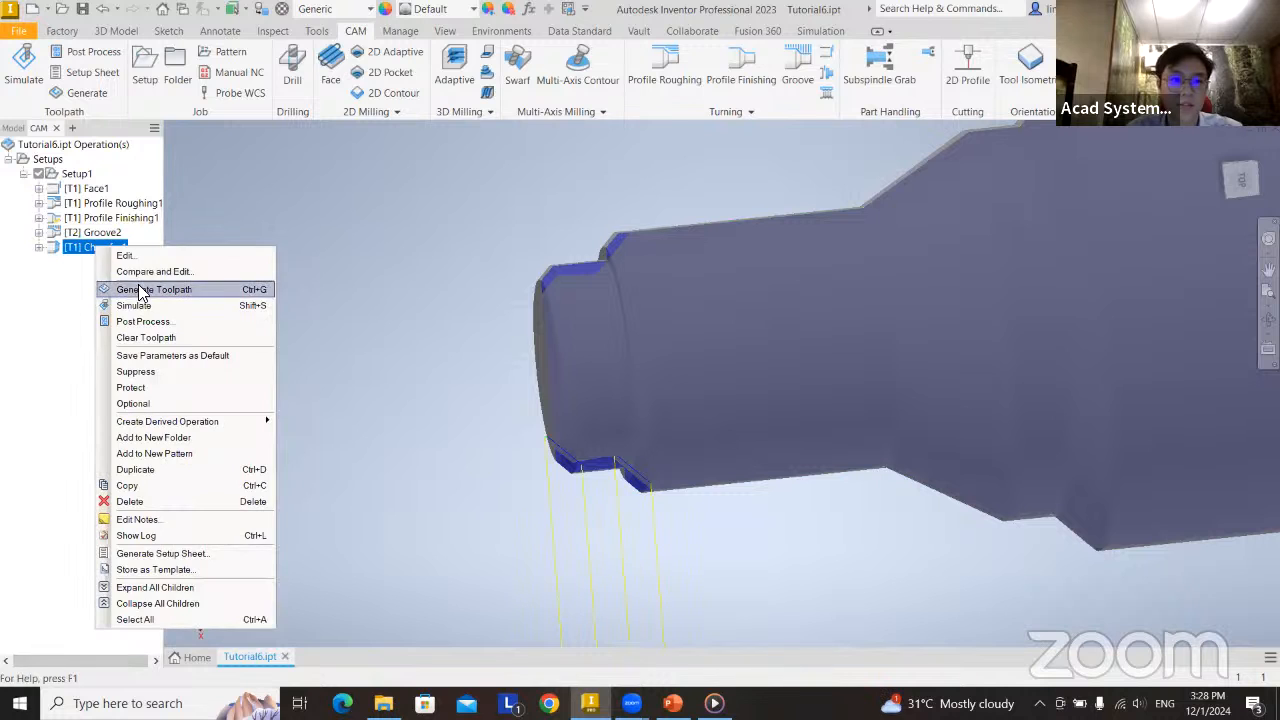
left_click(140, 306)
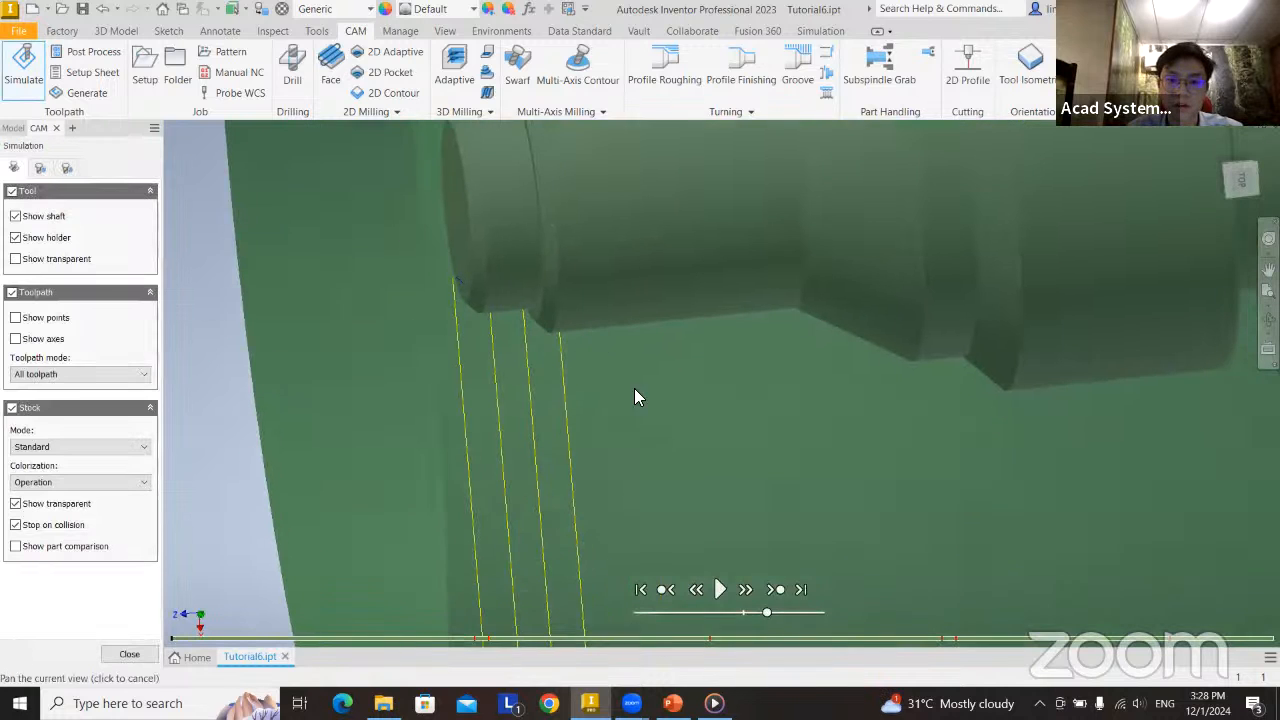
left_click(719, 591)
scroll(658, 468, "down", 3)
scroll(658, 465, "up", 5)
scroll(658, 472, "up", 3)
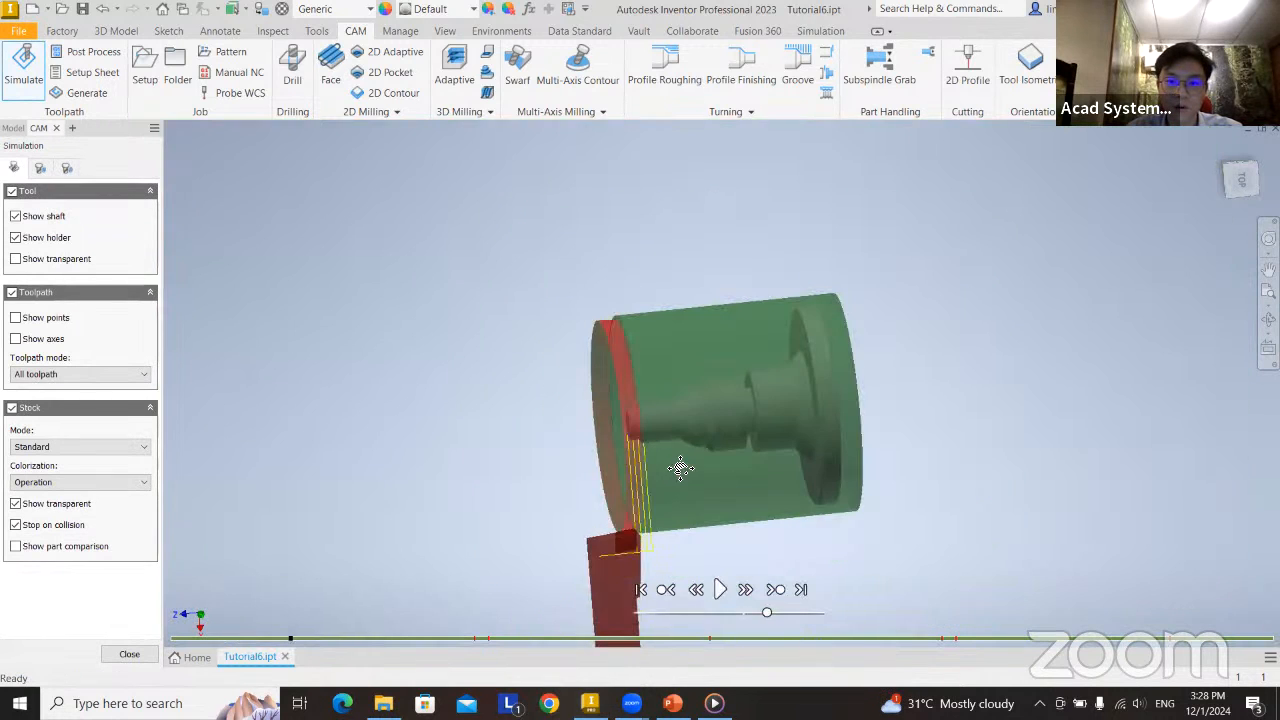
Turn off Stop on collision, run the Chamfer1 simulation through, inspect the chamfered edges, and close the simulation.
left_click(15, 525)
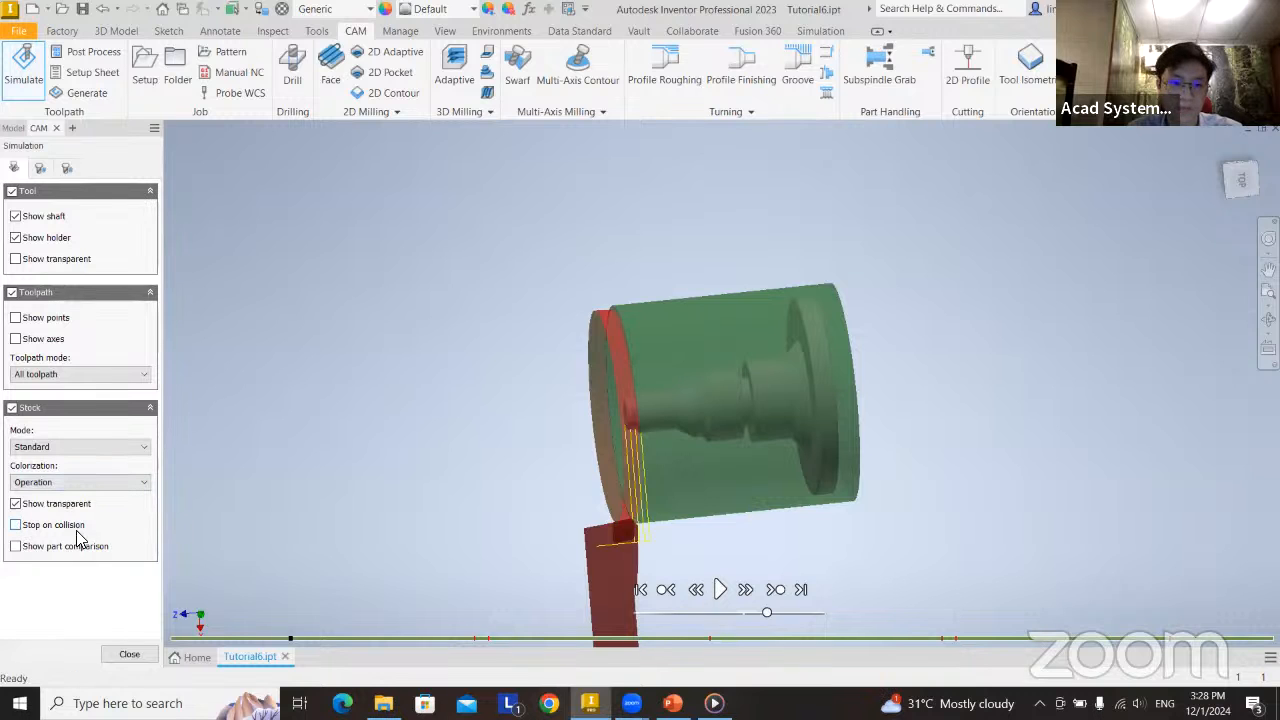
left_click(719, 589)
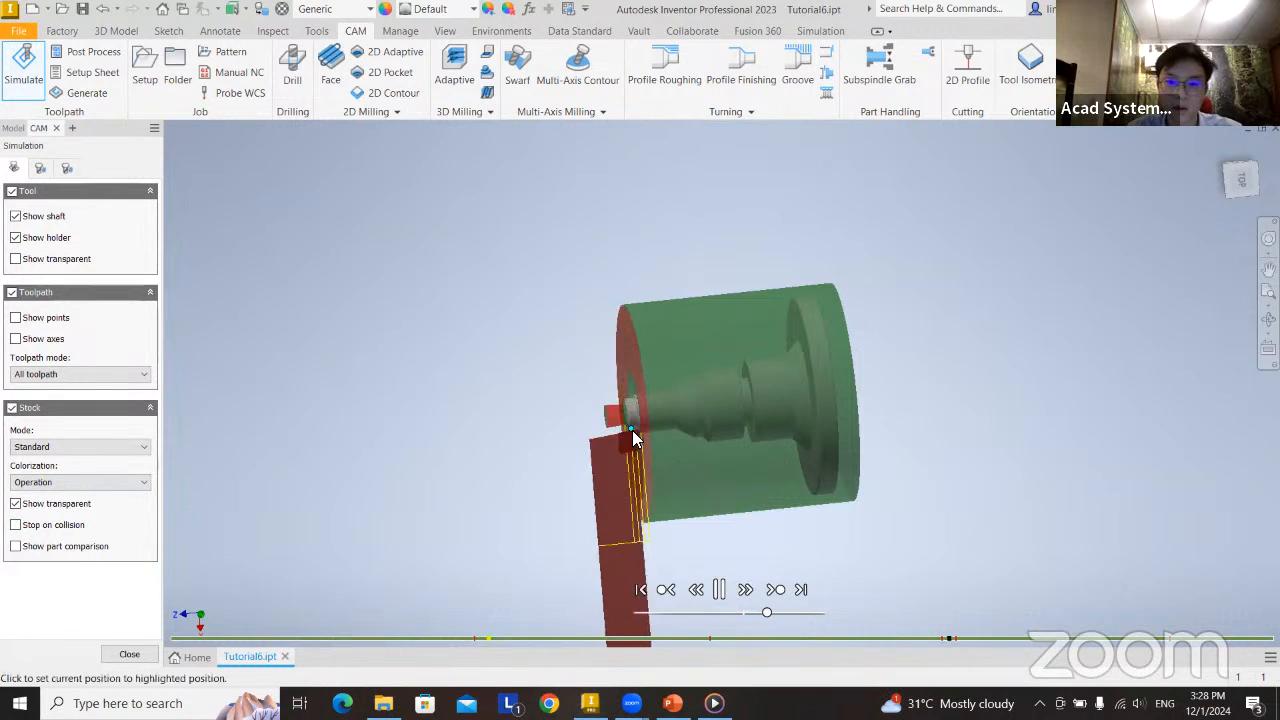
scroll(640, 432, "down", 3)
scroll(636, 438, "down", 5)
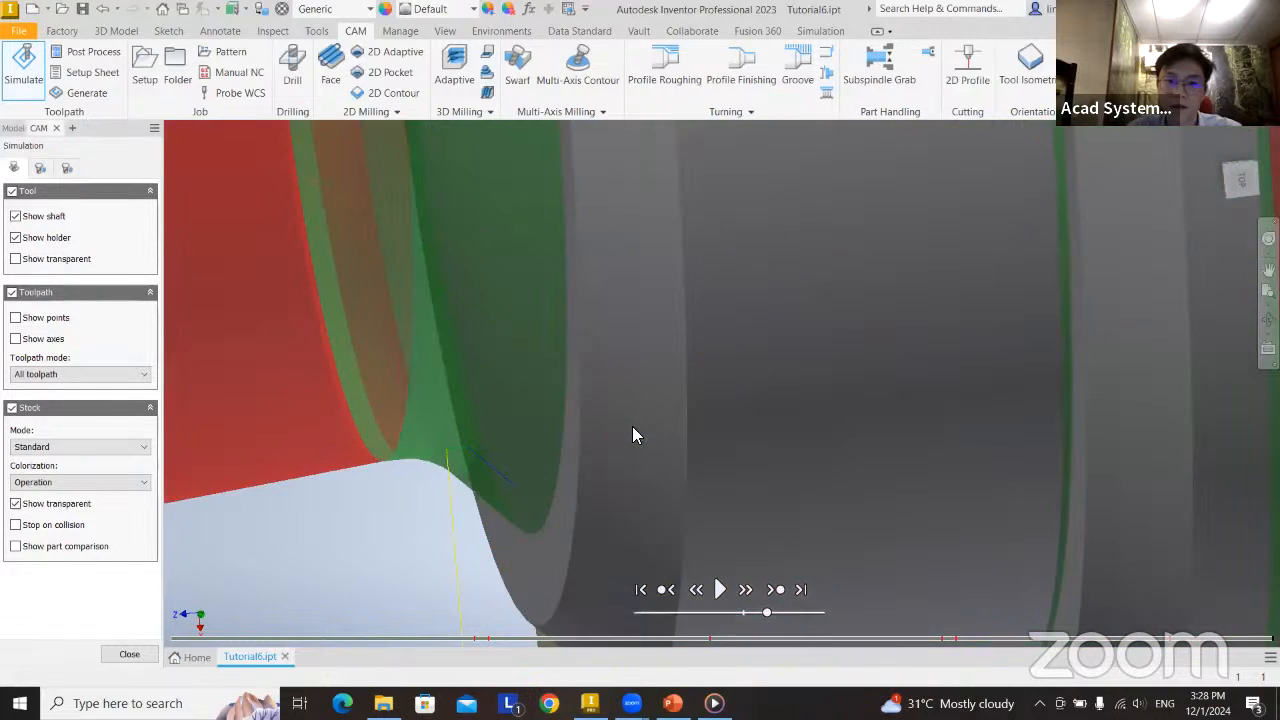
scroll(640, 434, "up", 3)
scroll(772, 462, "up", 6)
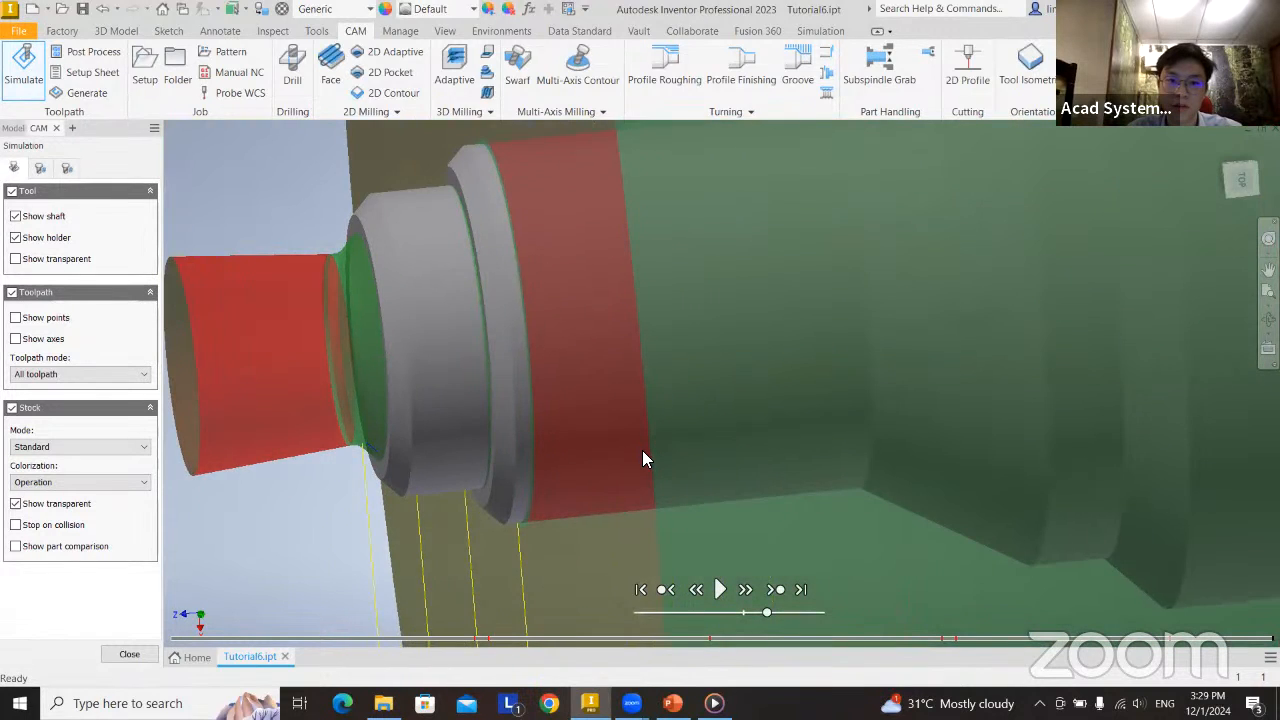
scroll(778, 432, "up", 2)
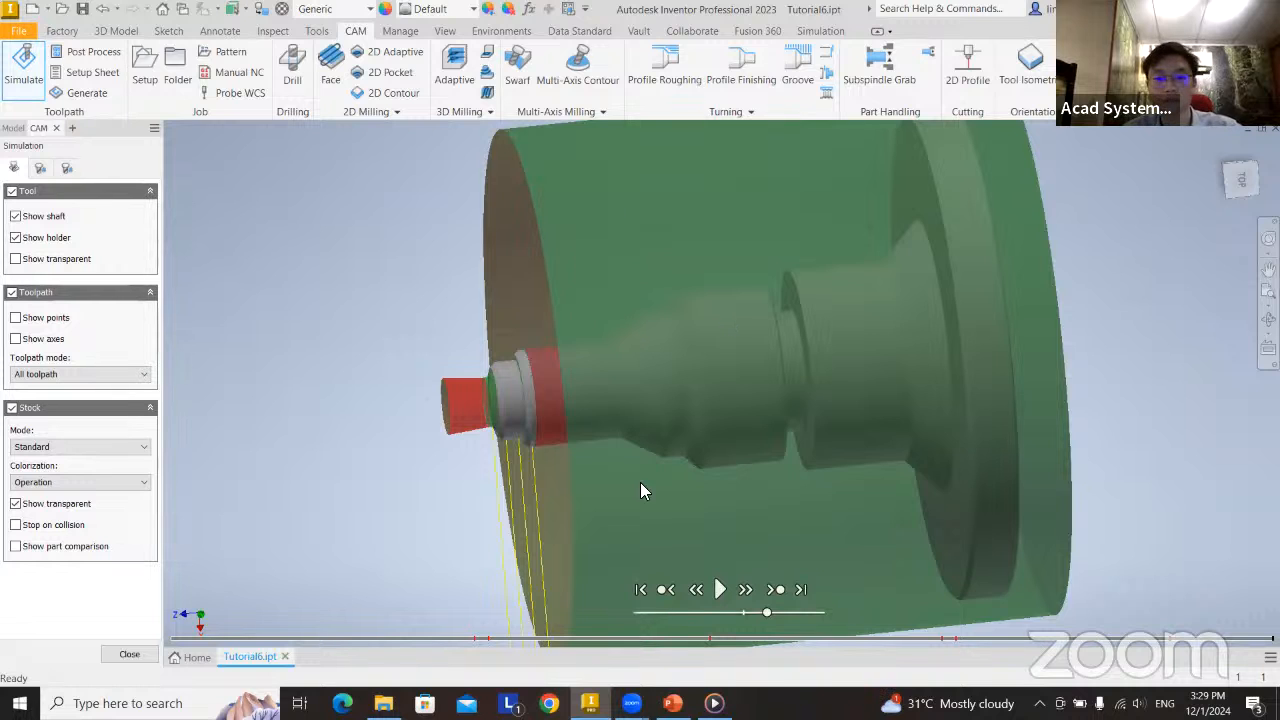
left_click(125, 654)
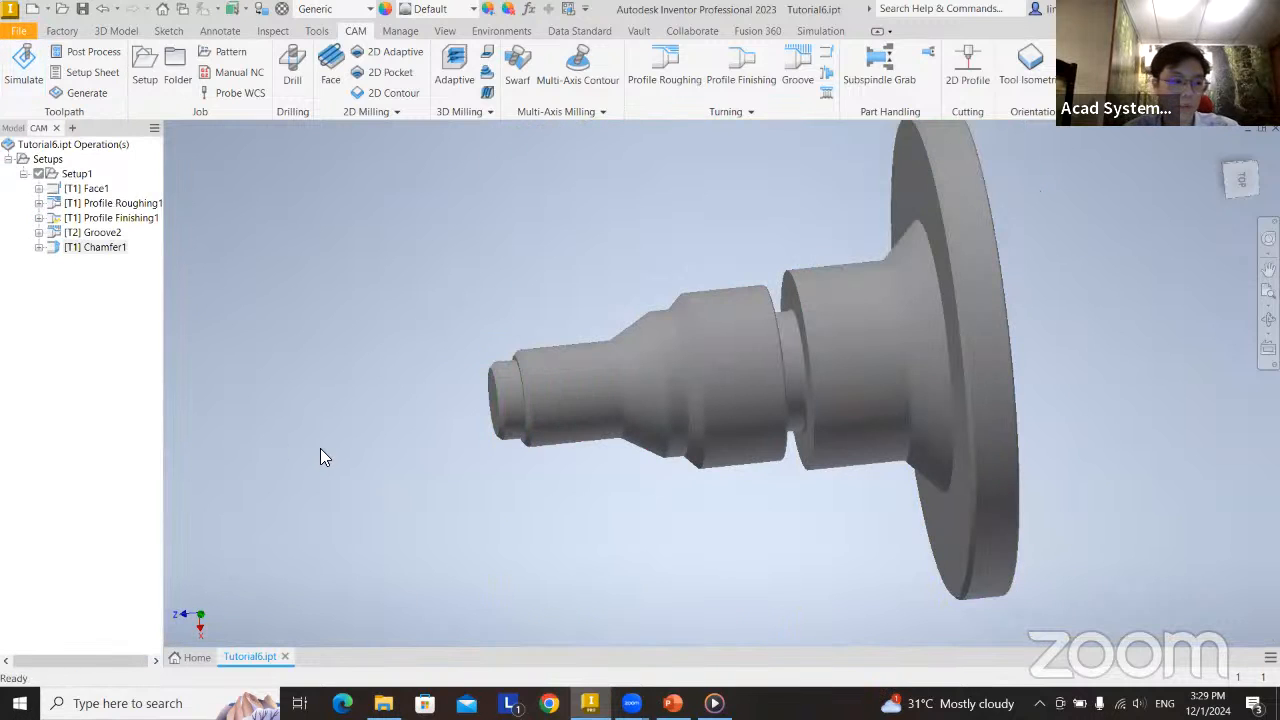
Simulate all operations from Face1 to Chamfer1 together, review the collision information, and close the simulation.
left_click(95, 247)
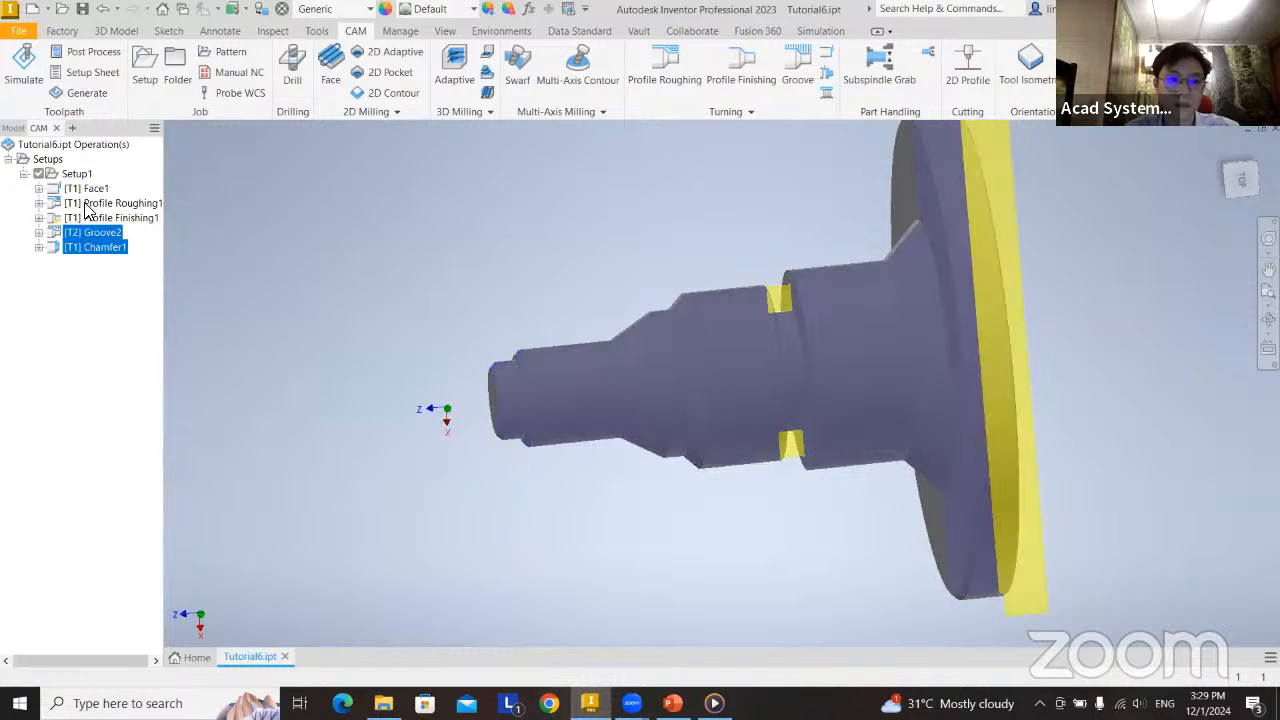
left_click(86, 188, "shift")
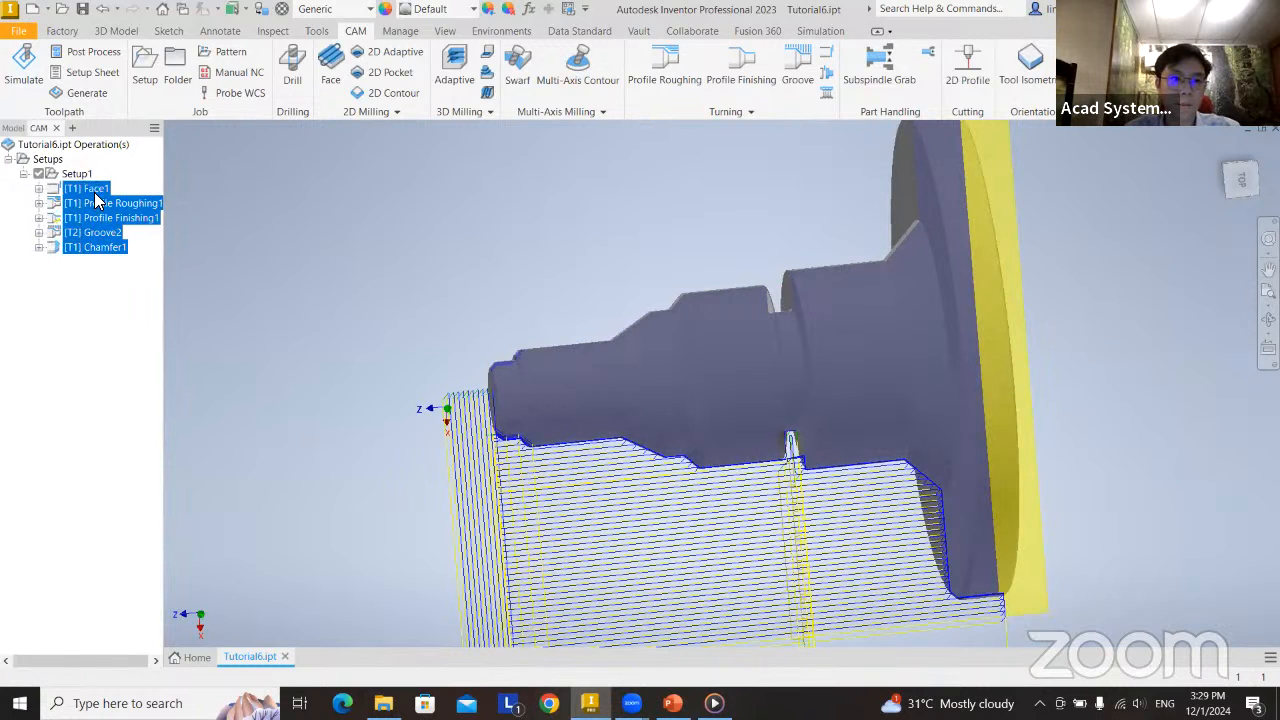
right_click(96, 200)
left_click(140, 250)
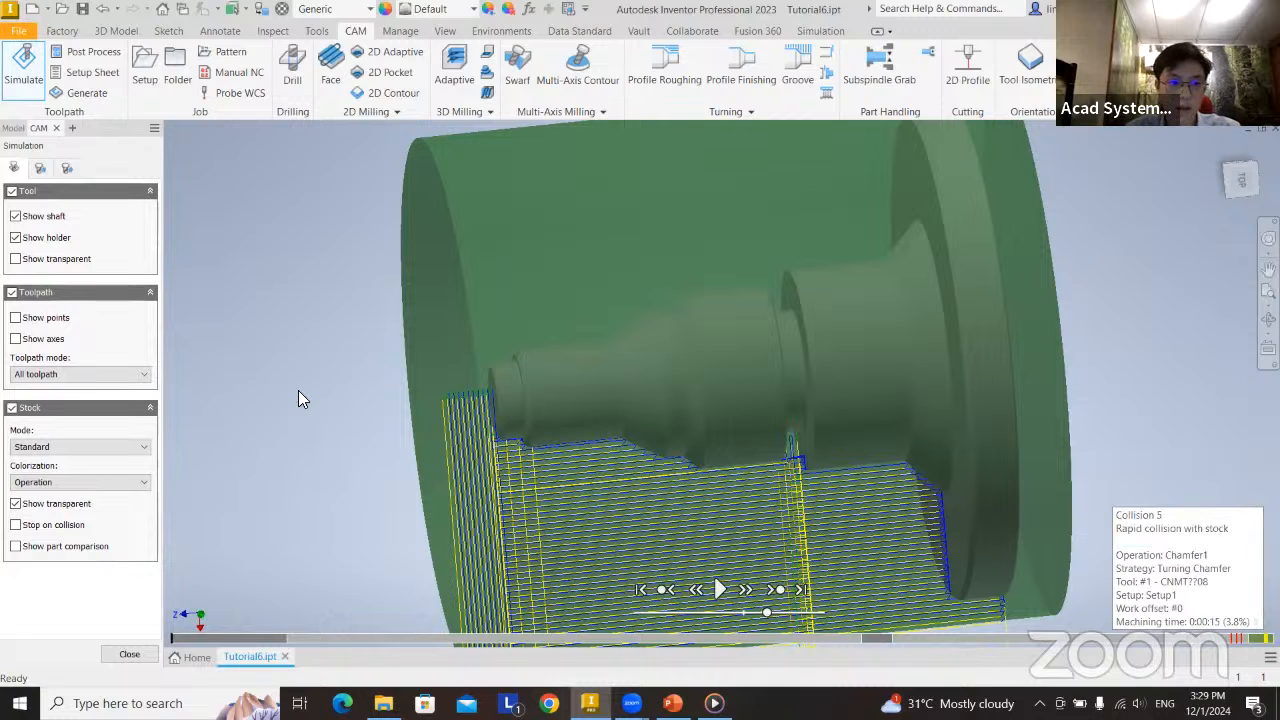
left_click(129, 656)
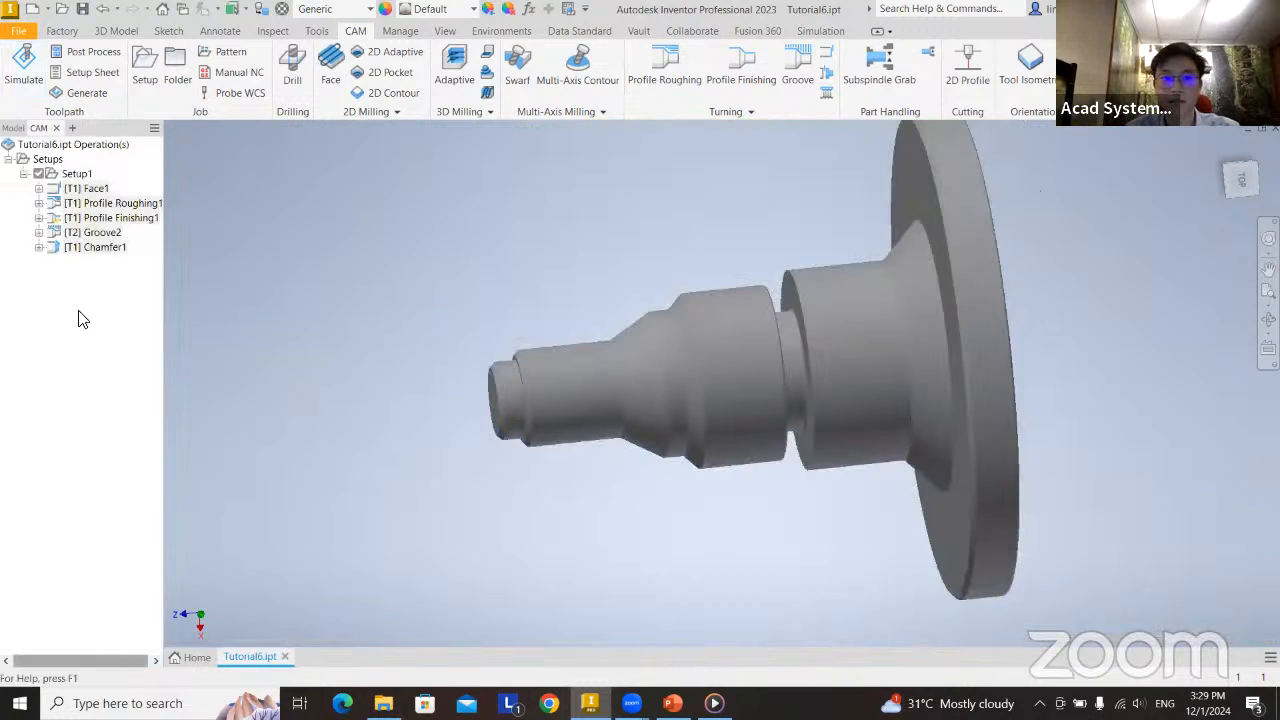
Start post processing for all of Setup1 and filter the post configurations to Turning.
left_click(77, 176)
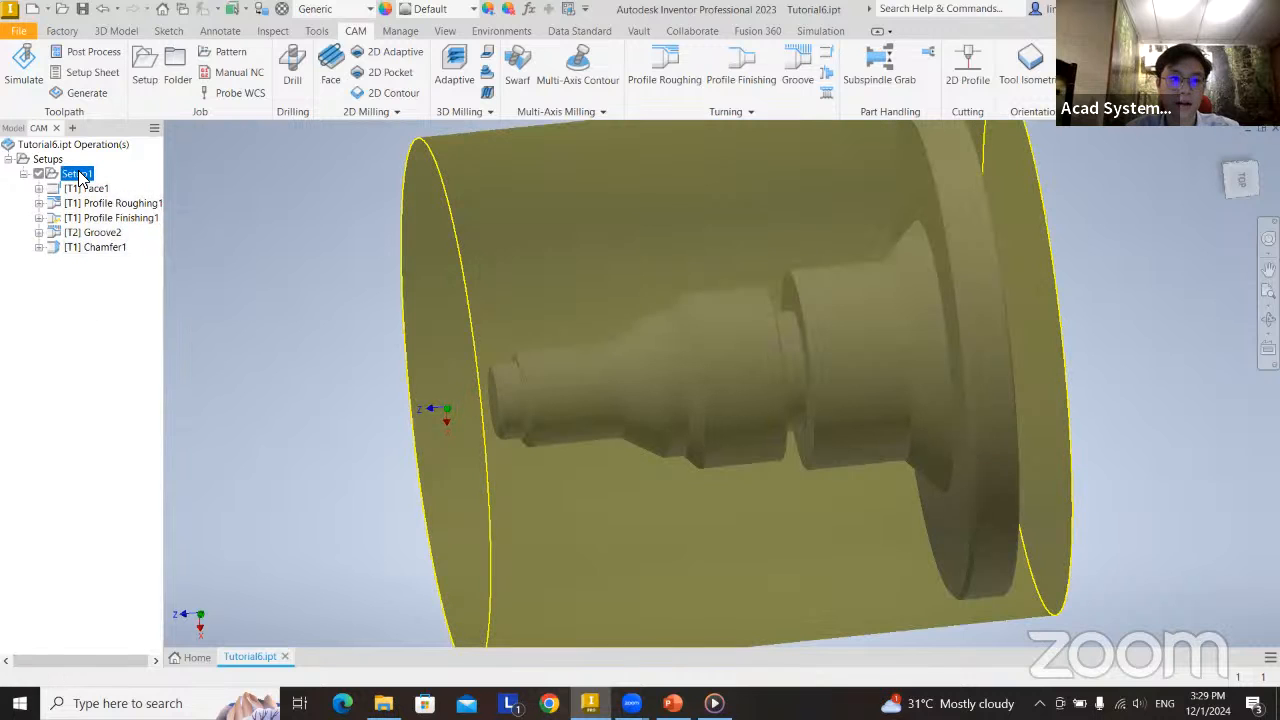
right_click(78, 177)
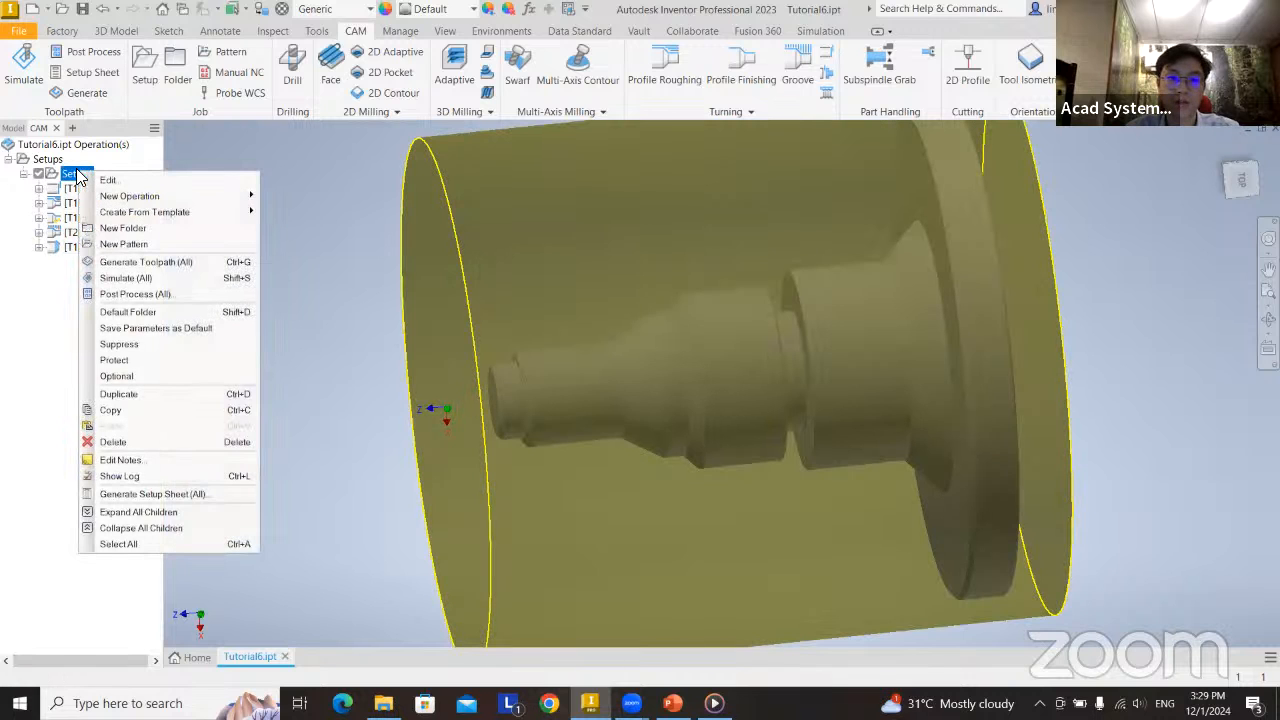
left_click(141, 294)
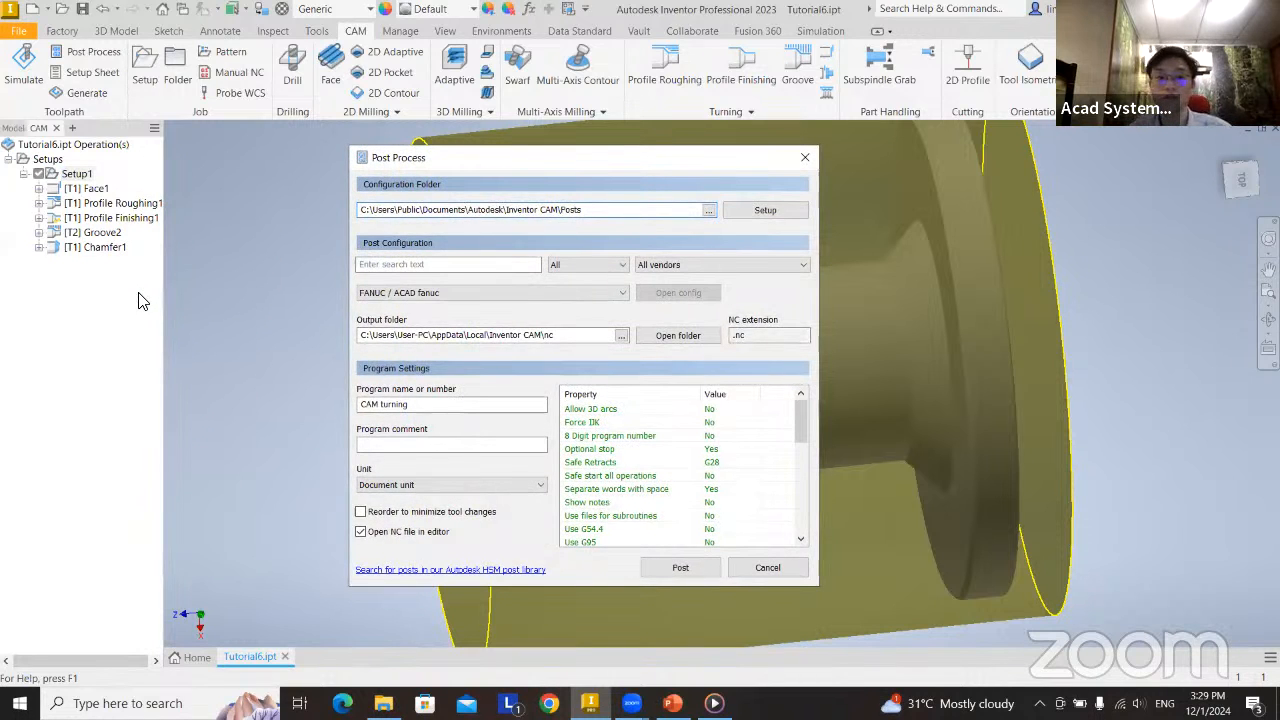
left_click(417, 292)
left_click(648, 269)
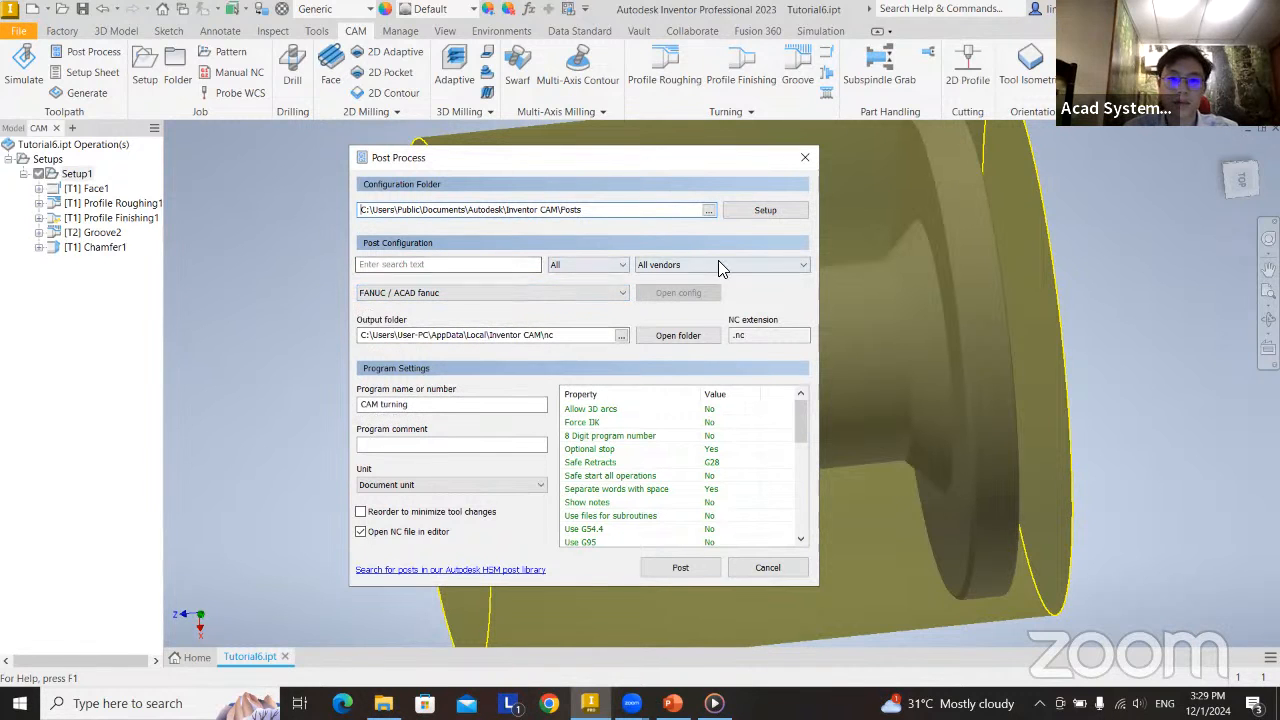
left_click(597, 268)
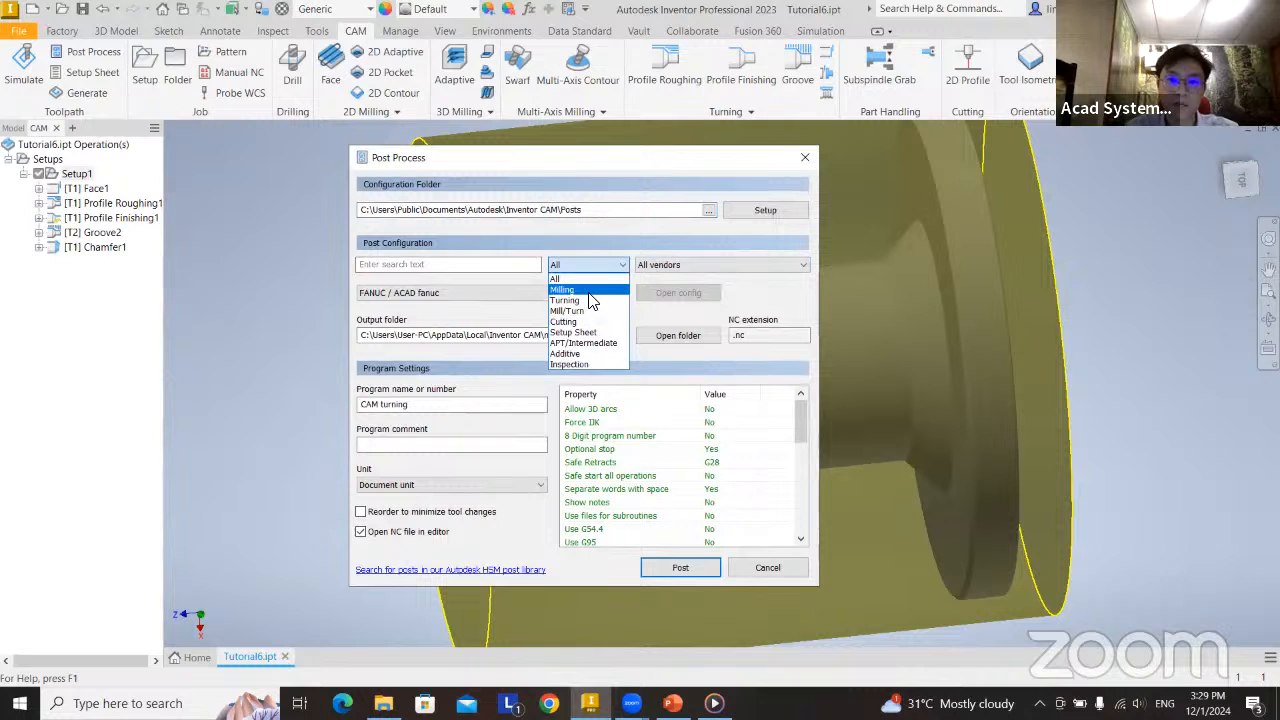
left_click(575, 301)
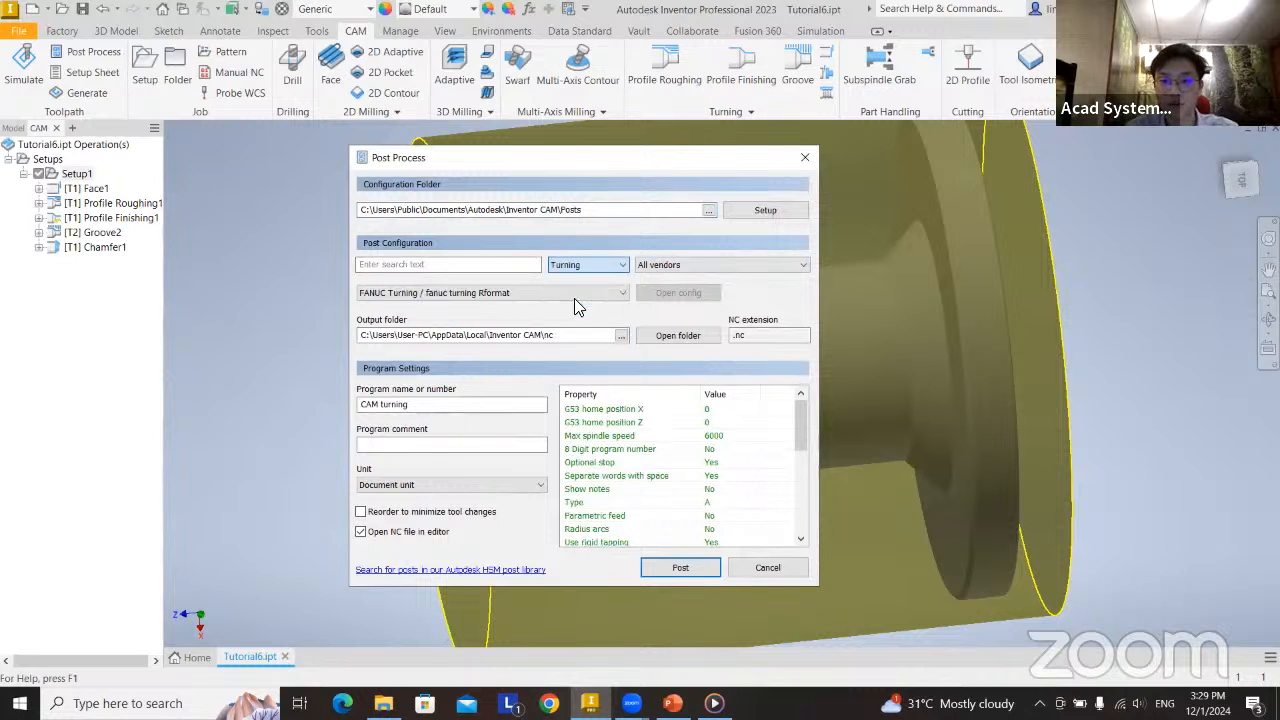
Limit the post vendors to Fanuc and choose the FANUC Turning / fanuc turning post configuration.
left_click(688, 264)
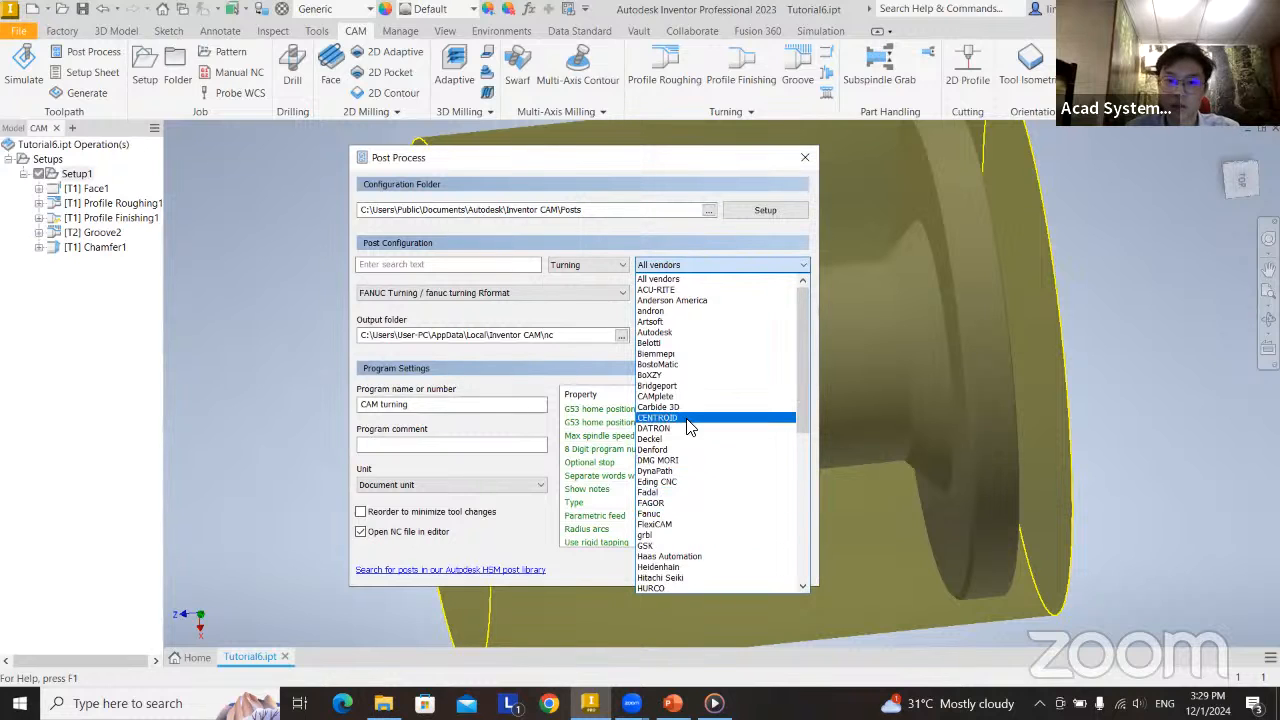
left_click(690, 514)
left_click(420, 292)
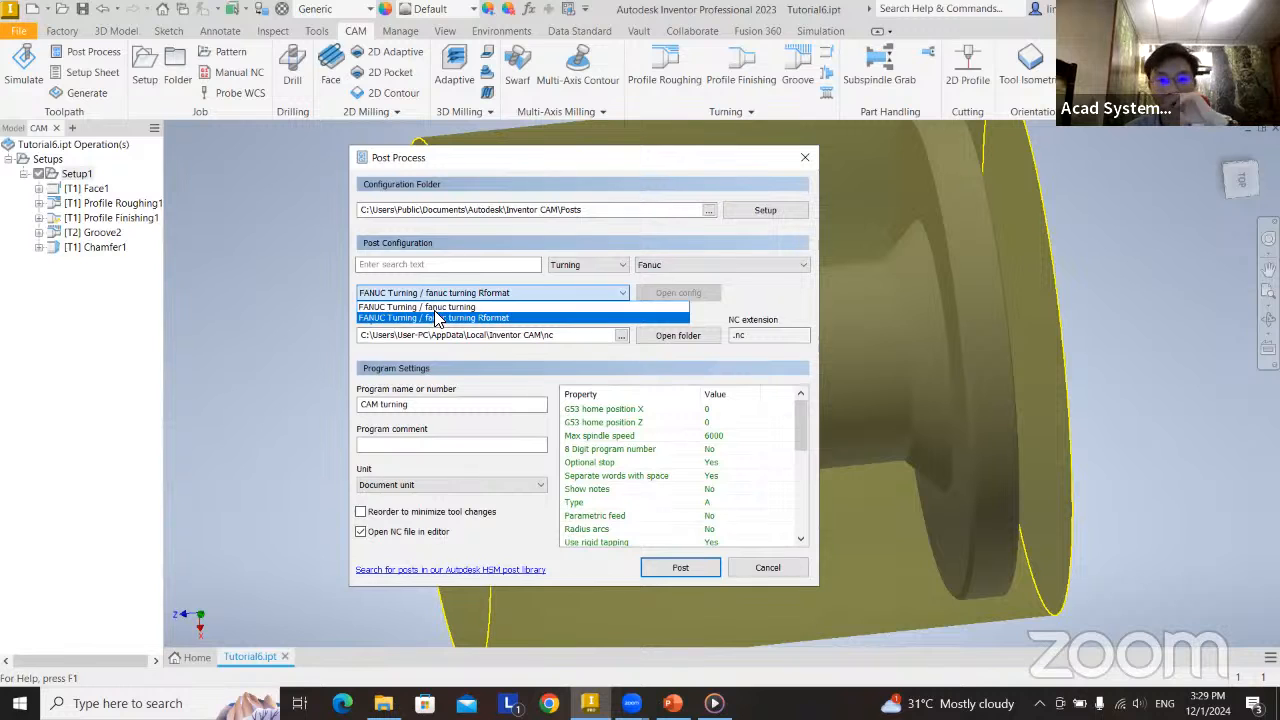
left_click(435, 308)
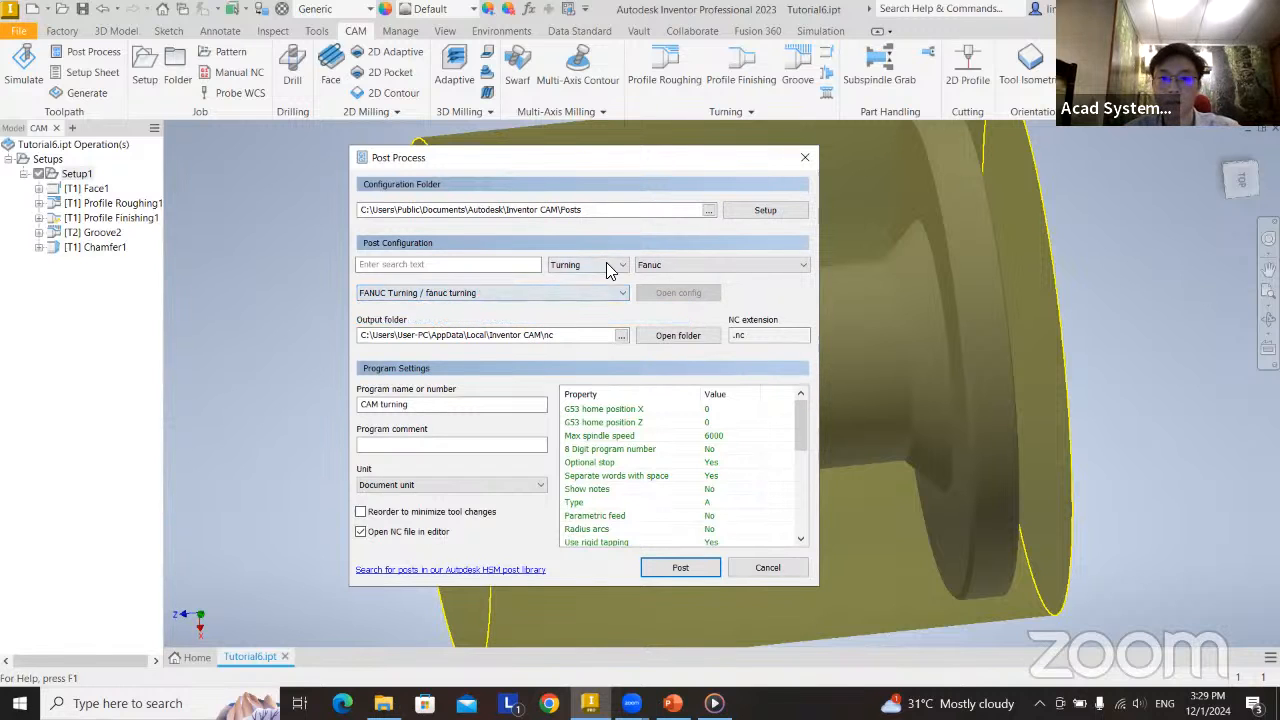
left_click(720, 264)
left_click(472, 316)
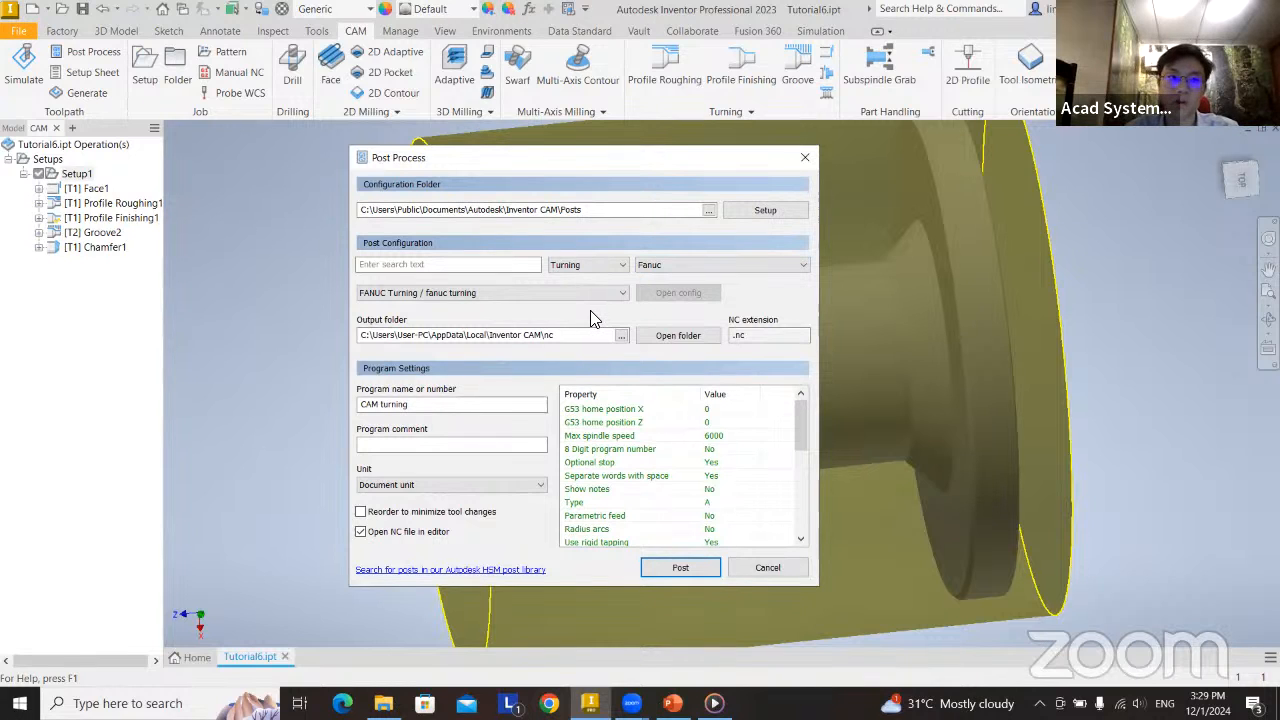
Set the program comment to "turning sample" and try to post with the program name CAM turning.
left_click_drag(416, 412, 352, 405)
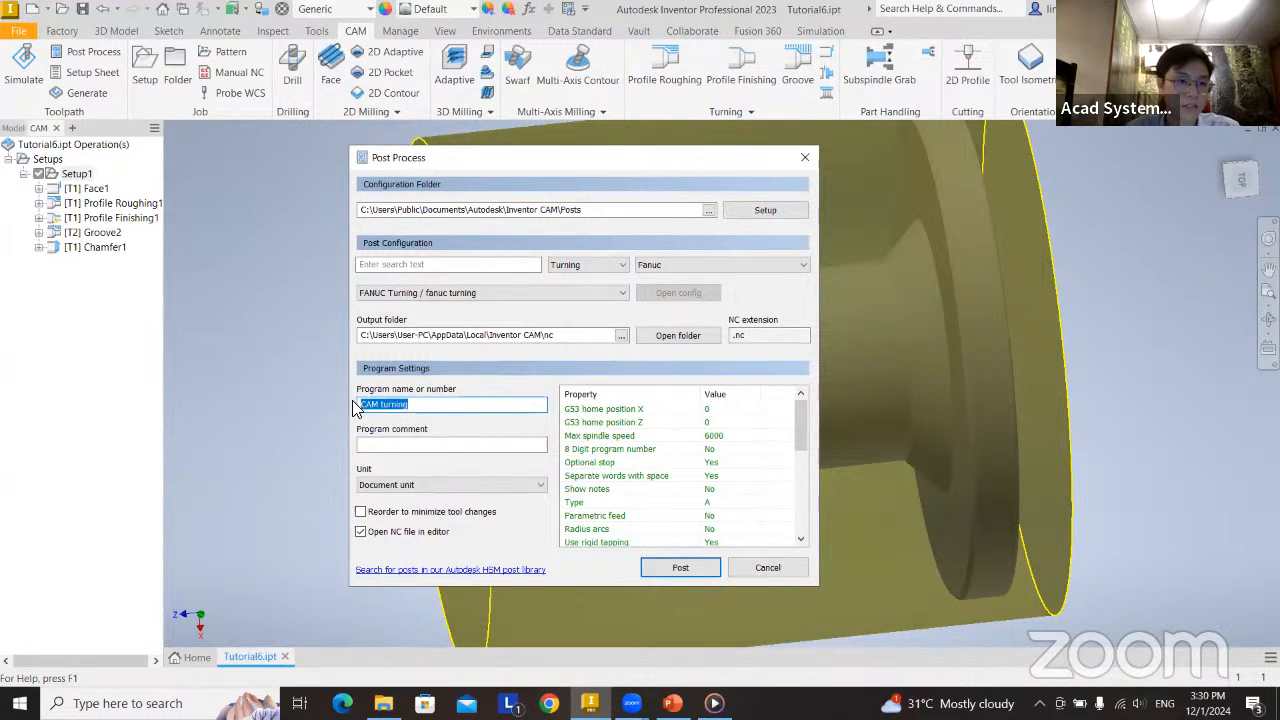
left_click(445, 446)
type("turning sample")
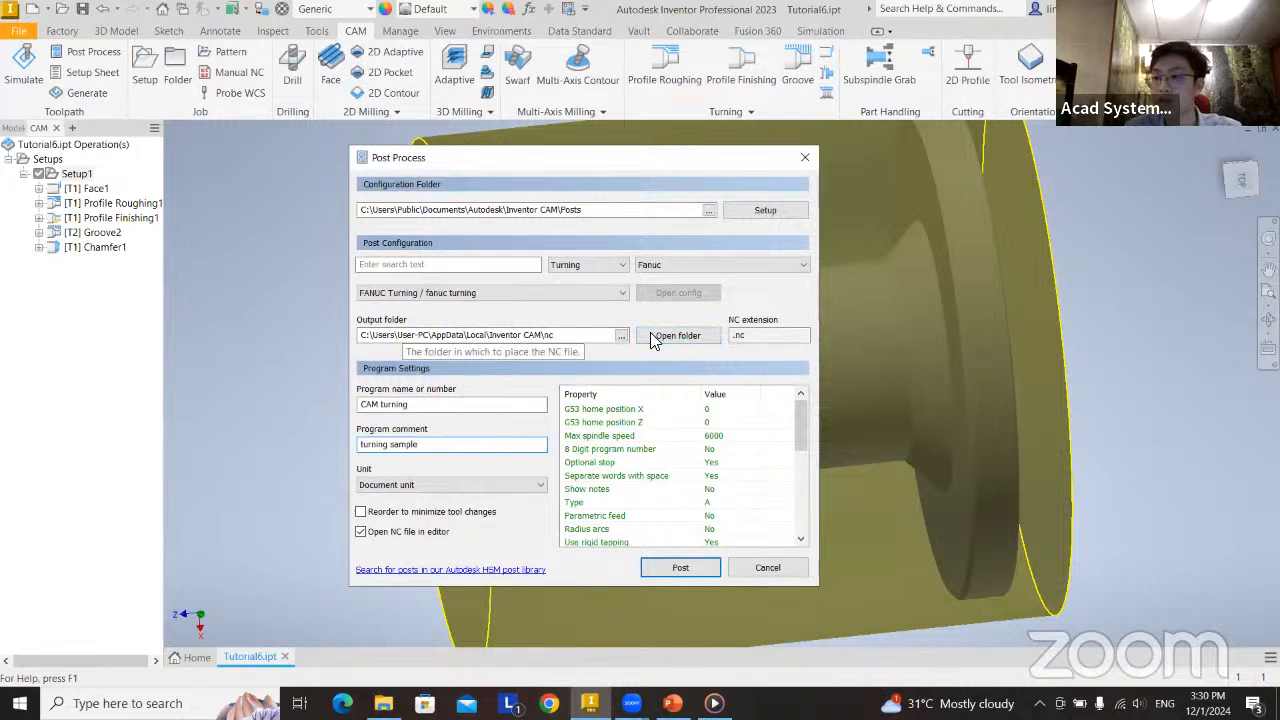
left_click(680, 570)
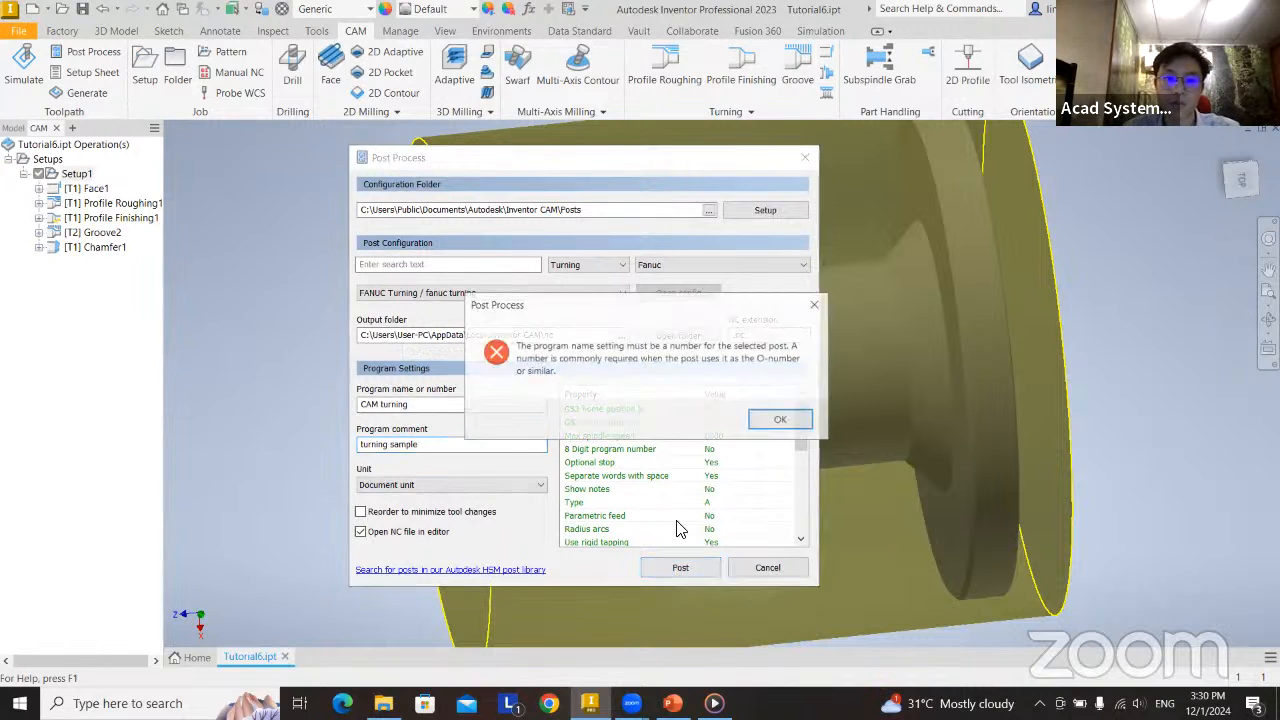
left_click(781, 421)
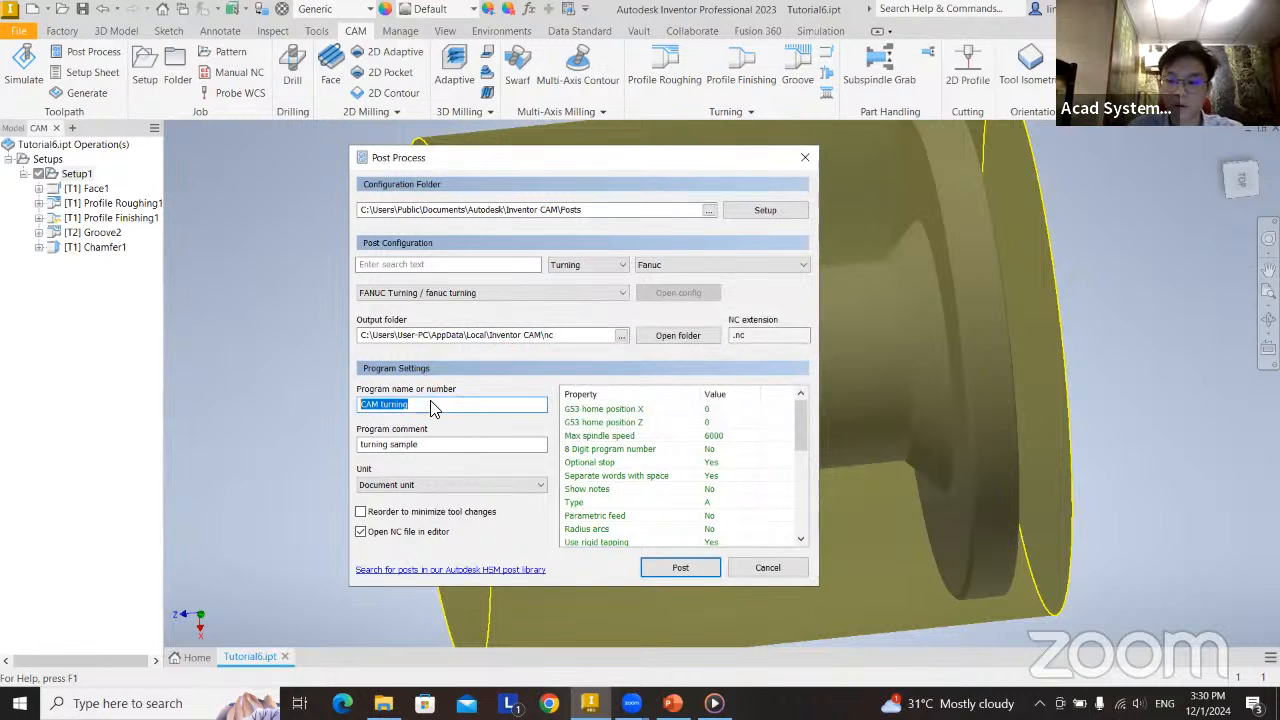
Set the program number to 1001, try to post the code as 1001.nc, and close the log file.
type("1001")
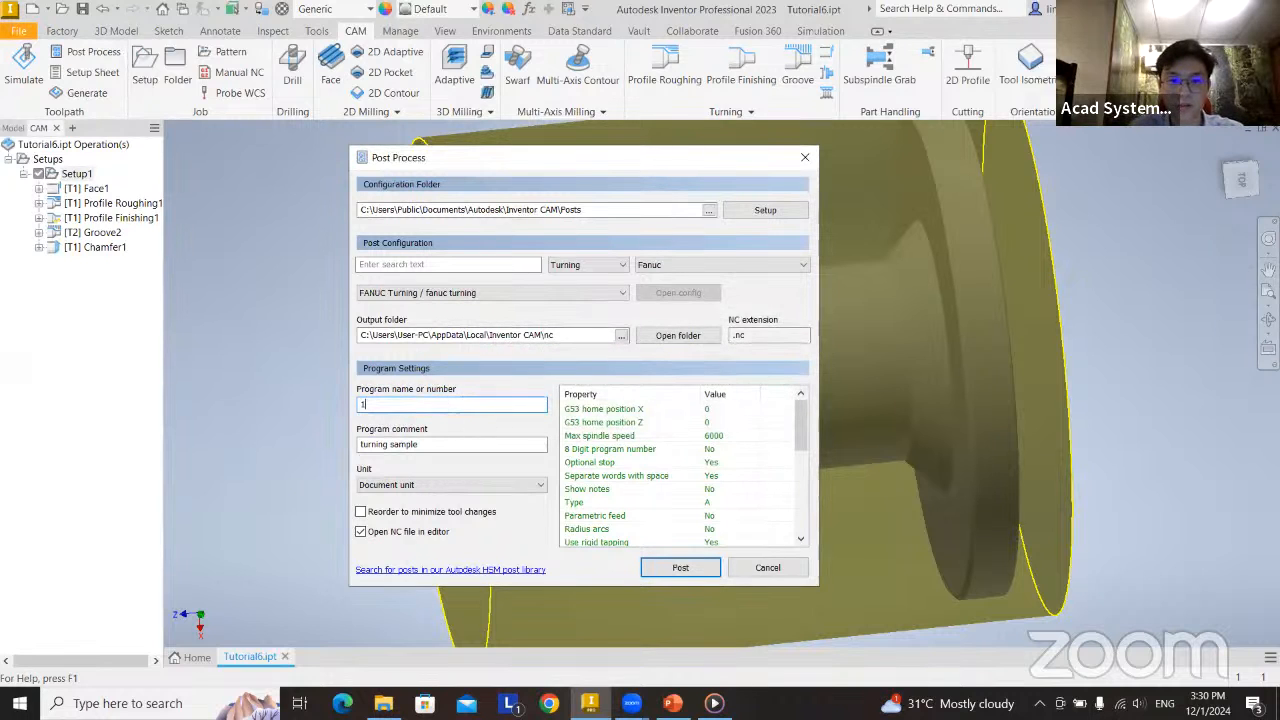
left_click(683, 568)
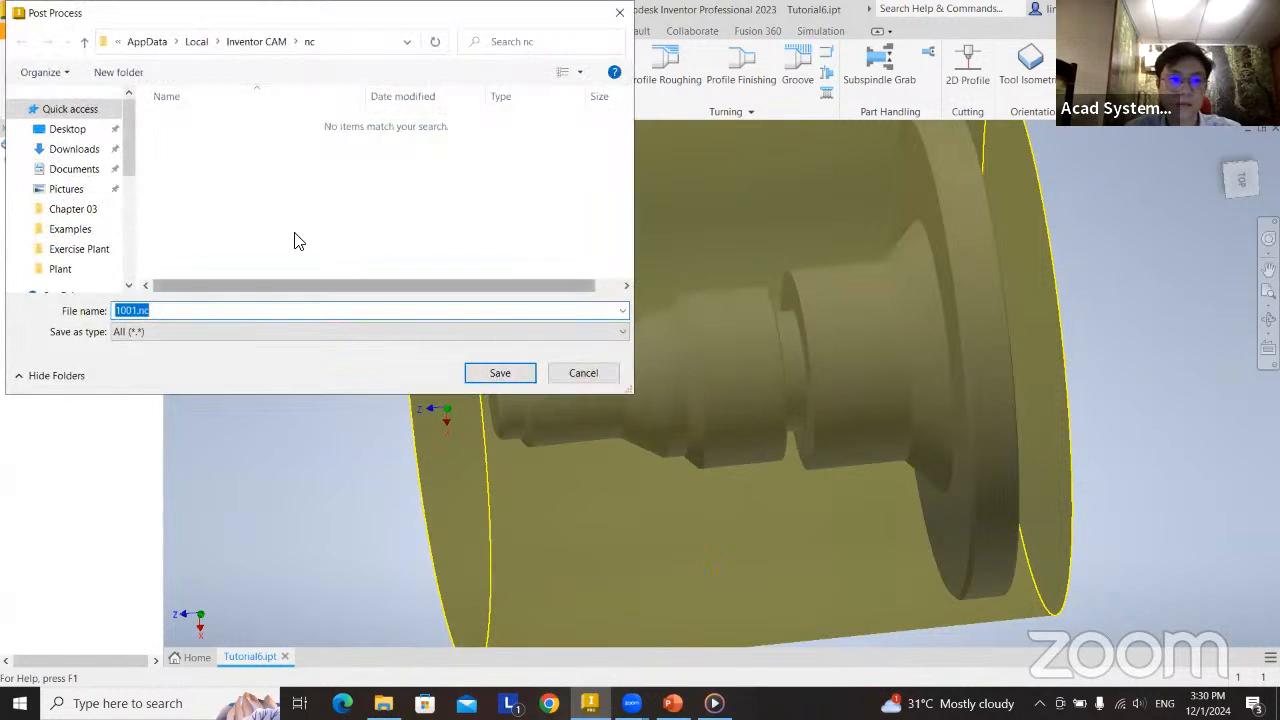
left_click(497, 372)
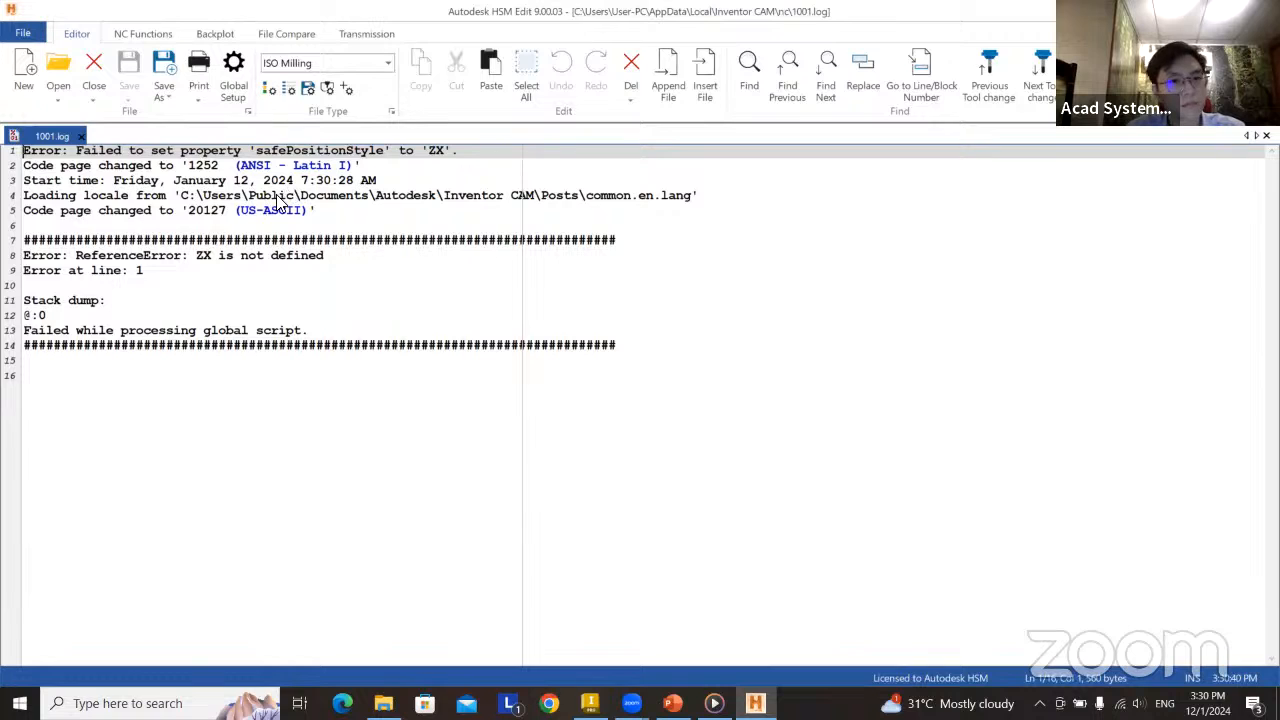
left_click(82, 136)
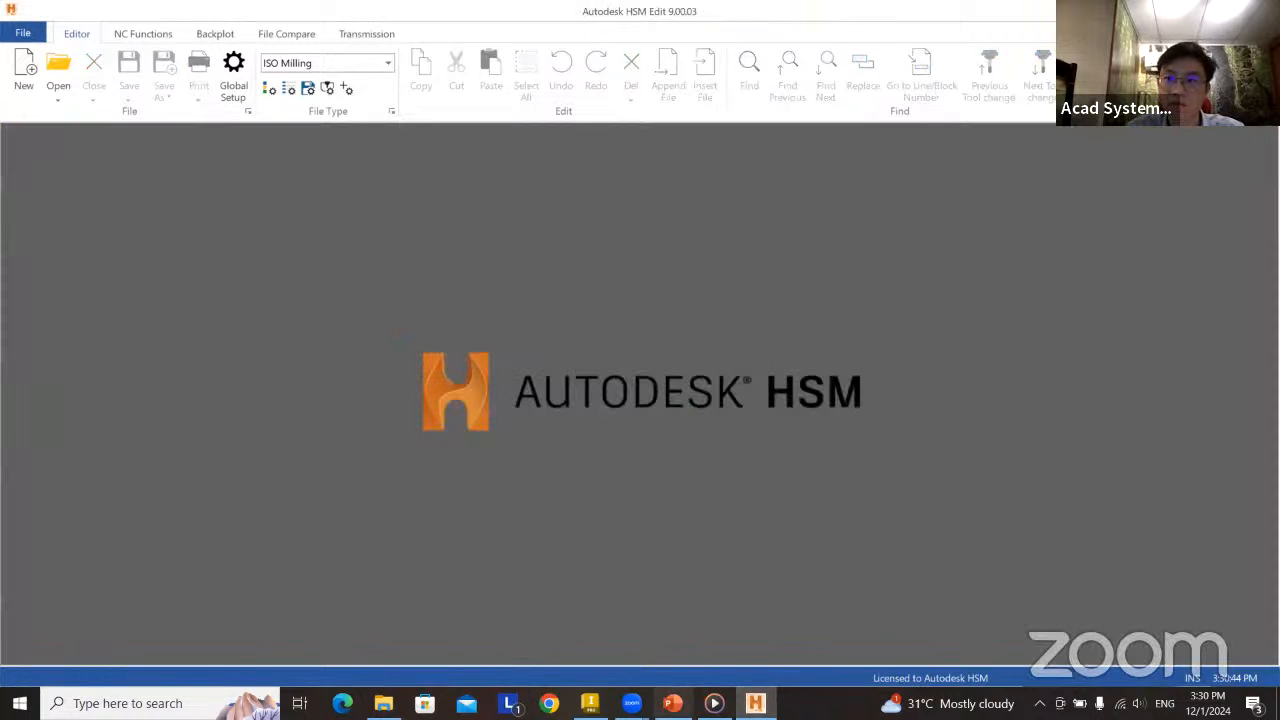
Switch back to Inventor, cancel the prompt to save Tutorial6.ipt, and start post processing for operations Face1 through Chamfer1.
left_click(590, 703)
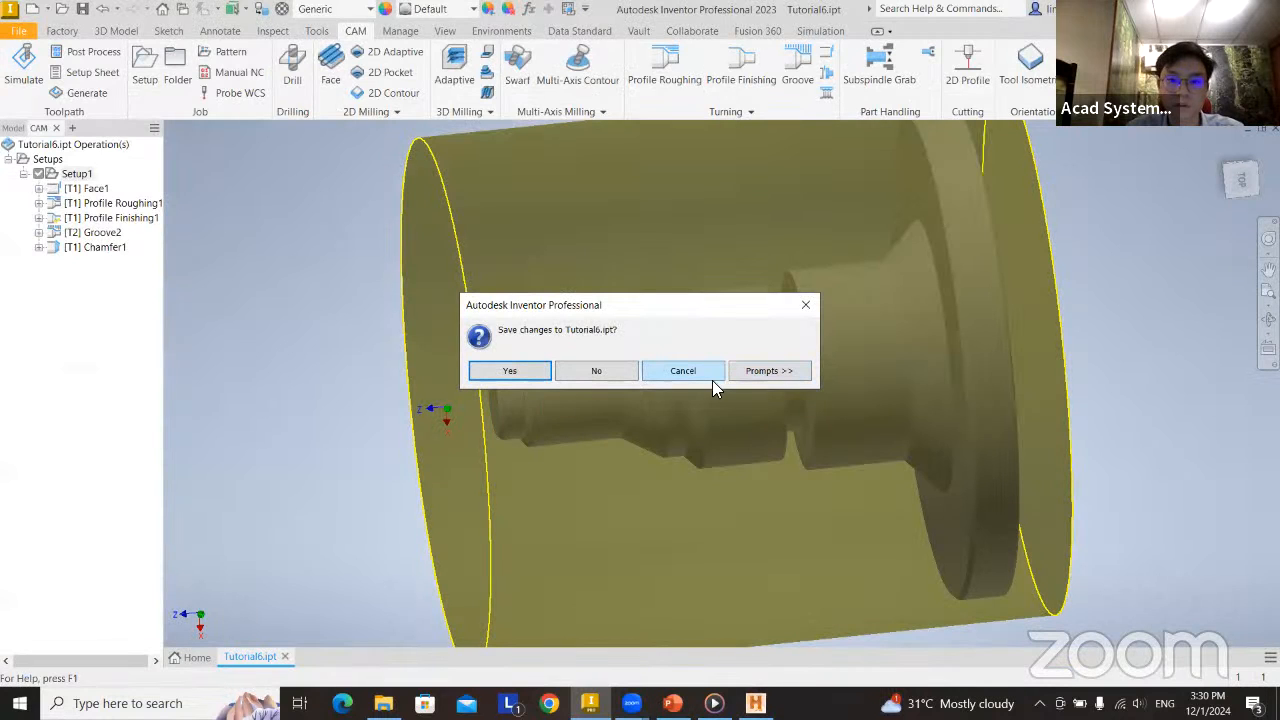
left_click(683, 371)
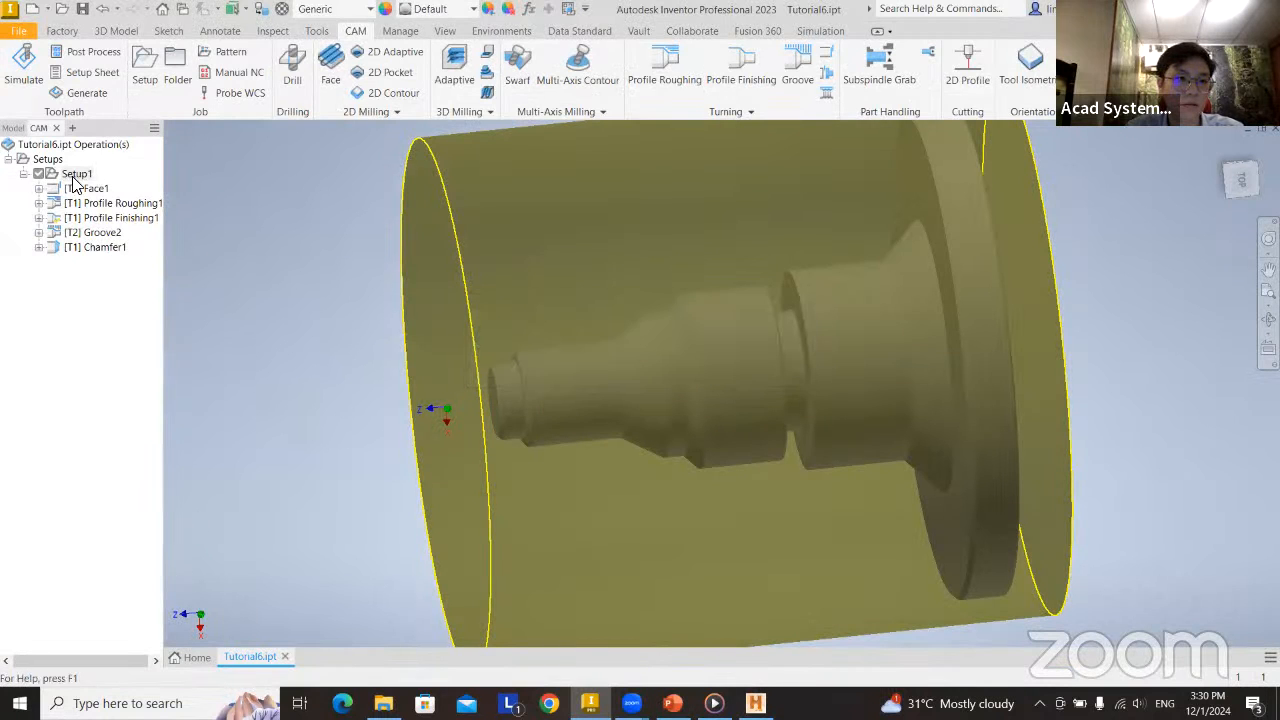
left_click_drag(87, 327, 87, 191)
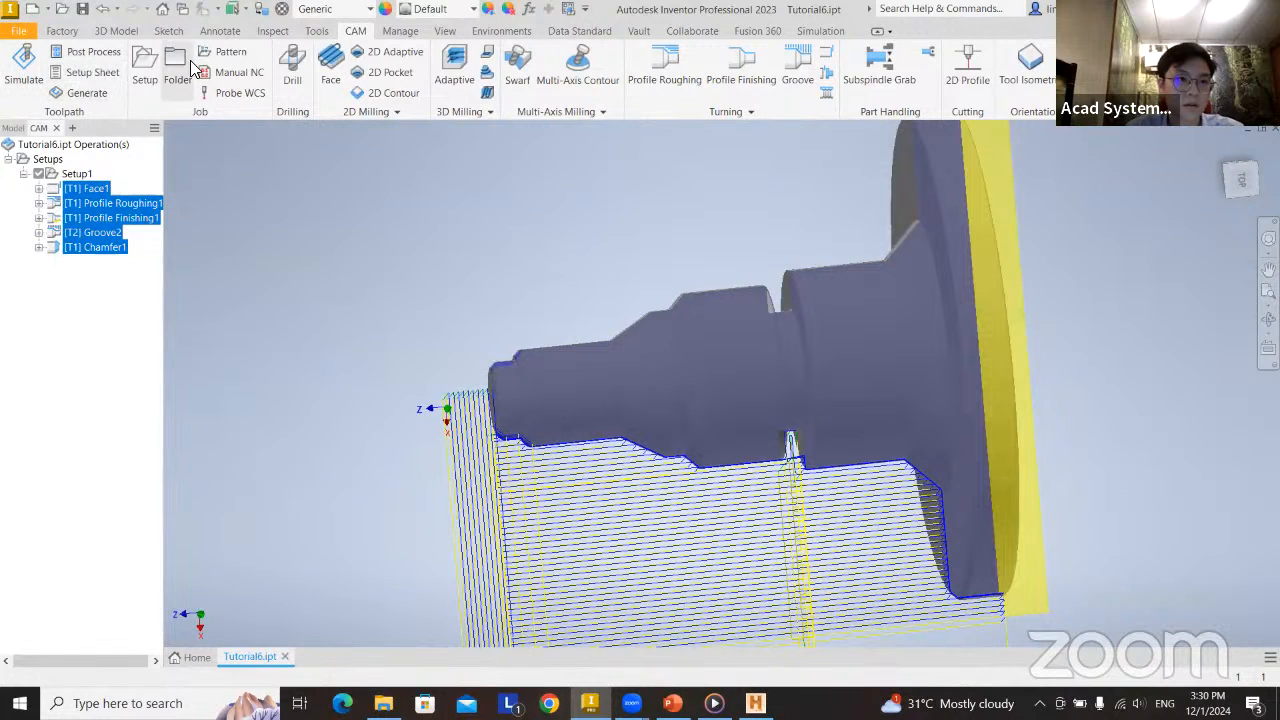
left_click(87, 55)
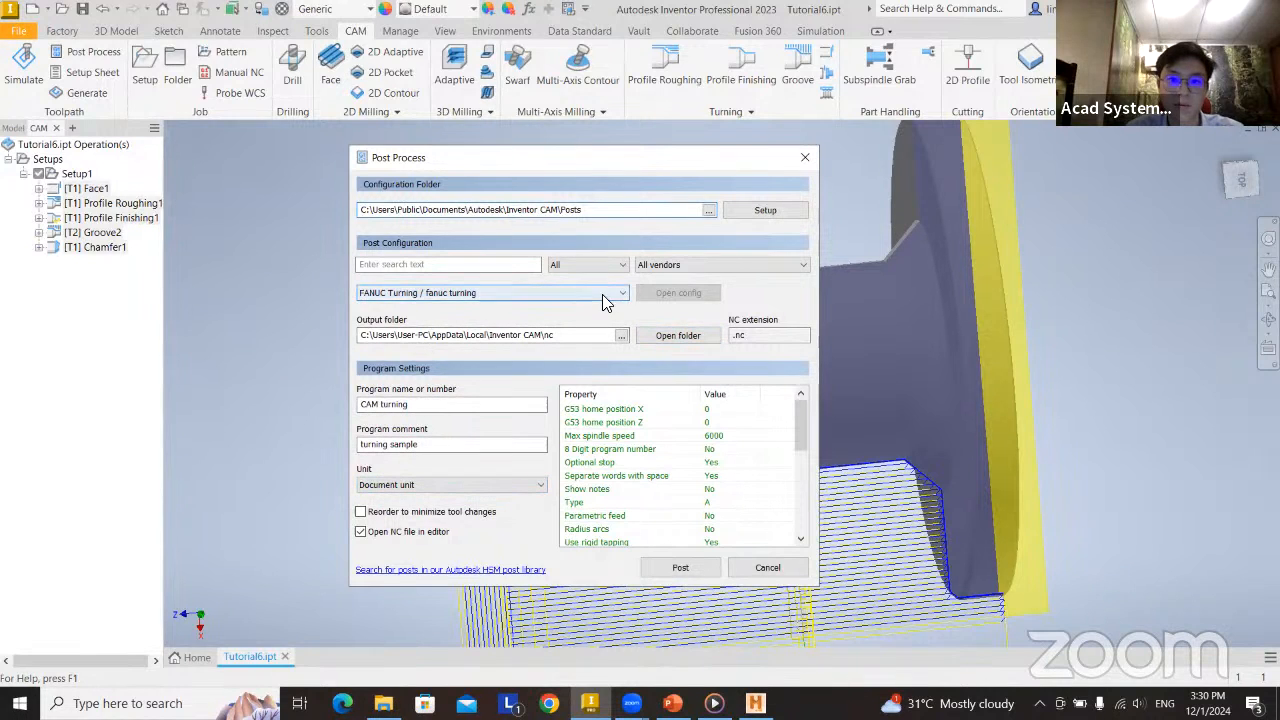
Try to post the operations with FANUC Turning, replacing the program name with number 1001 and saving the code as 1001.nc.
left_click(678, 570)
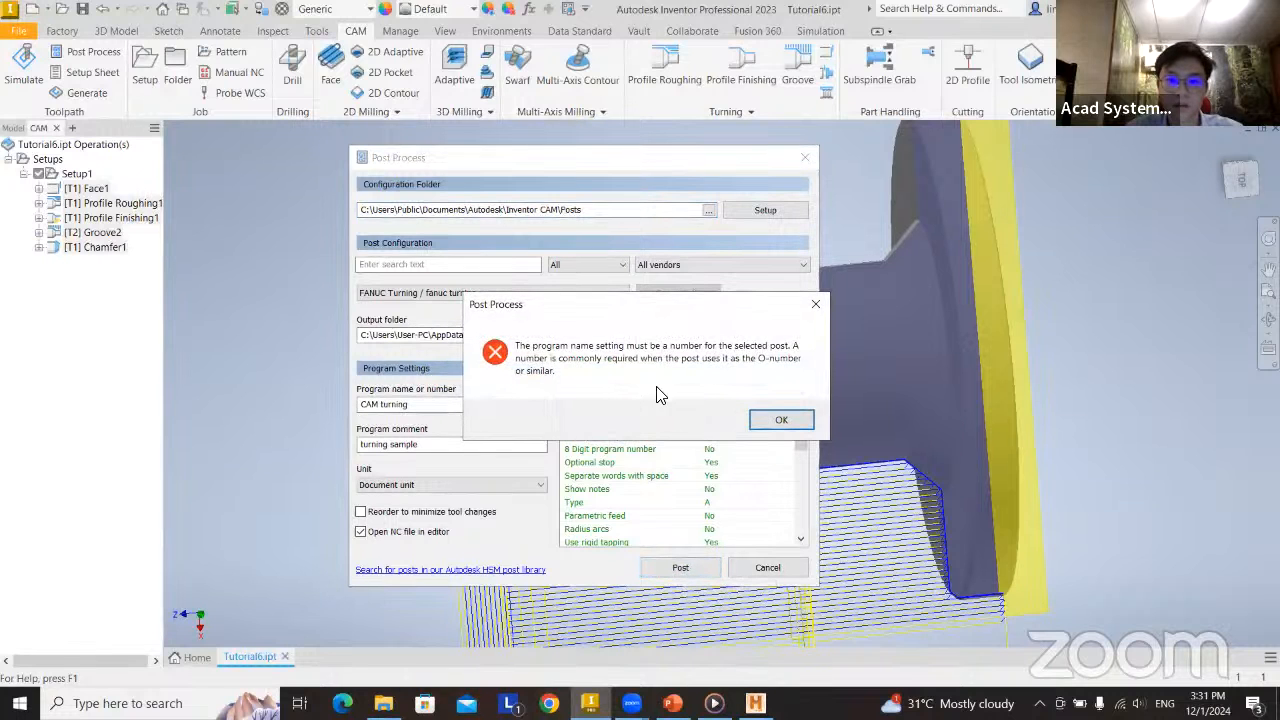
left_click(763, 420)
type("1001")
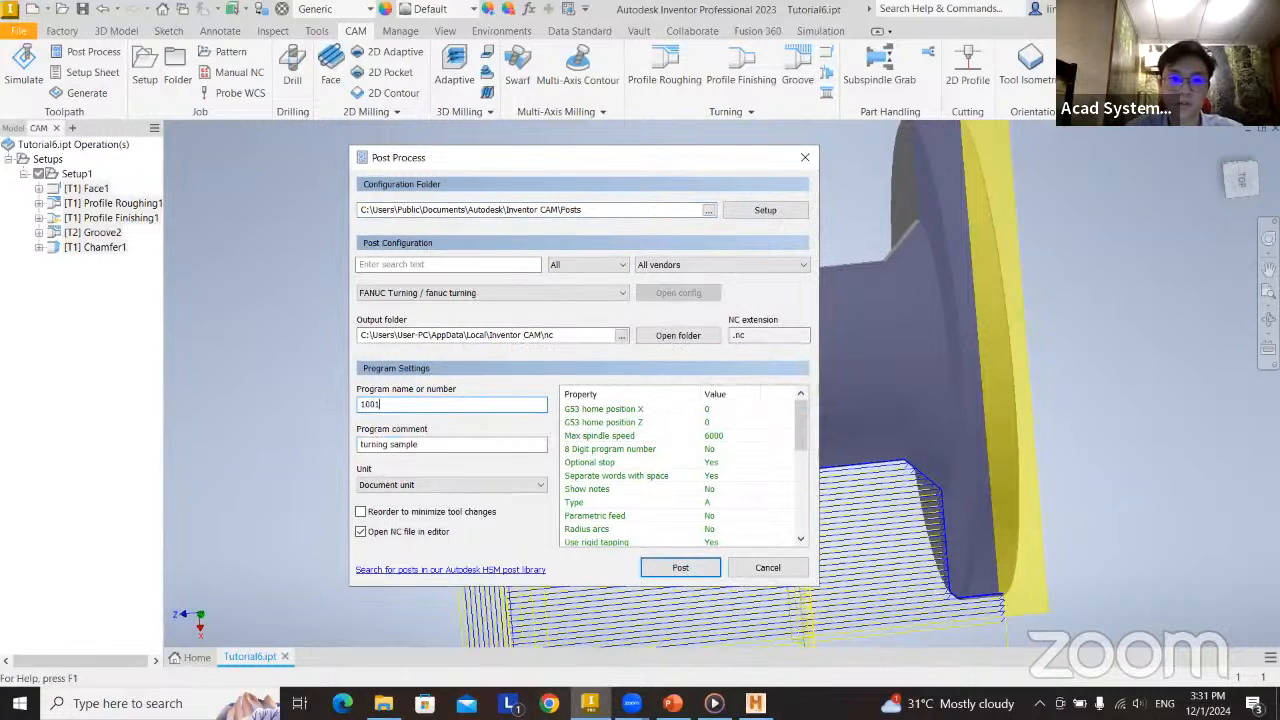
left_click(680, 567)
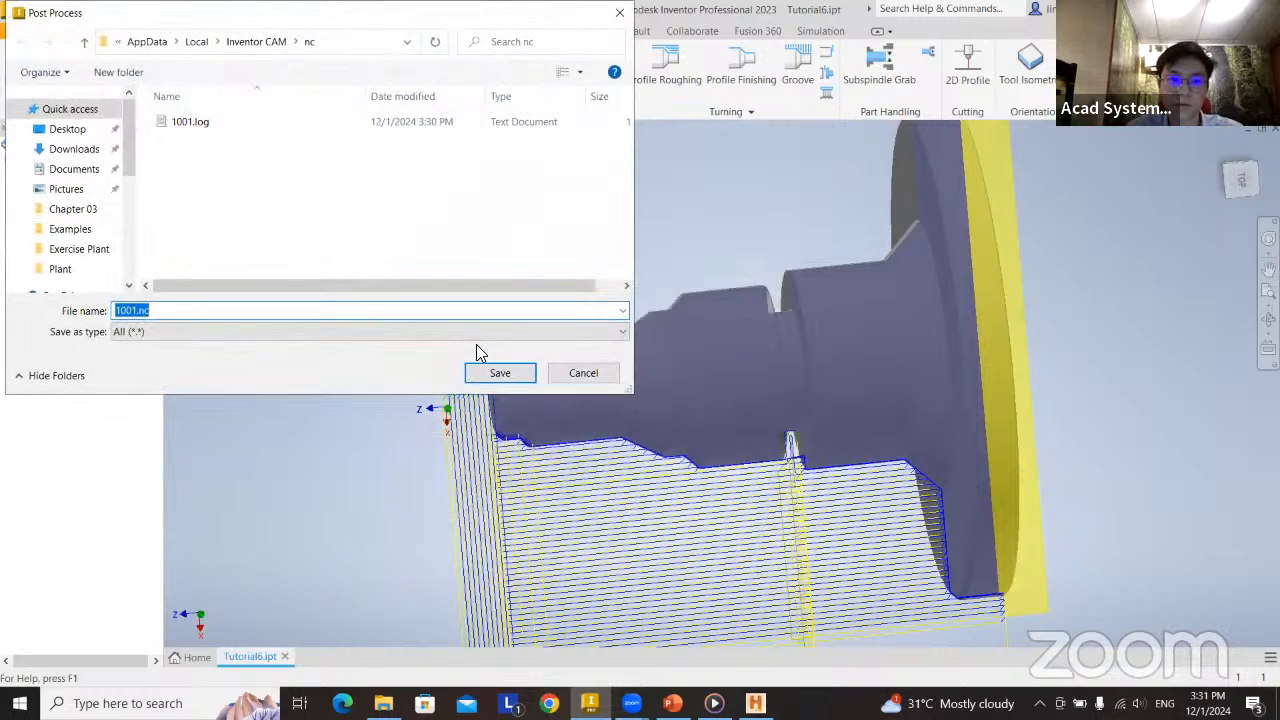
left_click(500, 372)
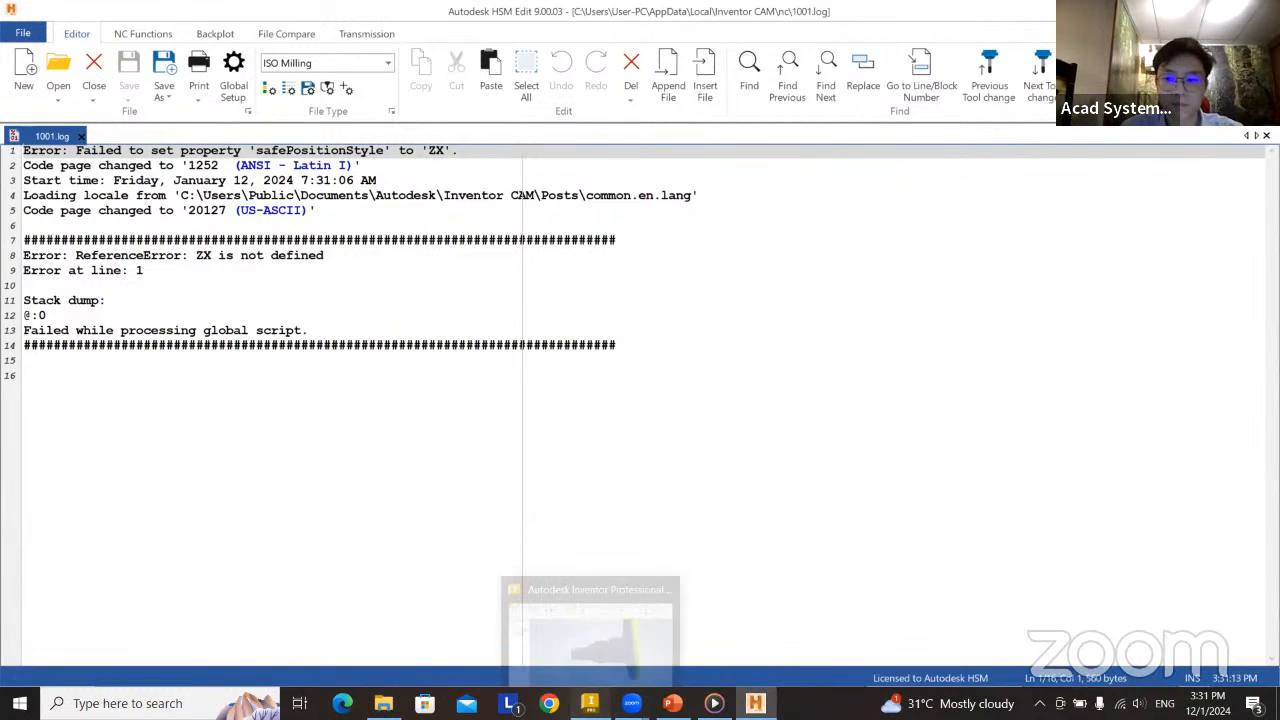
Return to Inventor, restart post processing for all Setup1 operations, and set the Use sequence numbers property to No.
left_click(590, 703)
left_click_drag(103, 287, 83, 188)
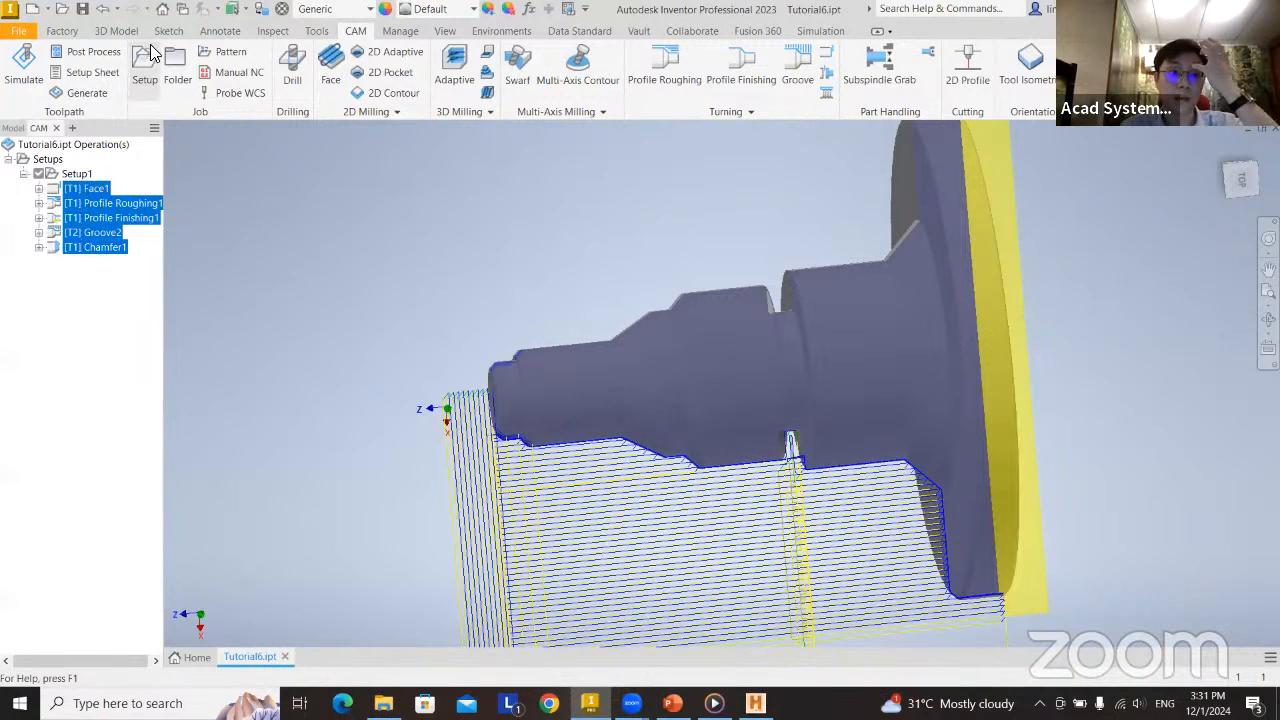
left_click(85, 52)
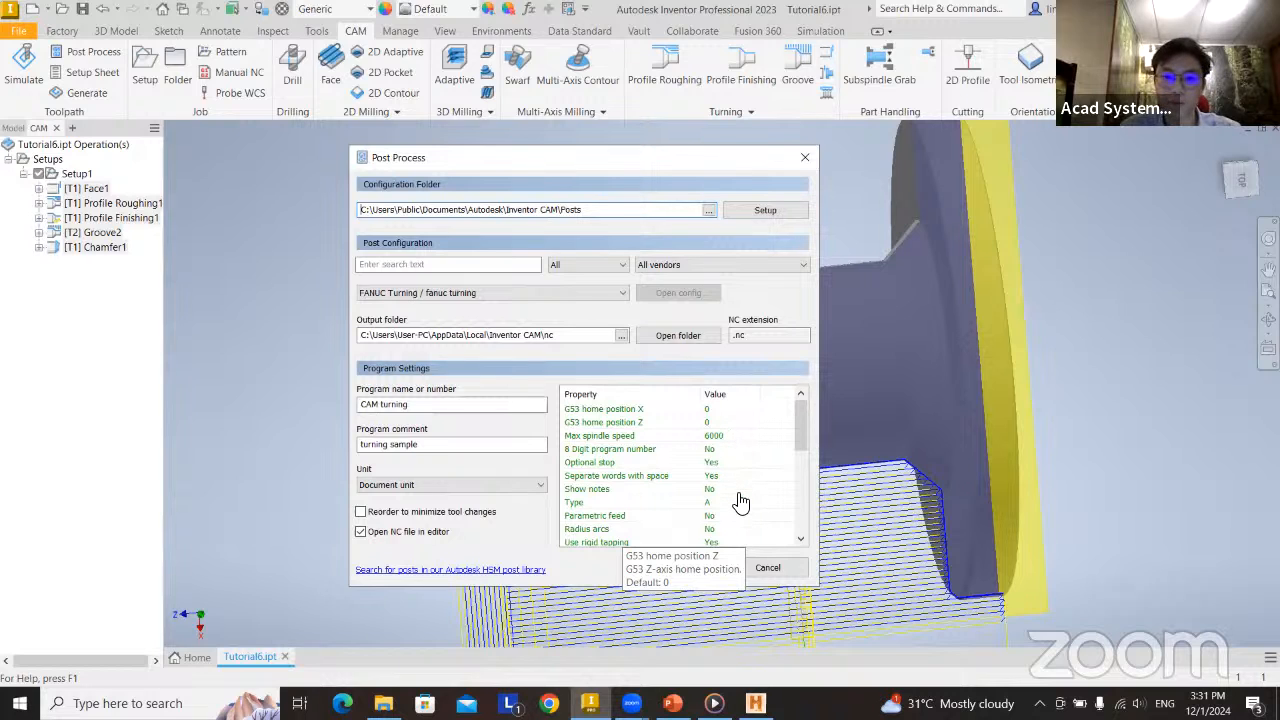
scroll(740, 501, "down", 1)
scroll(720, 492, "up", 1)
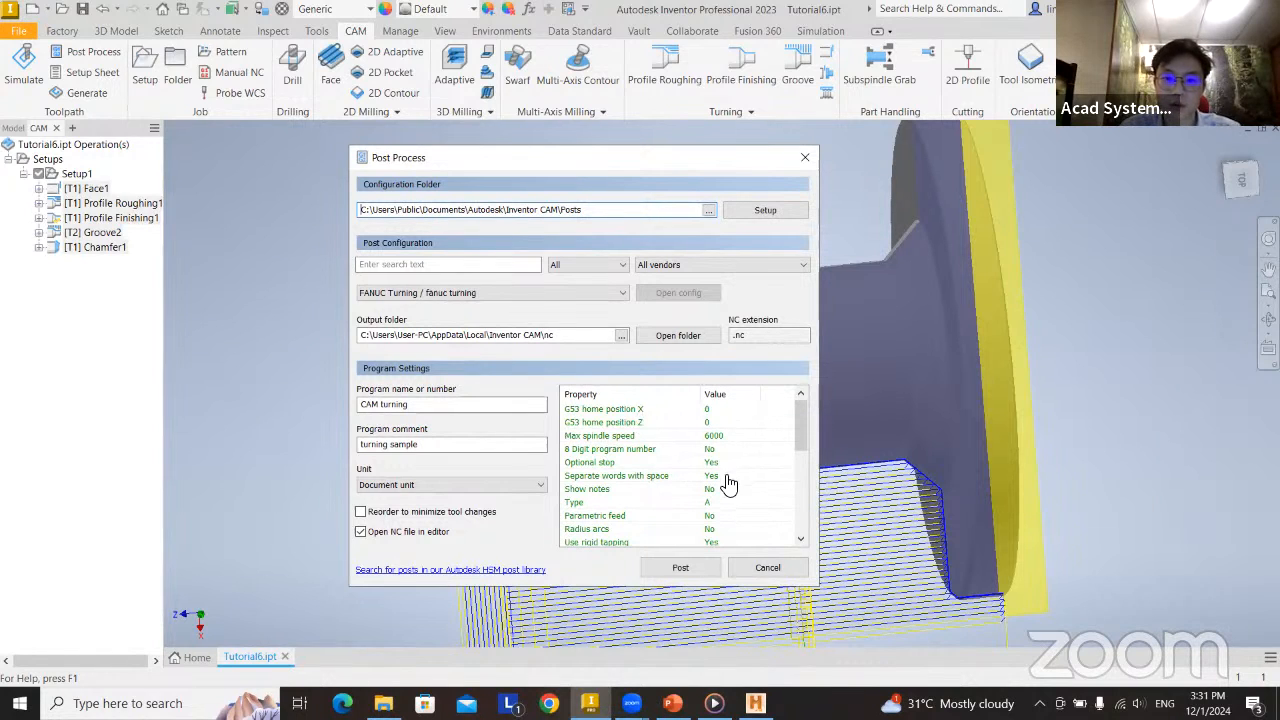
scroll(729, 483, "down", 2)
scroll(718, 507, "down", 2)
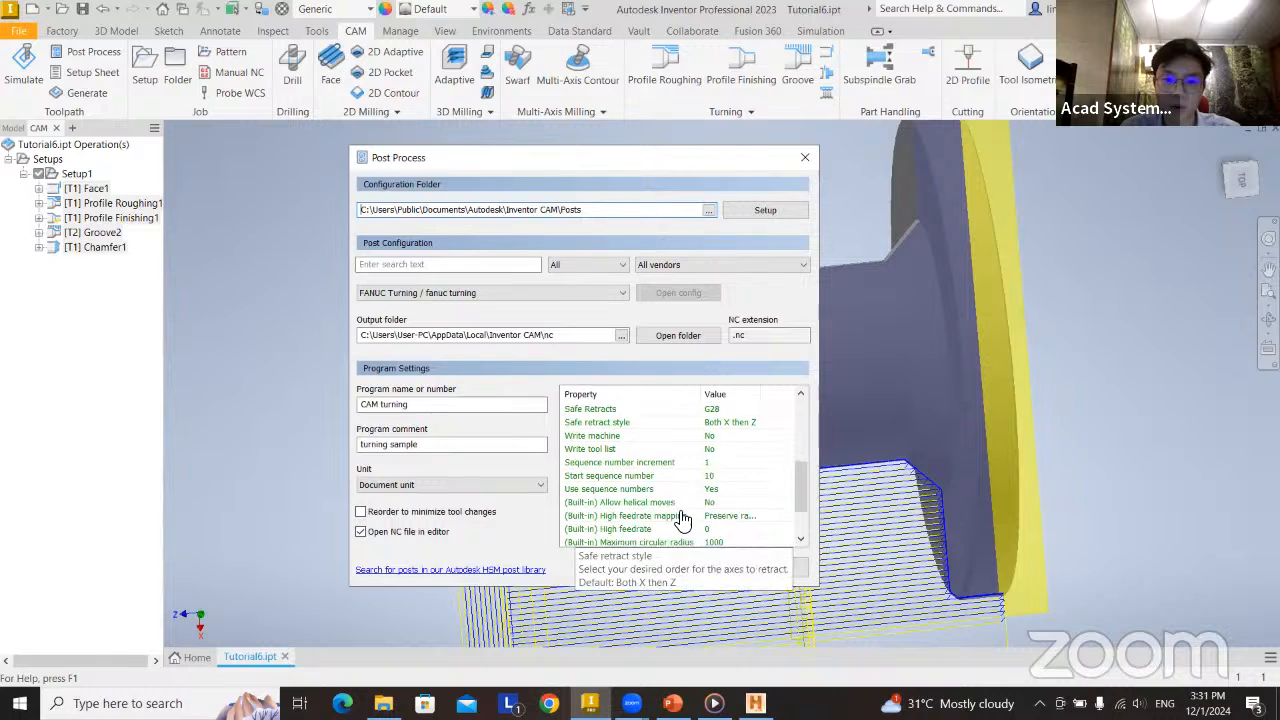
left_click(727, 490)
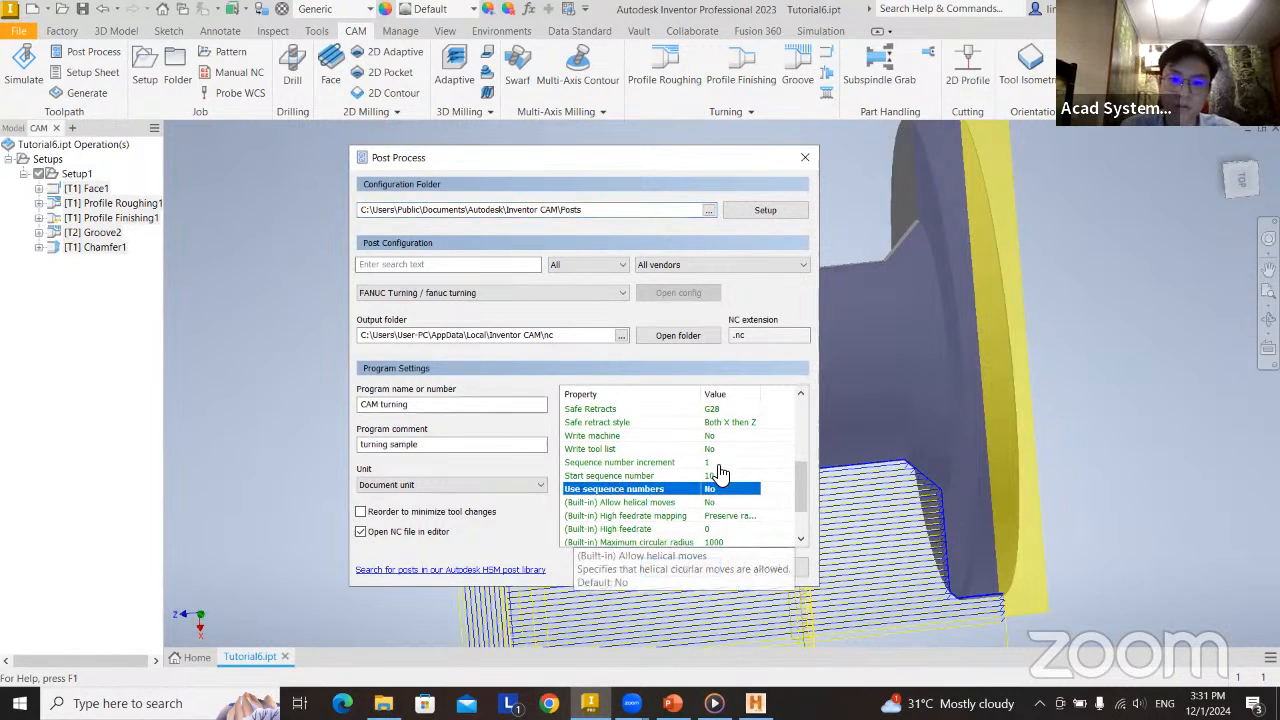
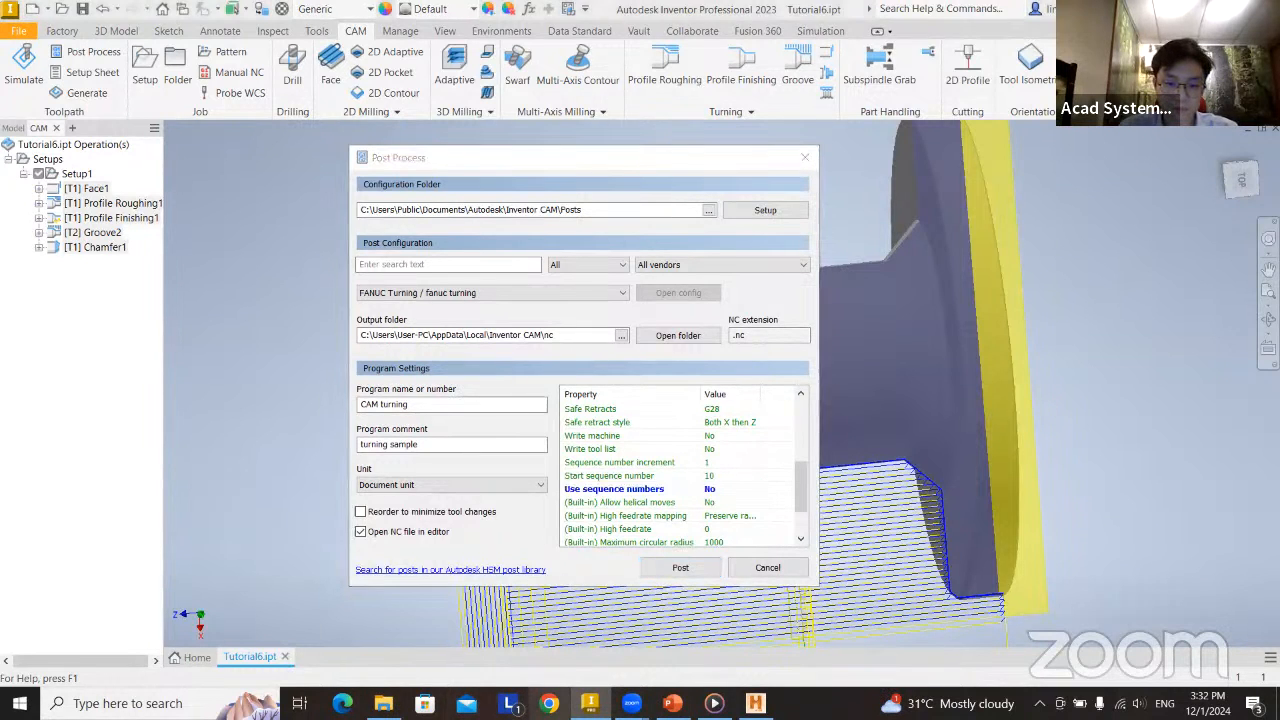
Switch to Chrome and open the acadsystems.com website.
left_click(549, 703)
type("acad")
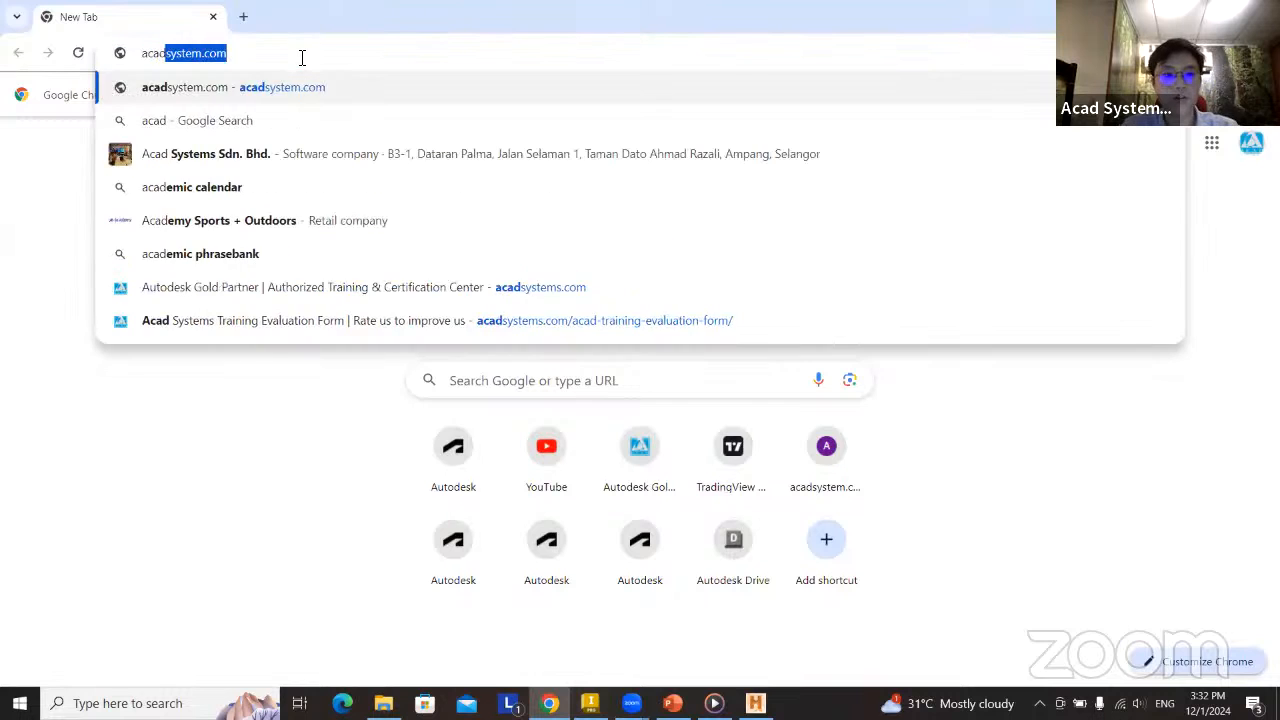
key("Return")
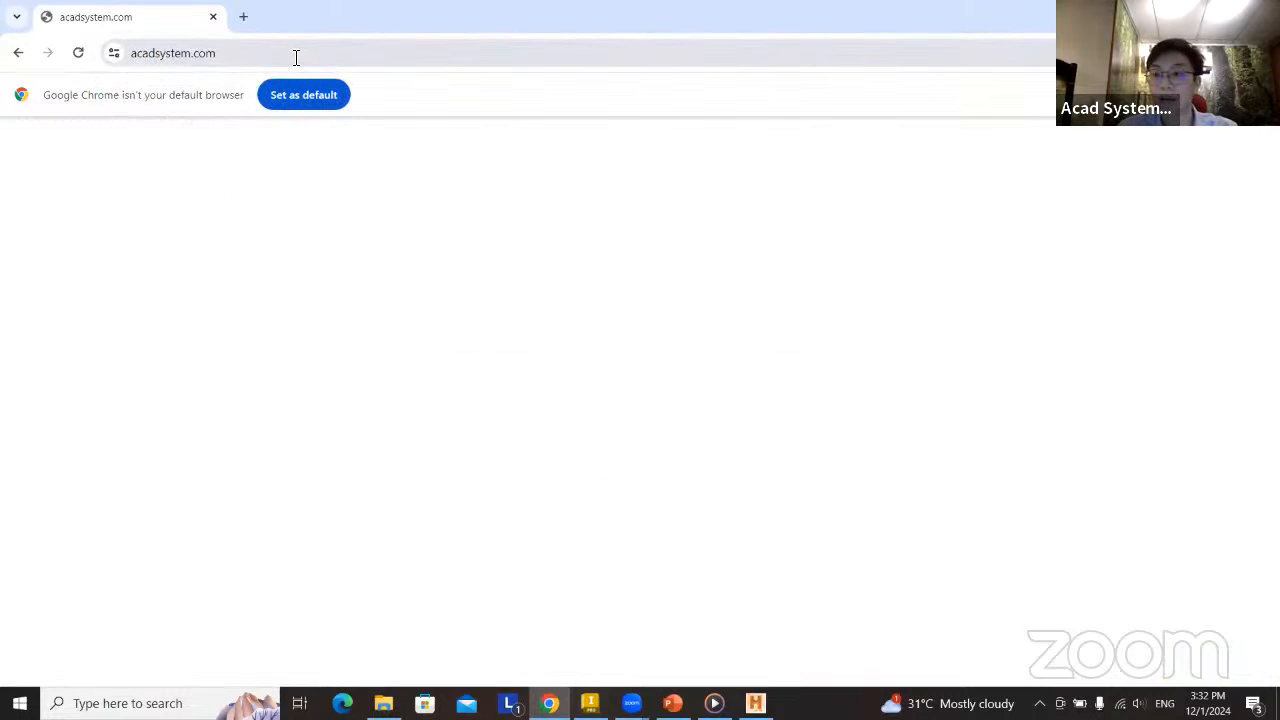
left_click(194, 55)
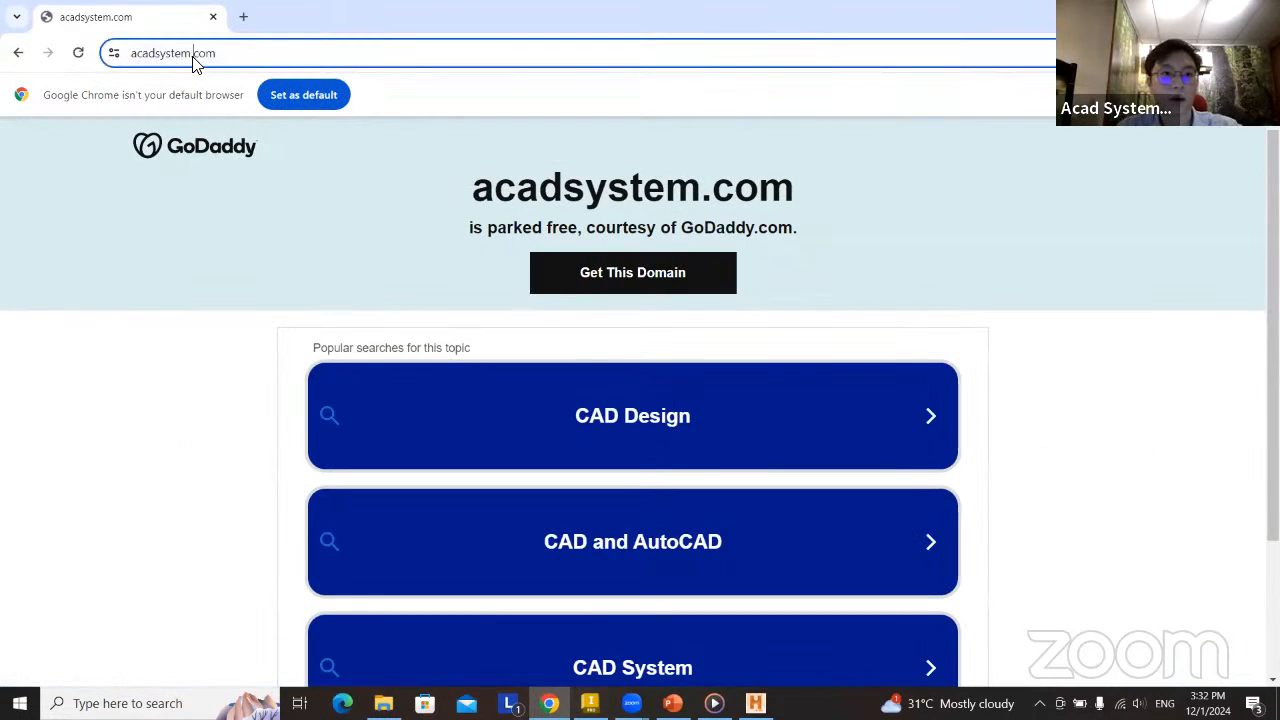
type("acadsys")
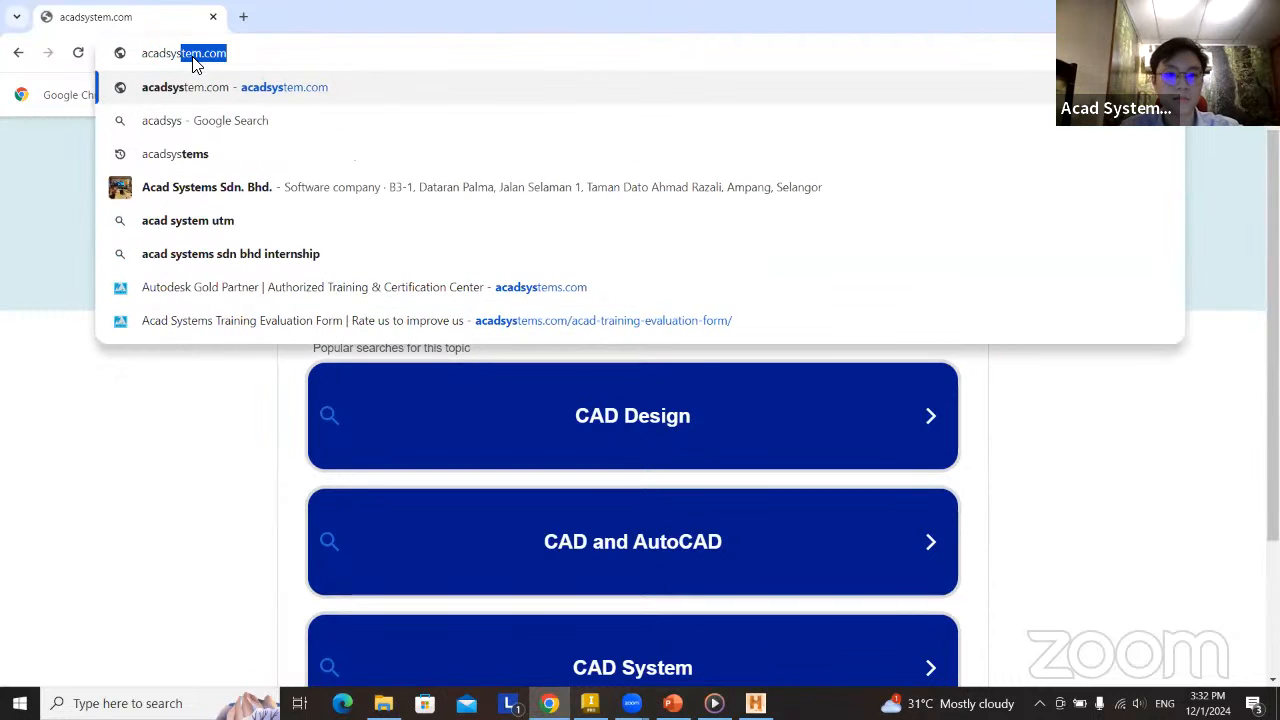
type("tems.com")
key("Return")
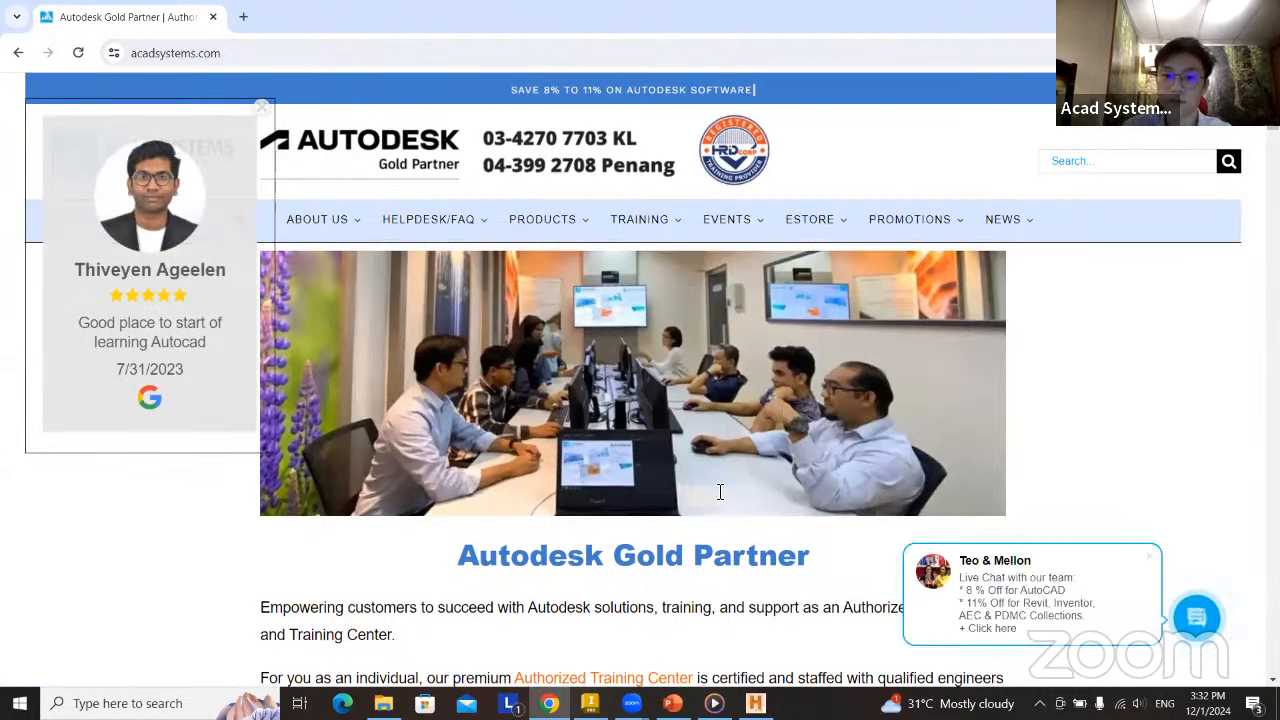
Examine the home page's company introduction and its Latest Autodesk Promotions & News section.
scroll(714, 470, "down", 2)
scroll(712, 456, "down", 3)
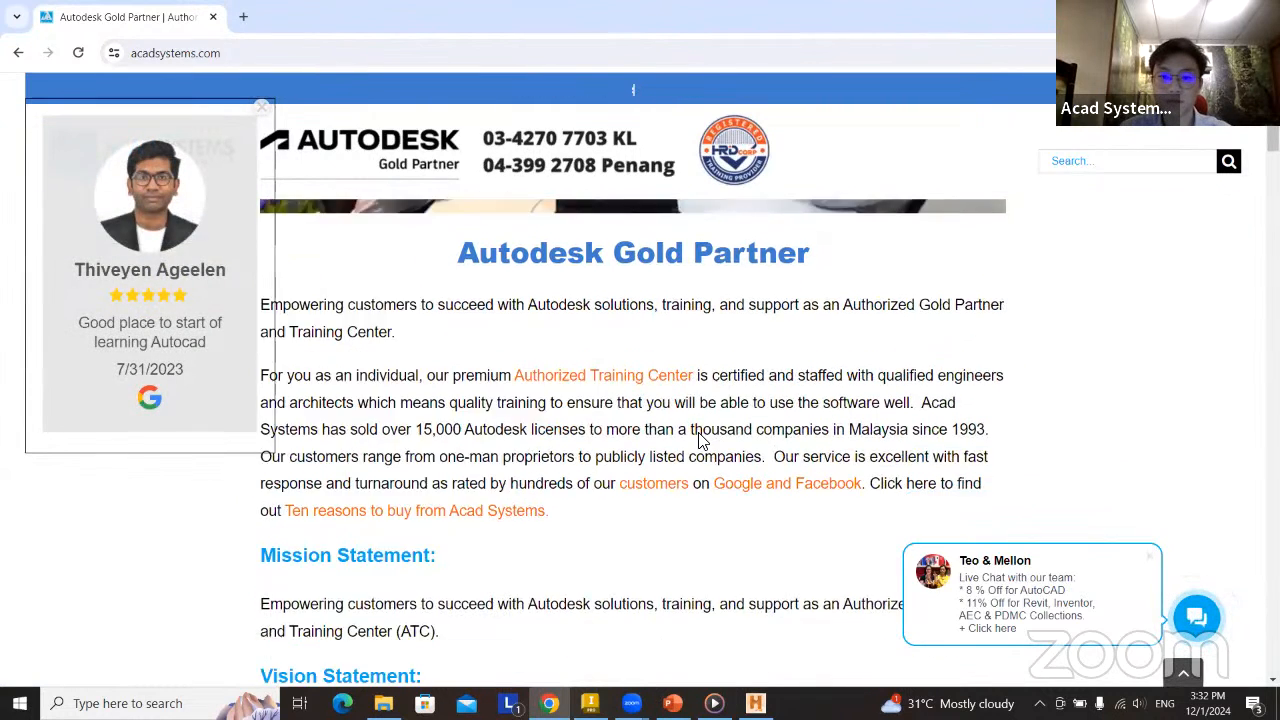
scroll(674, 380, "down", 3)
scroll(594, 411, "up", 8)
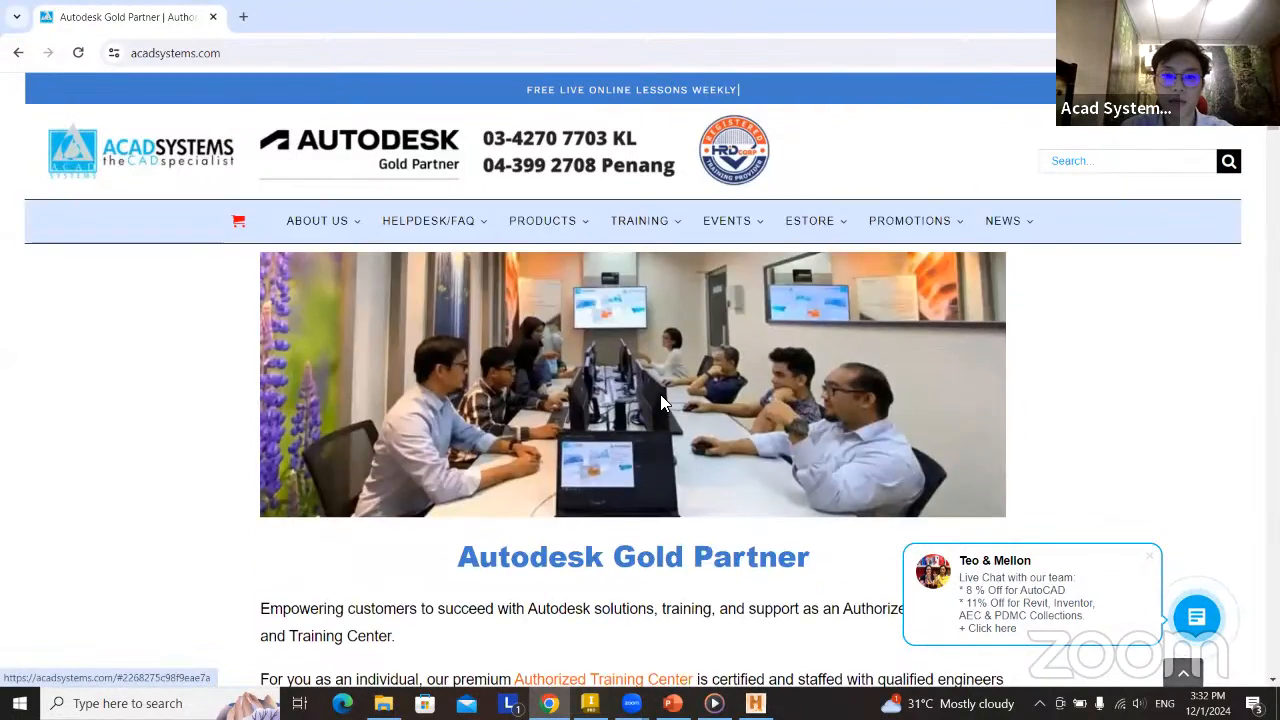
scroll(660, 394, "down", 6)
scroll(403, 346, "down", 2)
left_click_drag(278, 270, 612, 268)
left_click(733, 290)
scroll(602, 322, "down", 4)
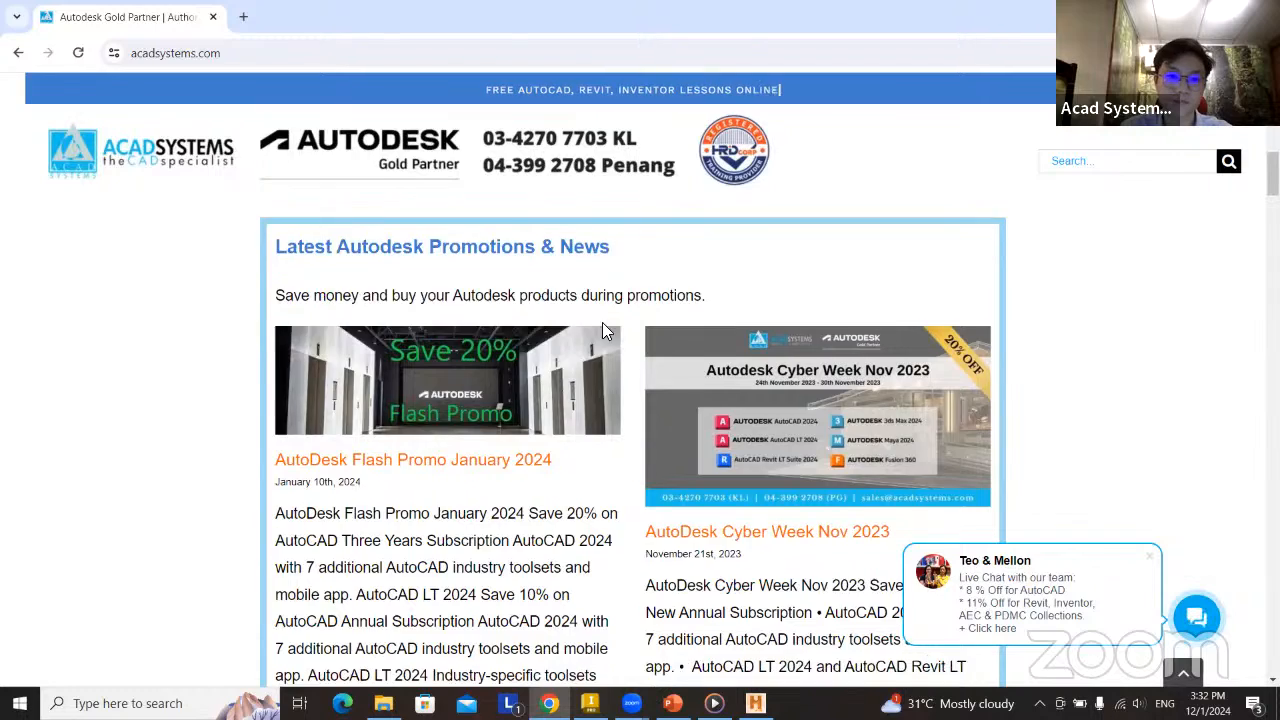
scroll(470, 352, "up", 3)
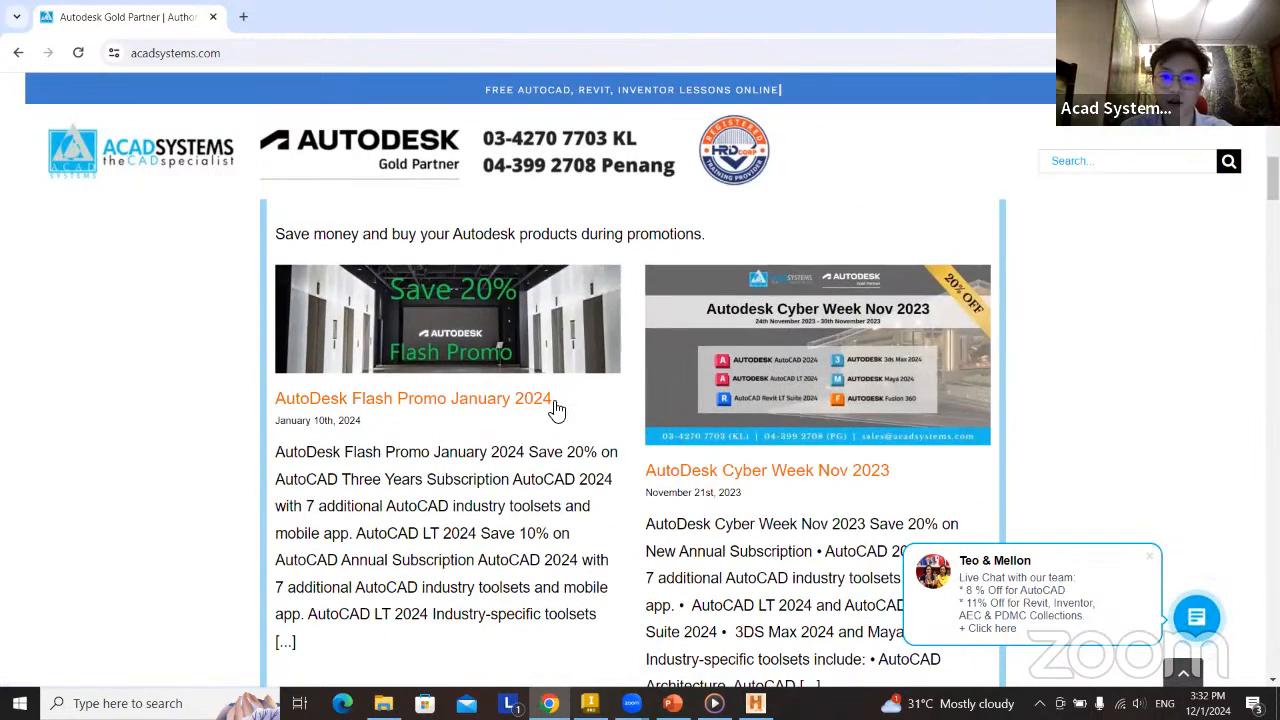
Look through the upcoming events in the home page's Latest Autodesk Free Online Courses and Lessons section.
scroll(558, 452, "down", 4)
scroll(556, 450, "down", 5)
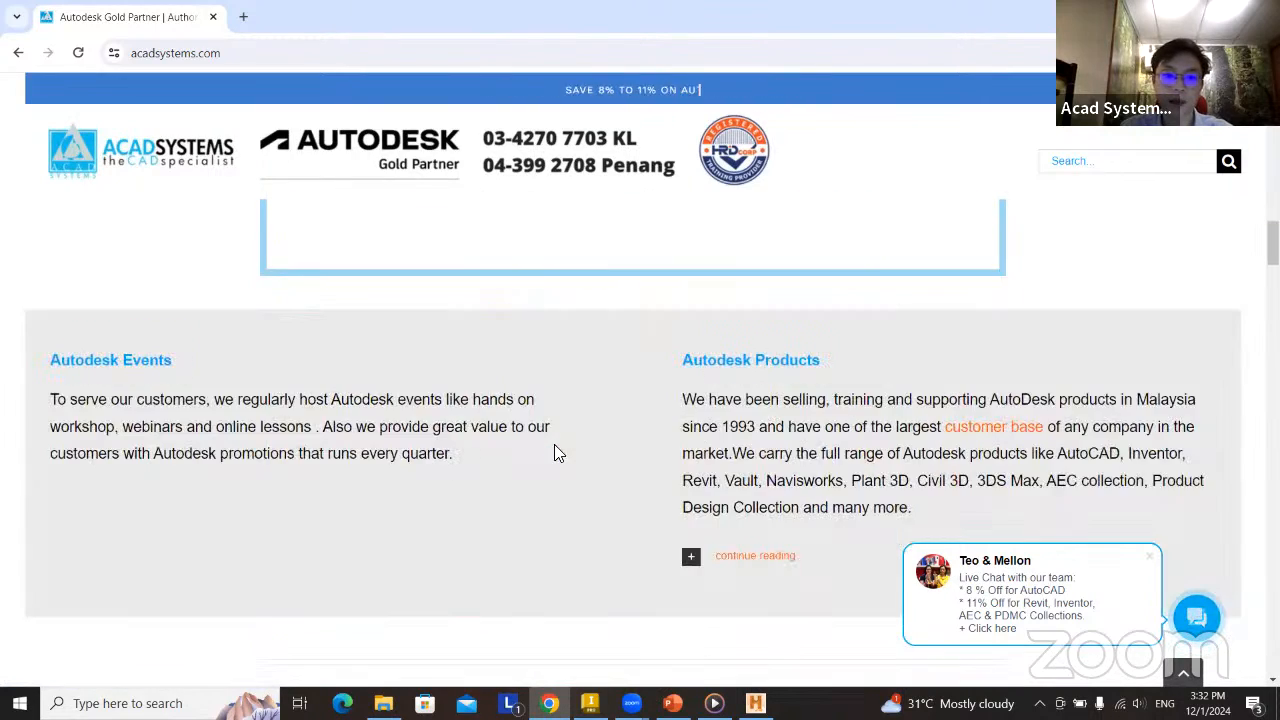
scroll(545, 425, "down", 8)
scroll(550, 410, "down", 3)
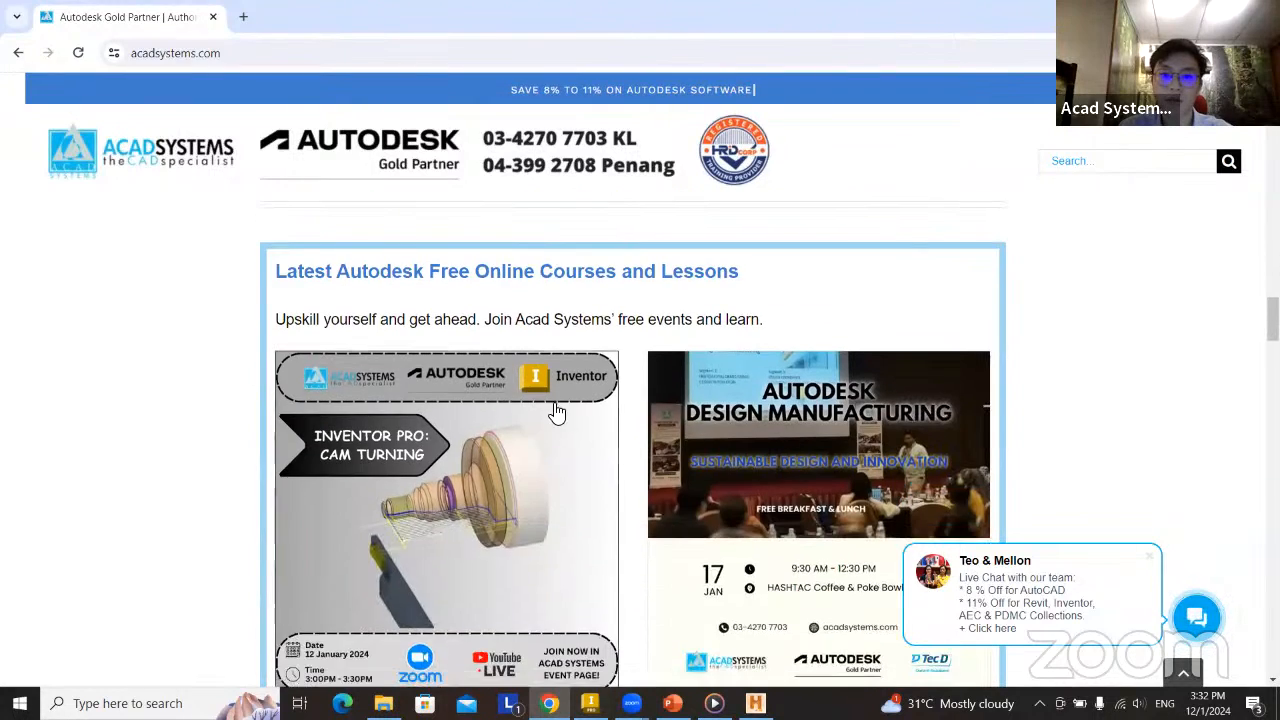
scroll(410, 575, "up", 1)
scroll(466, 292, "up", 4)
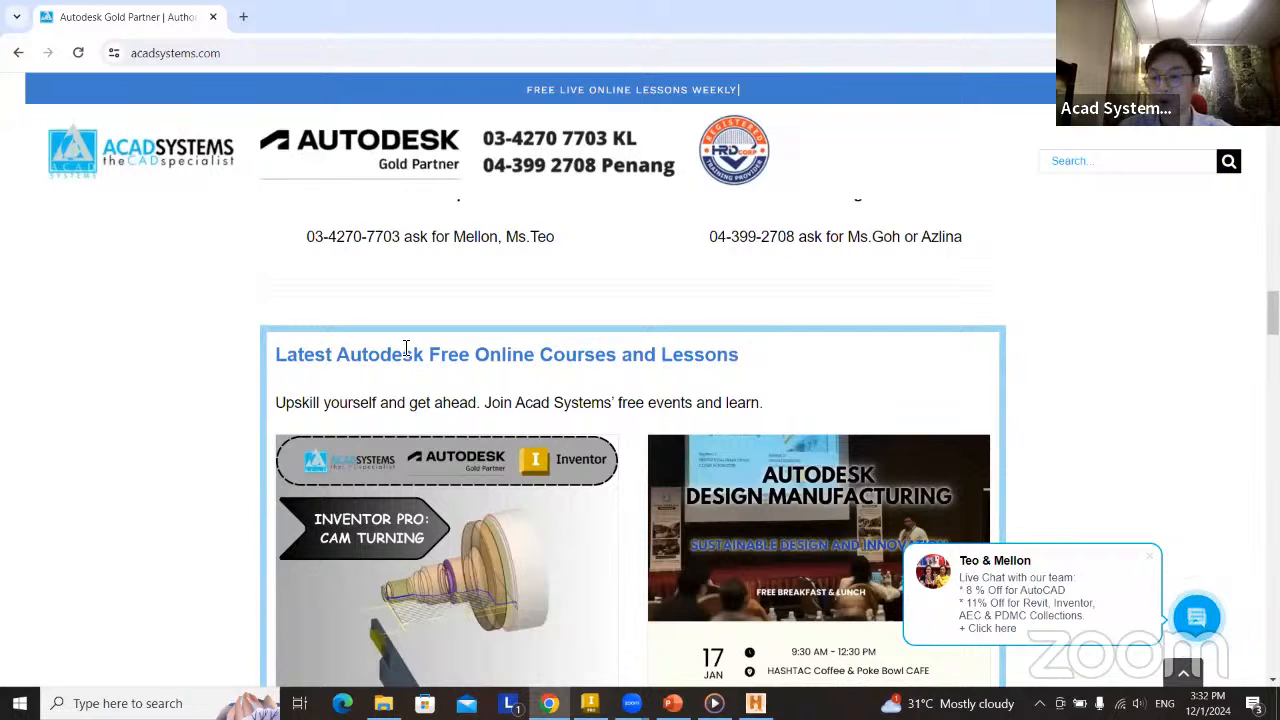
scroll(716, 400, "down", 4)
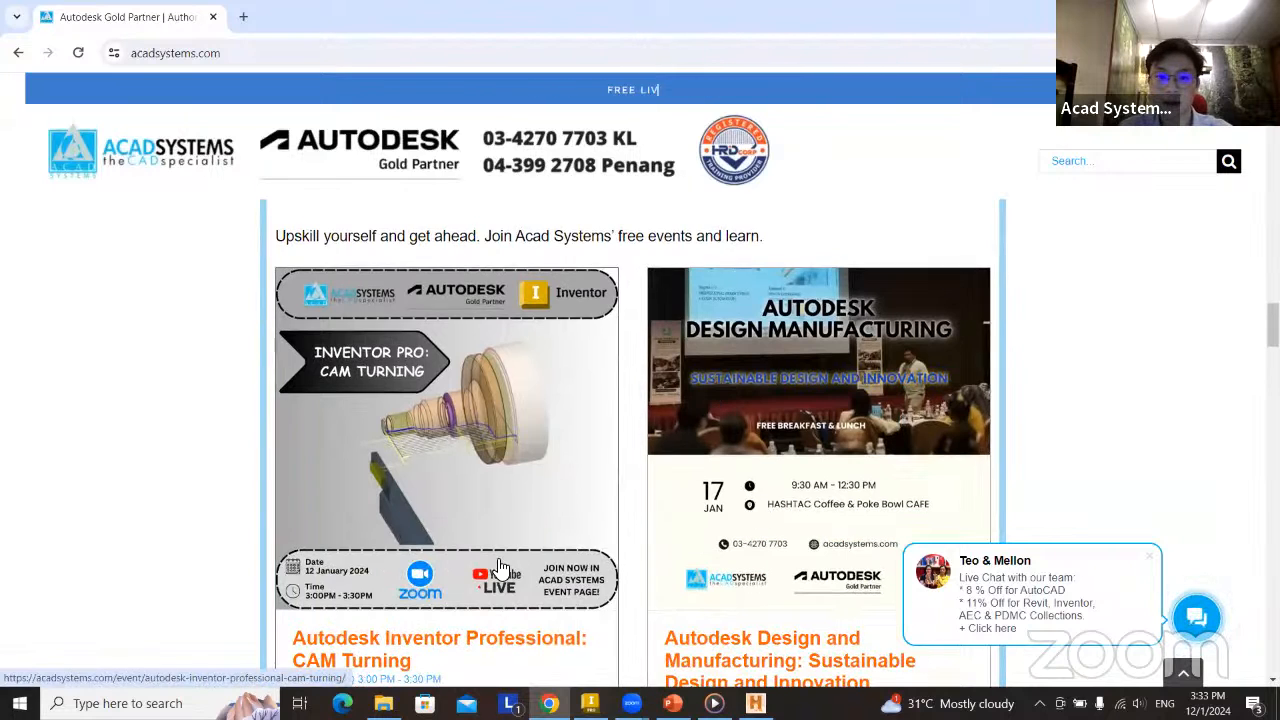
scroll(722, 441, "down", 1)
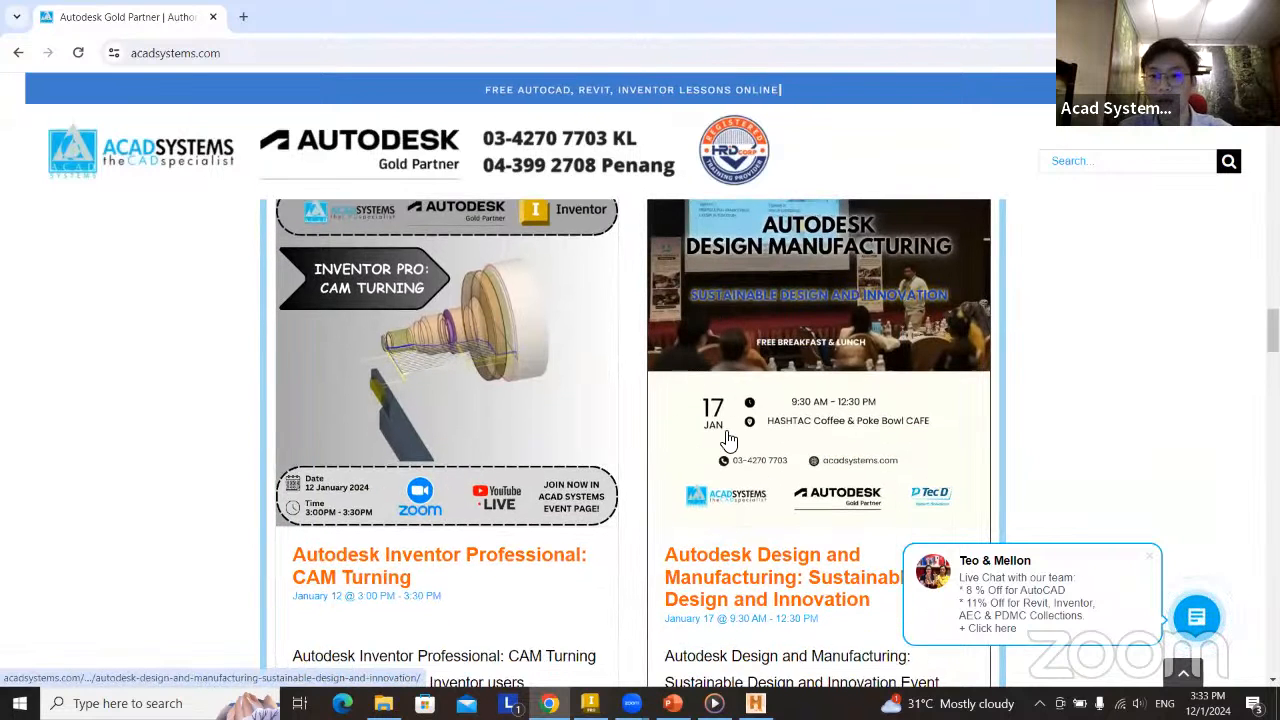
scroll(740, 445, "down", 1)
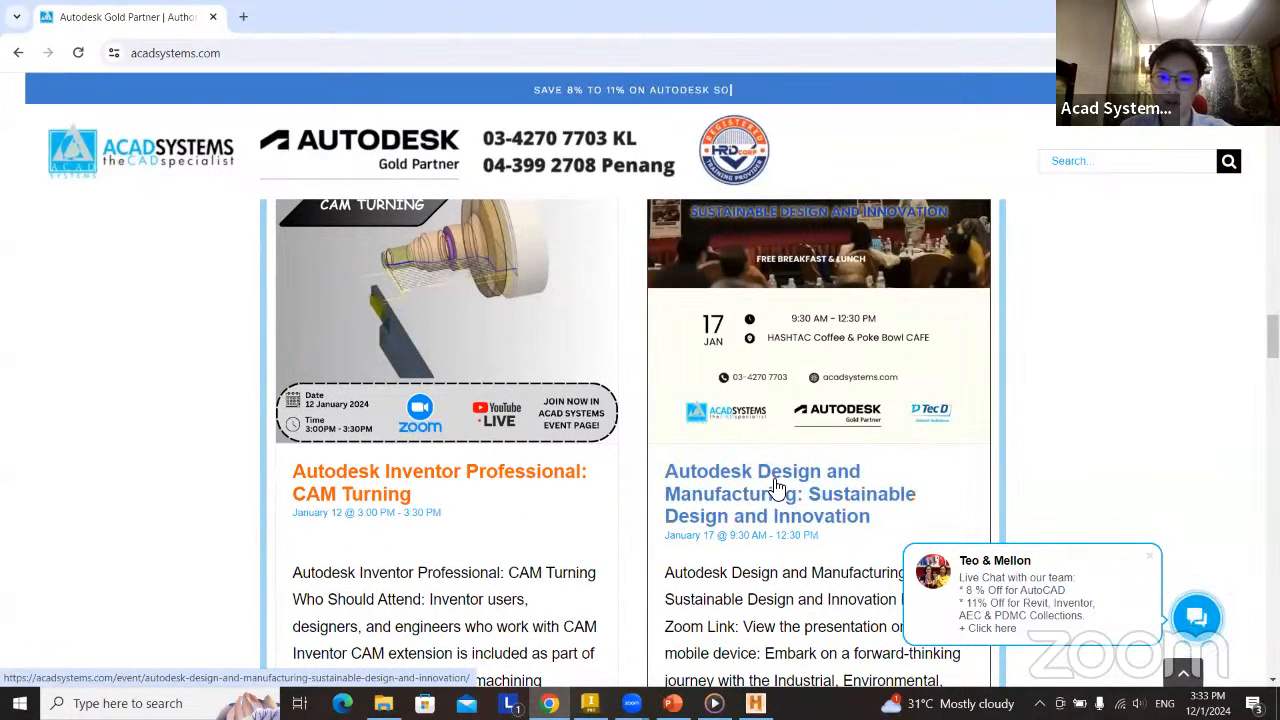
scroll(629, 531, "down", 2)
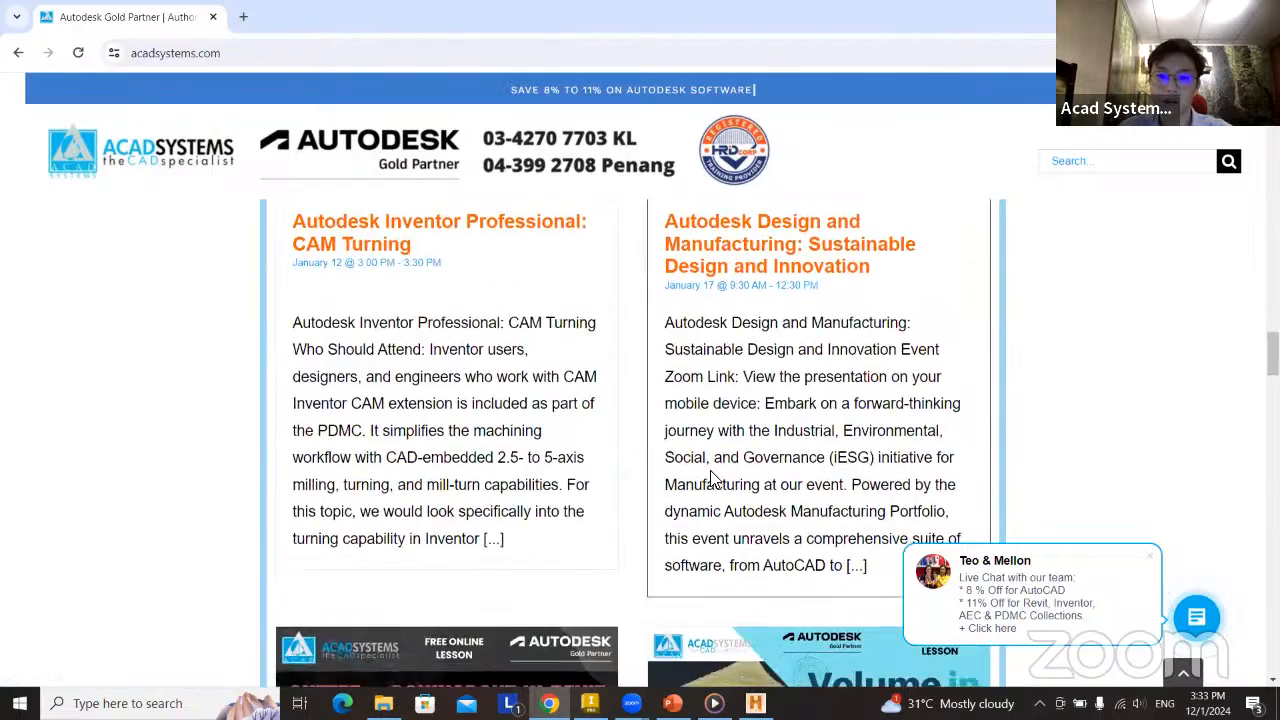
scroll(748, 425, "down", 5)
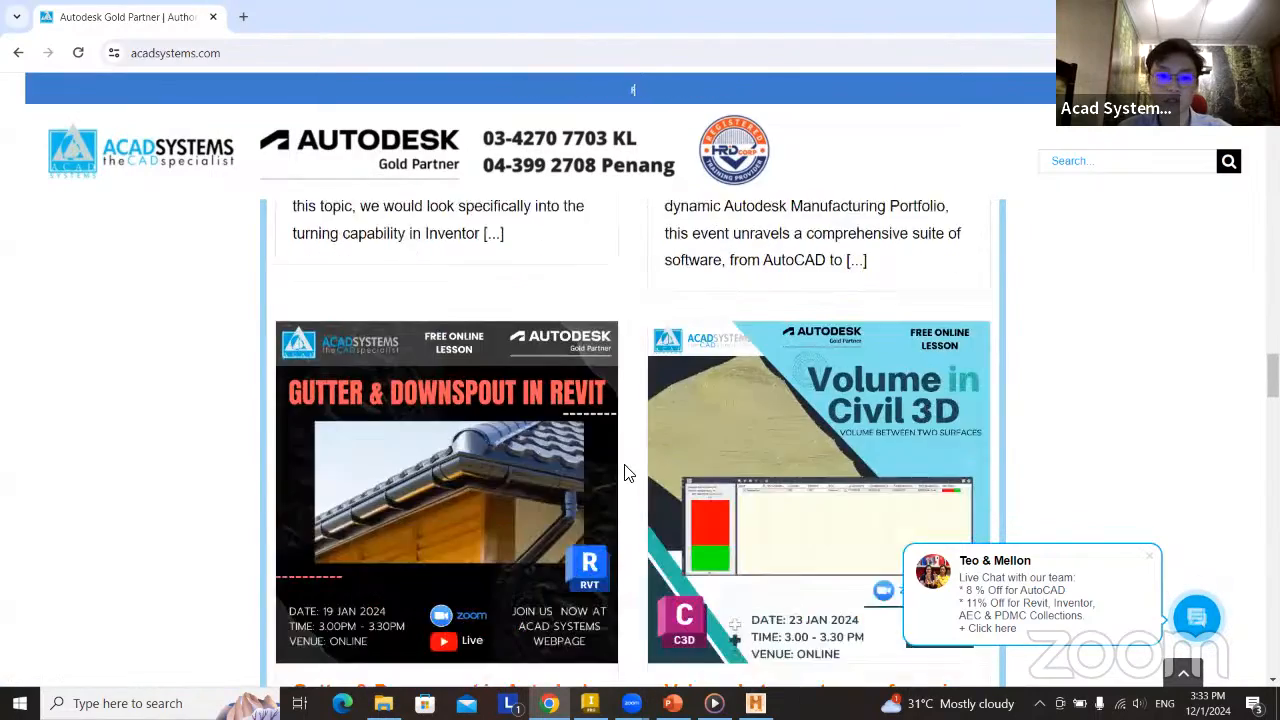
scroll(815, 453, "down", 3)
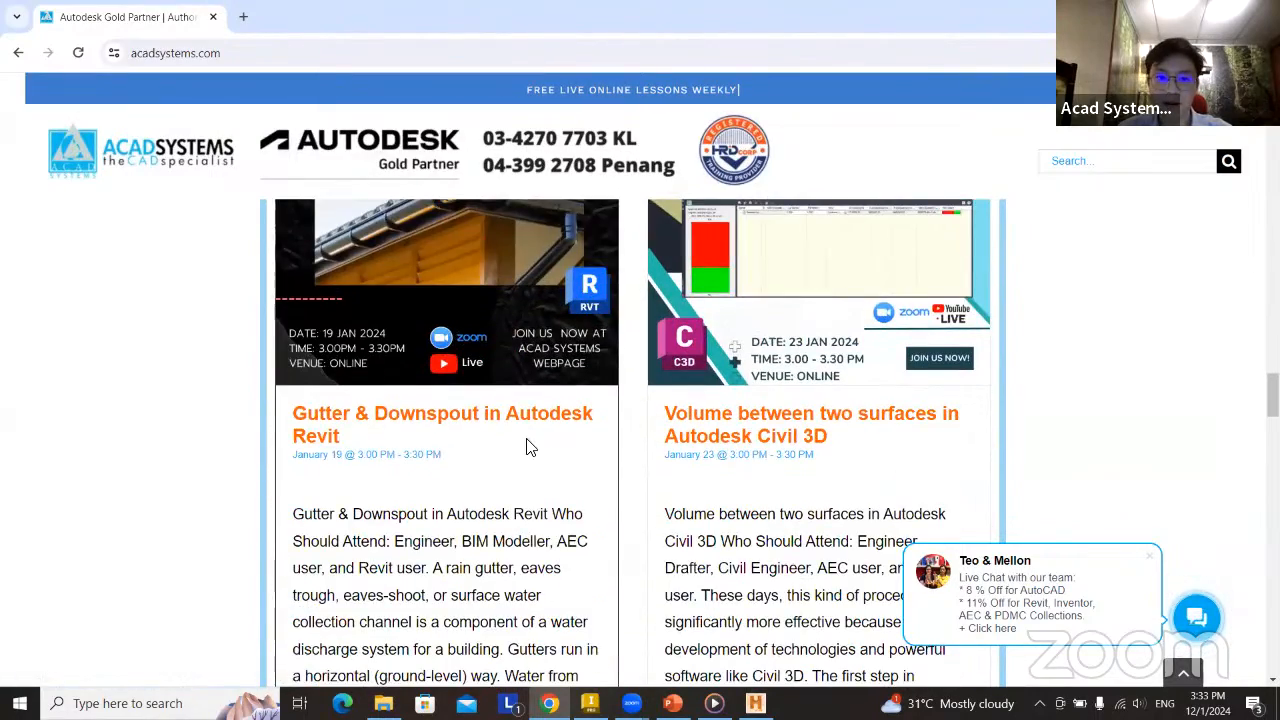
Open the Gutter & Downspout in Autodesk Revit event page and go to its RSVP option.
left_click(425, 421)
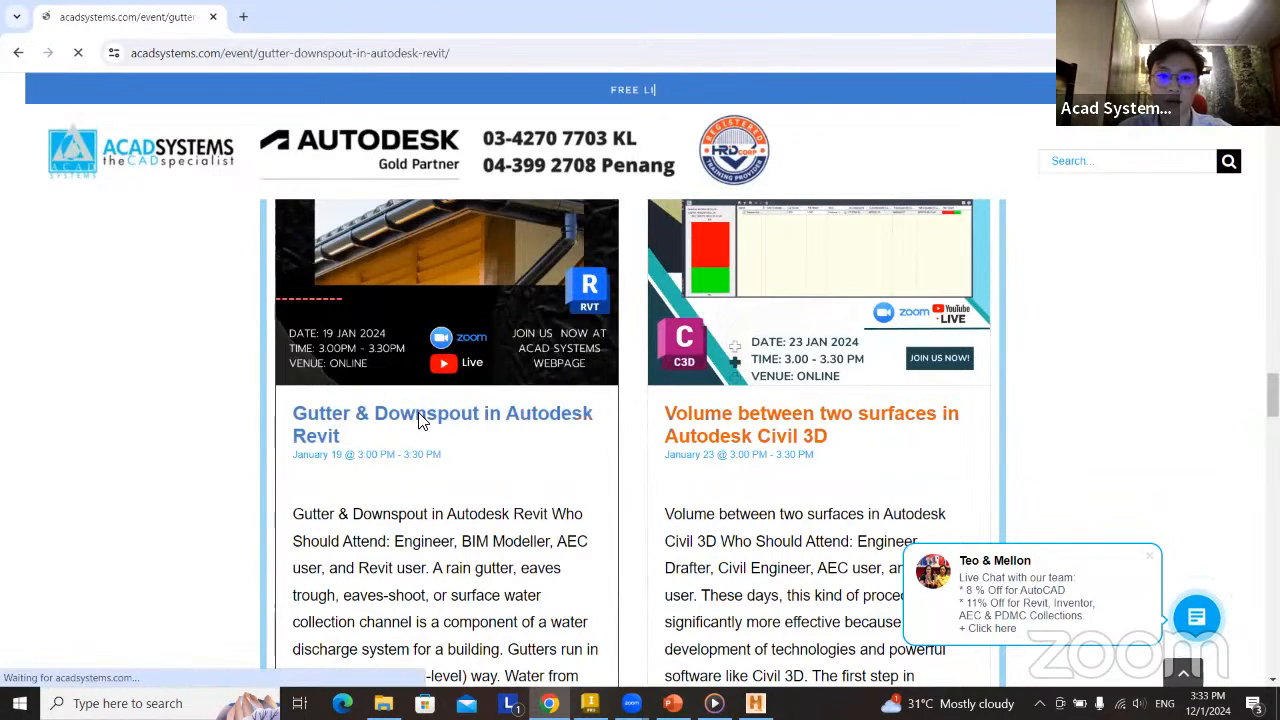
scroll(703, 473, "down", 6)
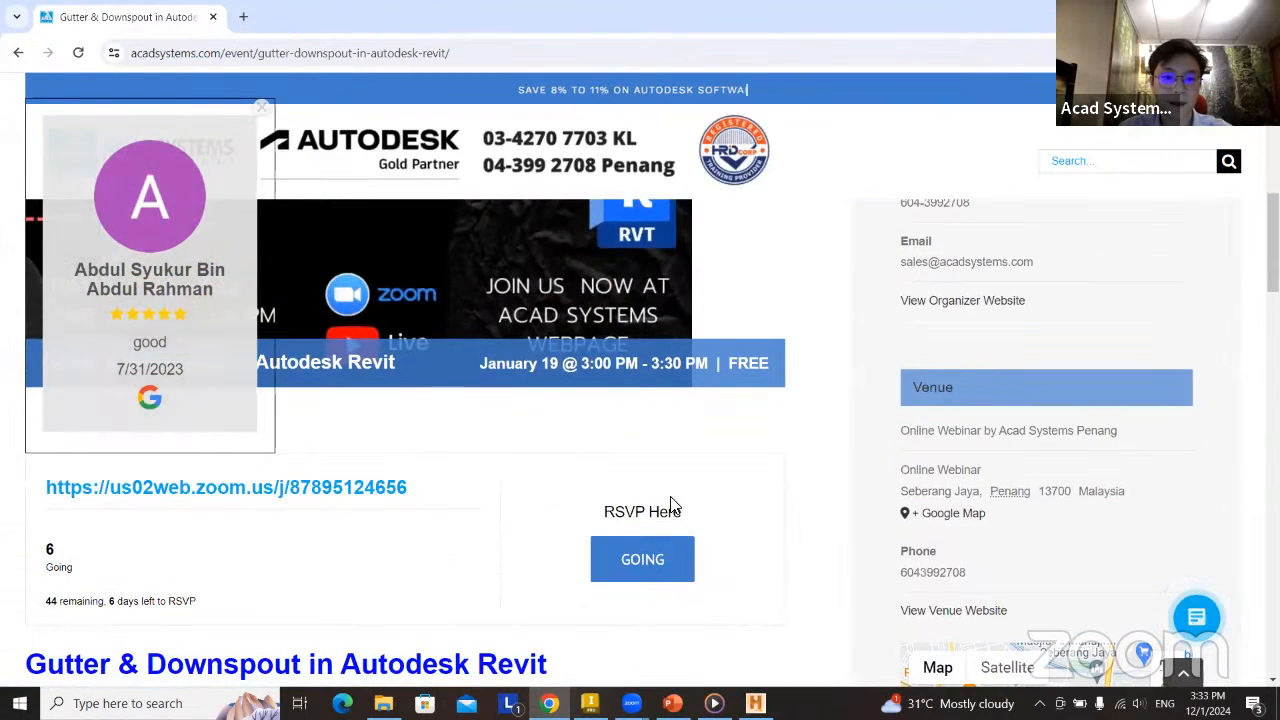
left_click(666, 572)
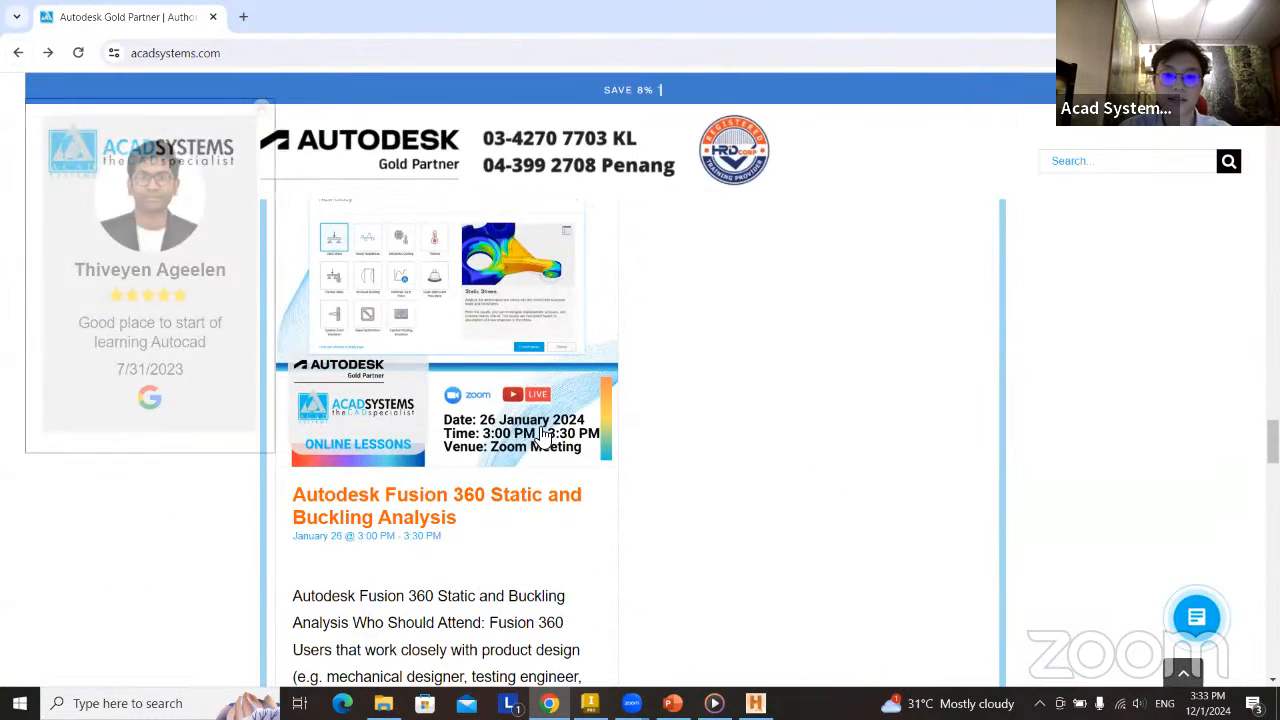
Open the Acad Systems YouTube channel from the home page's footer and look through the channel's home page.
scroll(590, 472, "down", 5)
scroll(860, 480, "down", 20)
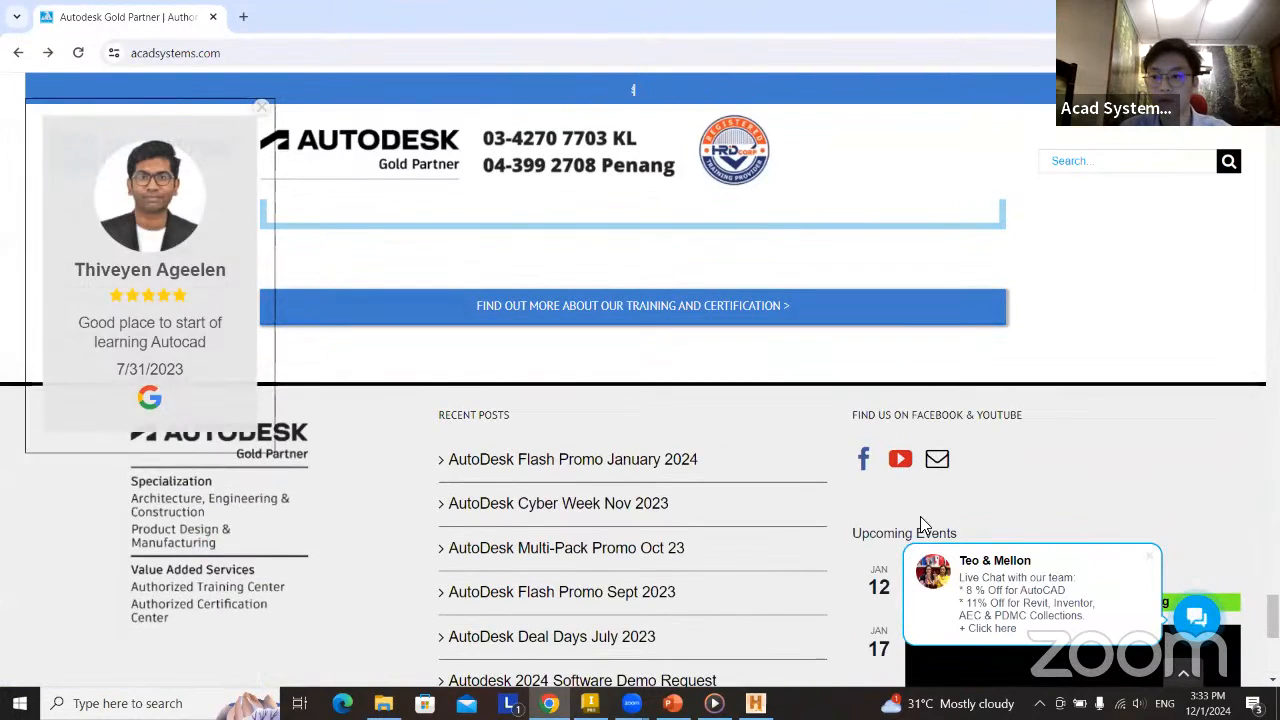
left_click(903, 465)
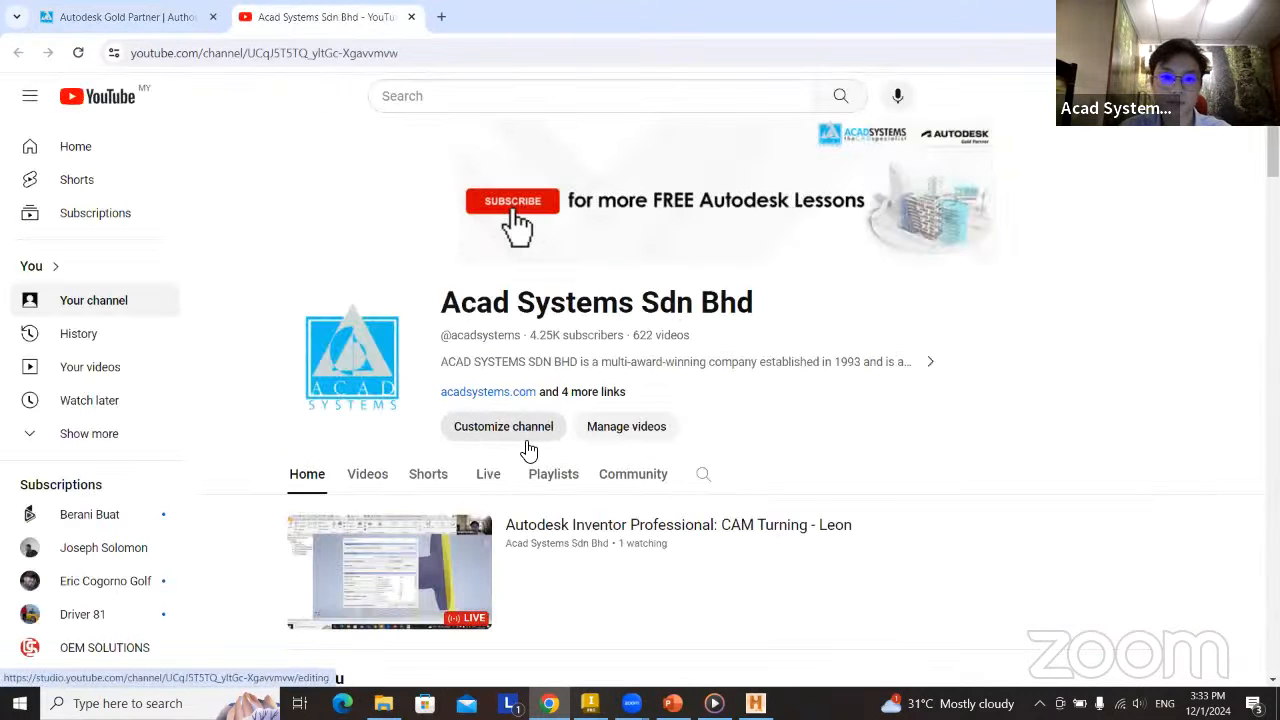
scroll(526, 449, "down", 2)
scroll(522, 362, "down", 3)
scroll(520, 358, "up", 3)
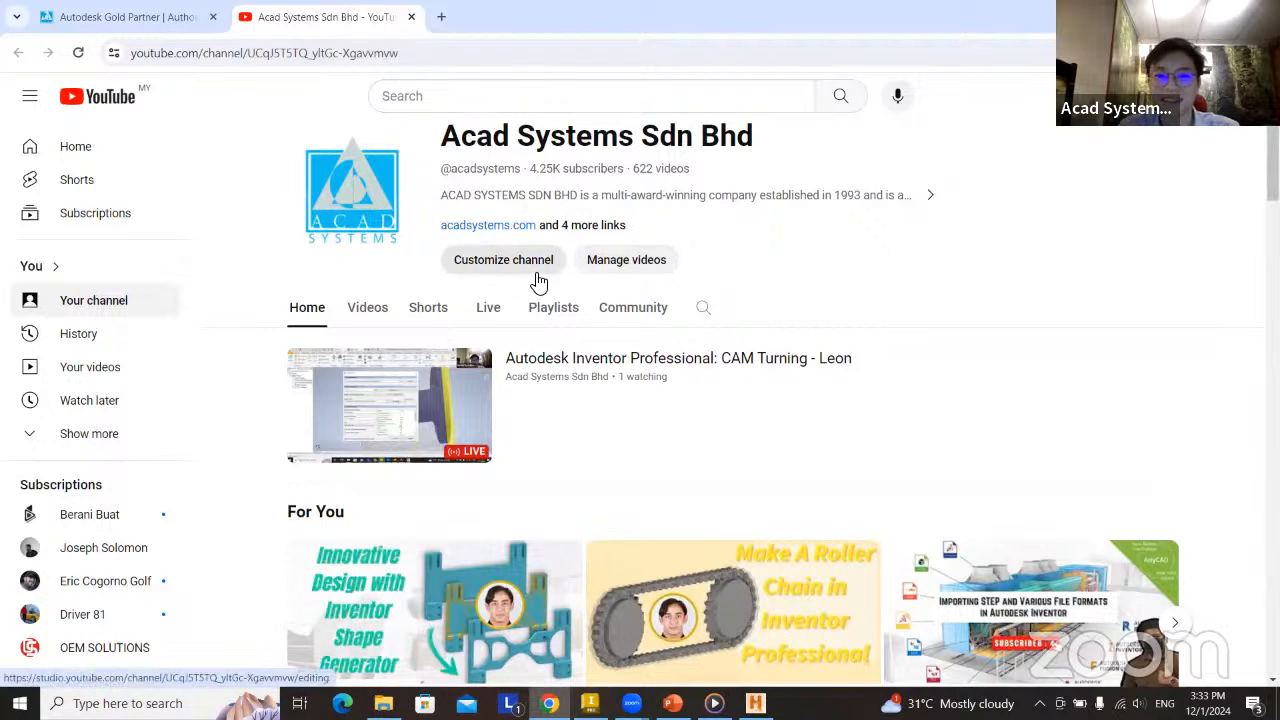
scroll(570, 300, "up", 2)
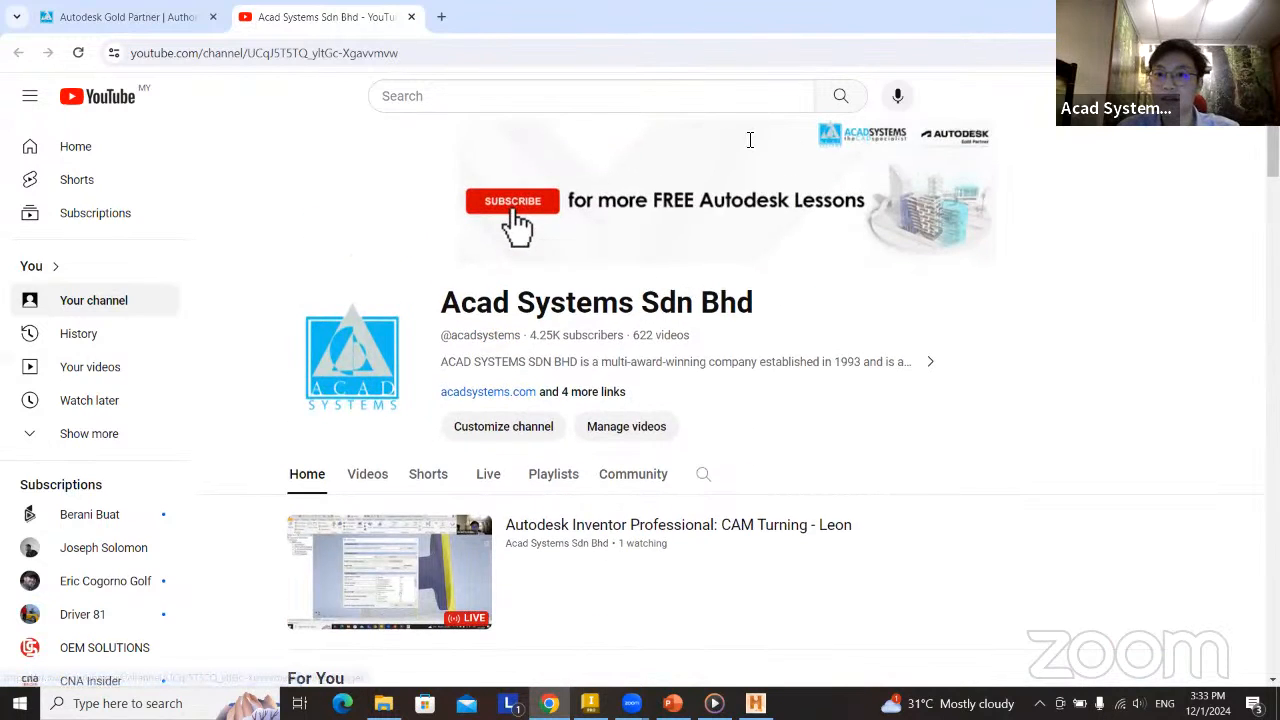